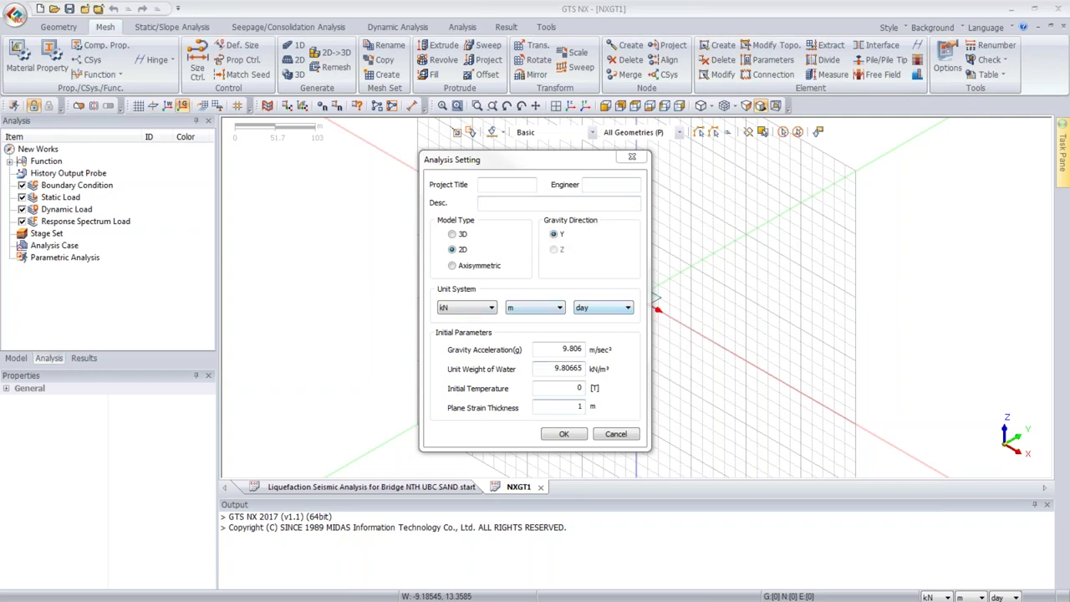
# Step: Set the time unit to sec in the analysis settings and accept them
pyautogui.click(608, 311)
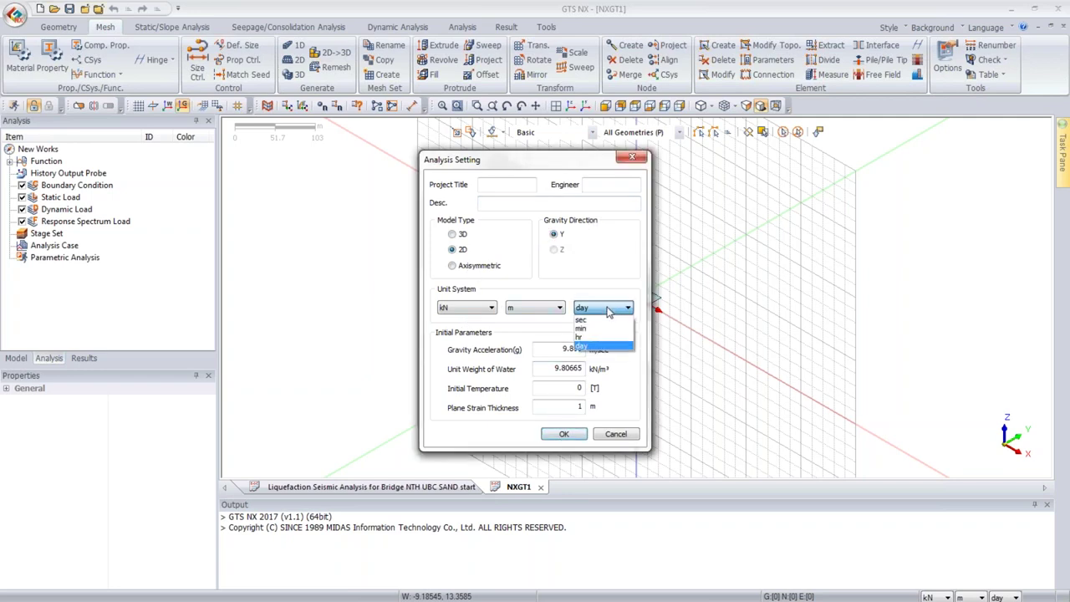
pyautogui.click(598, 318)
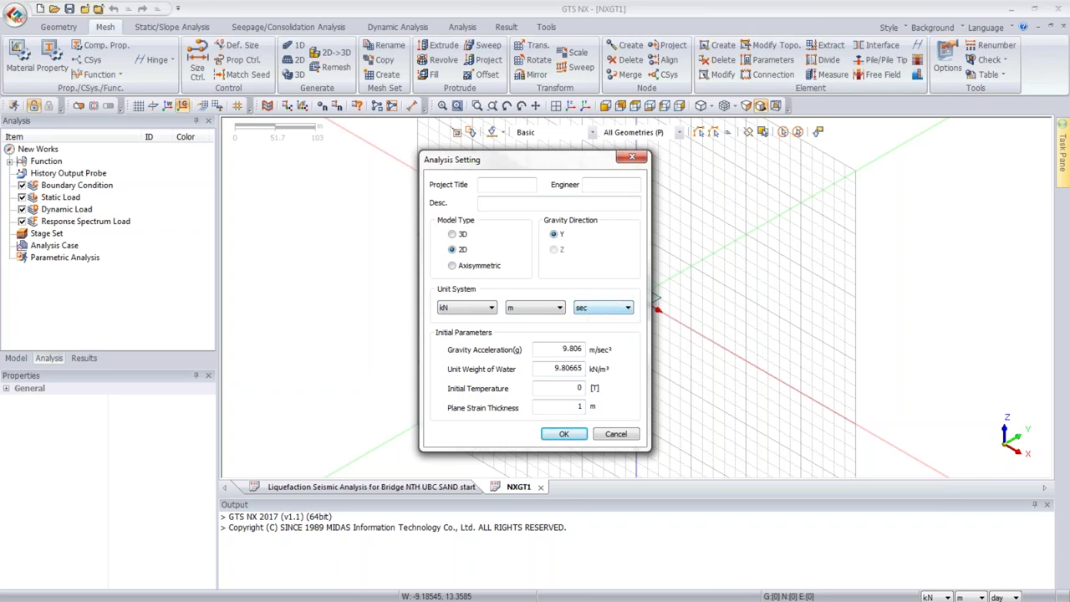
pyautogui.click(566, 439)
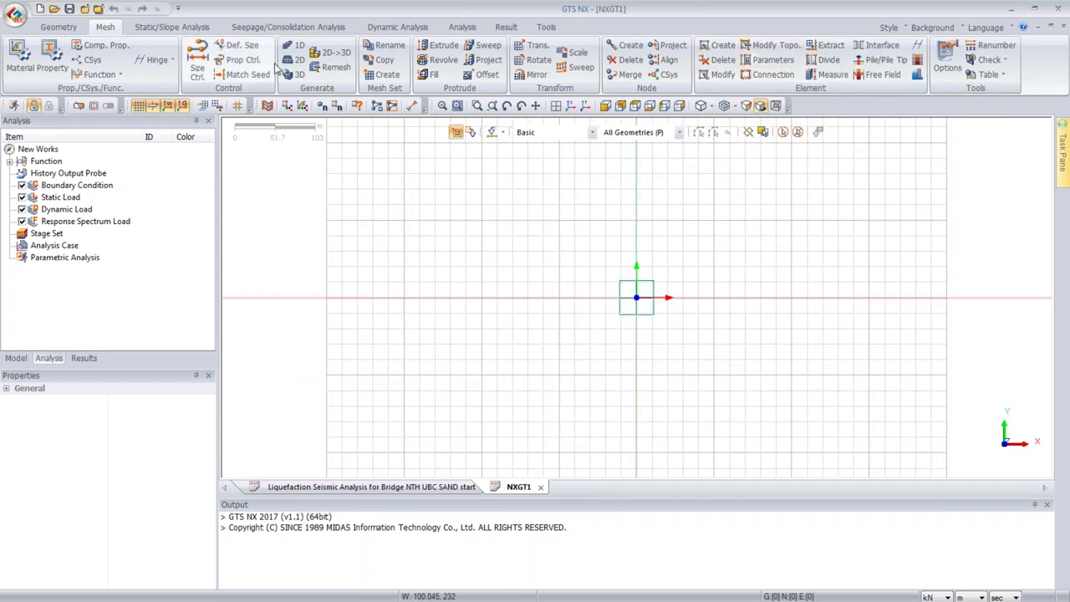
# Step: Examine the model tree and the geometry, mesh, static/slope, seepage/consolidation, dynamic, analysis and result commands
pyautogui.click(59, 27)
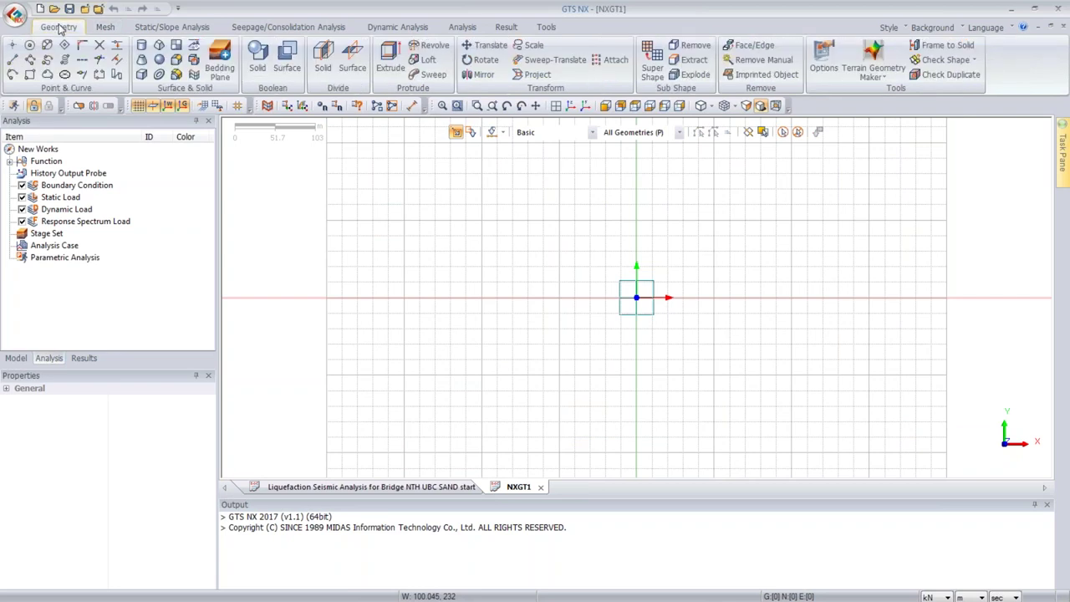
pyautogui.click(15, 357)
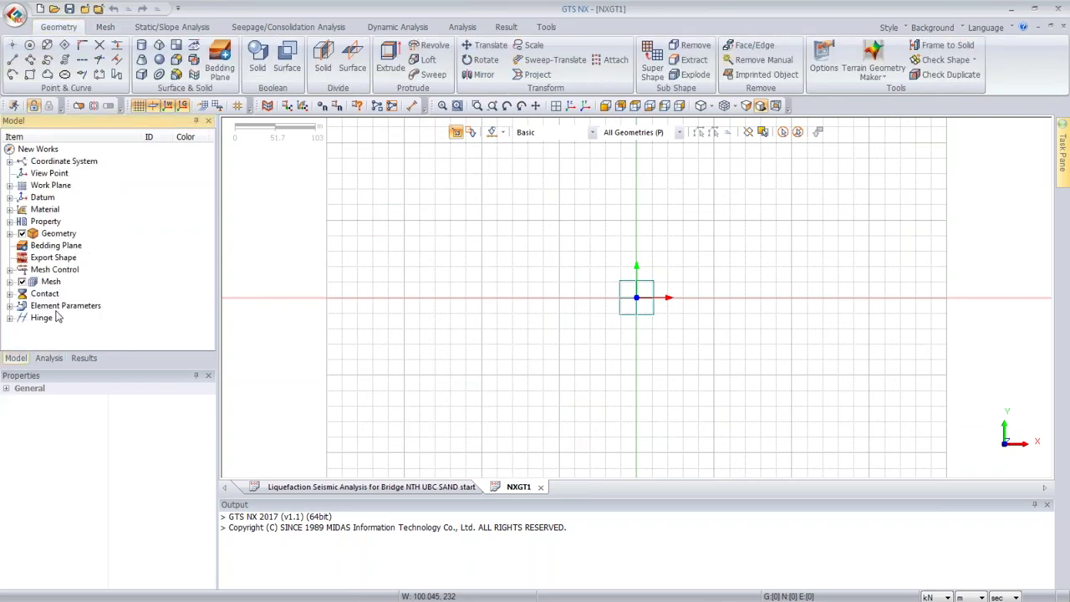
pyautogui.click(105, 28)
pyautogui.click(172, 28)
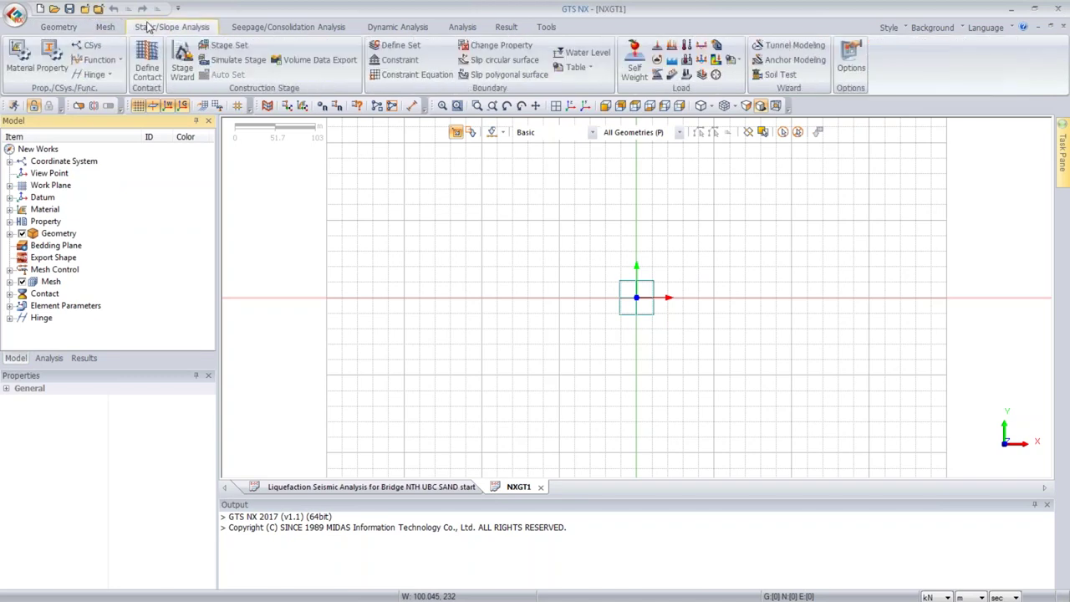
pyautogui.click(60, 27)
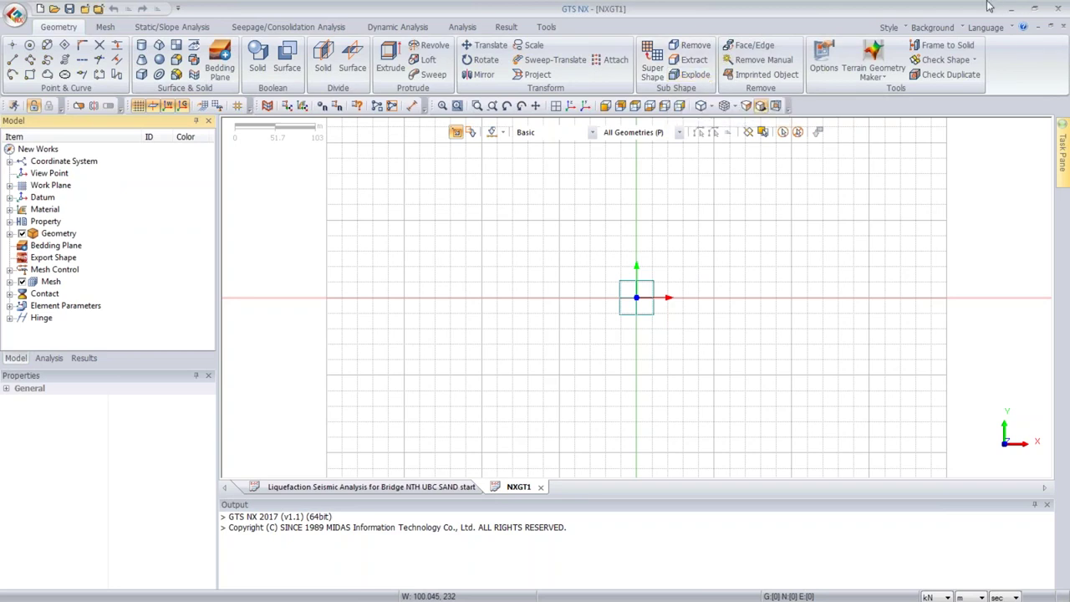
pyautogui.click(100, 27)
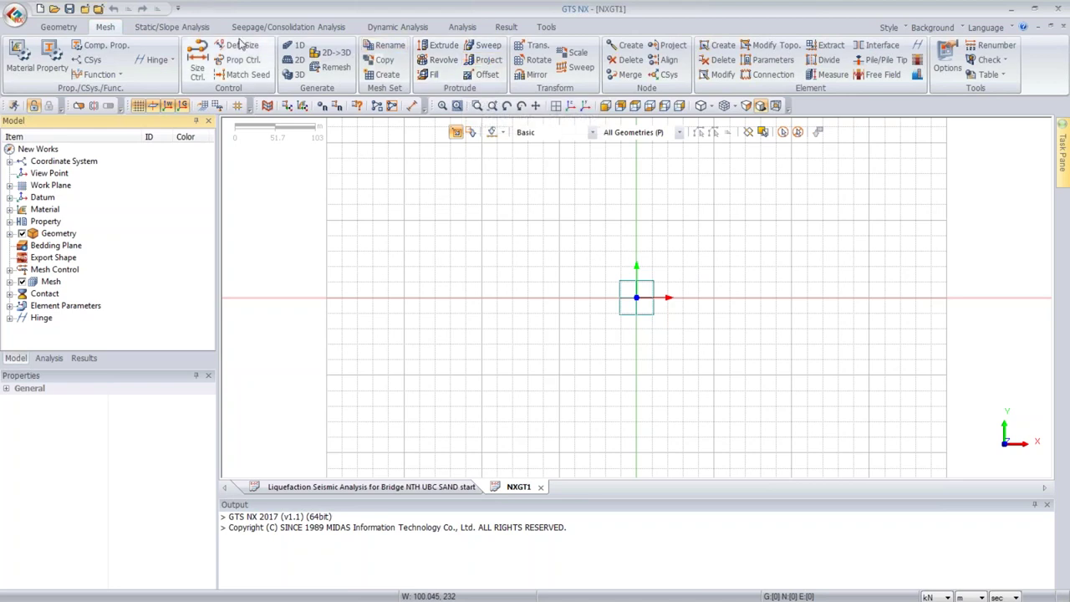
pyautogui.click(185, 30)
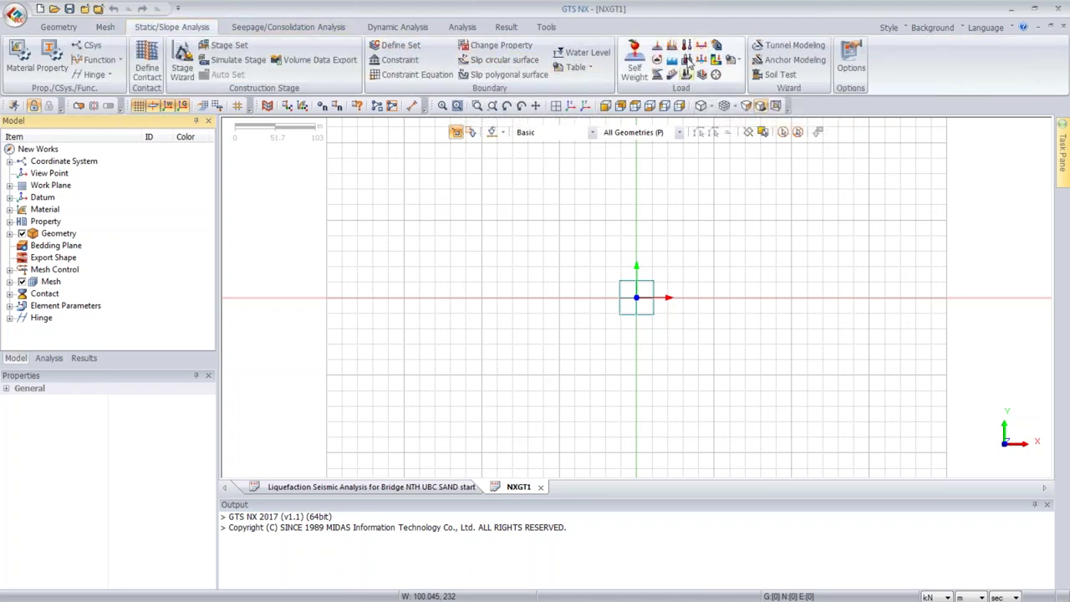
pyautogui.click(334, 28)
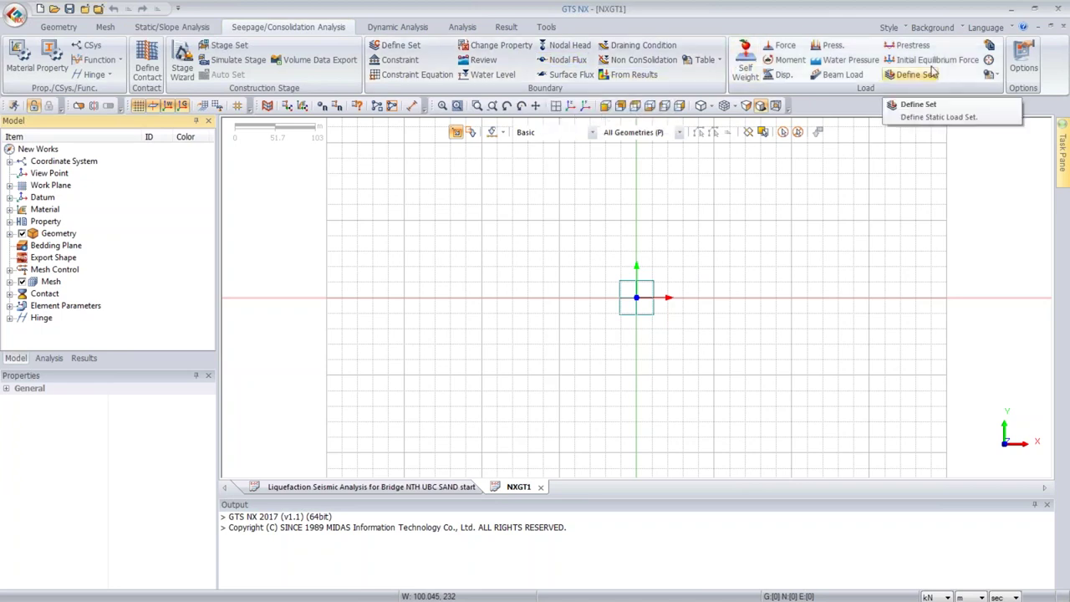
pyautogui.click(409, 27)
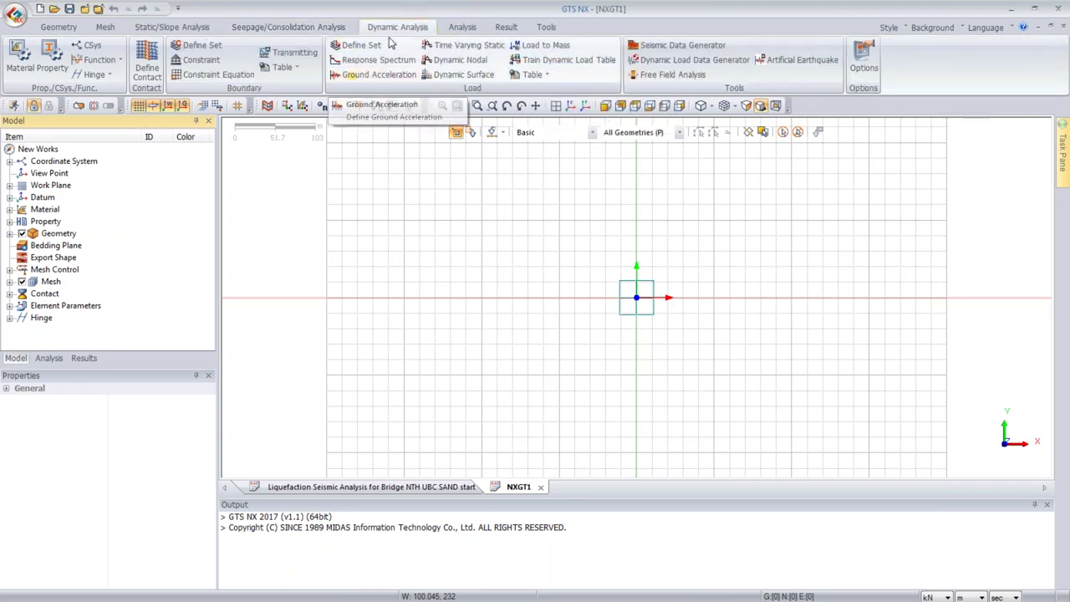
pyautogui.click(473, 31)
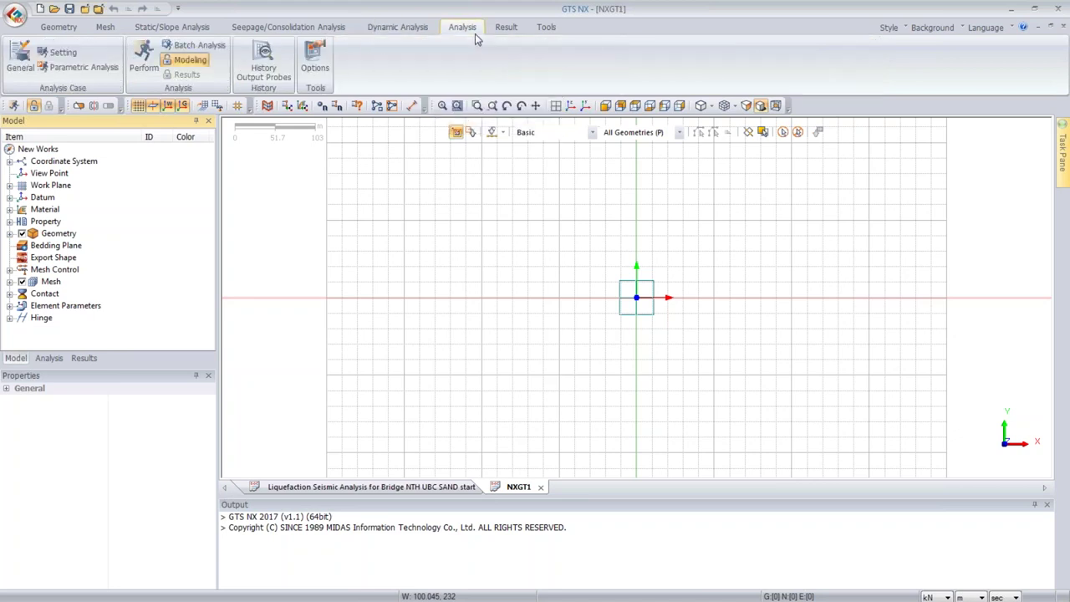
pyautogui.click(504, 29)
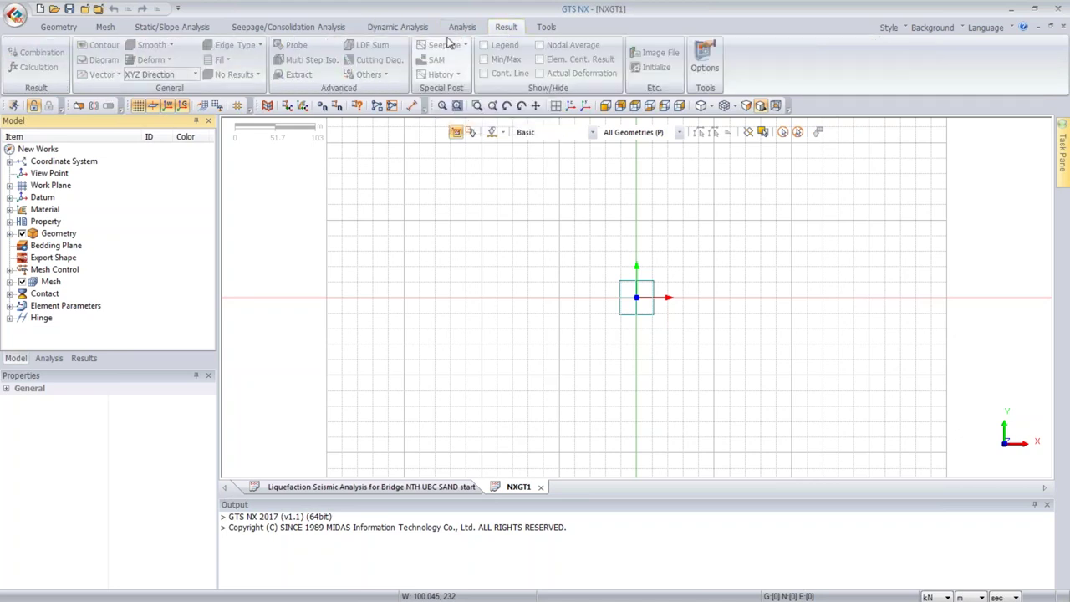
pyautogui.click(65, 30)
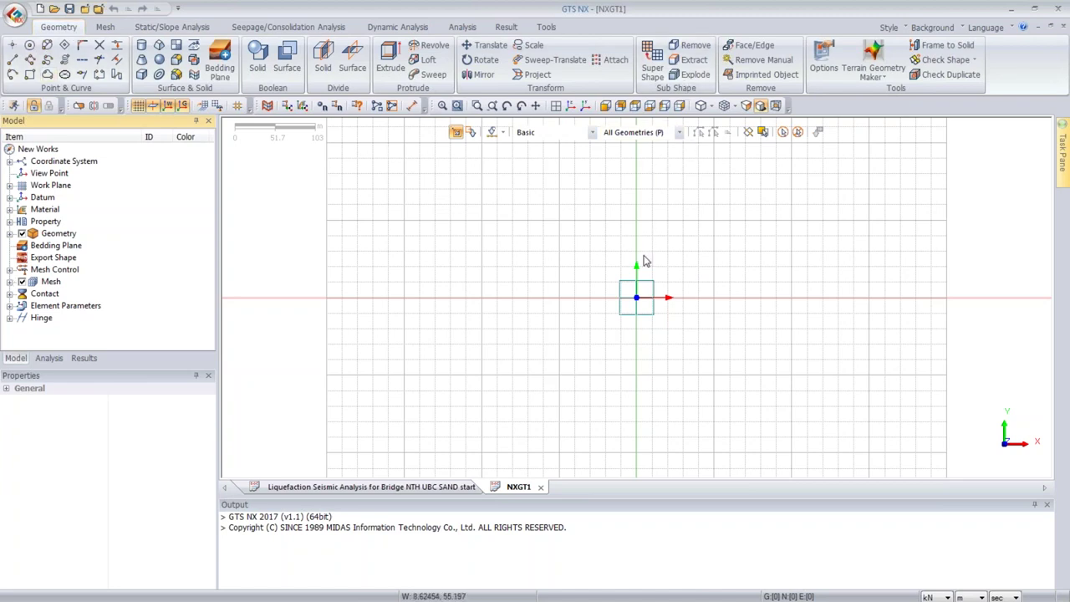
pyautogui.click(932, 28)
pyautogui.click(934, 28)
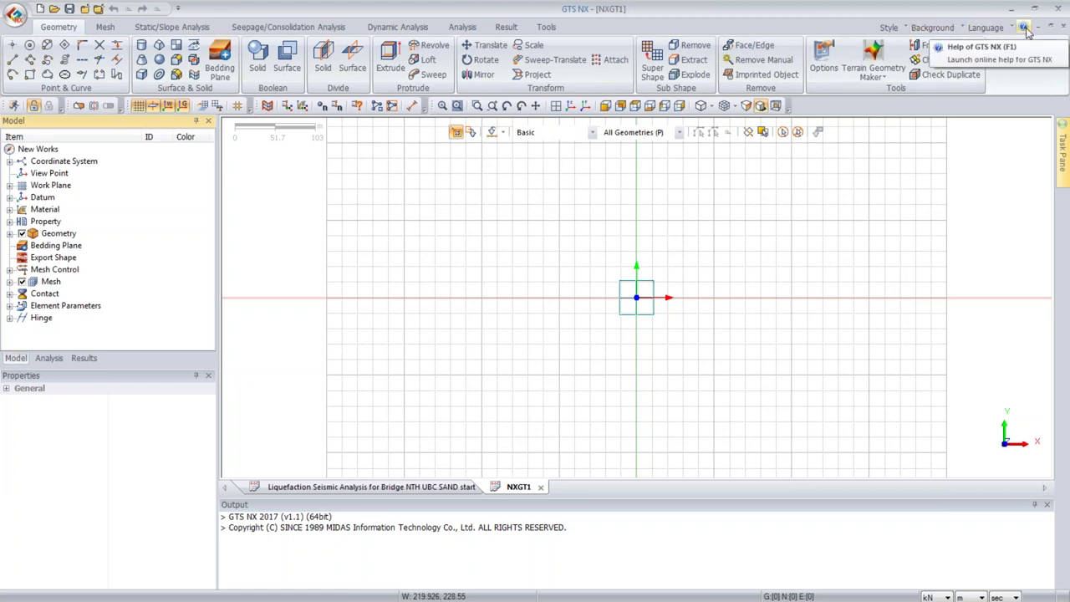
# Step: Open the GTS NX online manual from the help and go to its ribbon command reference
pyautogui.click(1024, 27)
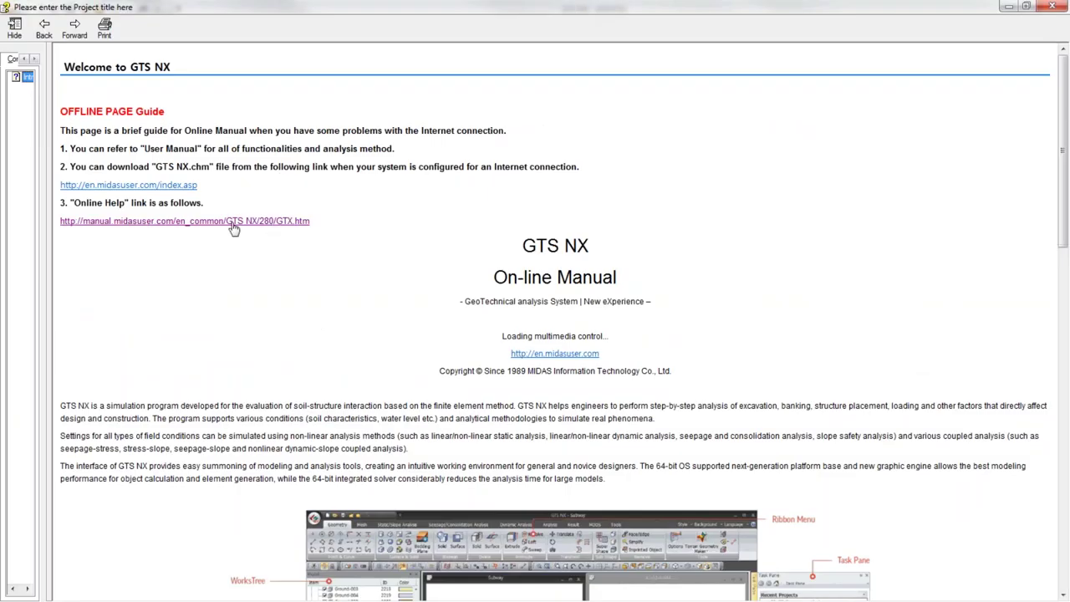
pyautogui.click(98, 222)
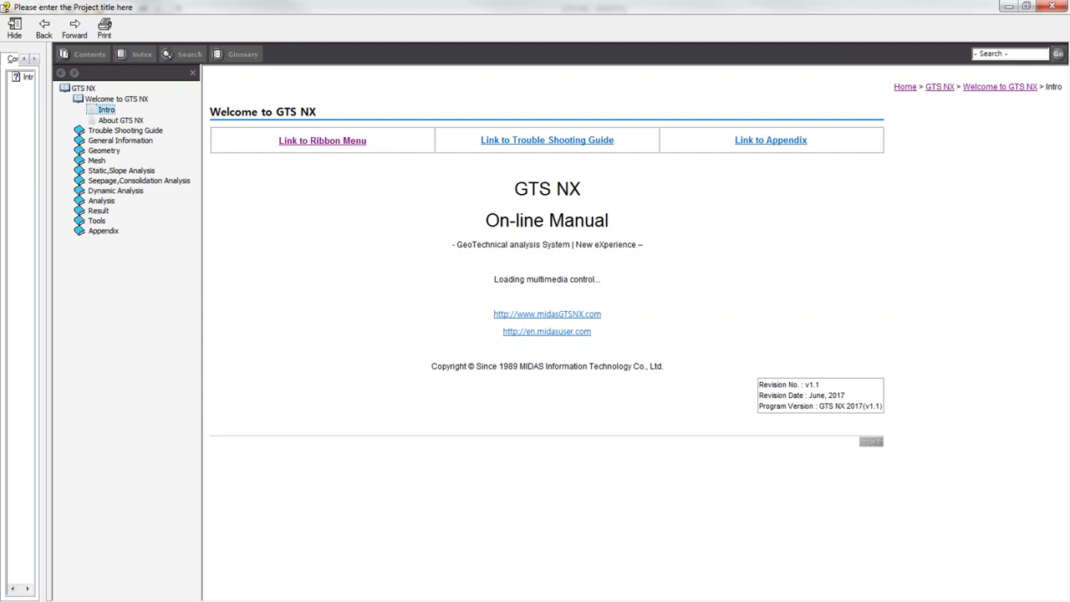
pyautogui.click(344, 144)
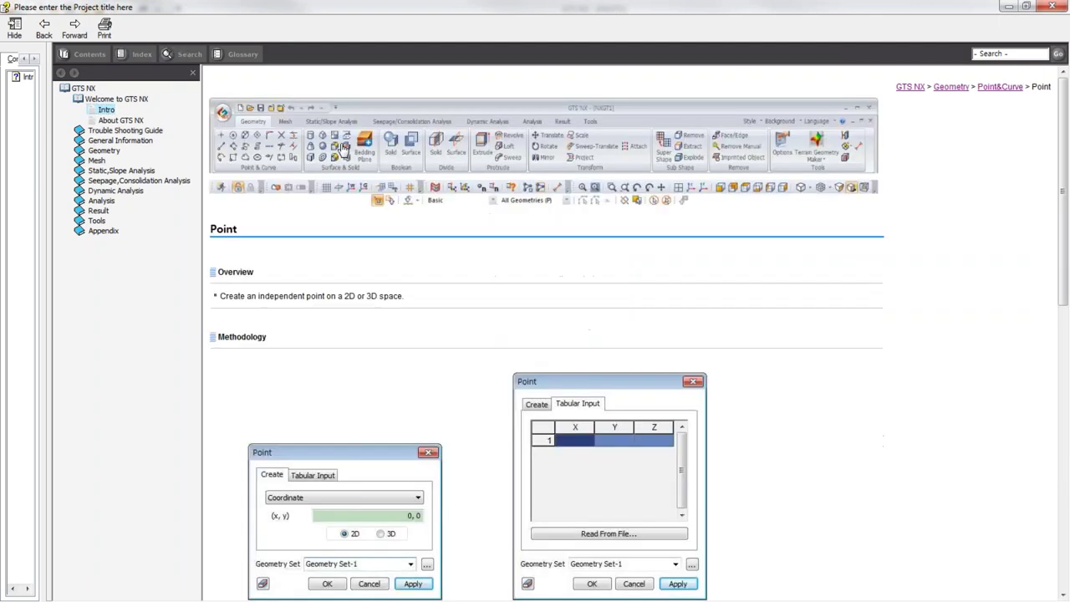
# Step: Read the manual pages on the Stage Definition Wizard, Constraint and Self Weight, and close the help
pyautogui.click(297, 131)
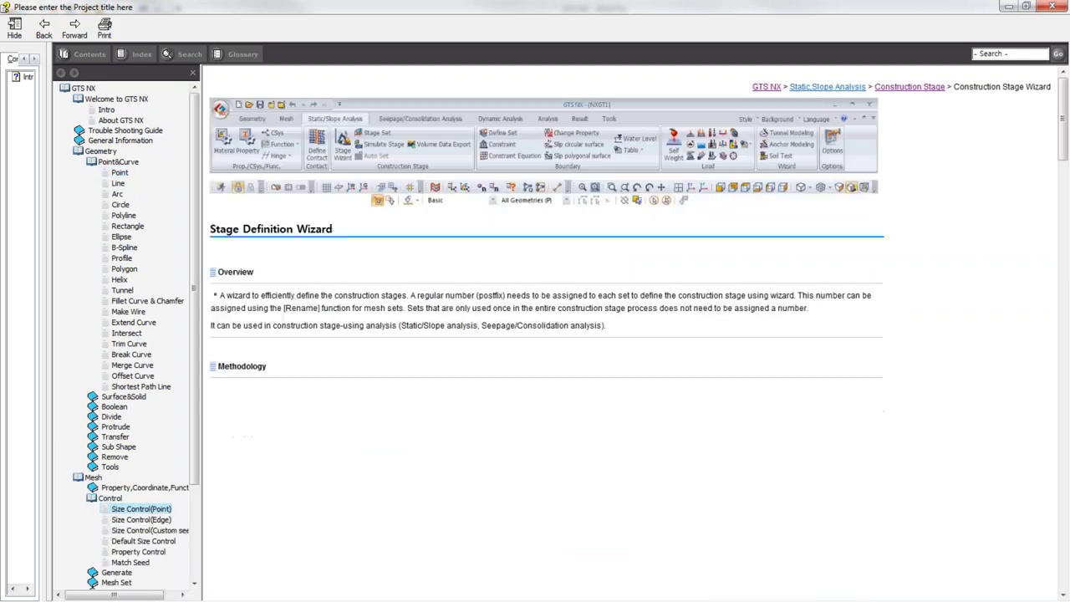
pyautogui.click(500, 146)
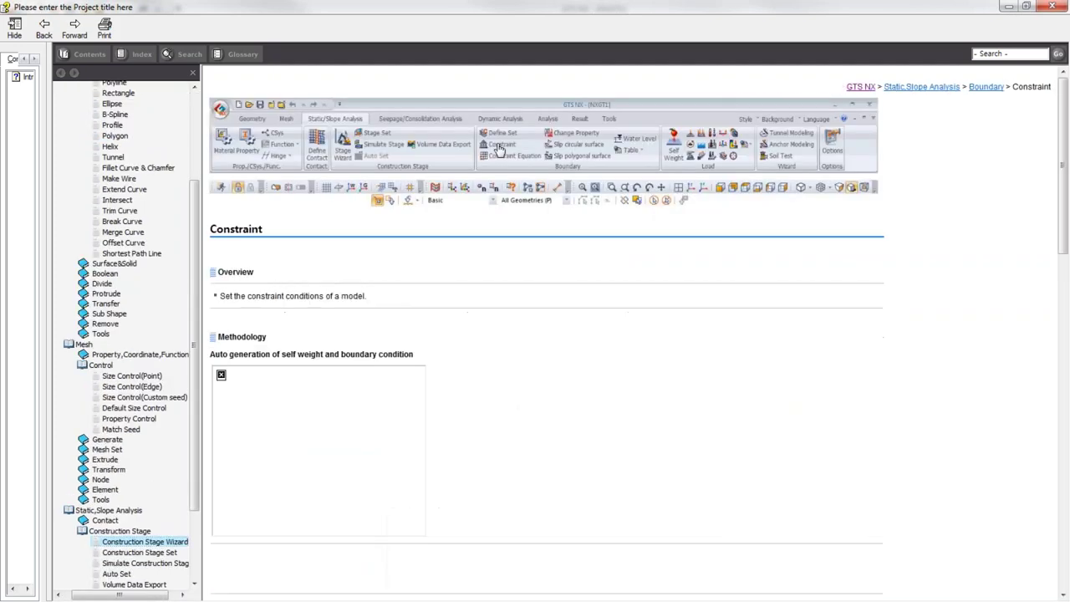
pyautogui.click(681, 147)
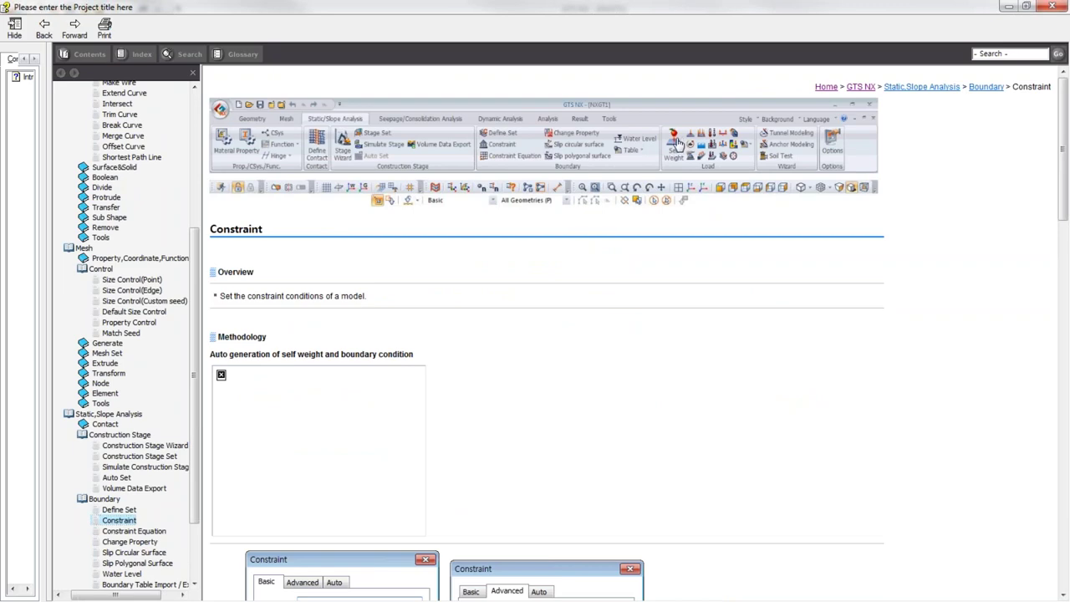
pyautogui.scroll(-5, 389, 283)
pyautogui.scroll(5, 389, 284)
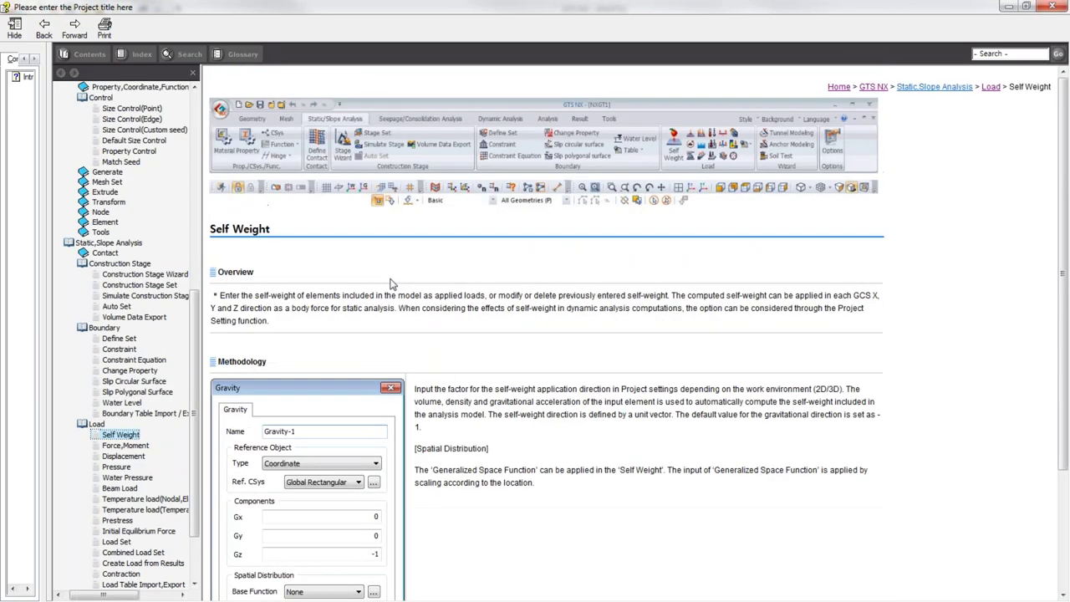
pyautogui.click(440, 124)
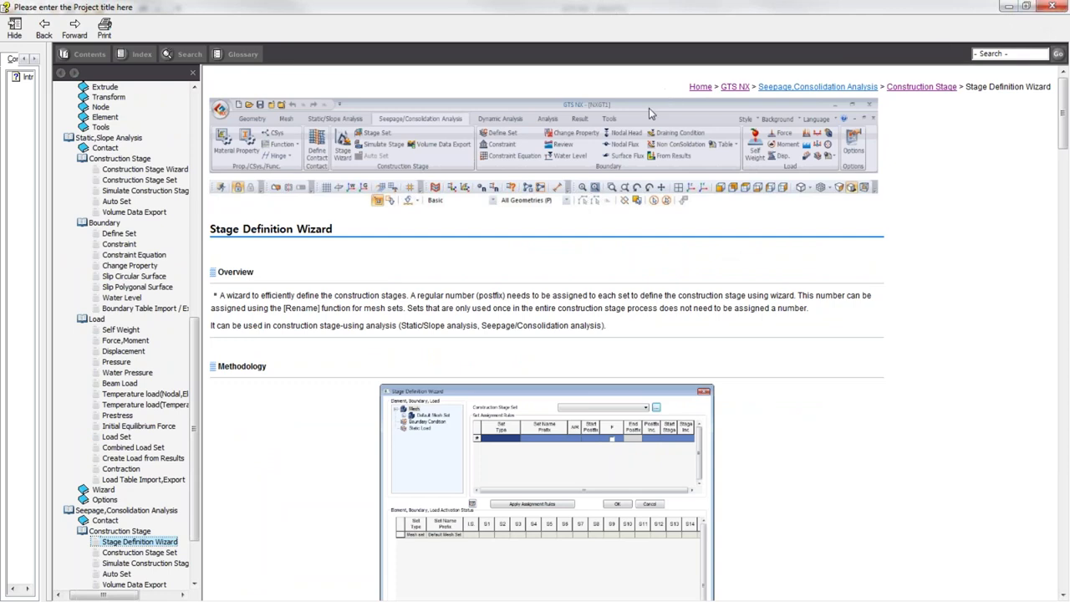
pyautogui.click(1052, 7)
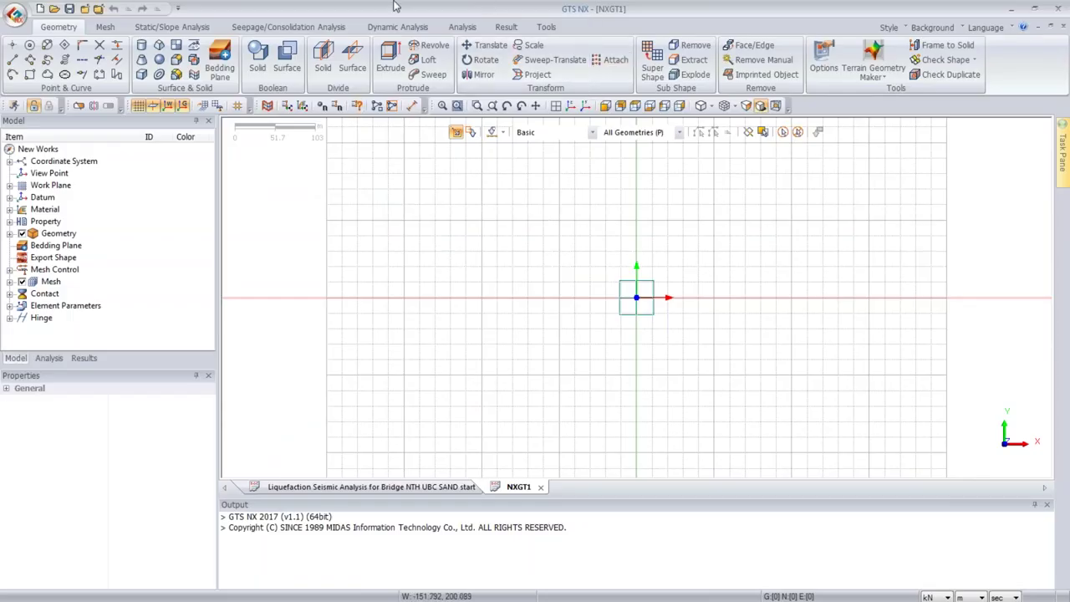
# Step: Open the model file "Liquefaction Seismic Analysis for Bridge NTH UBC SAND start"
pyautogui.click(16, 15)
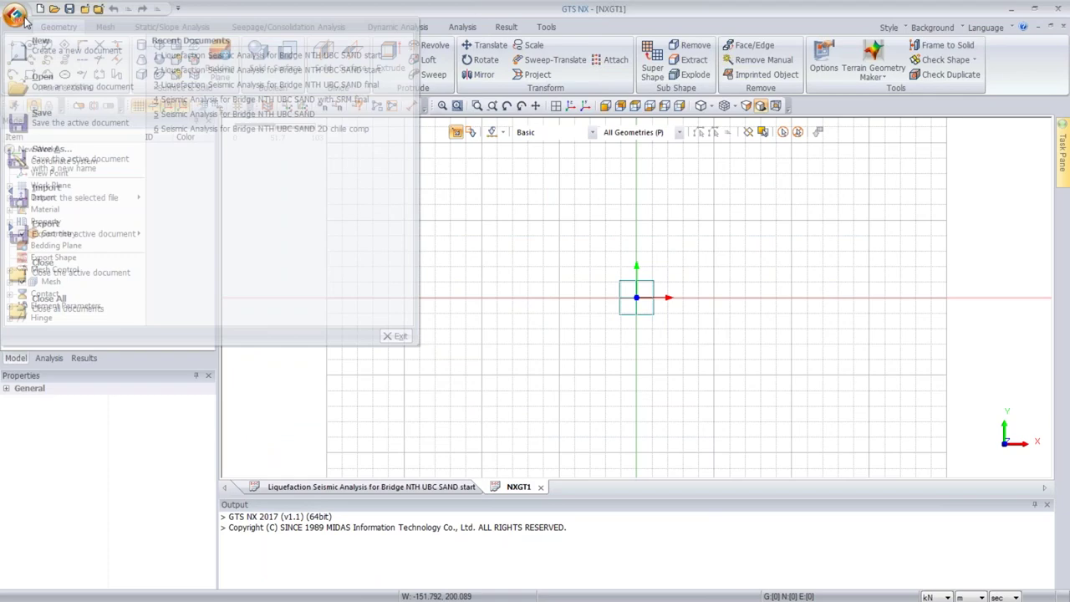
pyautogui.click(49, 98)
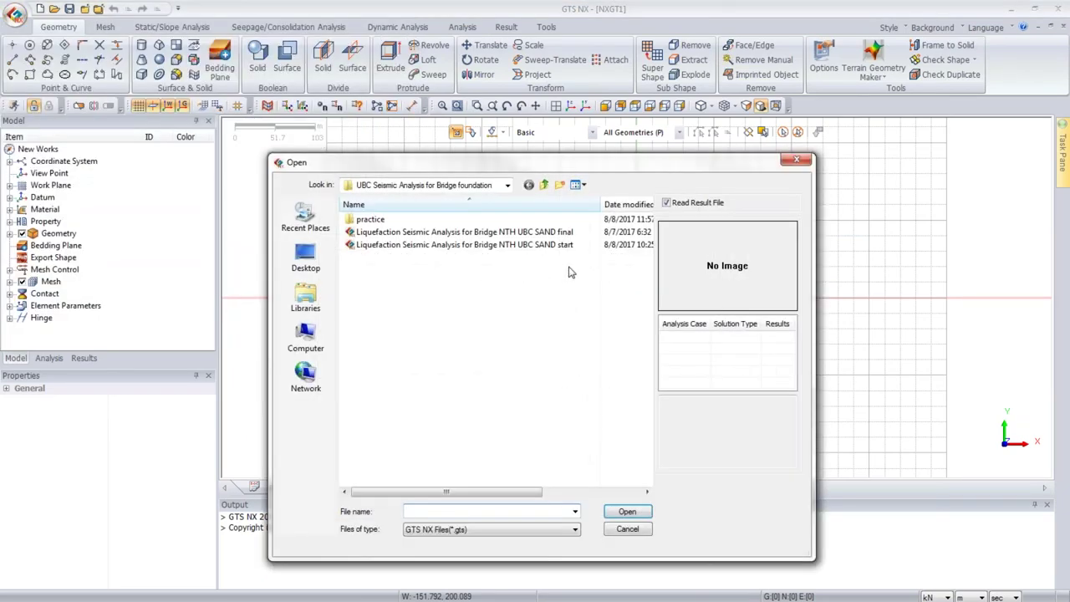
pyautogui.click(567, 245)
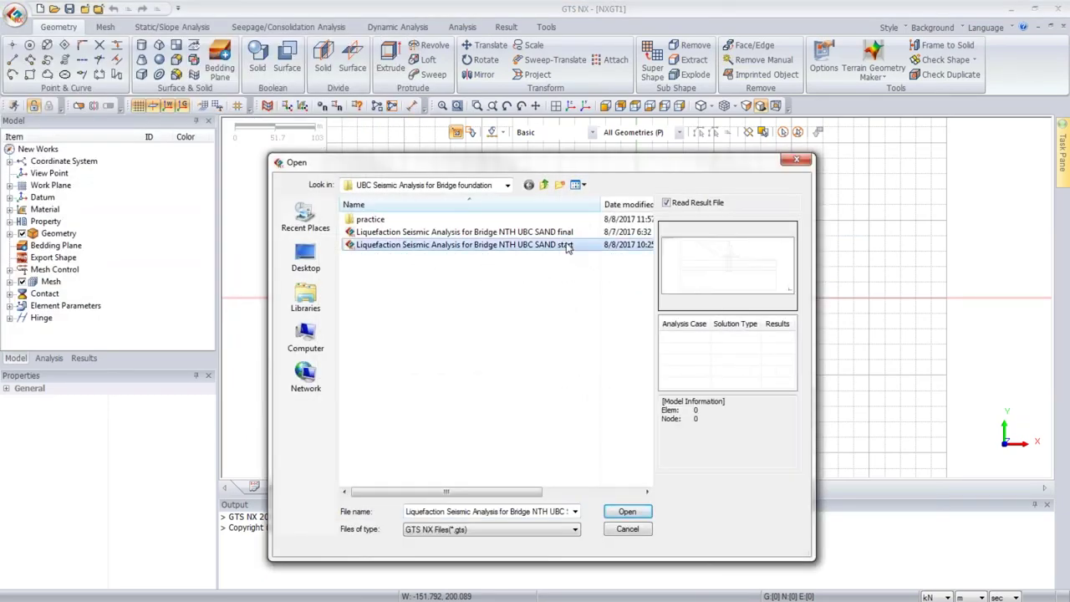
pyautogui.doubleClick(567, 245)
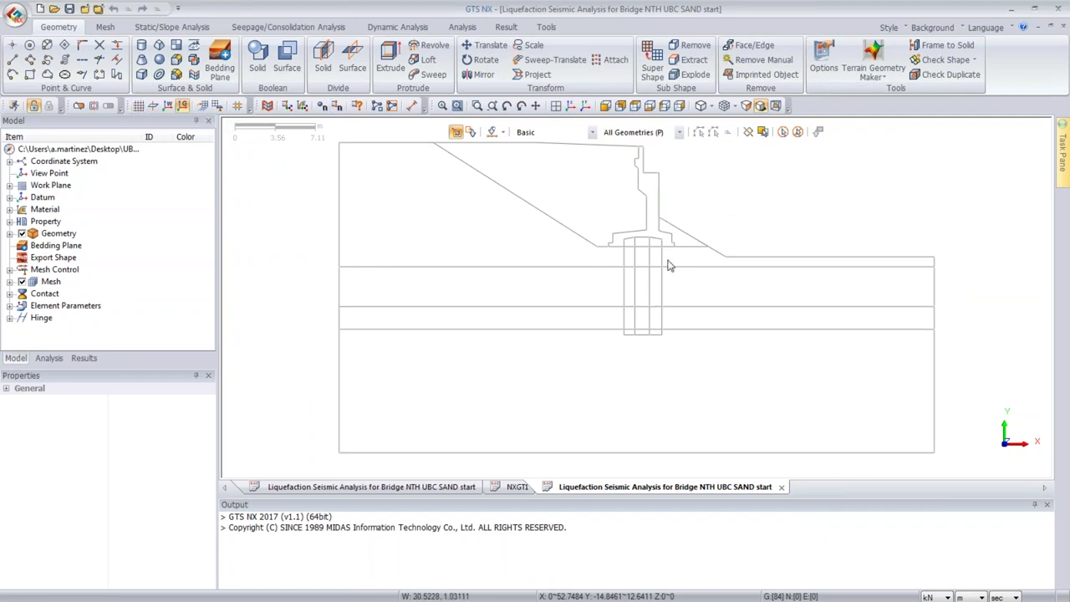
# Step: Display the work plane grid behind the bridge foundation geometry
pyautogui.click(138, 106)
pyautogui.scroll(-3, 235, 234)
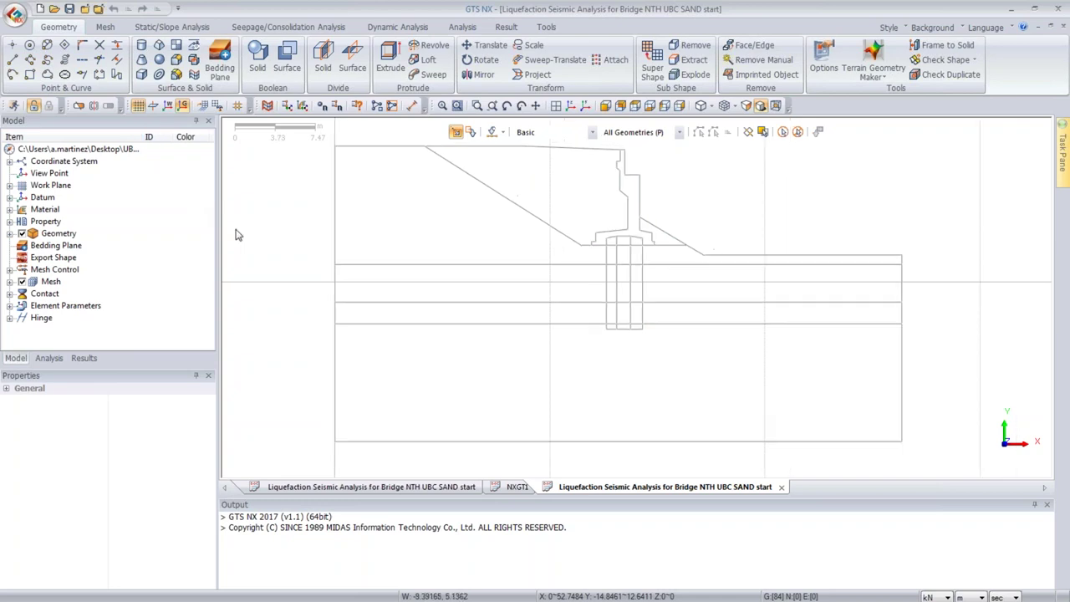
pyautogui.click(13, 60)
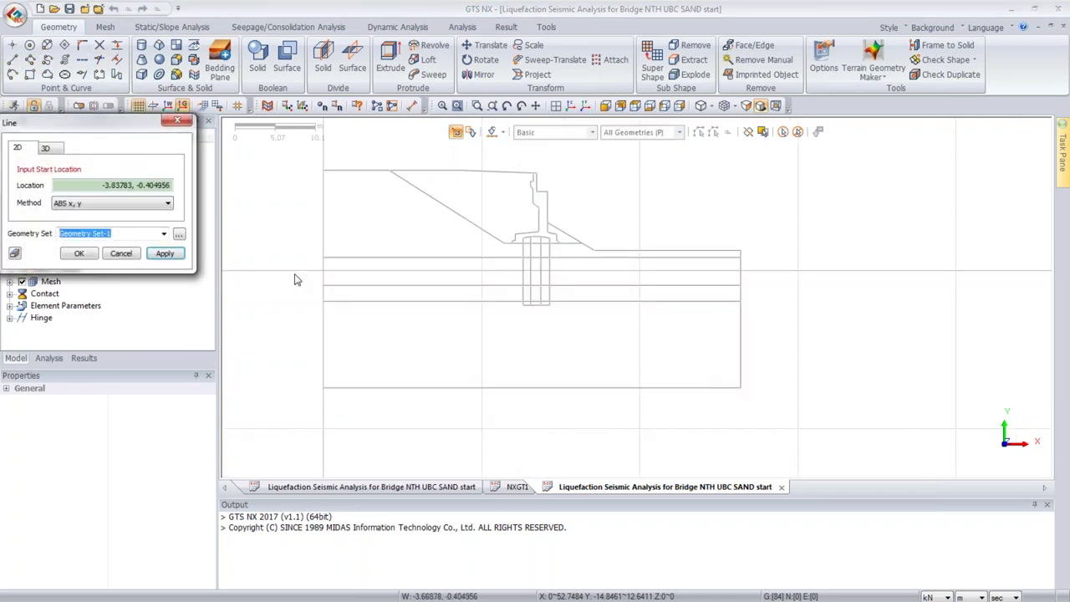
pyautogui.click(325, 427)
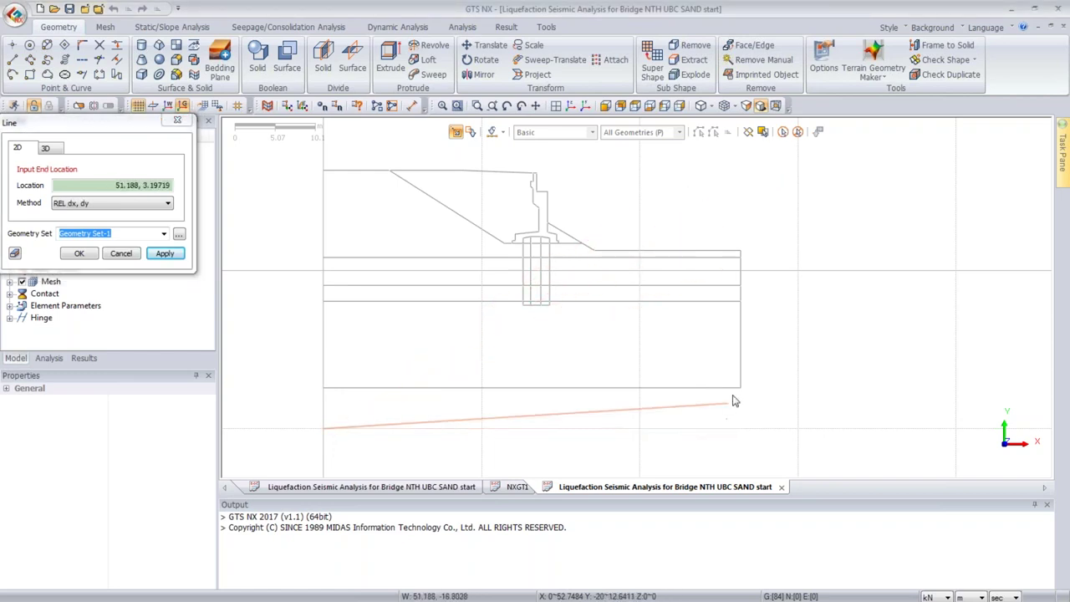
pyautogui.press('Escape')
pyautogui.press('Escape')
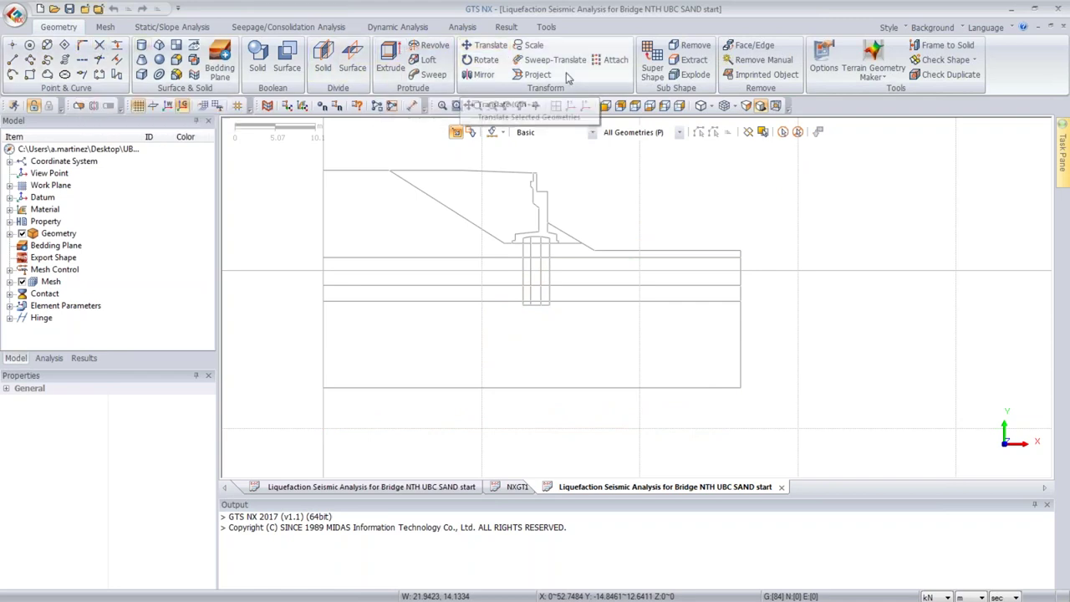
# Step: Display the datum axes and planes at the origin of the bridge foundation model
pyautogui.scroll(-4, 752, 284)
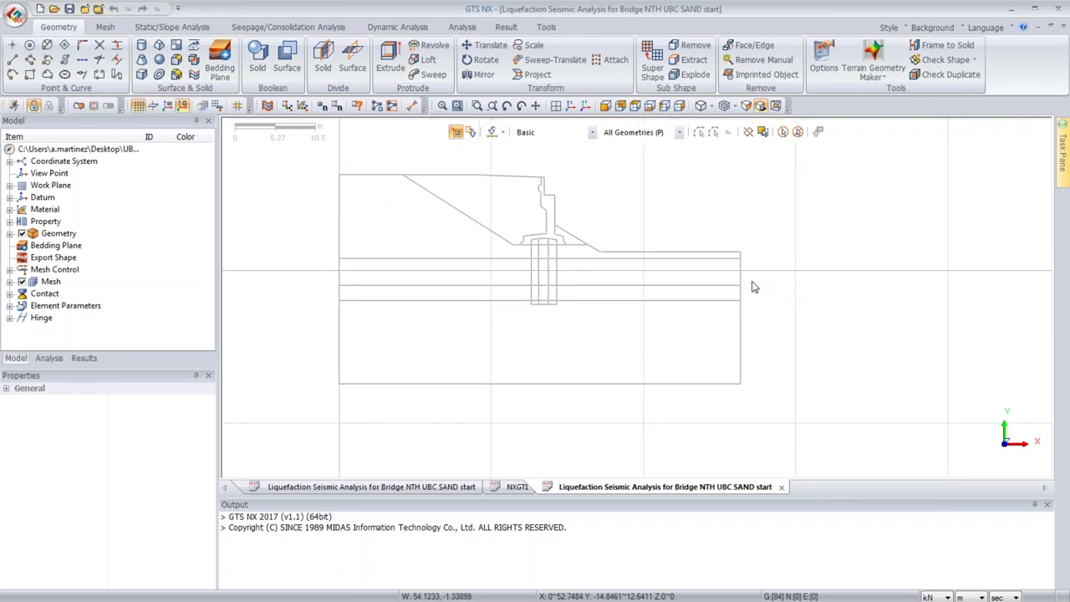
pyautogui.moveTo(778, 200); pyautogui.dragTo(777, 203, button='middle')
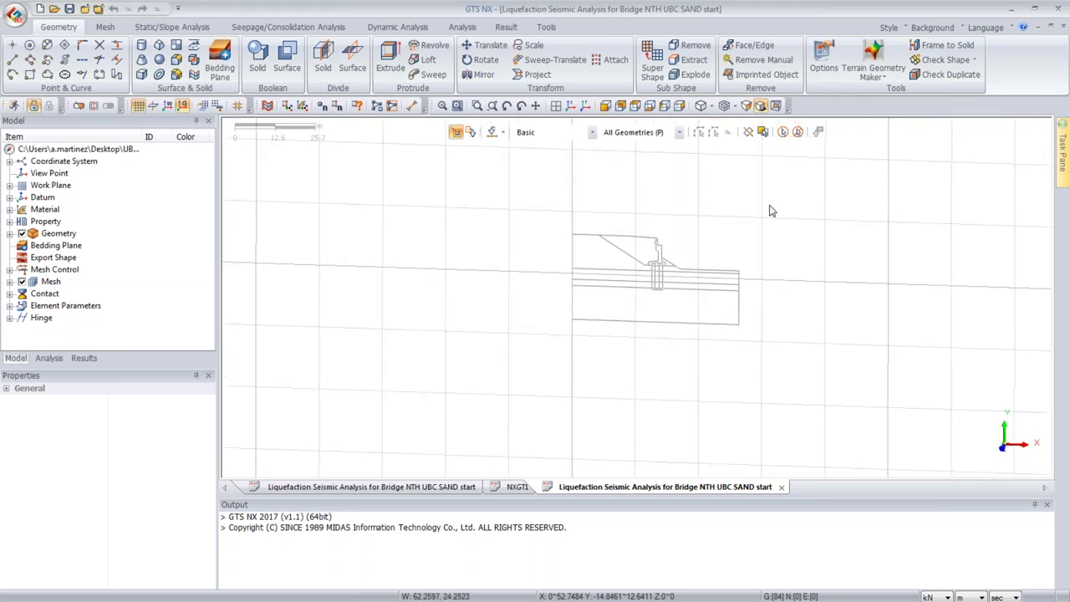
pyautogui.click(153, 106)
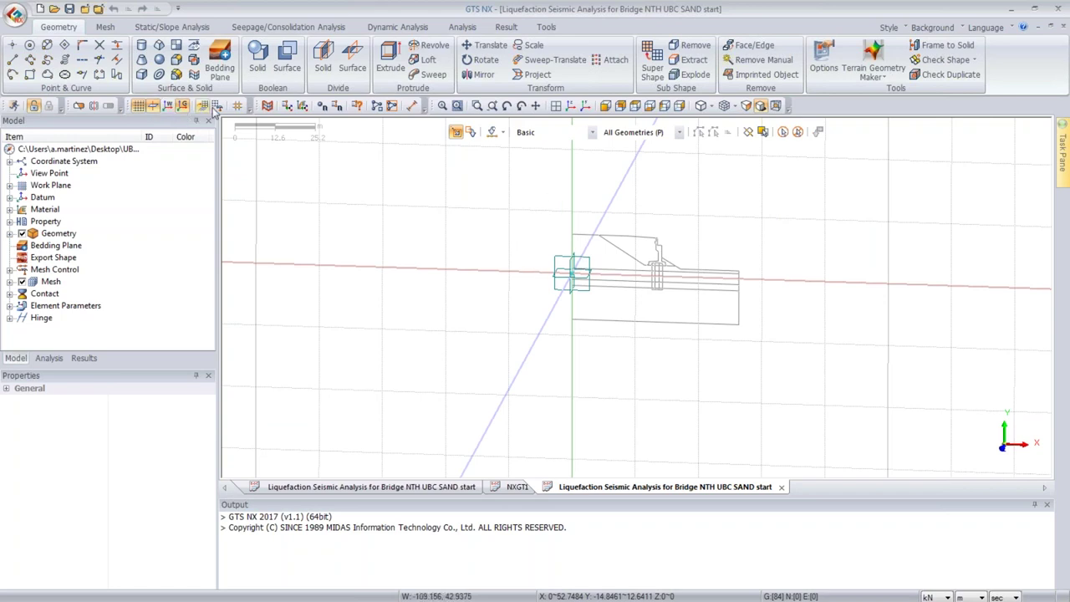
# Step: Show the bridge foundation model in front view and hide the work plane grid and datum axes
pyautogui.click(605, 105)
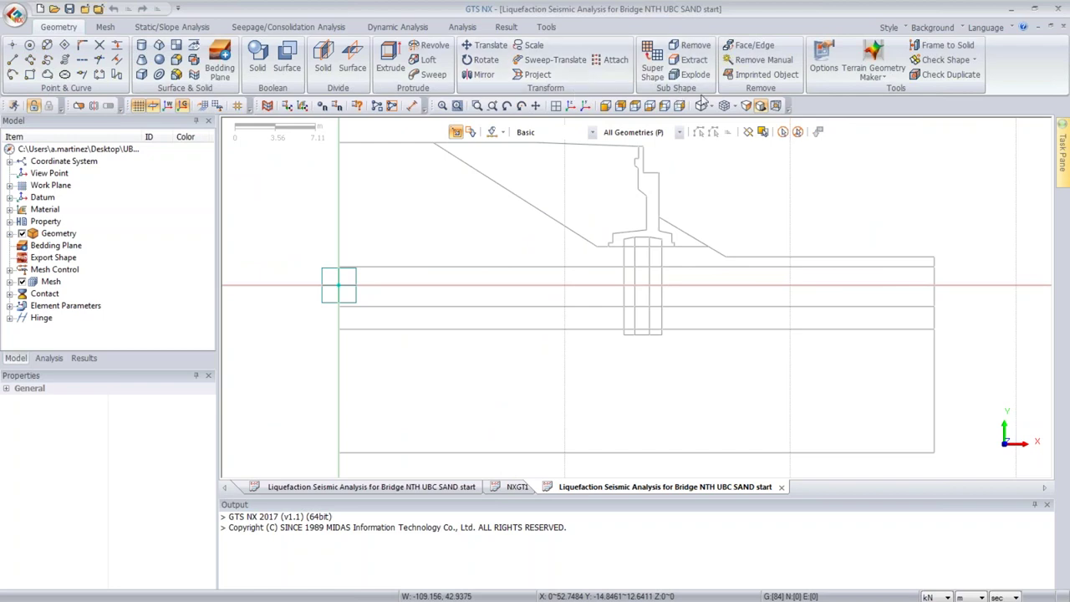
pyautogui.click(153, 105)
pyautogui.scroll(1, 668, 251)
pyautogui.scroll(-1, 764, 186)
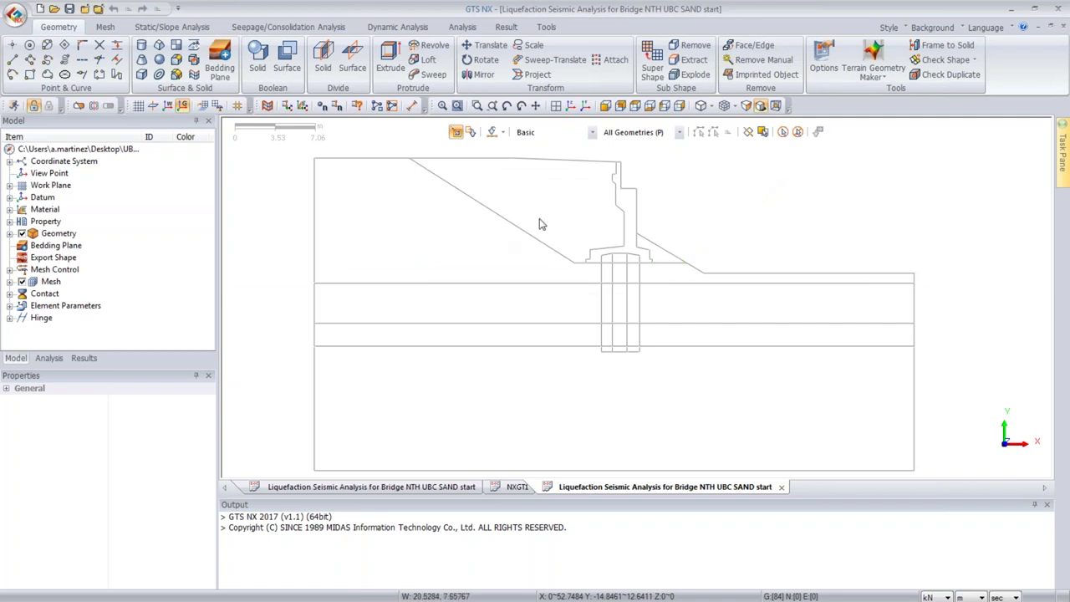
pyautogui.scroll(-2, 648, 244)
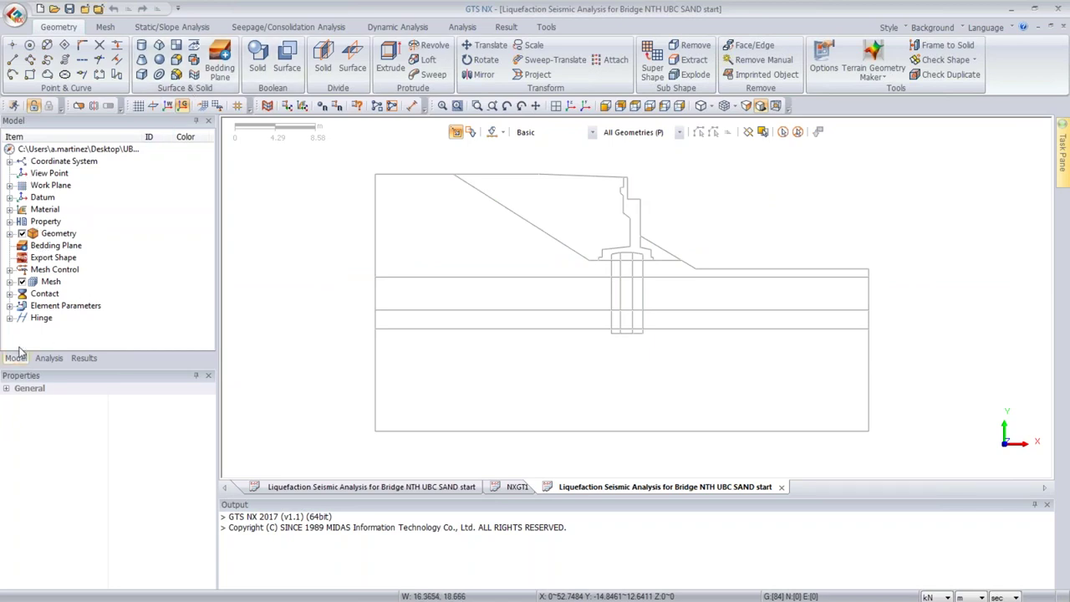
# Step: Examine the geometry set, the isotropic materials and the 1D and 2D properties listed for the model
pyautogui.click(11, 234)
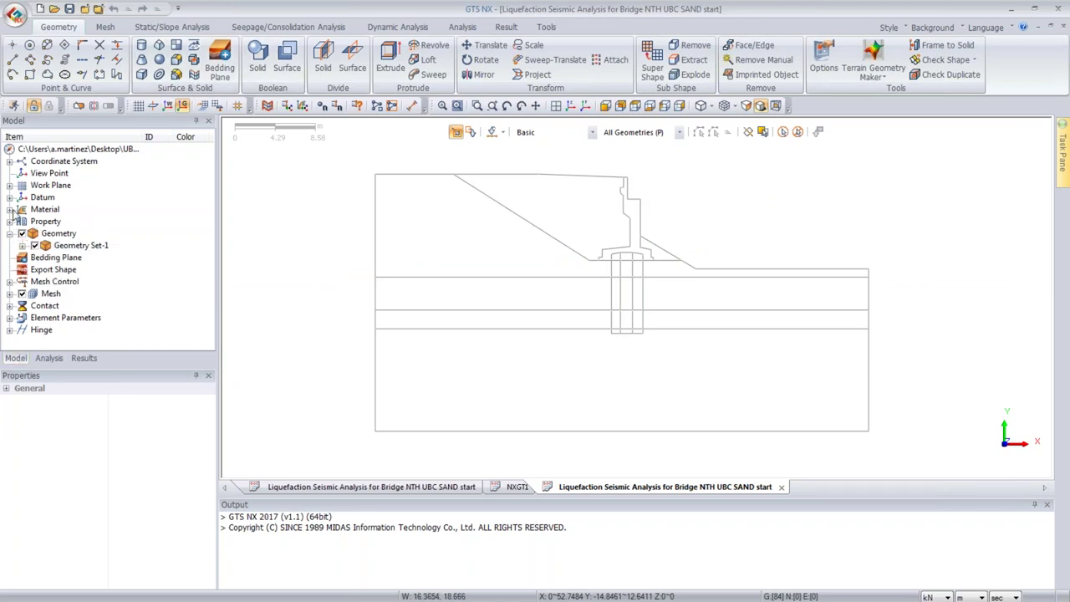
pyautogui.click(10, 209)
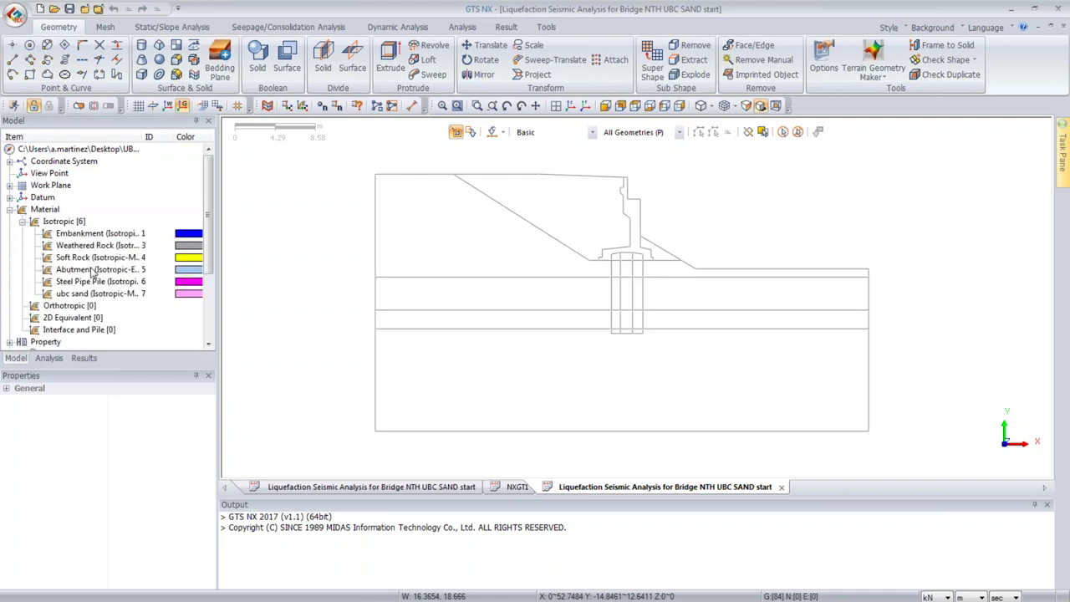
pyautogui.click(9, 343)
pyautogui.doubleClick(37, 293)
pyautogui.doubleClick(34, 322)
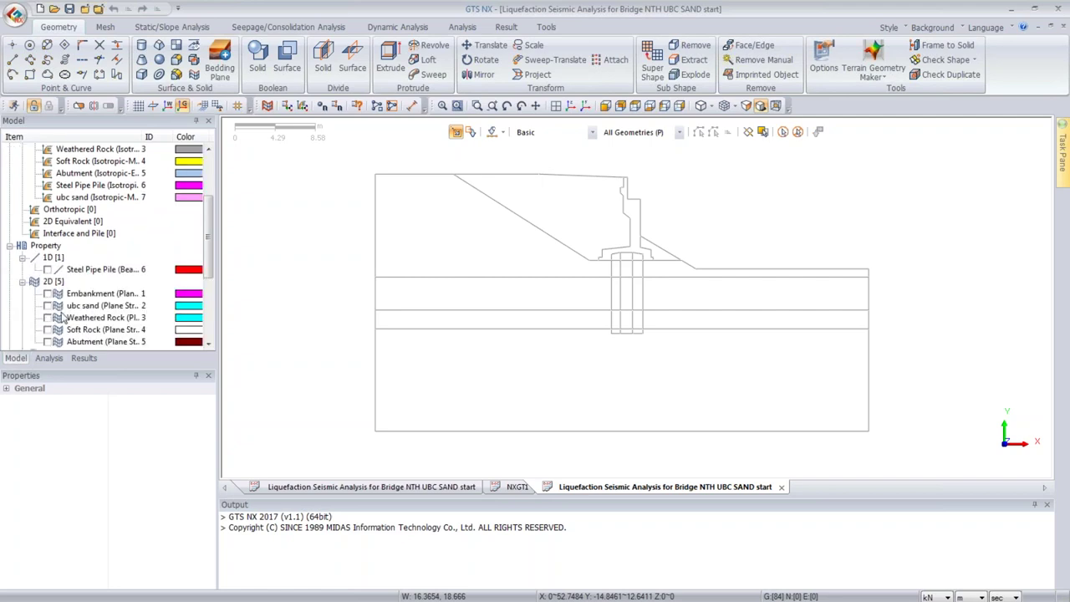
# Step: Review the constitutive model types of the defined materials, from Embankment to ubc sand
pyautogui.click(106, 28)
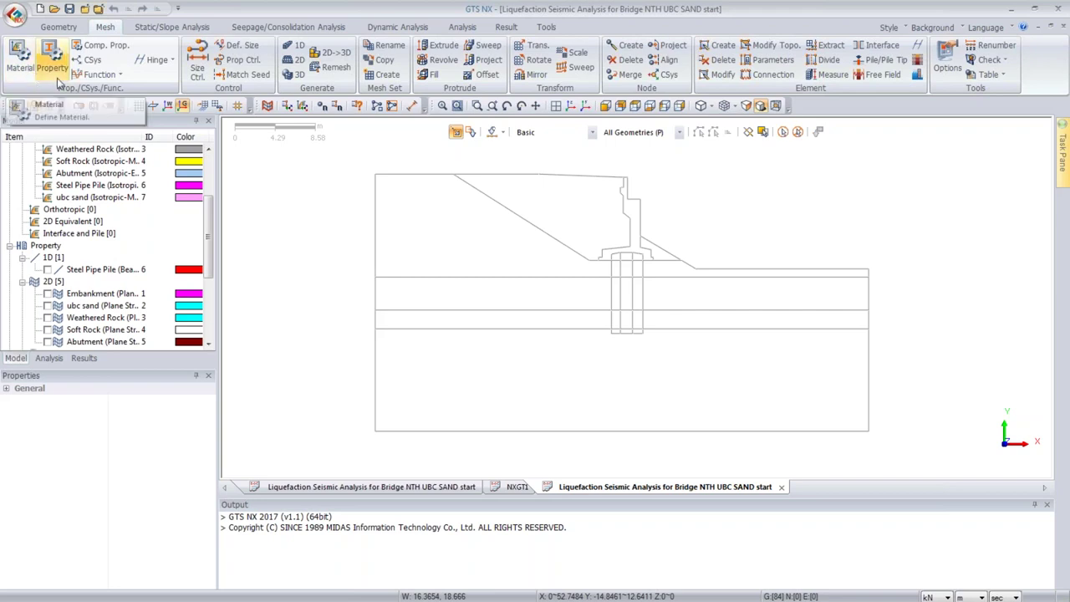
pyautogui.click(25, 75)
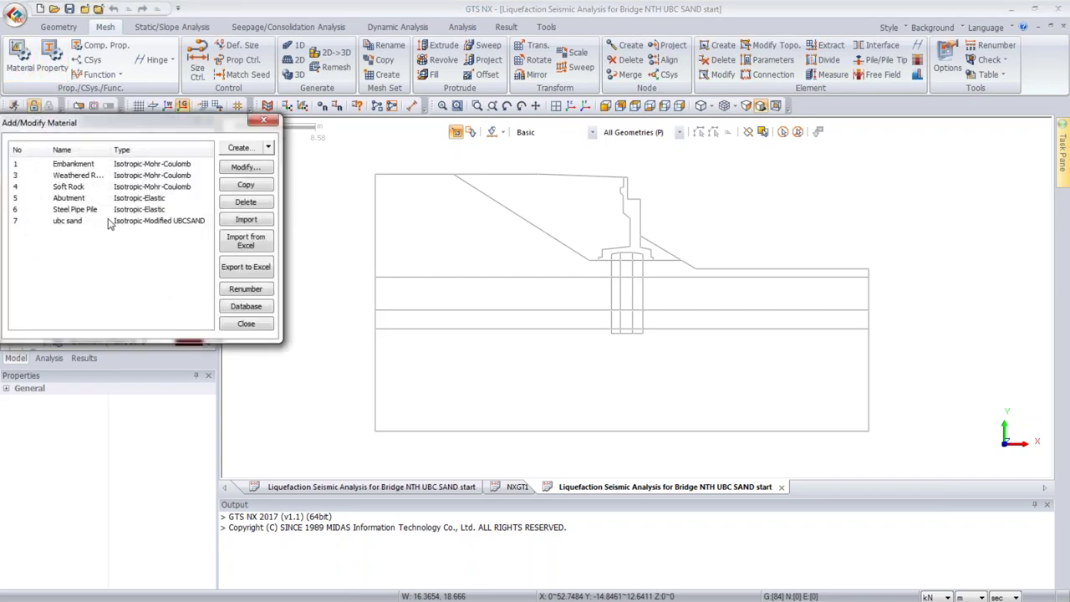
pyautogui.click(132, 164)
pyautogui.click(132, 186)
pyautogui.click(134, 174)
pyautogui.click(133, 164)
pyautogui.click(134, 209)
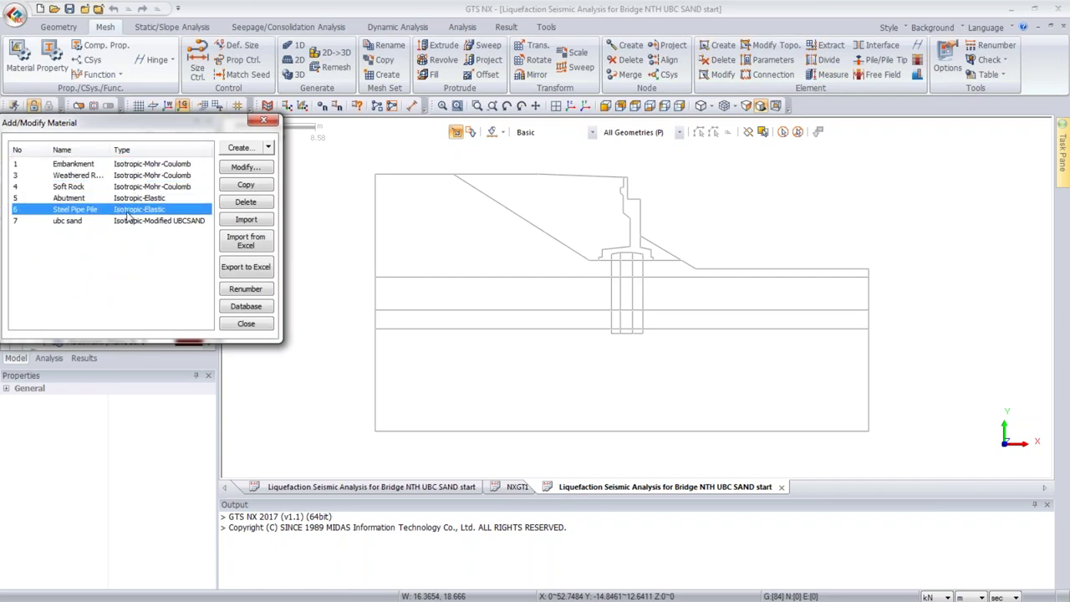
pyautogui.click(142, 221)
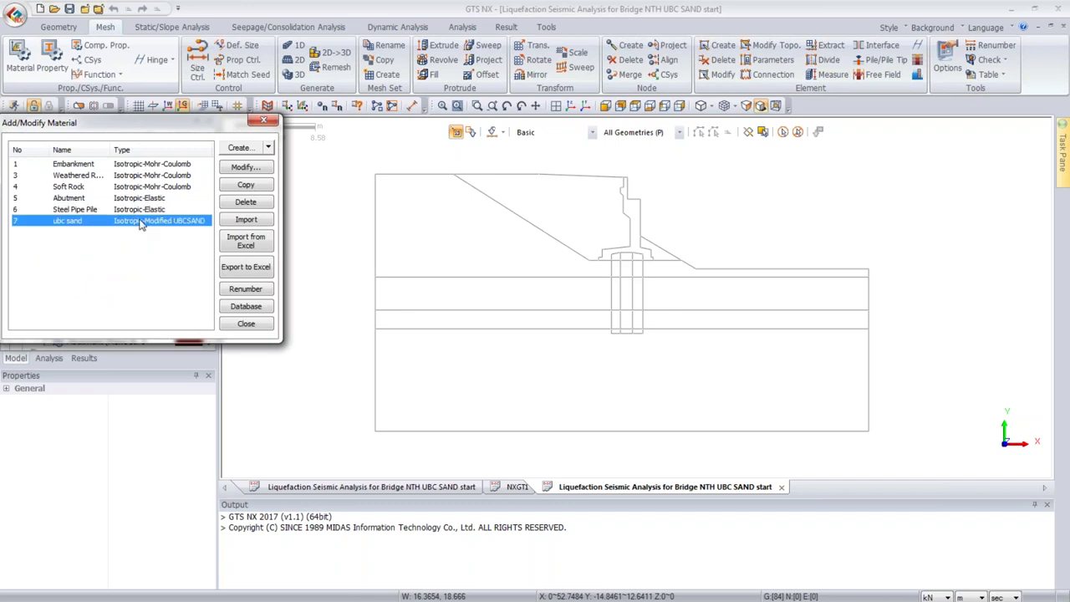
# Step: Examine the general, porous and non-linear parameters of the ubc sand material and close its definition unchanged
pyautogui.click(244, 168)
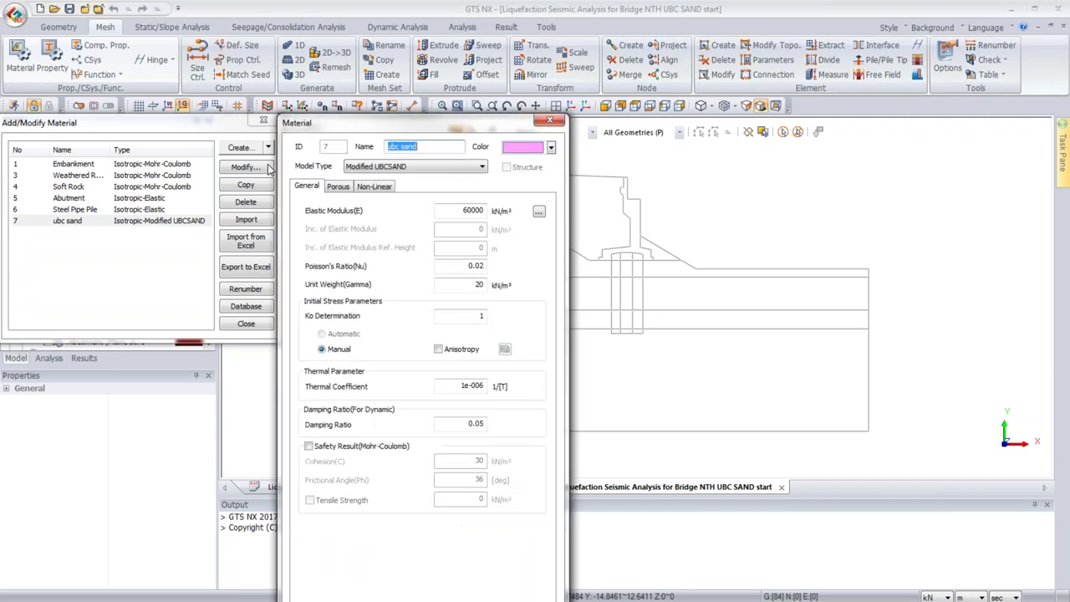
pyautogui.moveTo(323, 127); pyautogui.dragTo(298, 73)
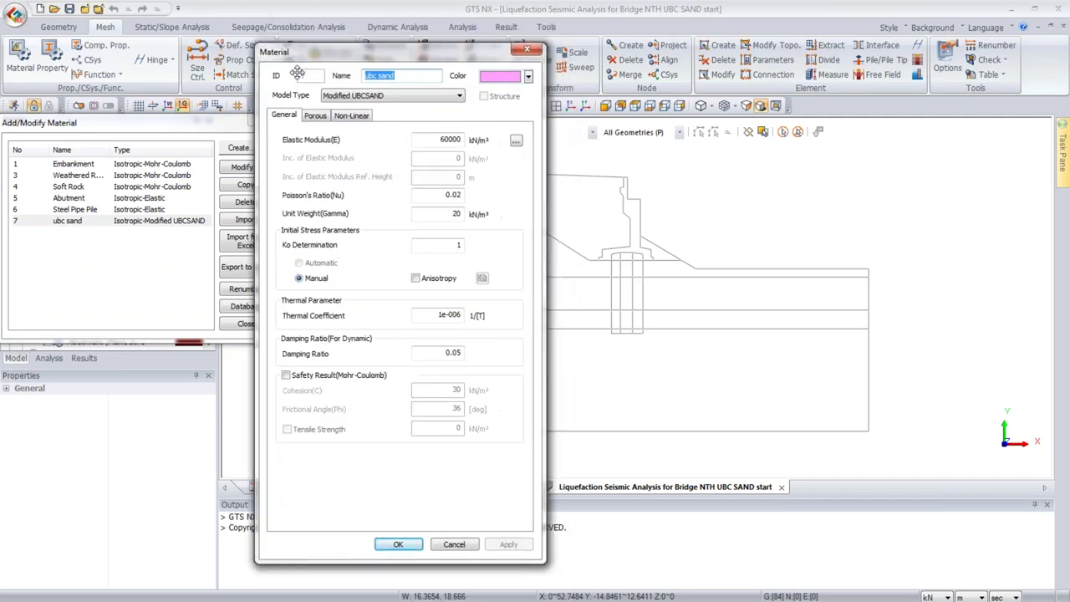
pyautogui.click(315, 116)
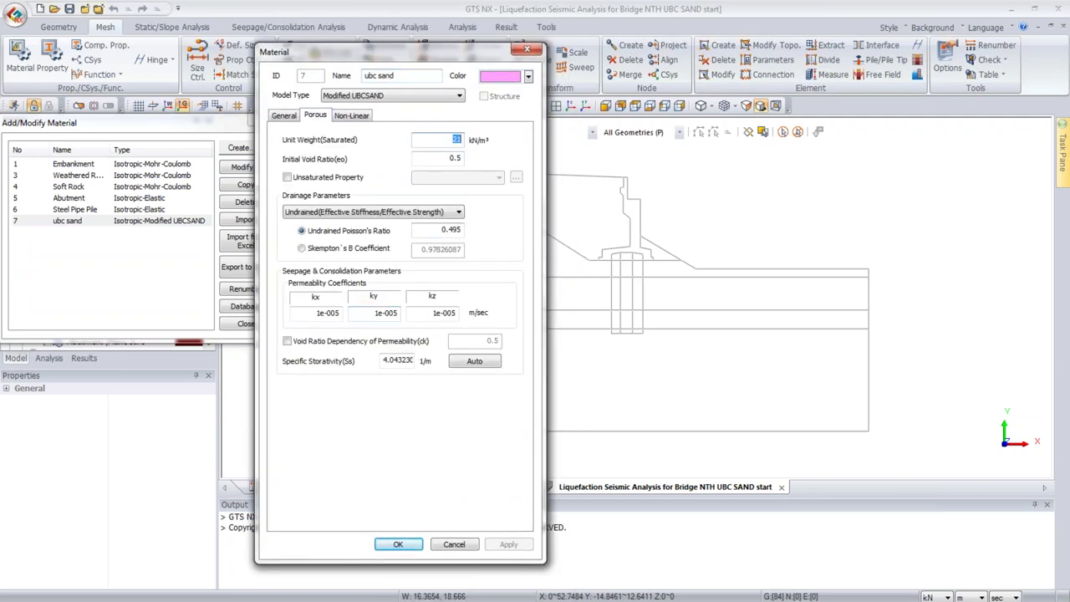
pyautogui.click(459, 212)
pyautogui.click(490, 205)
pyautogui.click(352, 117)
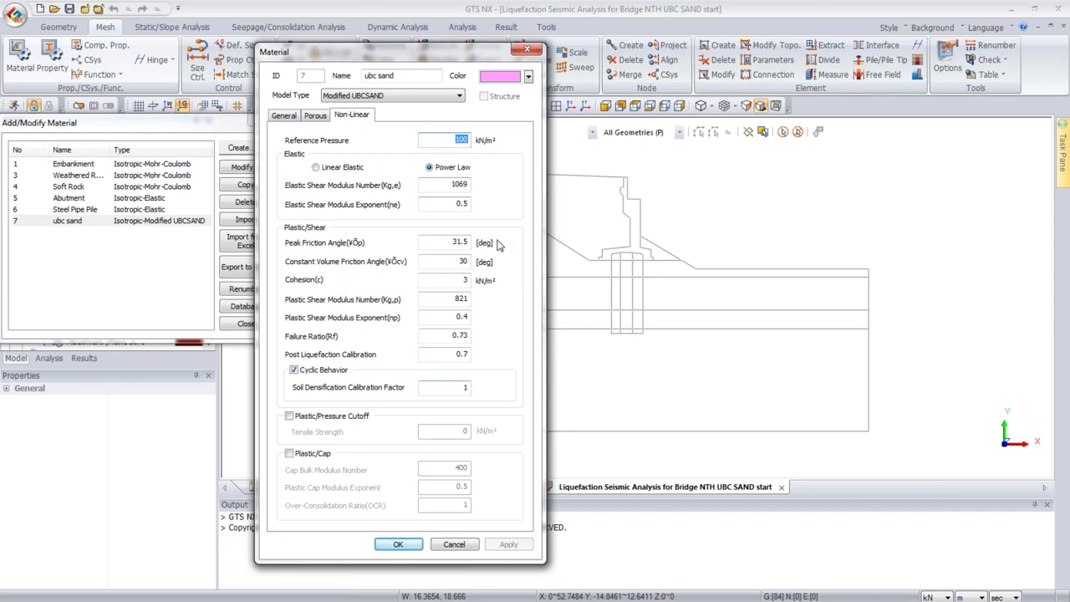
pyautogui.click(526, 50)
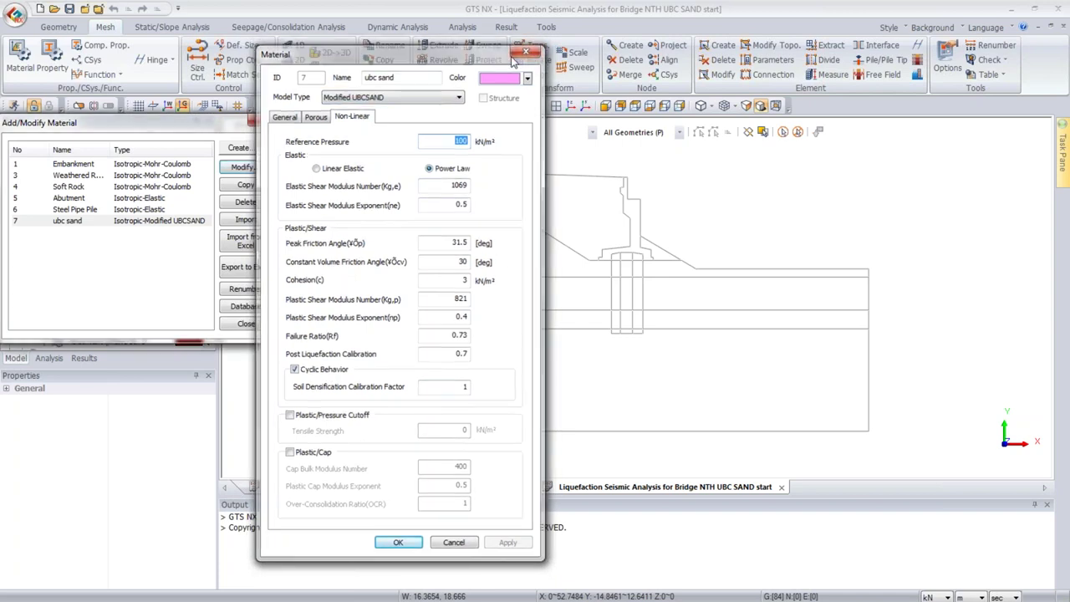
pyautogui.click(263, 121)
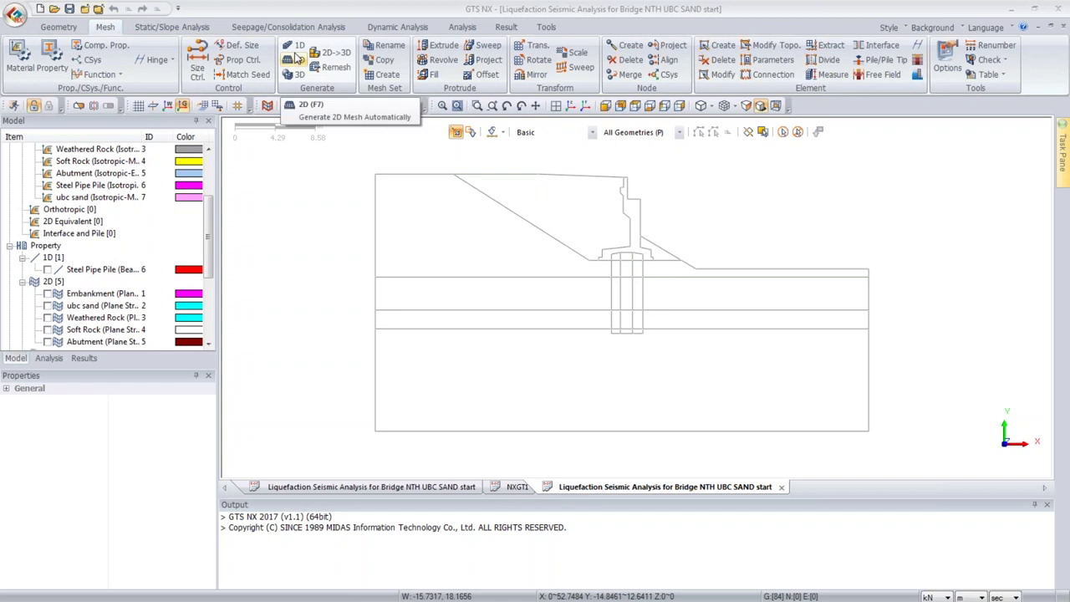
# Step: Review the types and sub-types of the defined mesh properties, from Embankment to Steel Pipe Pile
pyautogui.click(37, 58)
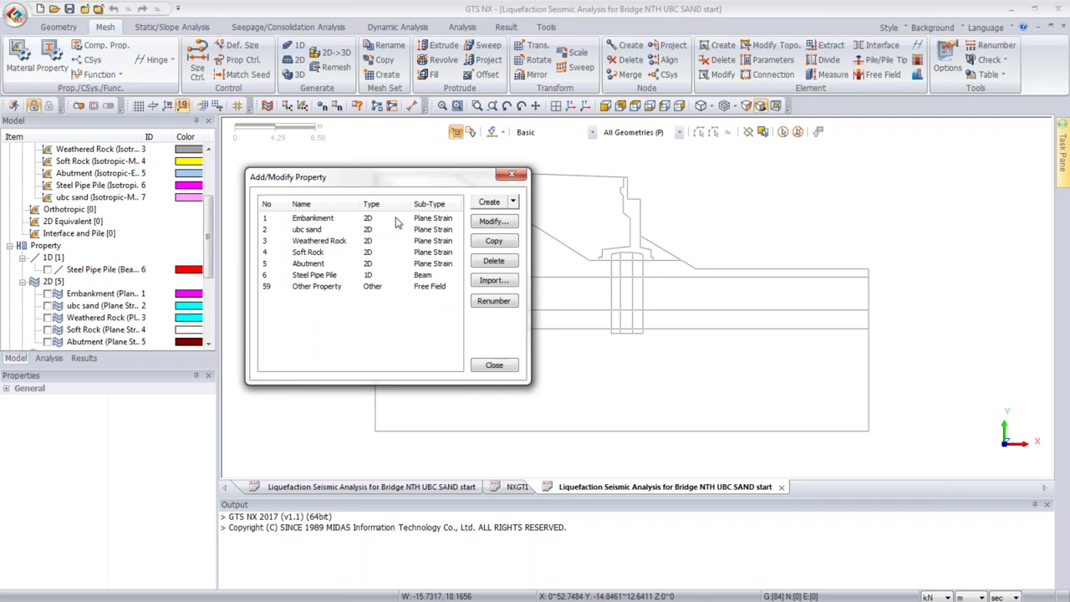
pyautogui.click(387, 219)
pyautogui.click(368, 230)
pyautogui.click(355, 241)
pyautogui.click(347, 253)
pyautogui.click(351, 275)
pyautogui.click(357, 264)
pyautogui.click(357, 274)
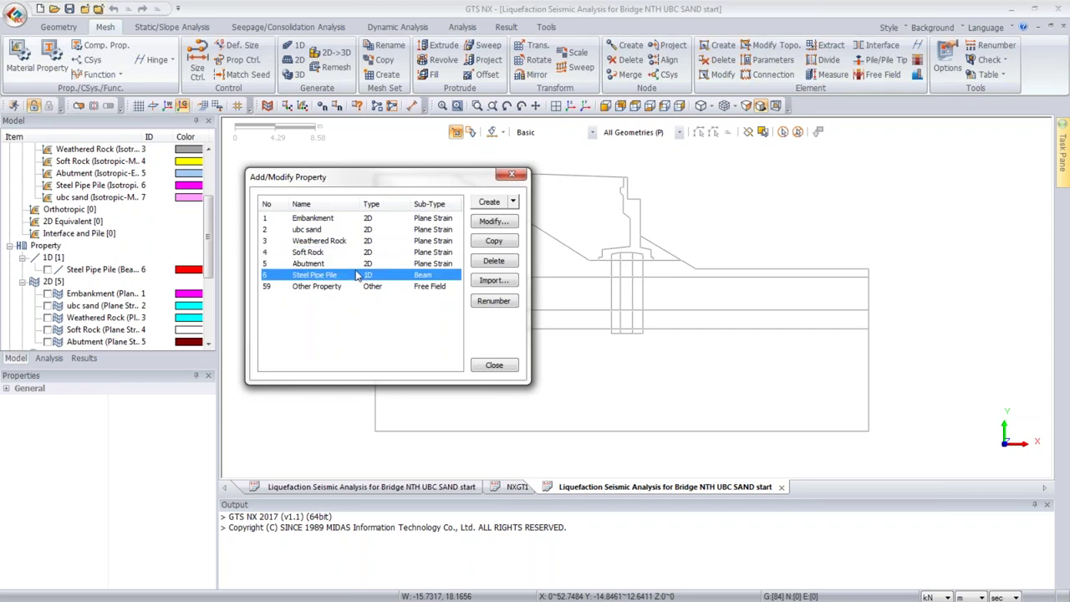
# Step: Examine the beam property of the Steel Pipe Pile and its section template
pyautogui.click(492, 221)
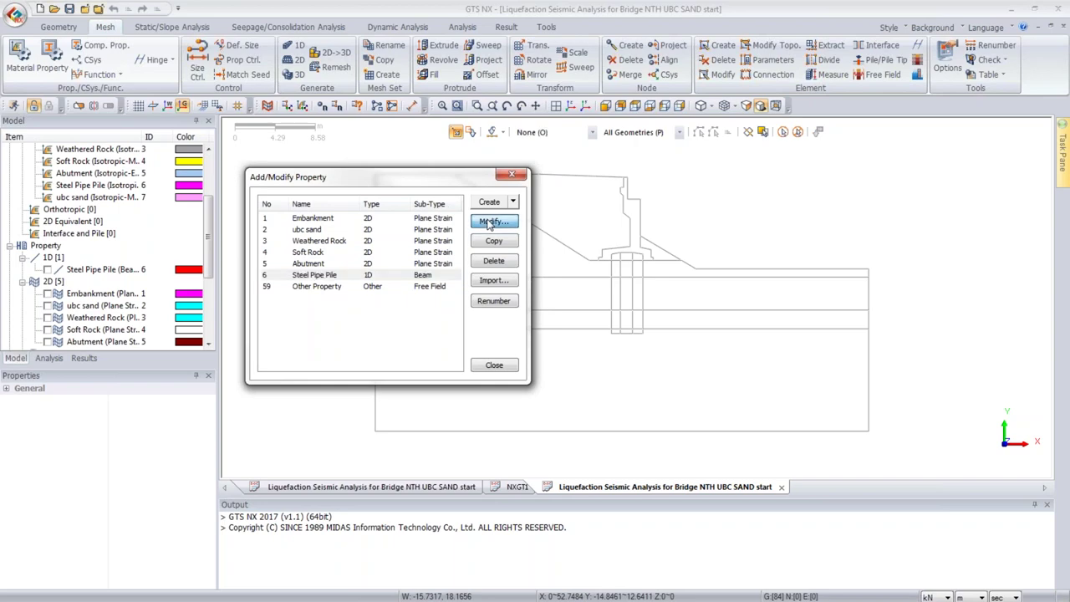
pyautogui.moveTo(590, 177); pyautogui.dragTo(562, 42)
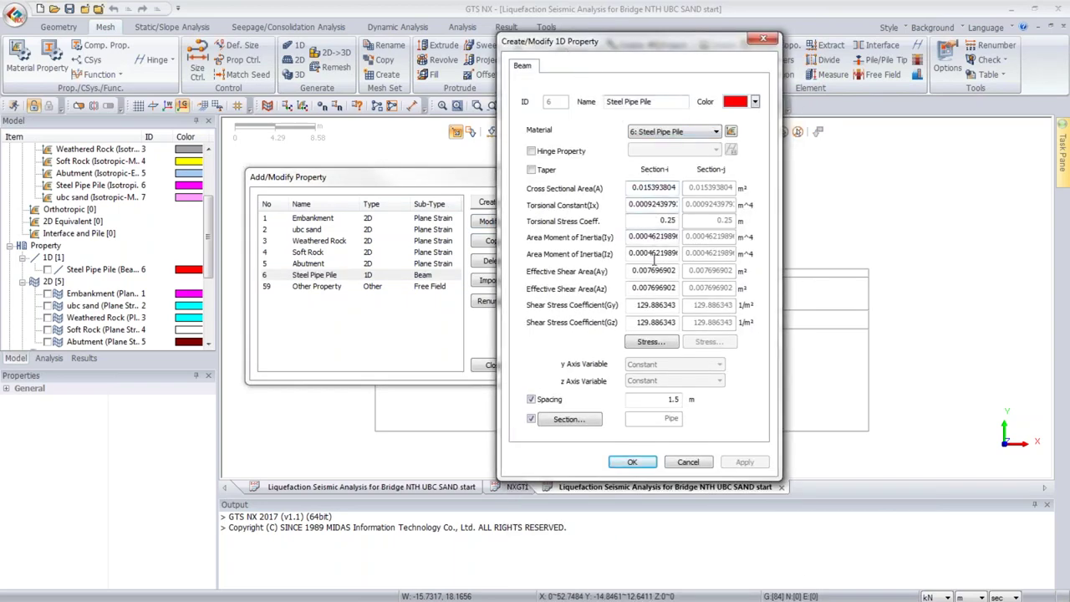
pyautogui.click(573, 422)
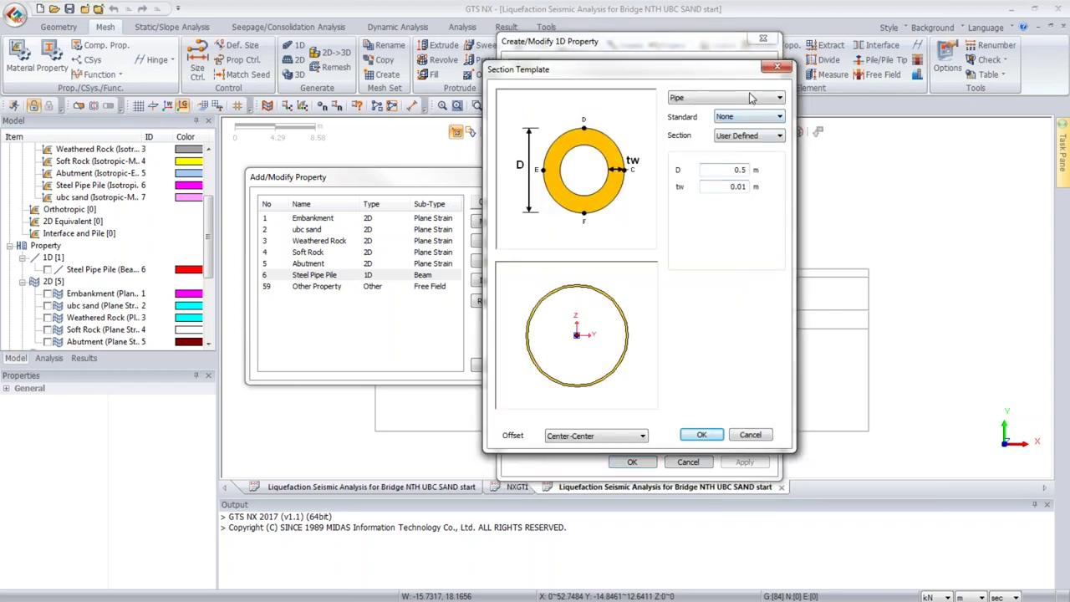
# Step: Try a T-Section from the AISC-ASTM(SI) standard, size ST190X37, for the Steel Pipe Pile and discard it
pyautogui.click(750, 98)
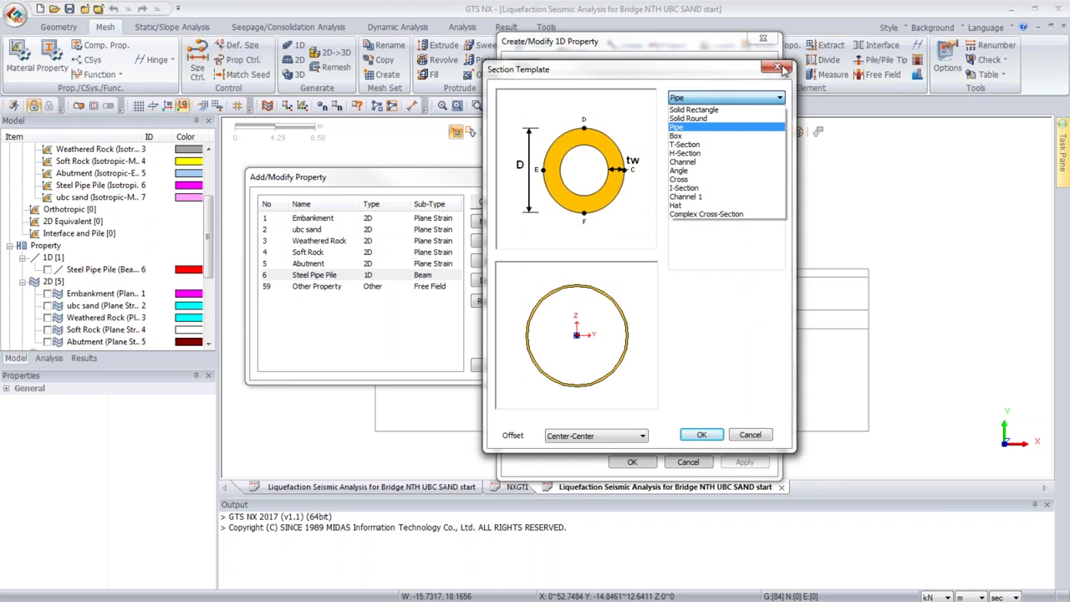
pyautogui.click(683, 144)
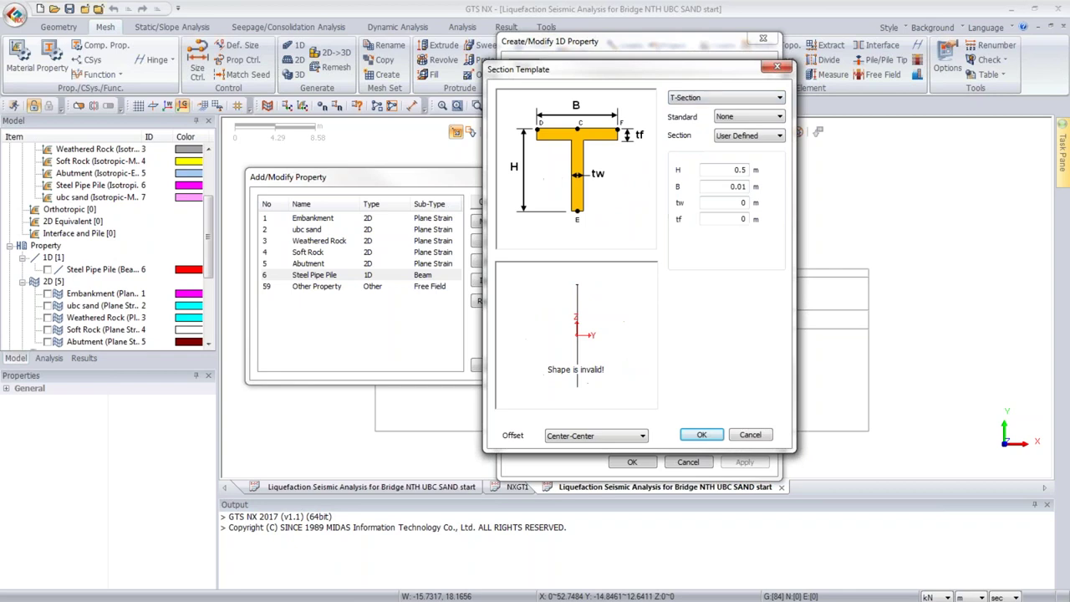
pyautogui.click(746, 118)
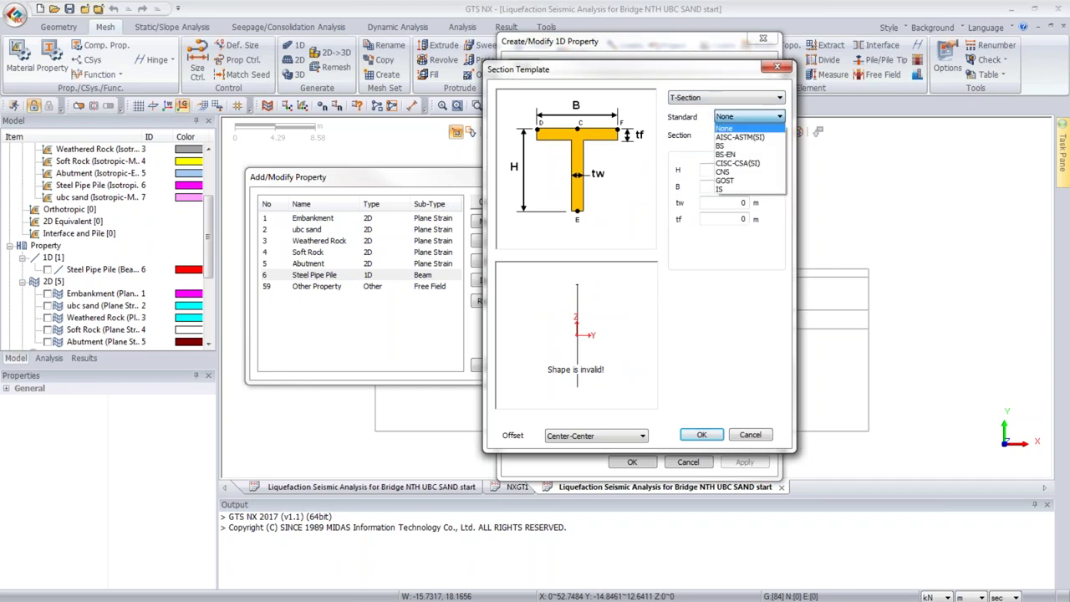
pyautogui.click(740, 138)
pyautogui.click(748, 136)
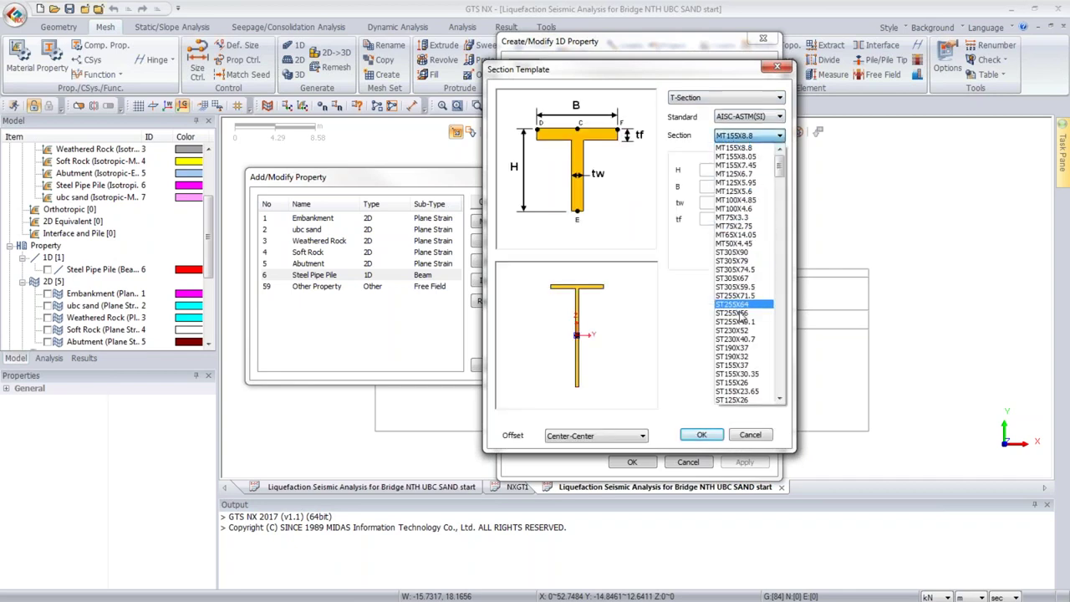
pyautogui.click(735, 348)
pyautogui.click(775, 67)
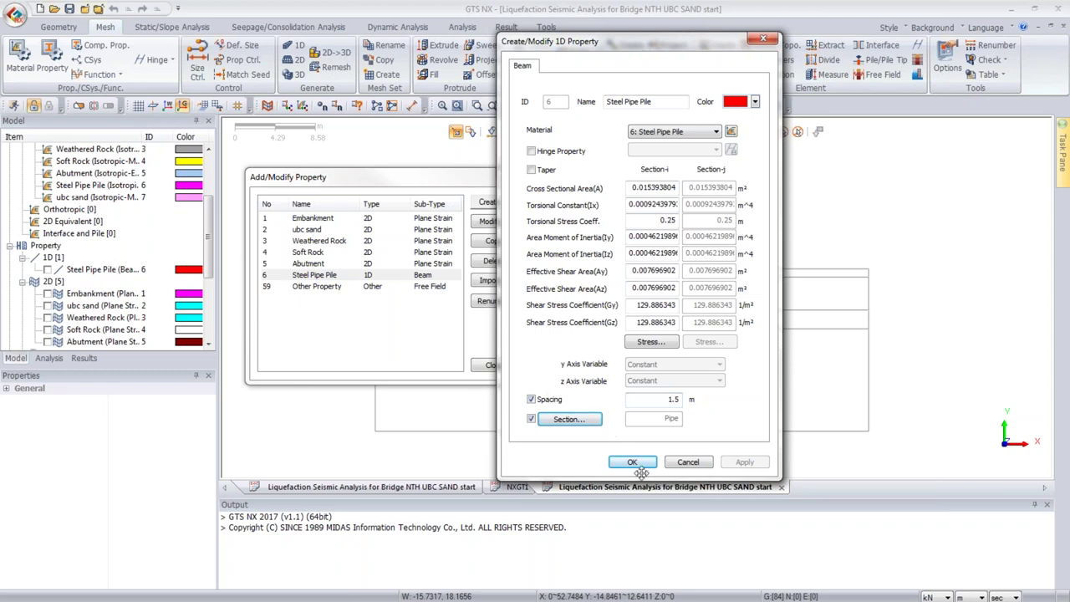
# Step: Check the Steel Pipe Pile's pipe section dimensions again and close the property definitions
pyautogui.click(585, 419)
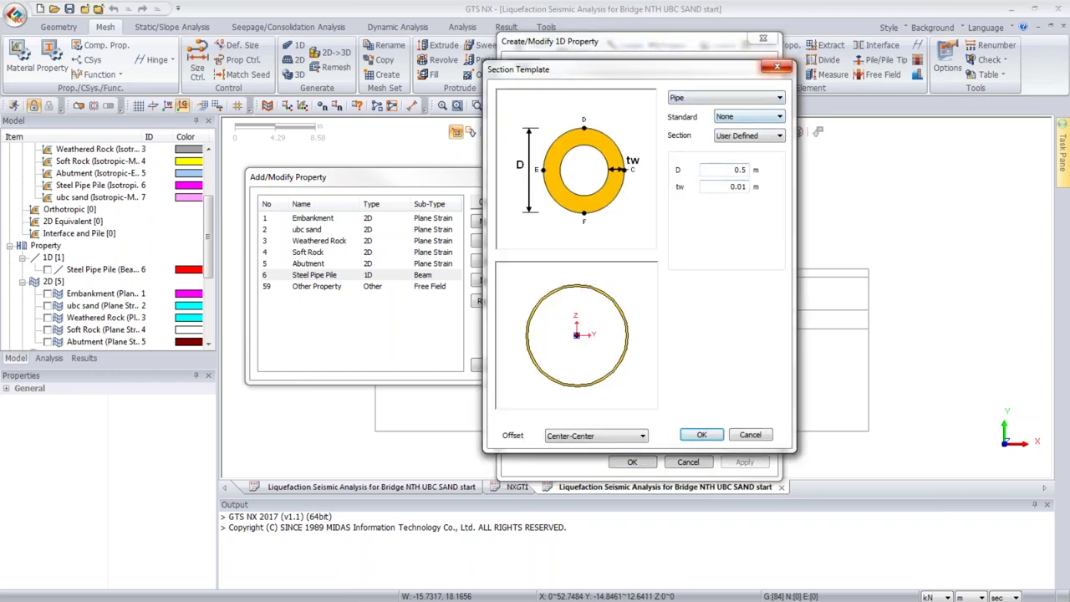
pyautogui.click(778, 67)
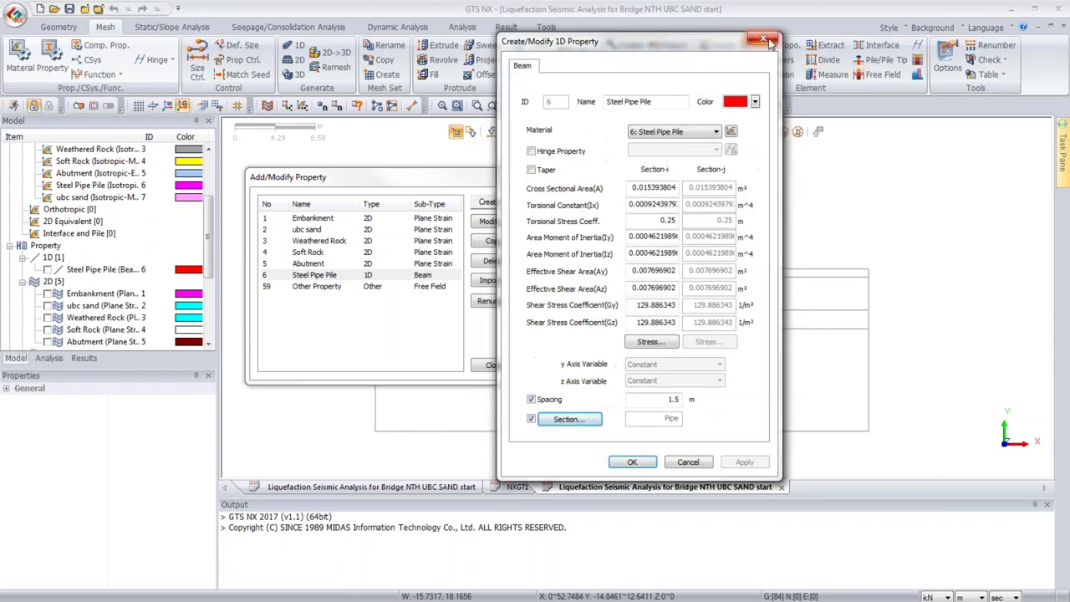
pyautogui.click(768, 40)
pyautogui.click(510, 175)
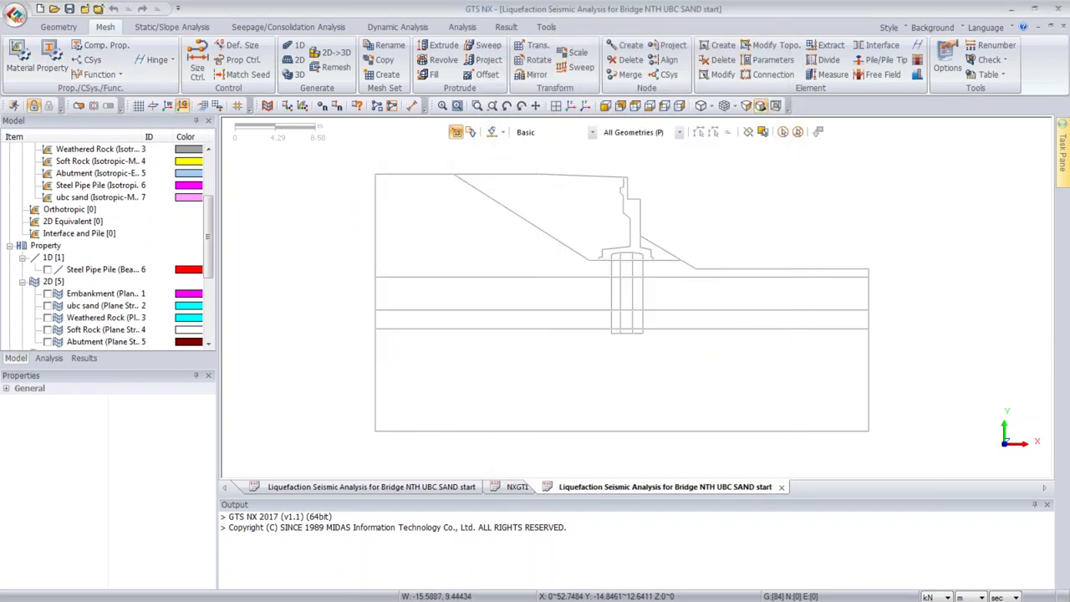
# Step: Start a 2D Auto-Area mesh and select the boundary edges of the embankment wedge behind the abutment
pyautogui.click(291, 60)
pyautogui.moveTo(92, 124); pyautogui.dragTo(326, 169)
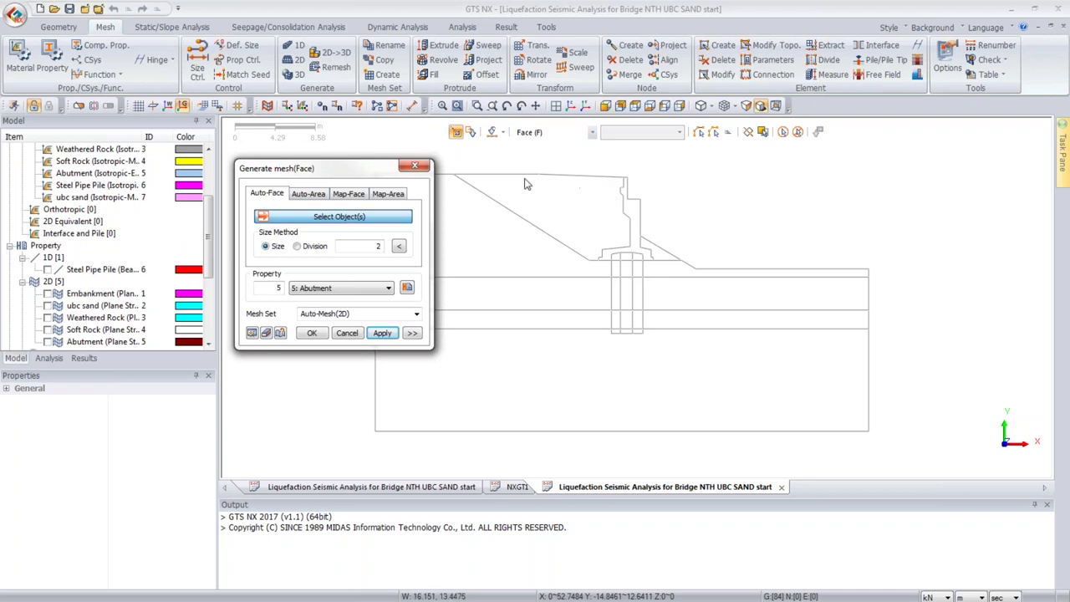
pyautogui.moveTo(372, 170); pyautogui.dragTo(324, 157)
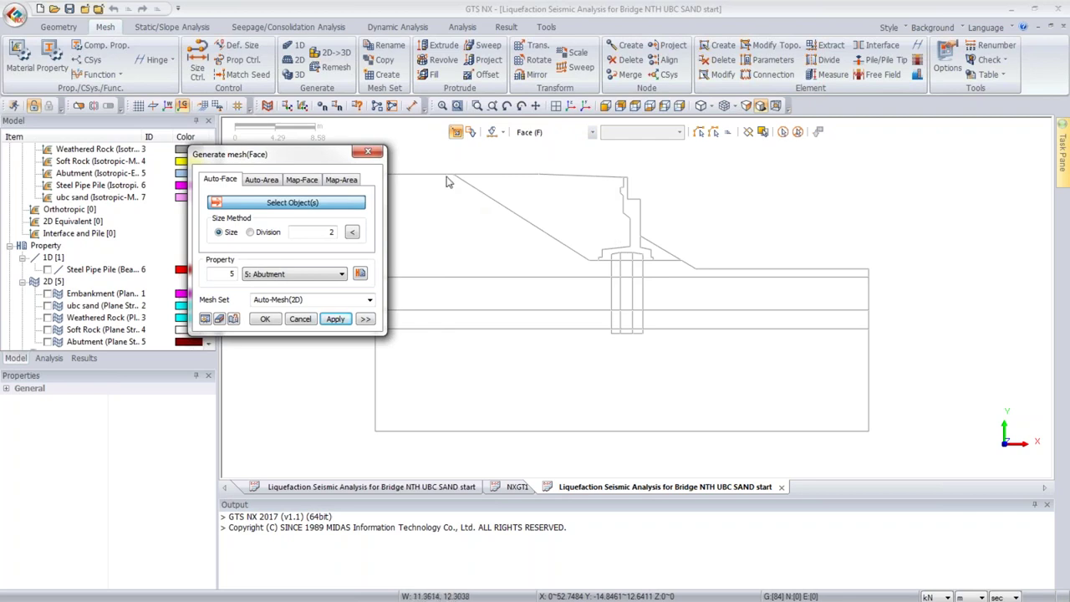
pyautogui.click(262, 181)
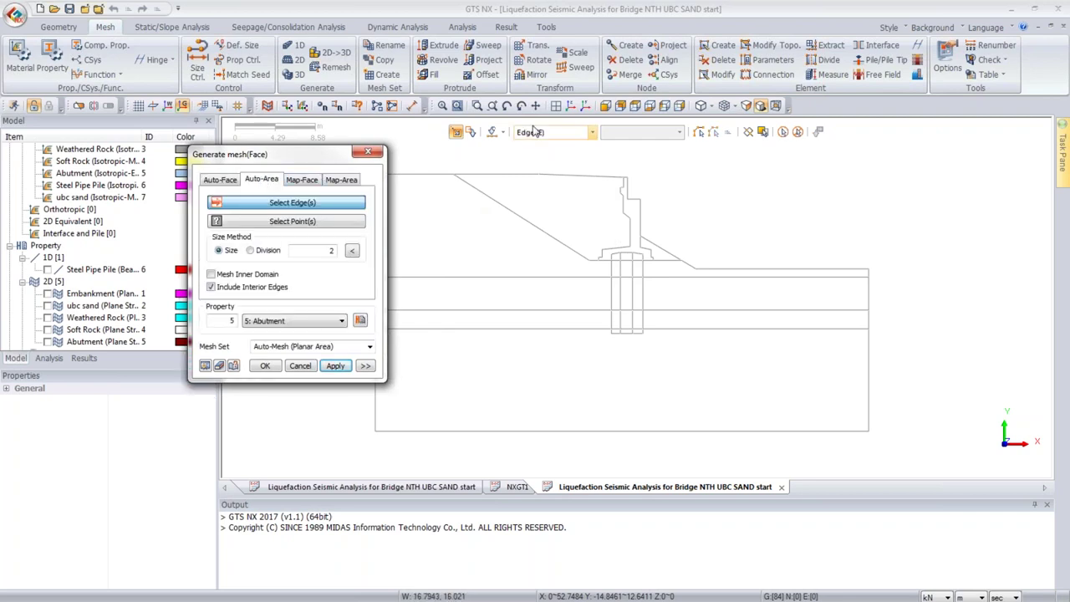
pyautogui.click(514, 174)
pyautogui.click(509, 210)
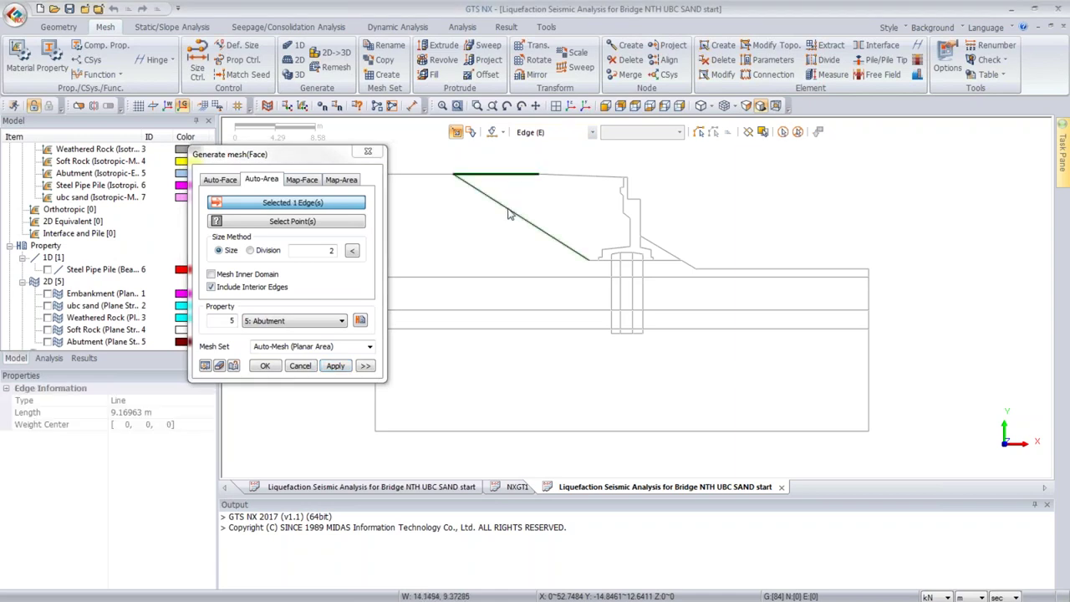
pyautogui.click(585, 176)
pyautogui.moveTo(607, 297); pyautogui.dragTo(621, 275)
pyautogui.moveTo(602, 175); pyautogui.dragTo(638, 260)
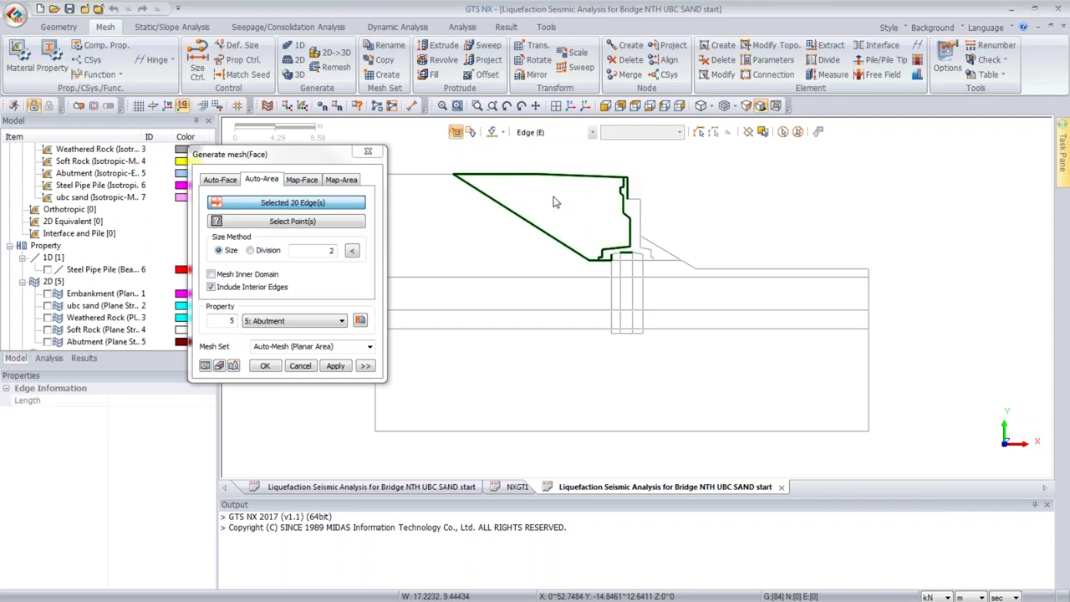
# Step: Set the mesh size to 1 and assign the Embankment property to the selected area
pyautogui.doubleClick(328, 249)
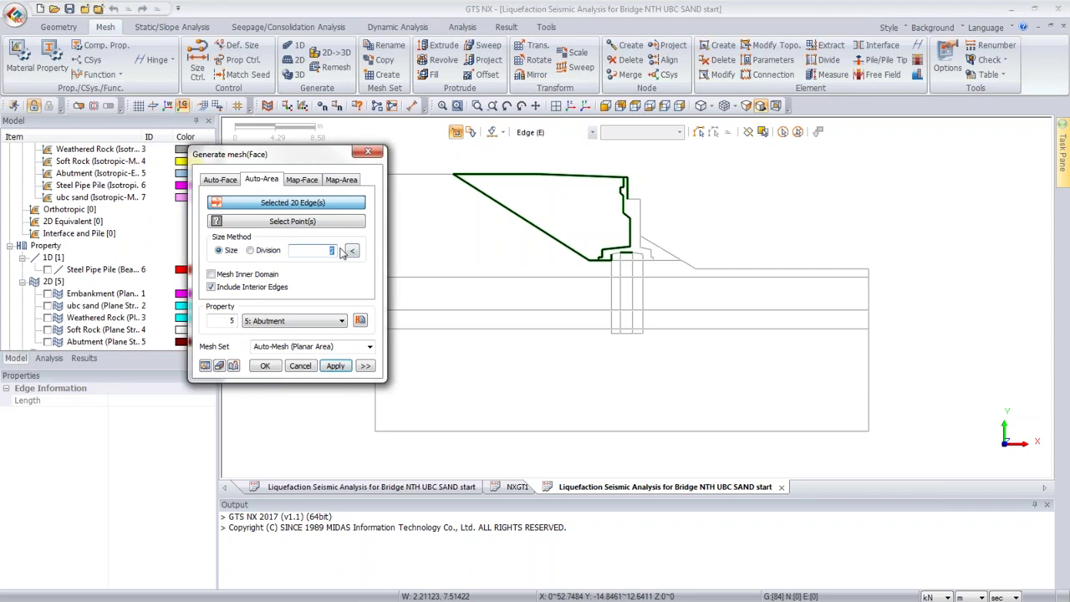
pyautogui.write('1')
pyautogui.hotkey('alt', 'Down')
pyautogui.press('Up')
pyautogui.press('Up')
pyautogui.press('Up')
pyautogui.press('Up')
pyautogui.press('Tab')
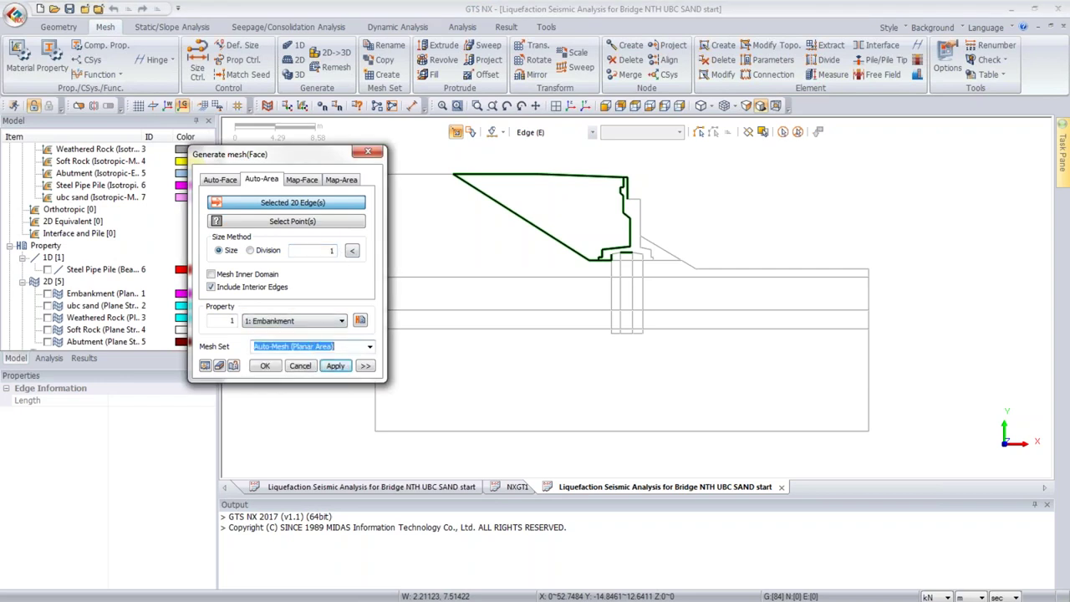
# Step: Add the edges of the small triangular fill in front of the abutment and deselect the stray edges at the pile cap and abutment top
pyautogui.click(657, 262)
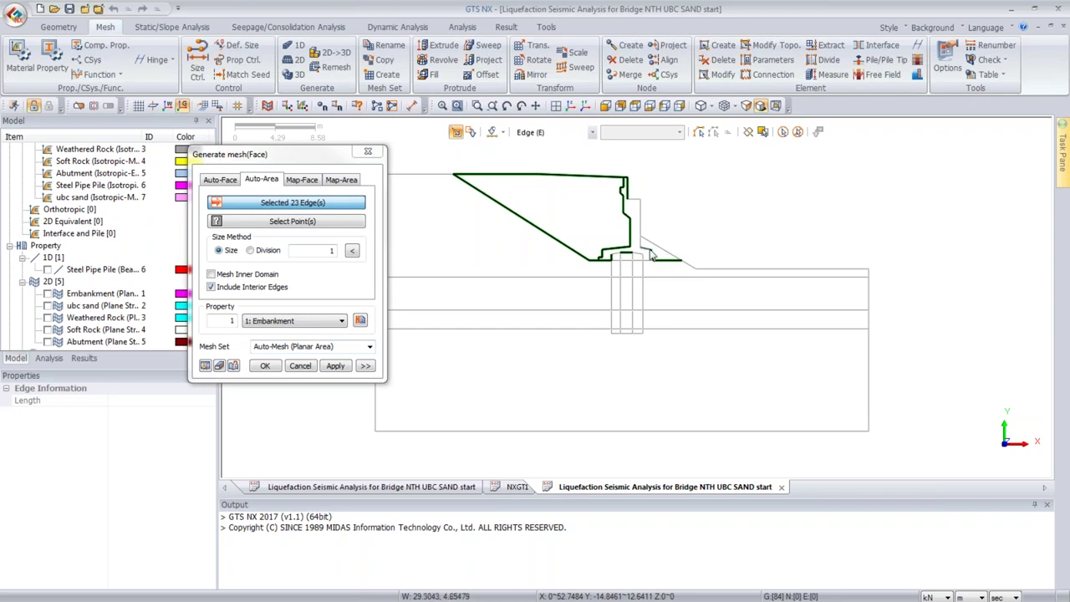
pyautogui.click(656, 253)
pyautogui.click(658, 259)
pyautogui.click(628, 260)
pyautogui.click(628, 257)
pyautogui.click(611, 260)
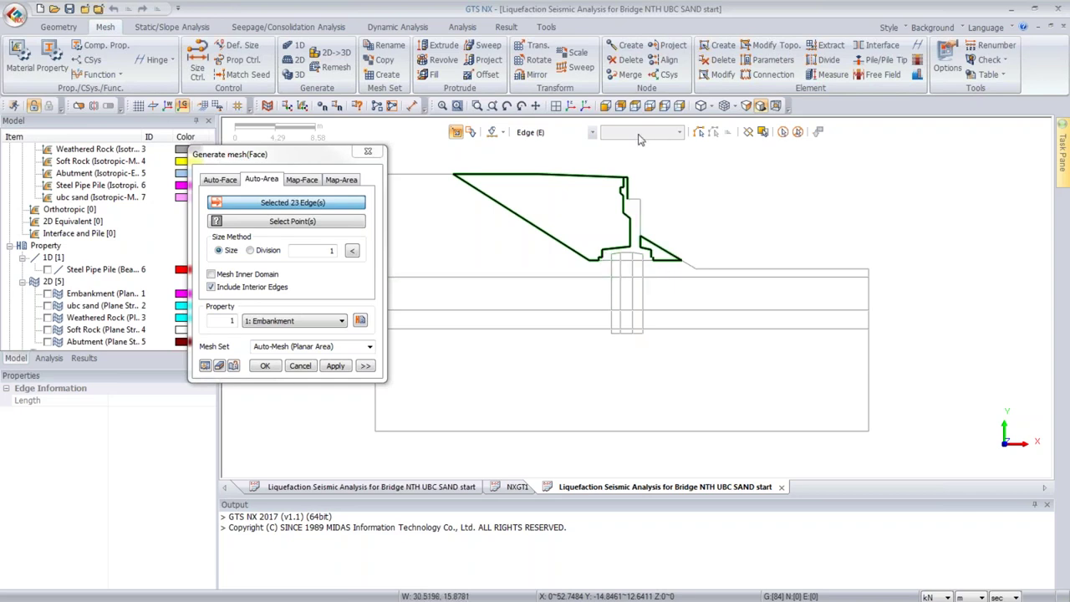
pyautogui.click(629, 192)
pyautogui.click(626, 183)
# Step: Generate the embankment mesh with Triangle elements in a mesh set named embankemnt
pyautogui.click(357, 343)
pyautogui.moveTo(357, 344); pyautogui.dragTo(246, 344)
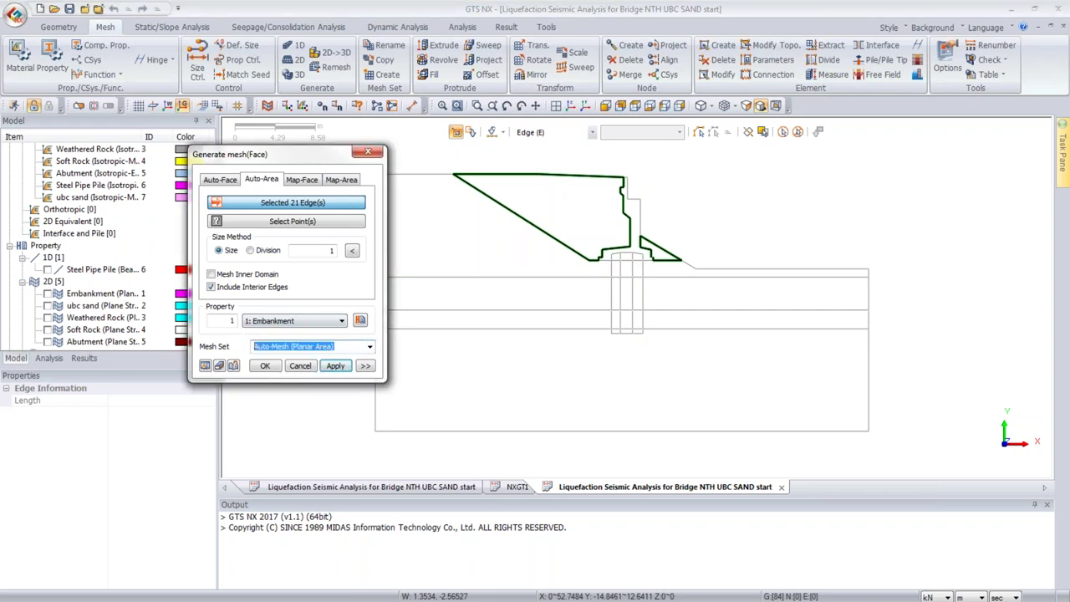
pyautogui.write('embankemnt')
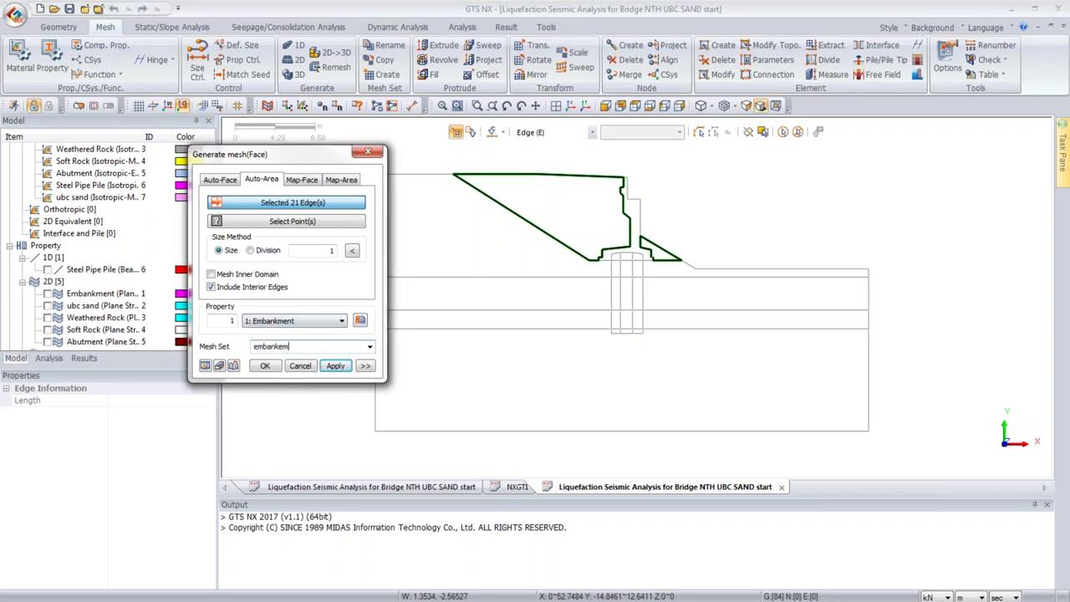
pyautogui.click(366, 366)
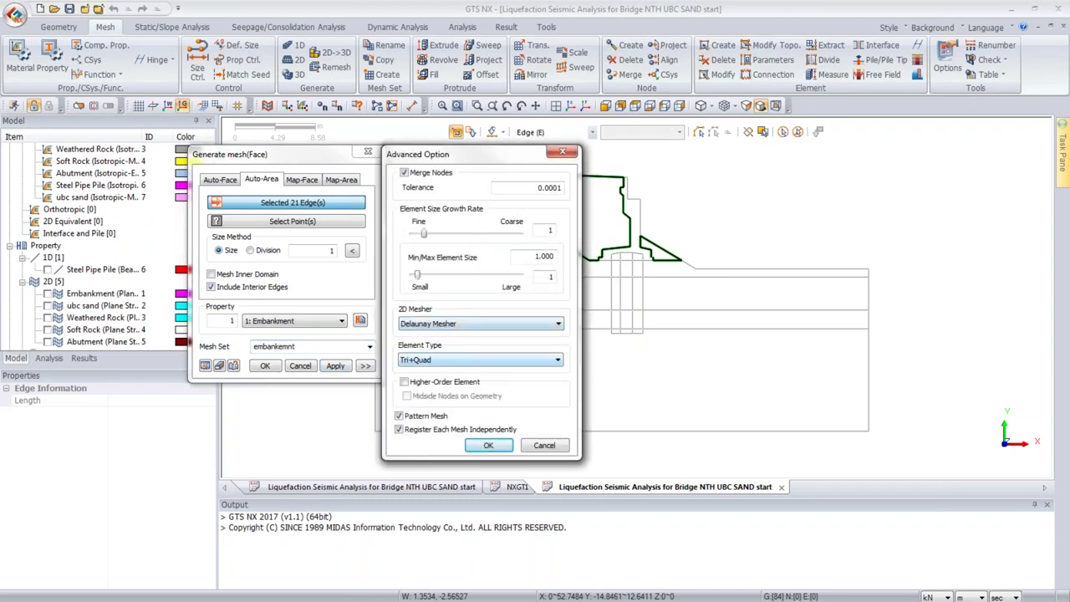
pyautogui.click(480, 359)
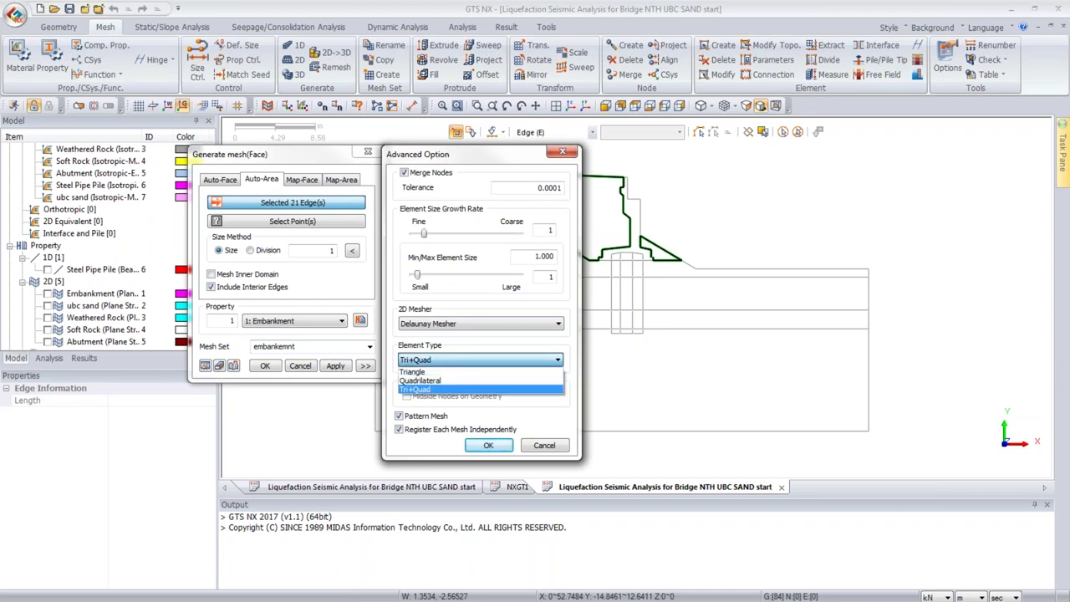
pyautogui.click(414, 372)
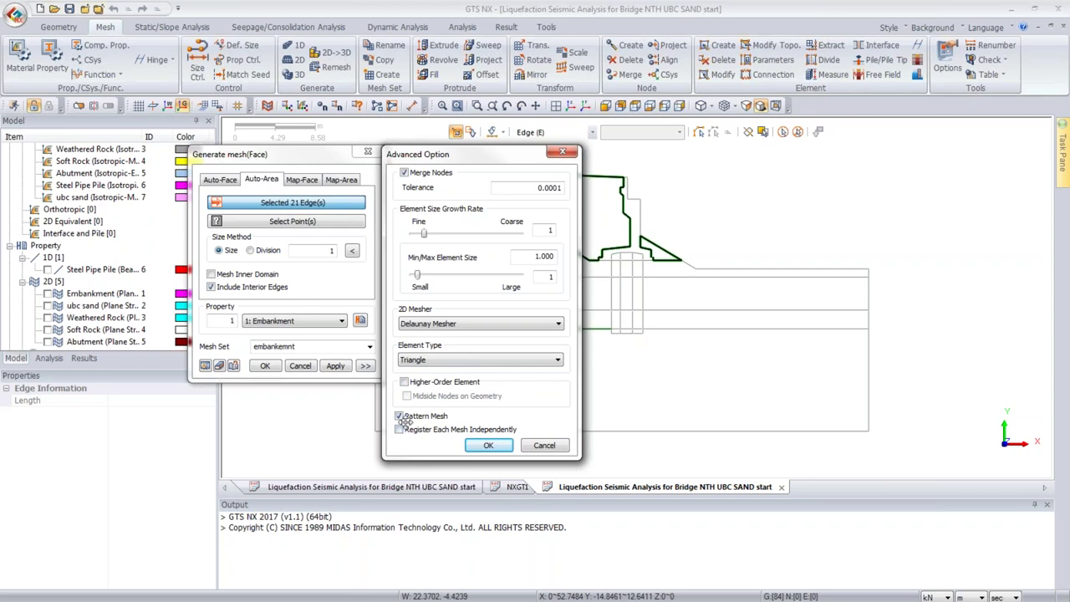
pyautogui.click(488, 444)
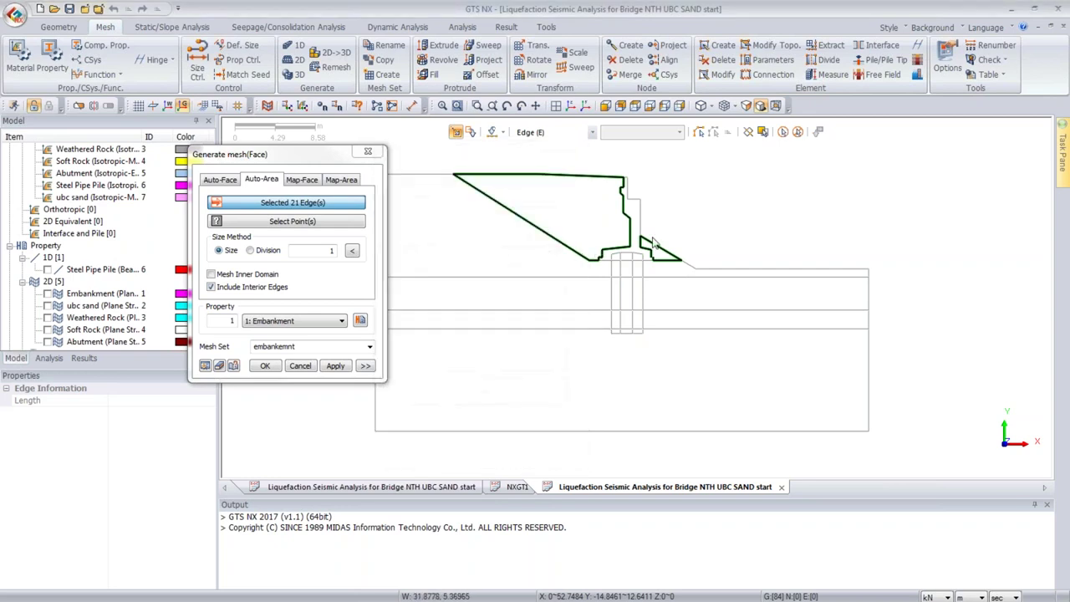
pyautogui.click(335, 365)
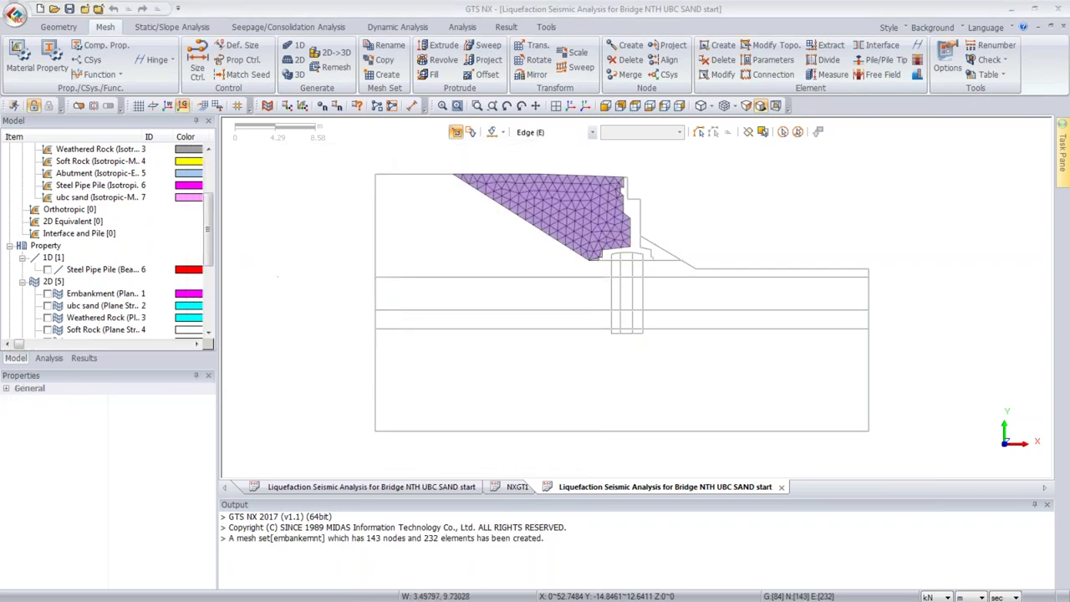
# Step: Select the seven edges of the small triangular fill in front of the abutment and mesh it with the Embankment property at size 1
pyautogui.click(657, 263)
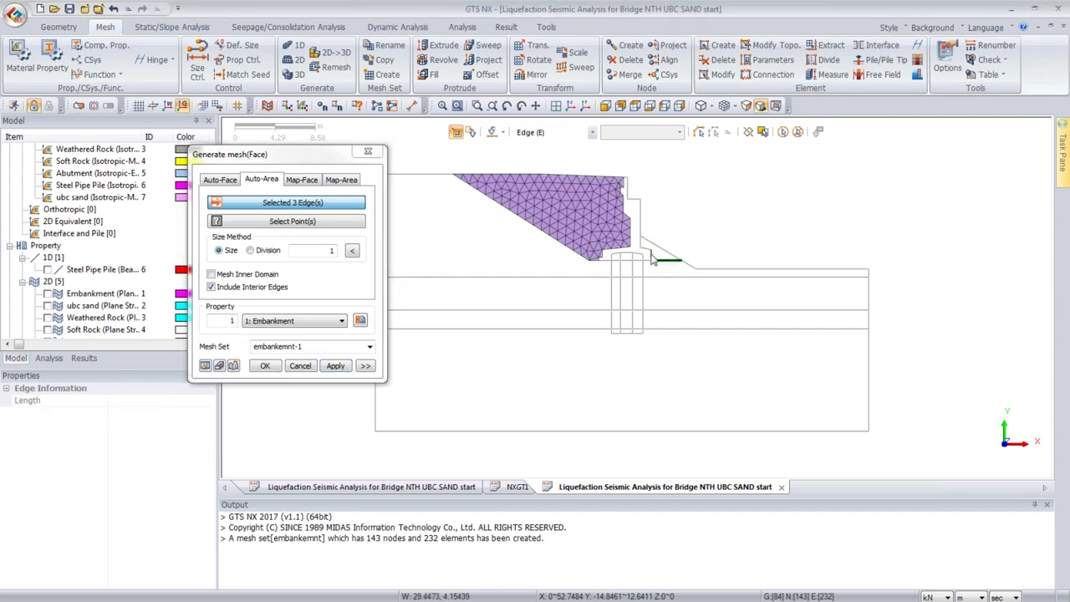
pyautogui.click(639, 245)
pyautogui.click(639, 243)
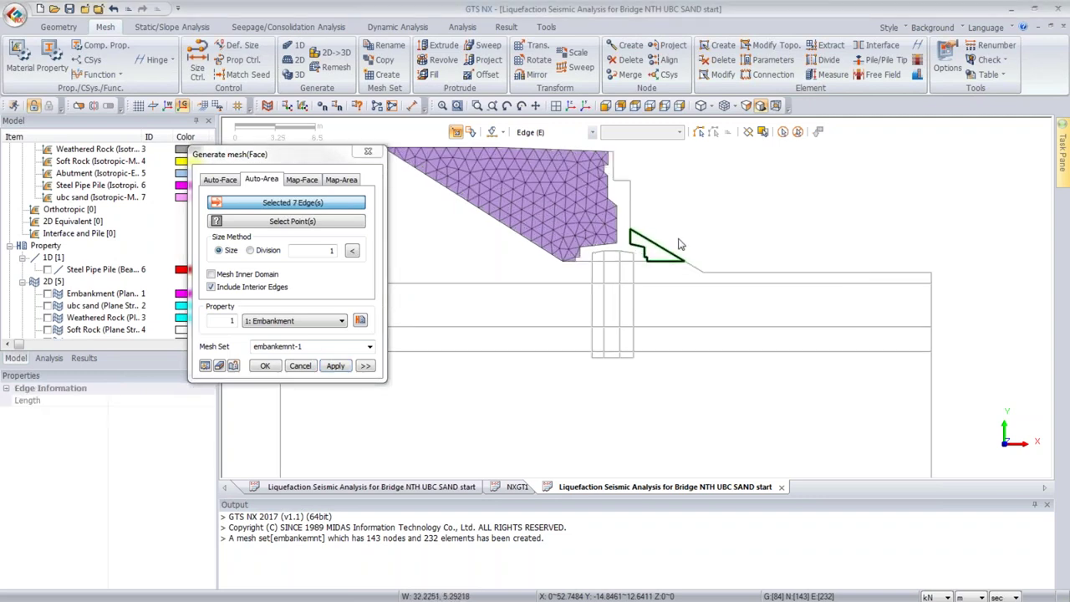
pyautogui.scroll(2, 639, 239)
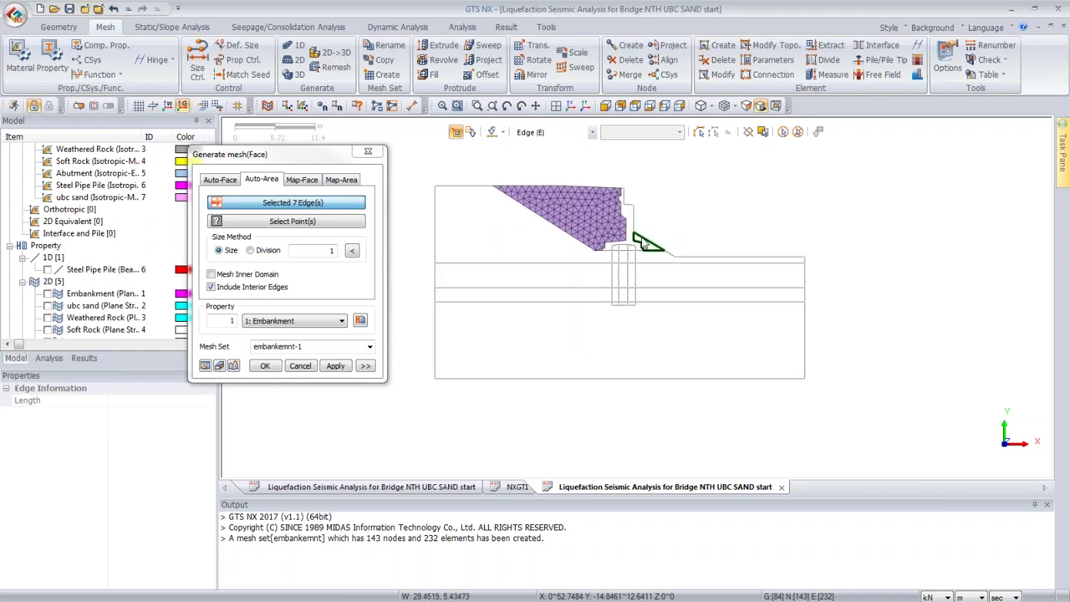
pyautogui.scroll(5, 642, 242)
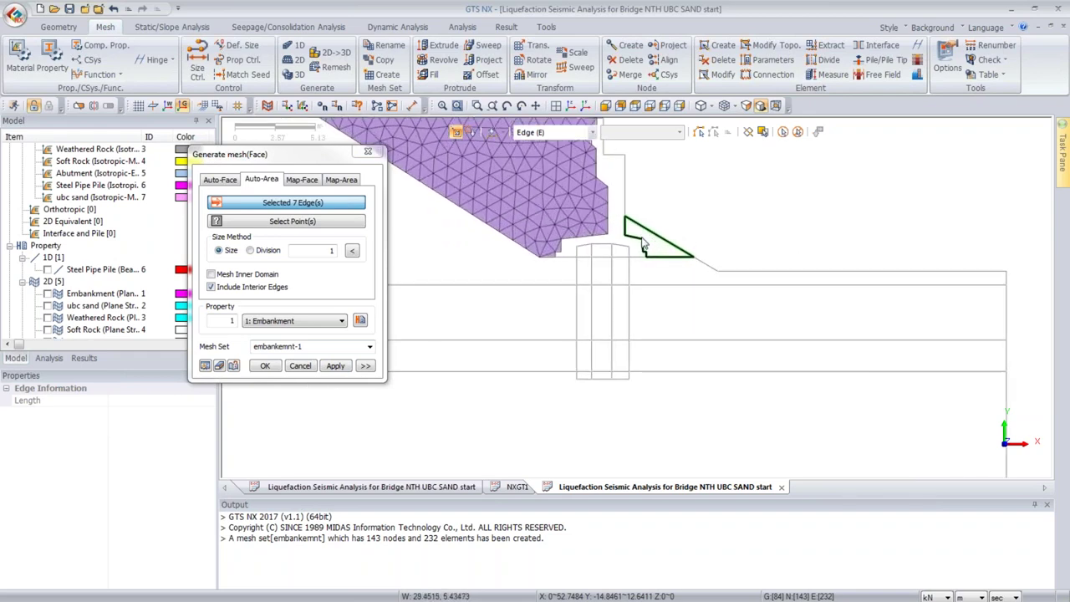
pyautogui.scroll(-1, 642, 242)
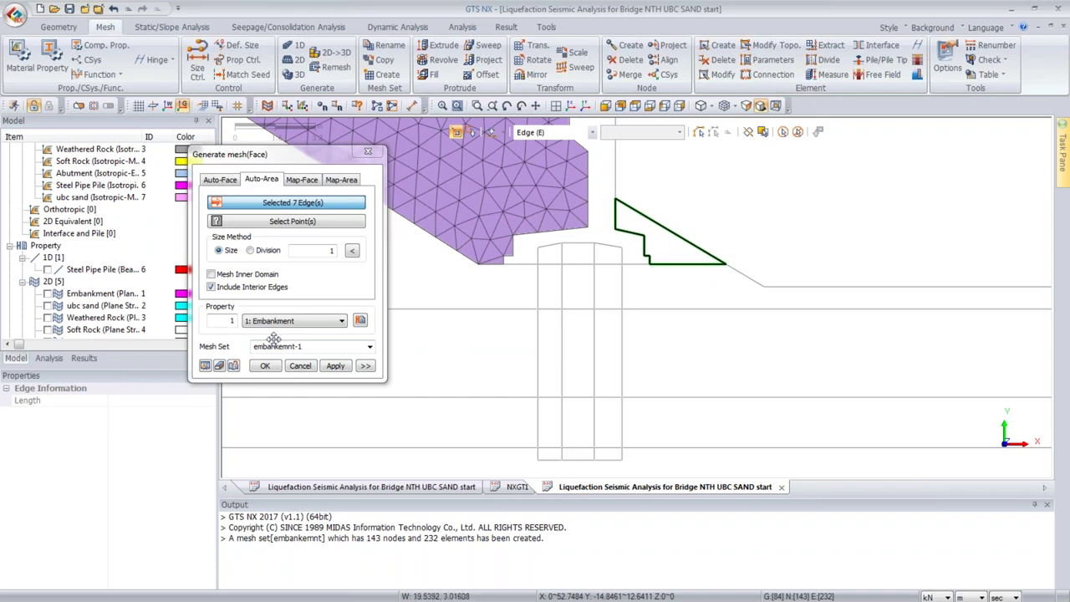
pyautogui.click(205, 367)
pyautogui.click(335, 368)
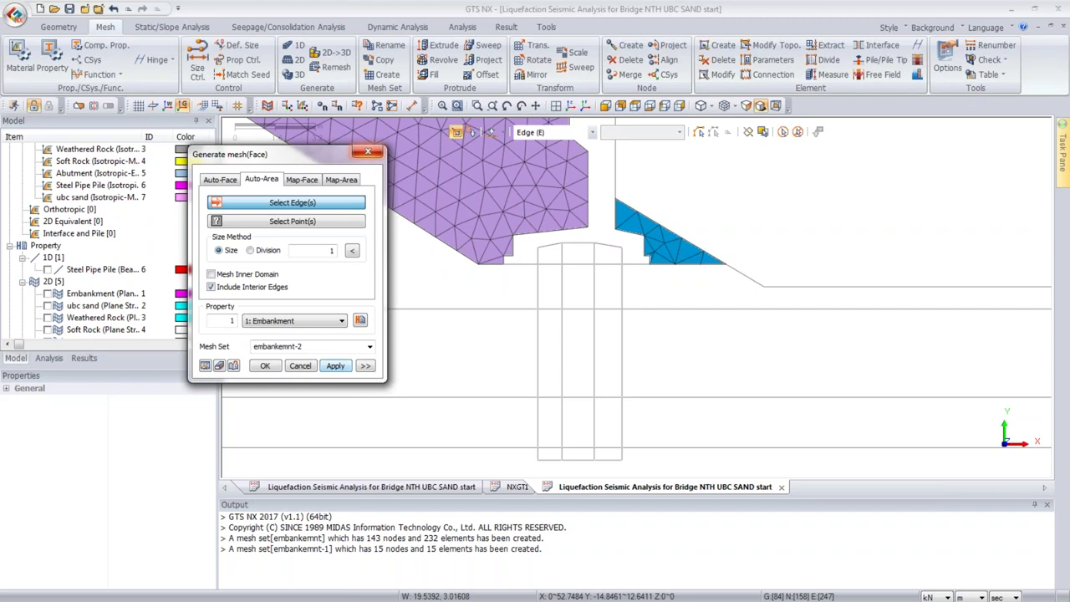
# Step: Select the edges of the ground area beside and beneath the embankment wedge and mesh it with the Embankment property at size 1
pyautogui.click(604, 107)
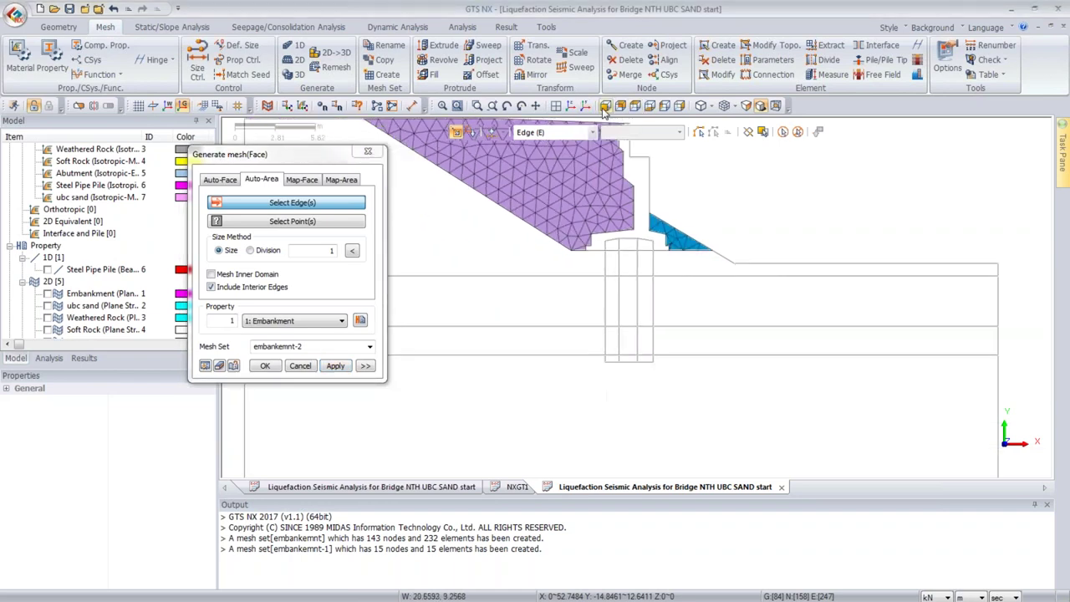
pyautogui.moveTo(251, 154); pyautogui.dragTo(84, 169)
pyautogui.moveTo(327, 140); pyautogui.dragTo(507, 288)
pyautogui.click(489, 187)
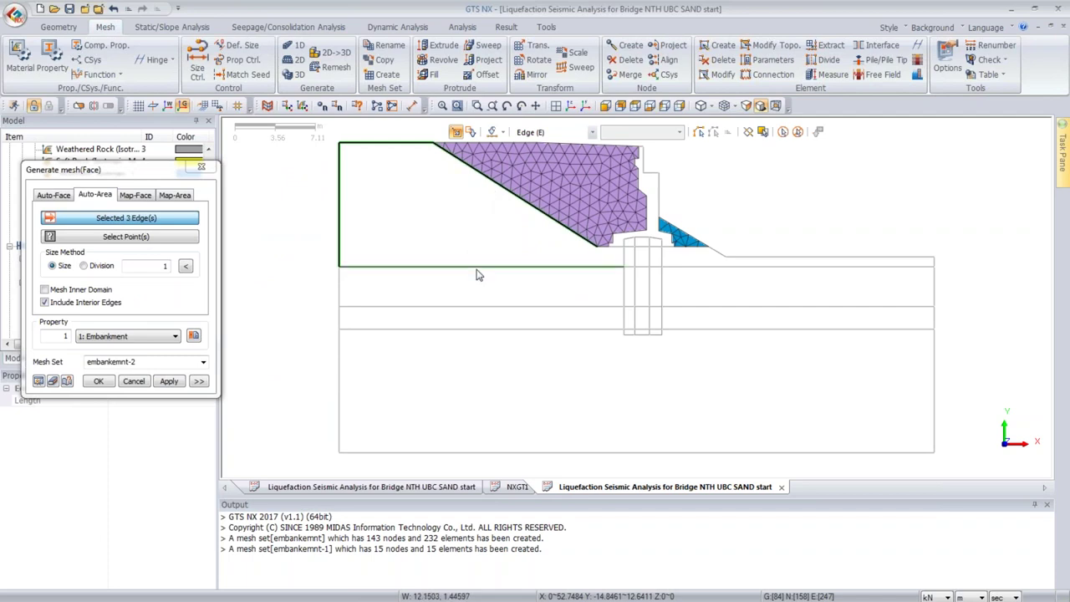
pyautogui.click(619, 265)
pyautogui.click(605, 250)
pyautogui.moveTo(593, 244); pyautogui.dragTo(759, 284)
pyautogui.moveTo(959, 282); pyautogui.dragTo(653, 250)
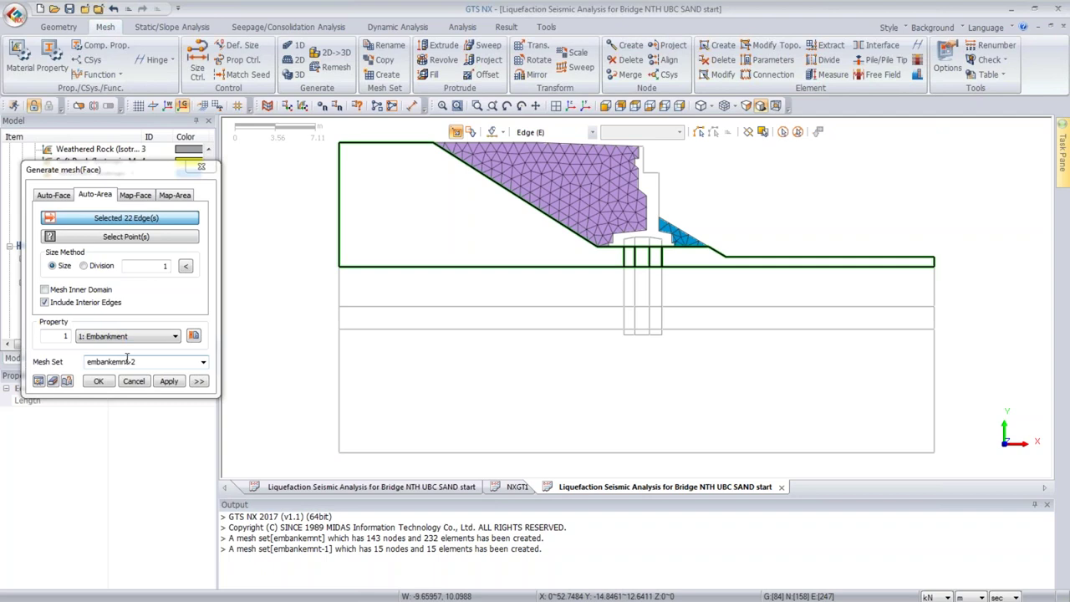
pyautogui.click(169, 380)
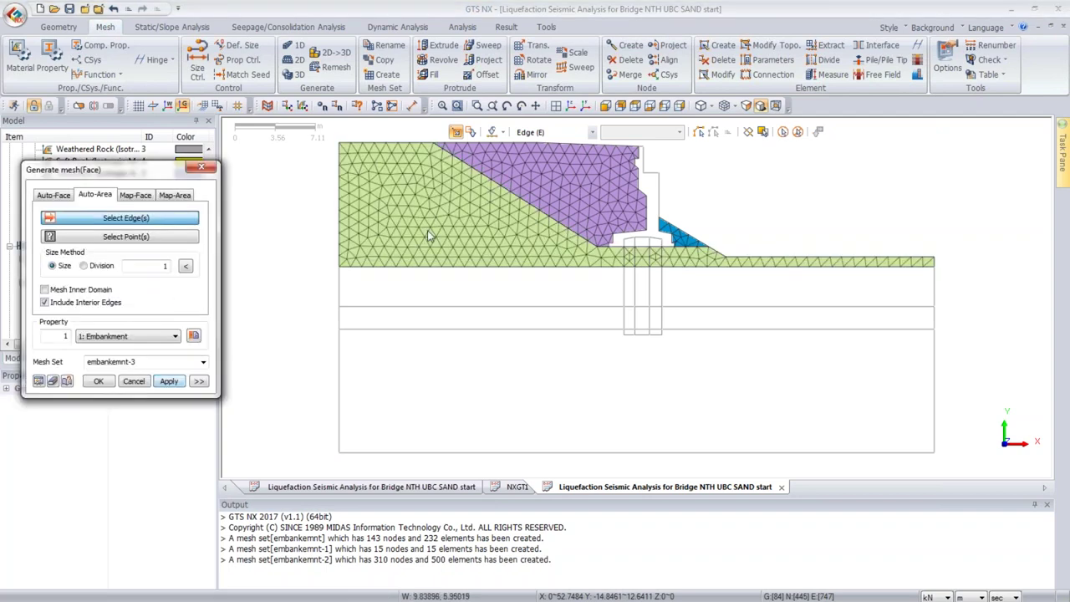
# Step: Mesh the layer directly below the embankment ground with the ubc sand property in a mesh set named liquefaction
pyautogui.moveTo(340, 266); pyautogui.dragTo(1013, 309)
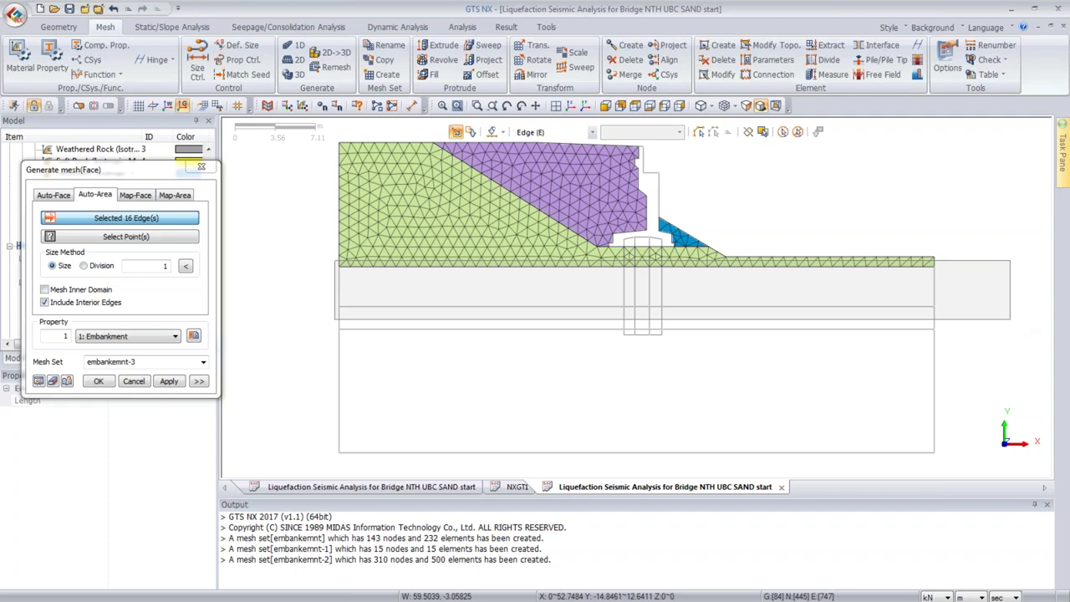
pyautogui.click(133, 336)
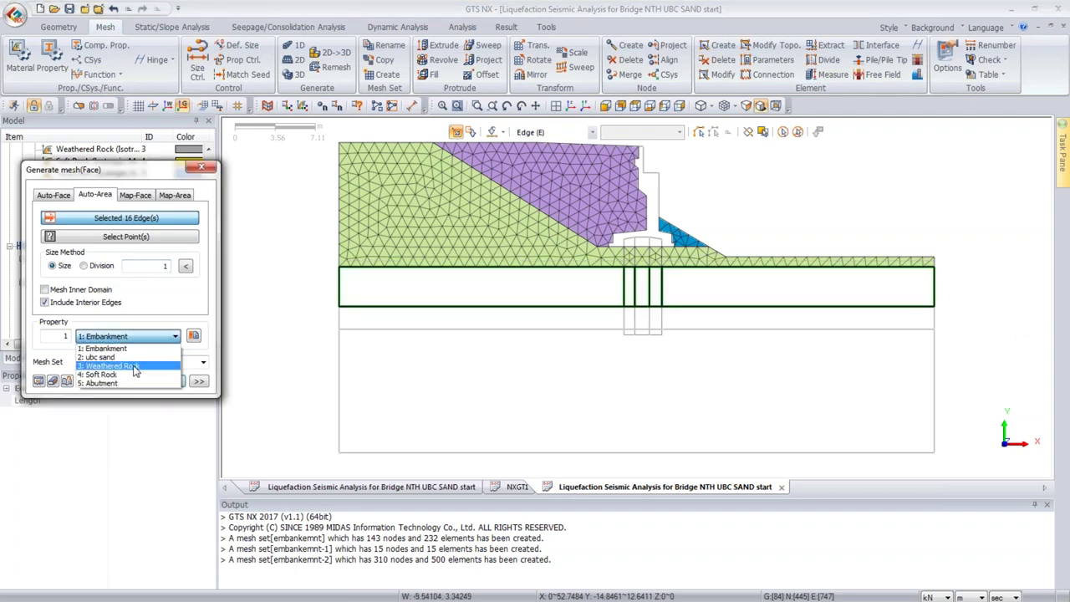
pyautogui.click(109, 357)
pyautogui.write('liquefaction')
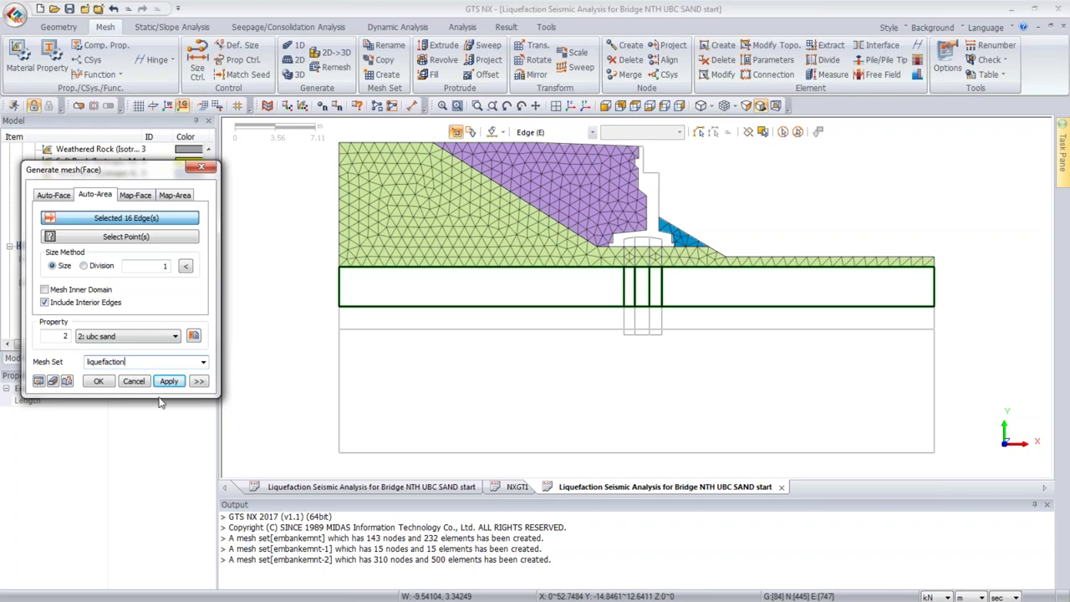
pyautogui.click(168, 380)
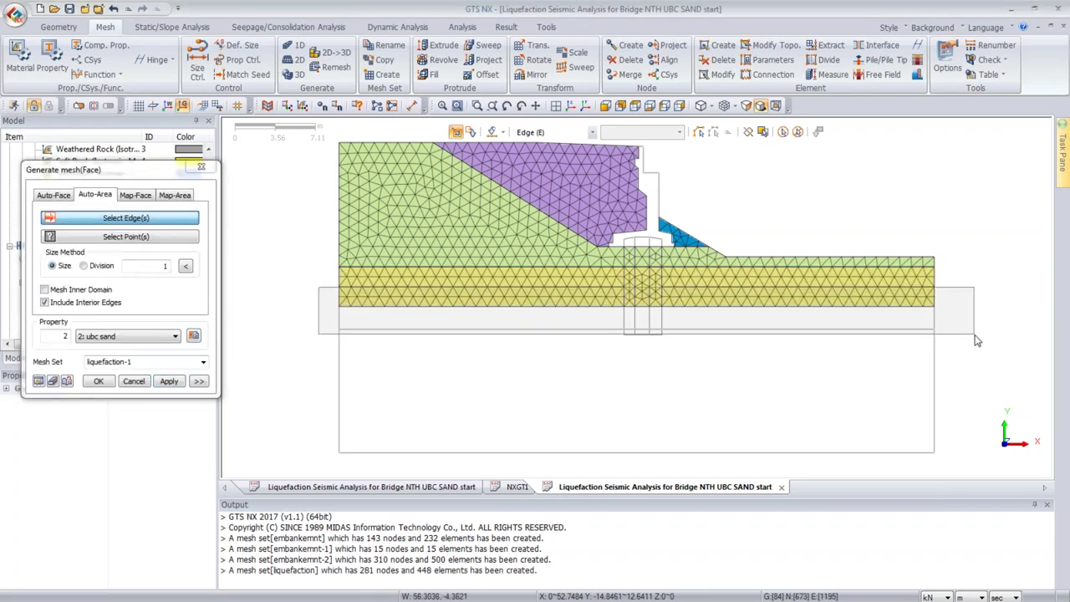
# Step: Mesh the thin layer below the sand with the Weathered Rock property in a mesh set named weathred rock
pyautogui.click(972, 334)
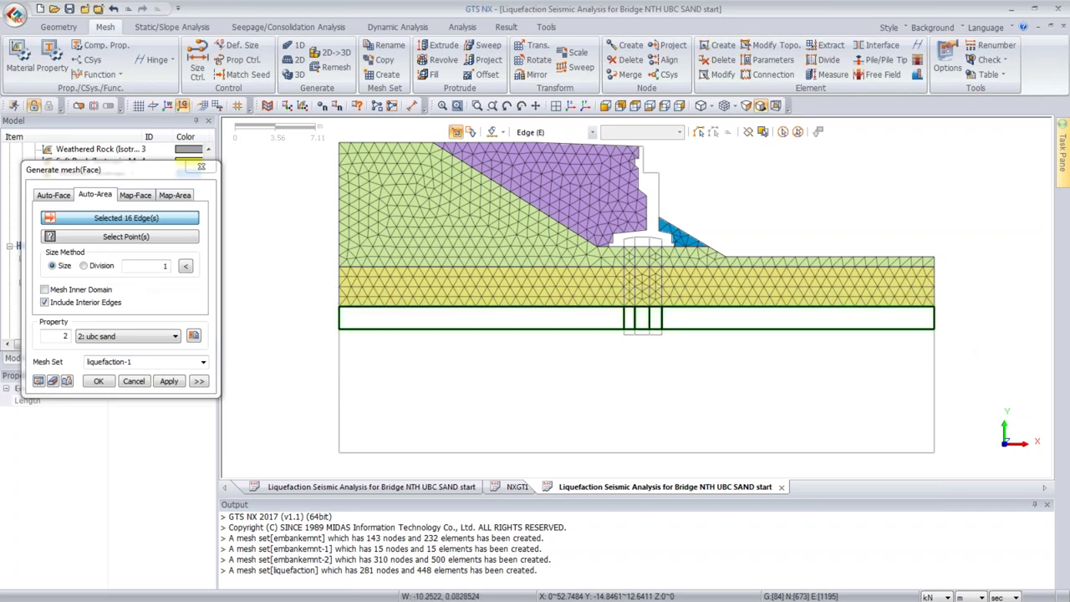
pyautogui.click(127, 336)
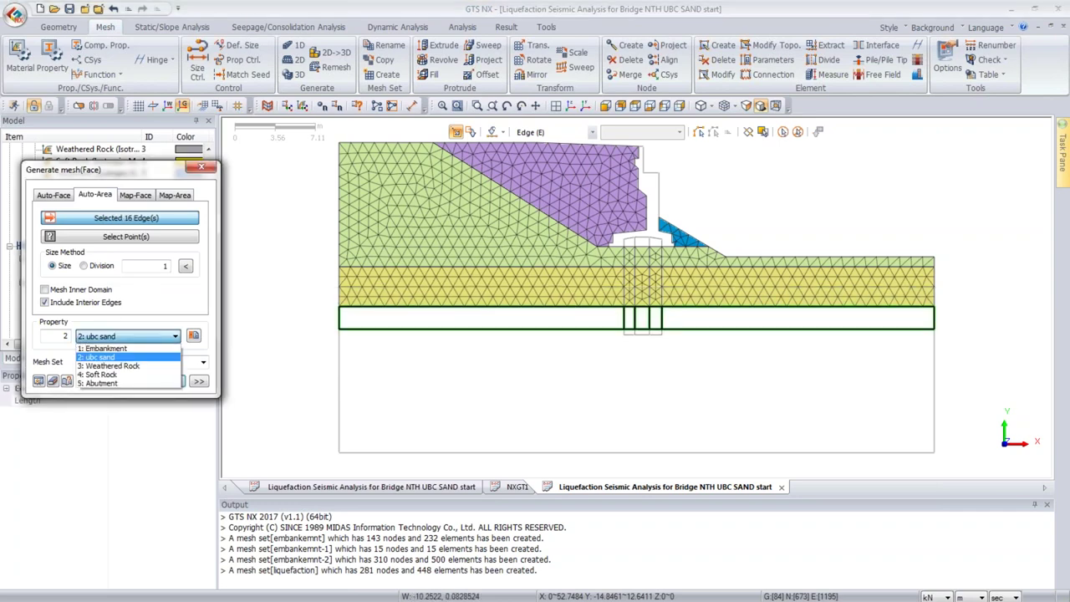
pyautogui.click(123, 368)
pyautogui.click(126, 361)
pyautogui.write('w')
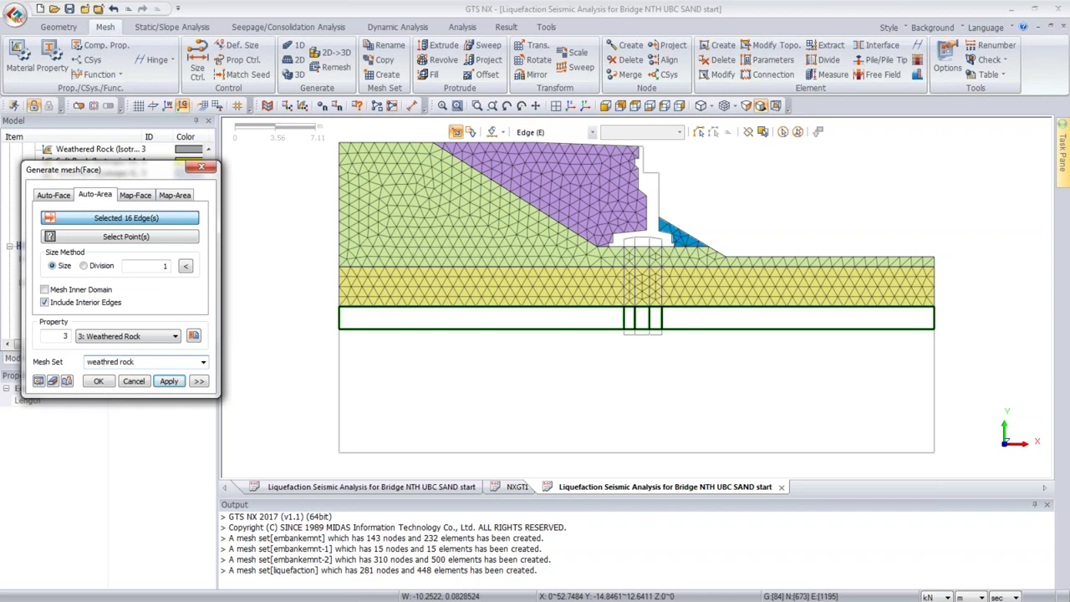
pyautogui.write('eathred rock')
pyautogui.click(170, 381)
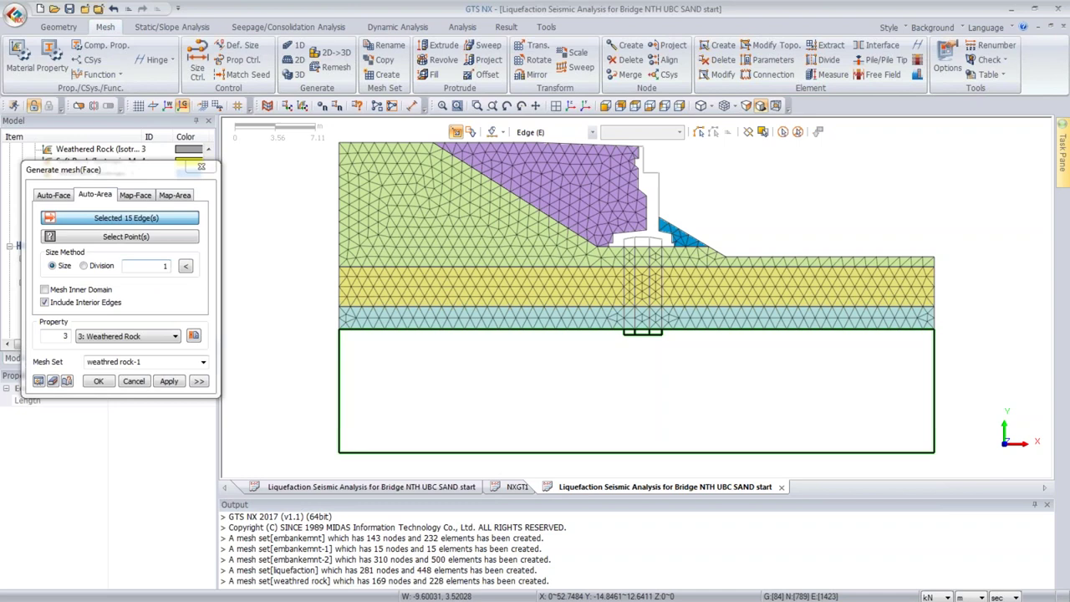
# Step: Mesh the large bottom layer with the Soft Rock property in a mesh set named soft rock
pyautogui.click(127, 336)
pyautogui.click(116, 374)
pyautogui.click(115, 361)
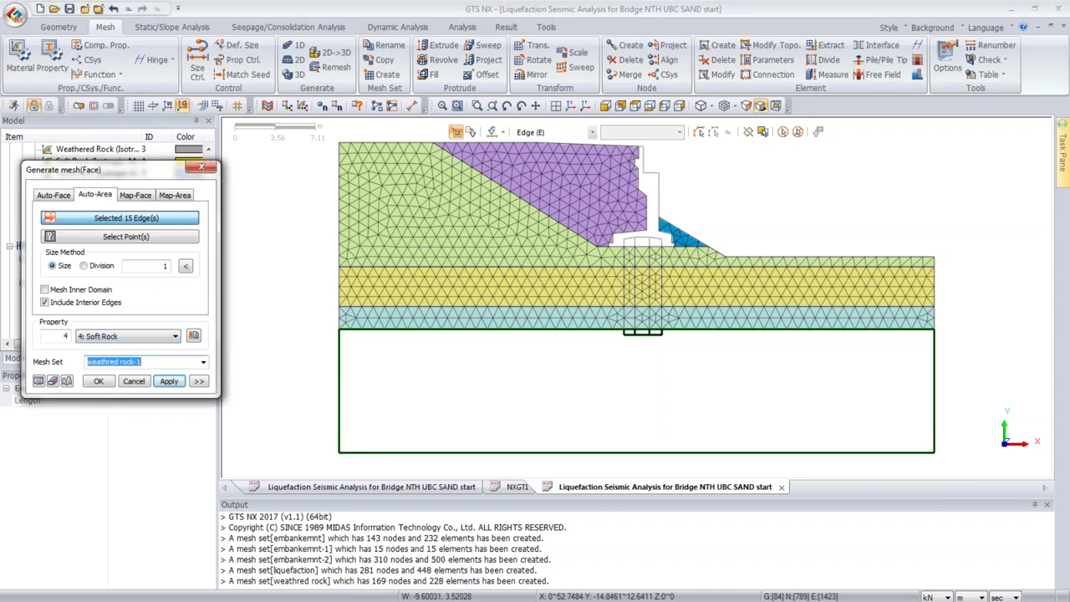
pyautogui.write('soft rock')
pyautogui.click(98, 381)
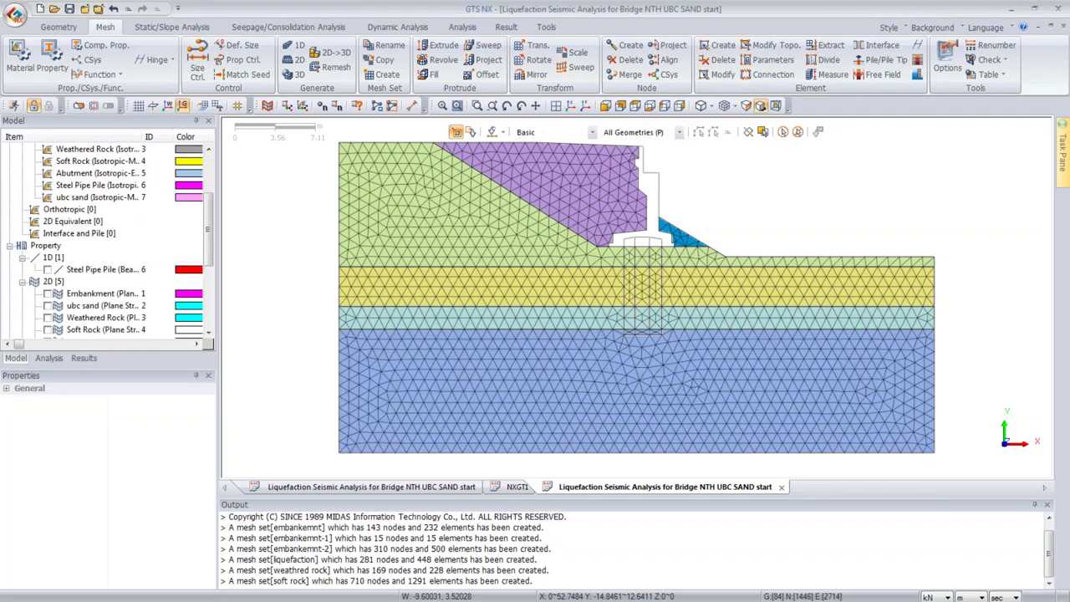
# Step: Select the edges of the abutment wall and footing and mesh the areas with the Abutment property in a mesh set named abutment
pyautogui.click(292, 60)
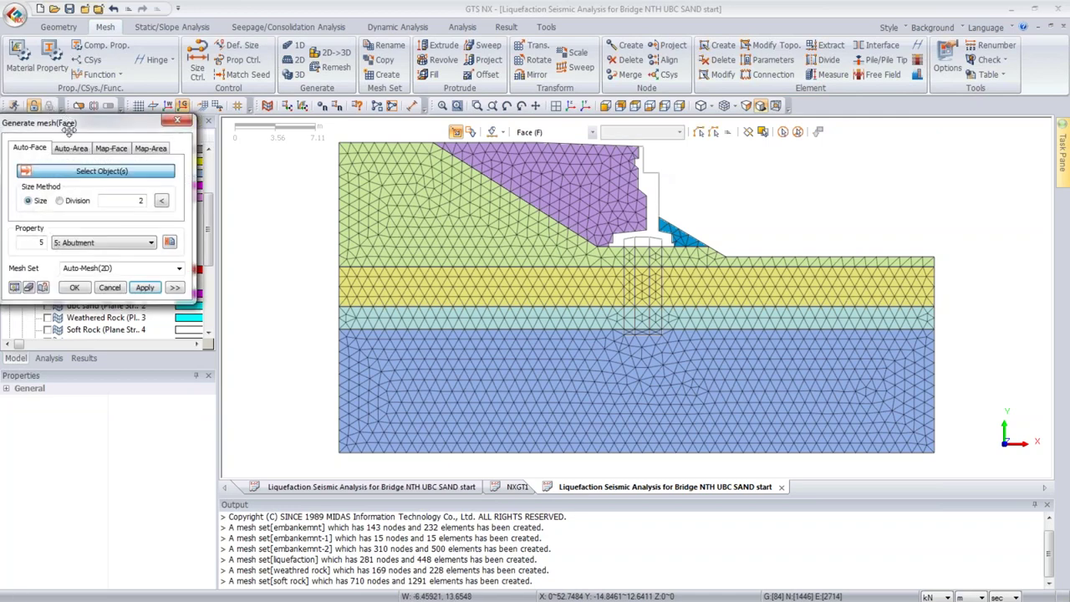
pyautogui.moveTo(68, 128); pyautogui.dragTo(255, 181)
pyautogui.click(256, 202)
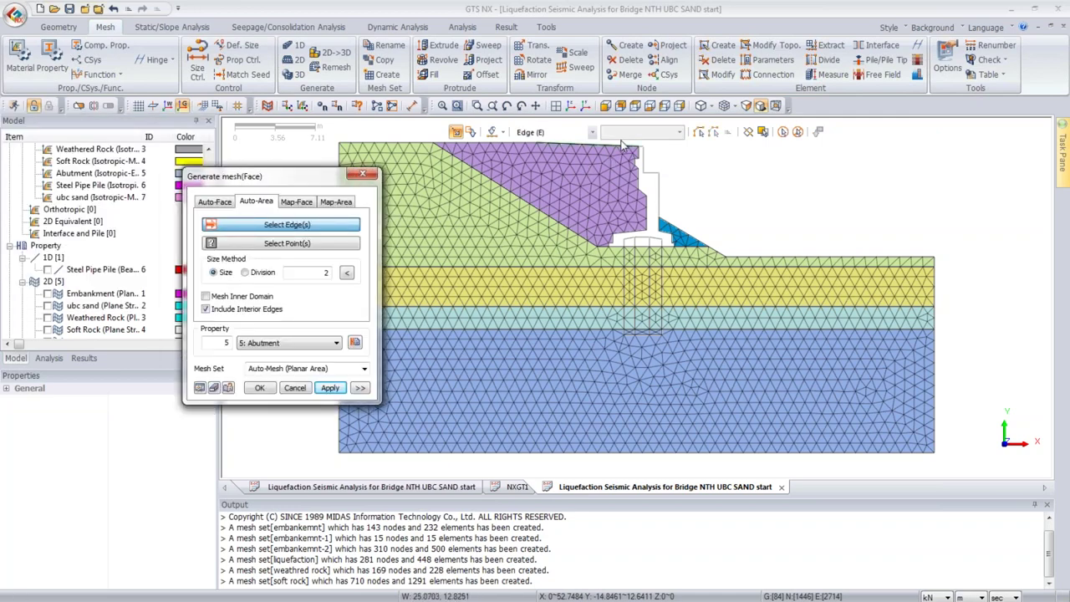
pyautogui.moveTo(685, 255); pyautogui.dragTo(589, 139)
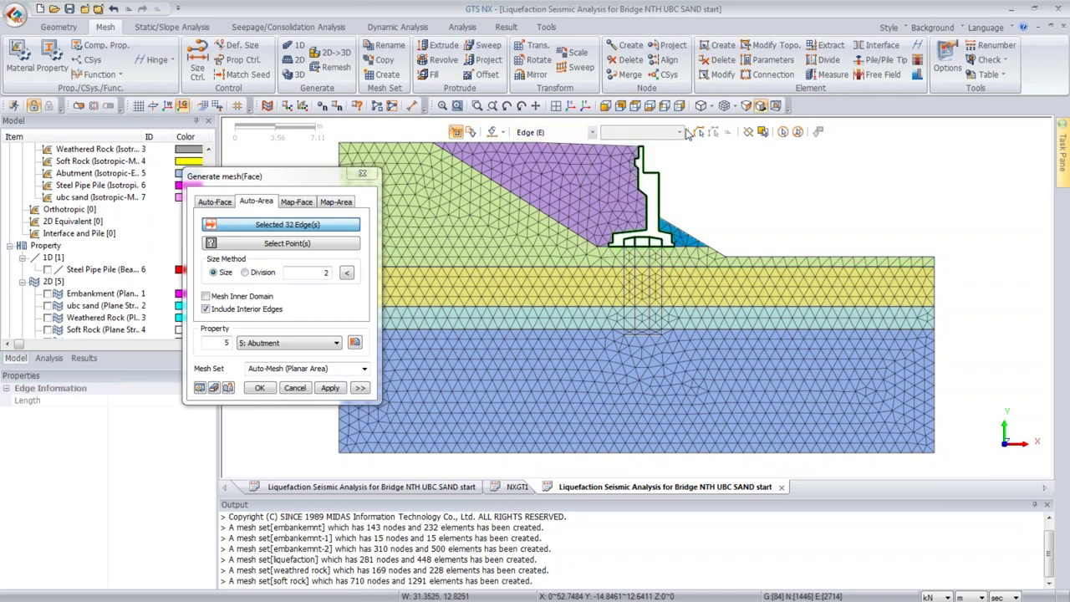
pyautogui.click(284, 368)
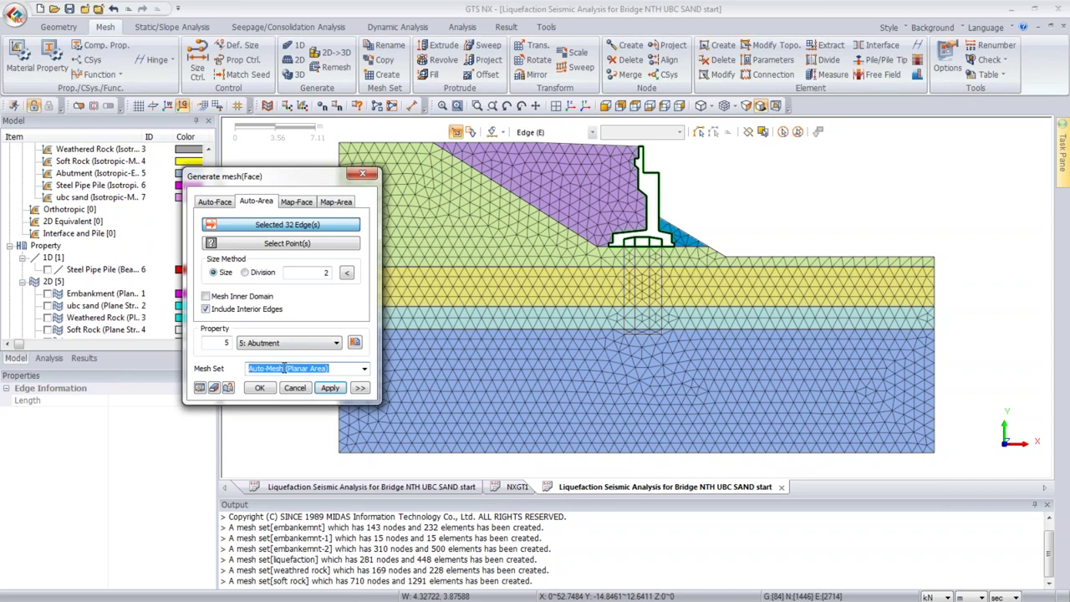
pyautogui.write('abutment')
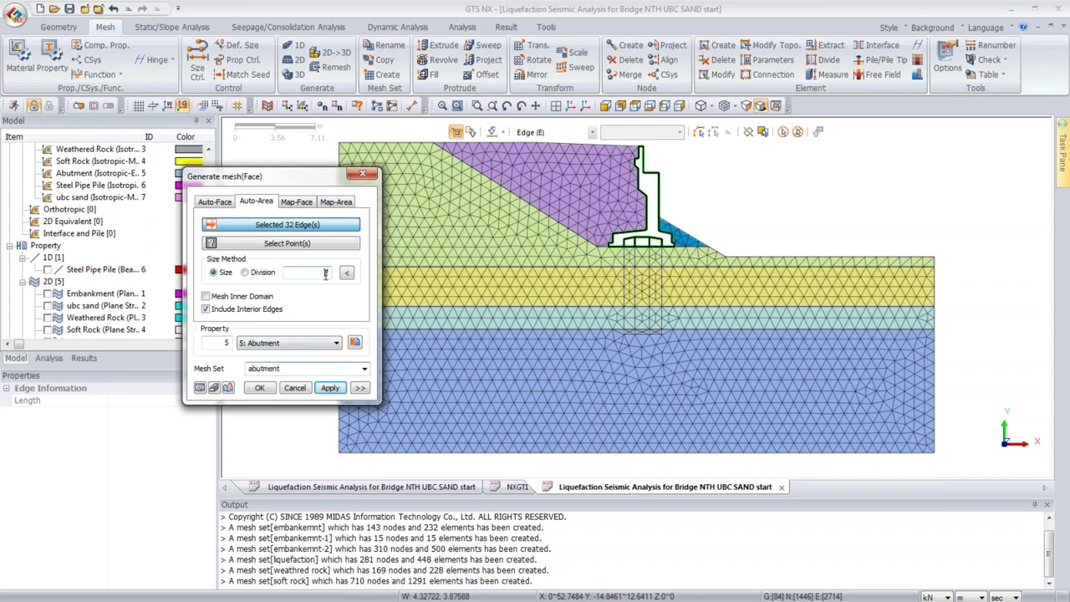
pyautogui.doubleClick(325, 272)
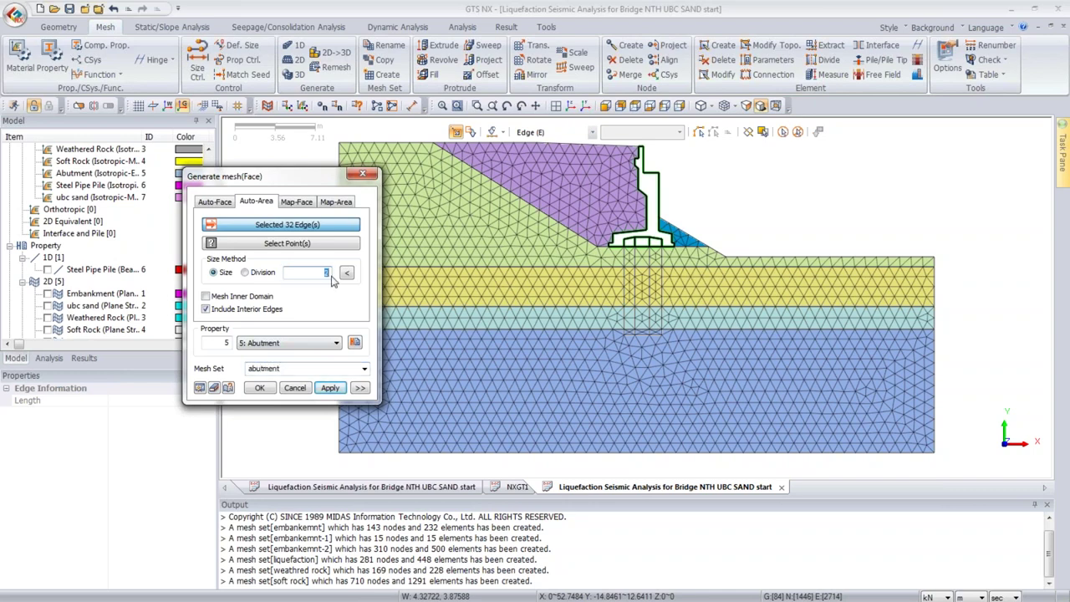
pyautogui.click(258, 387)
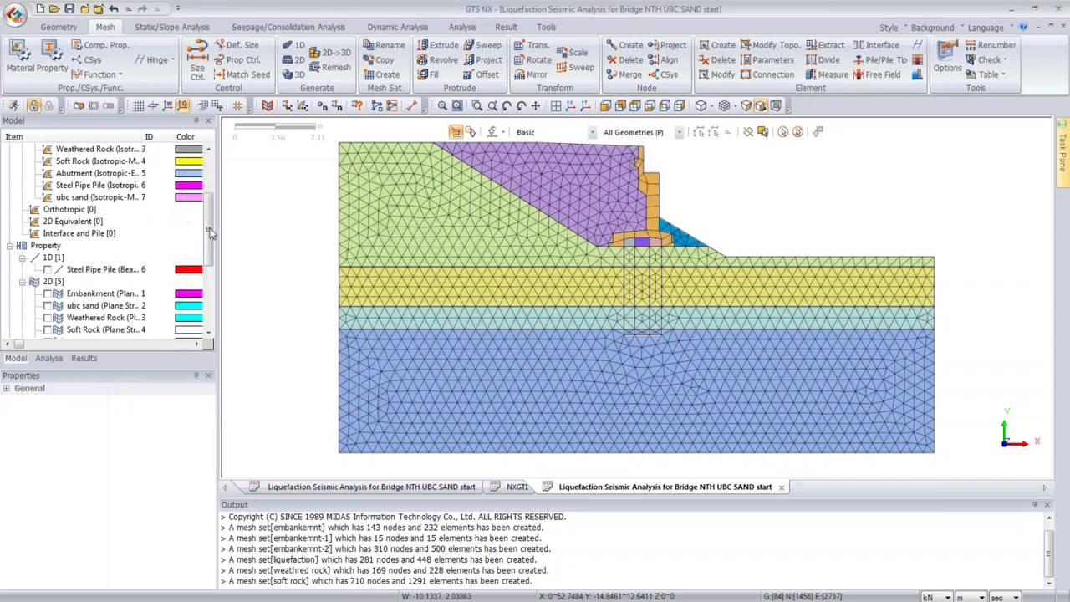
# Step: Identify the small footing mesh sets abutment-1, abutment-2 and abutment-3 and merge them into the abutment mesh set
pyautogui.moveTo(211, 241); pyautogui.dragTo(212, 296)
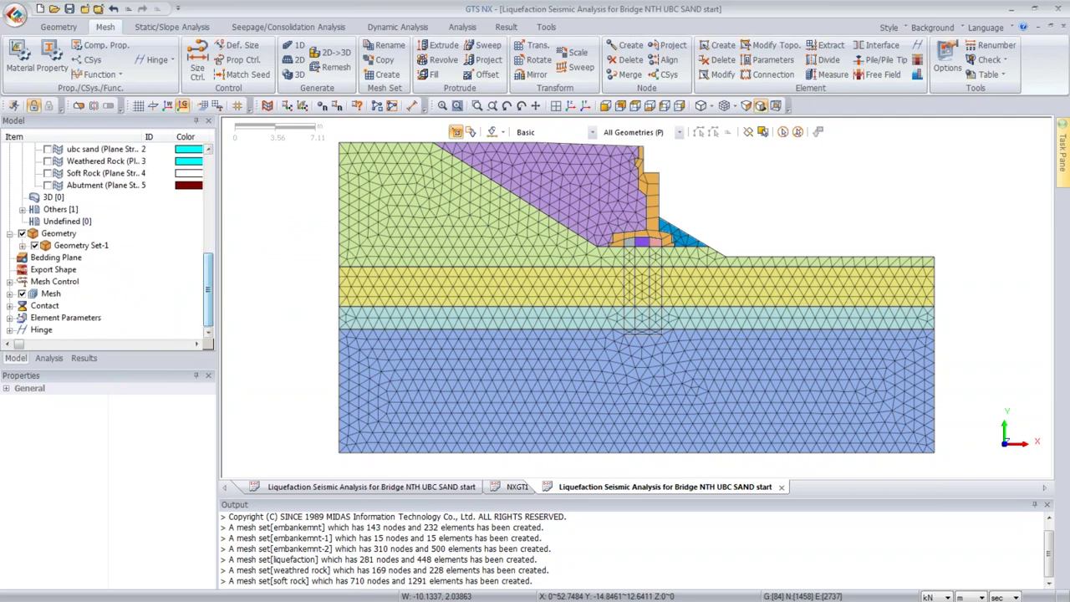
pyautogui.click(9, 294)
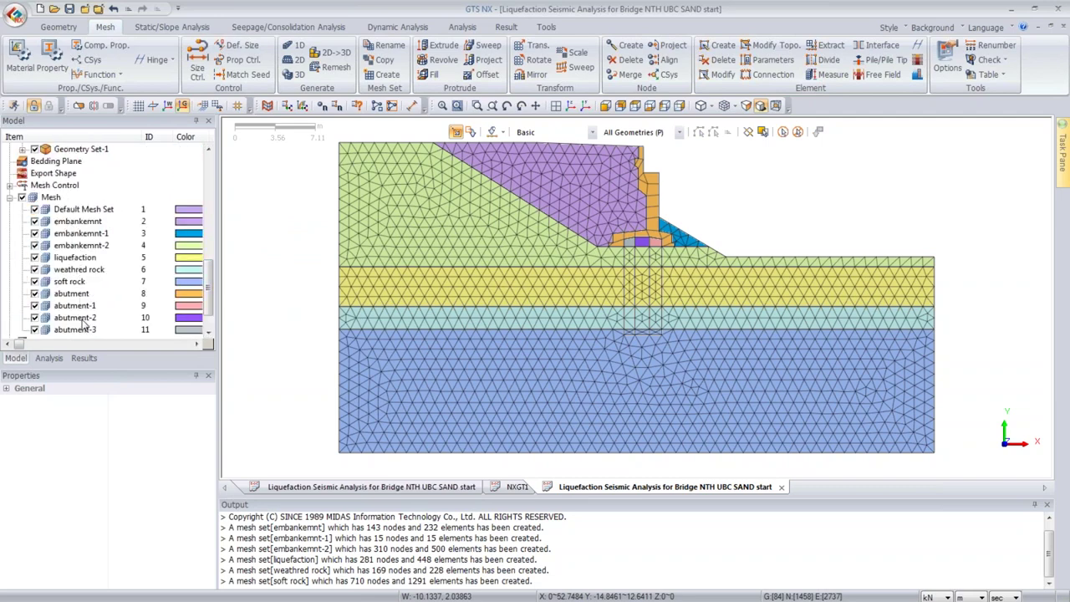
pyautogui.click(82, 319)
pyautogui.click(84, 306)
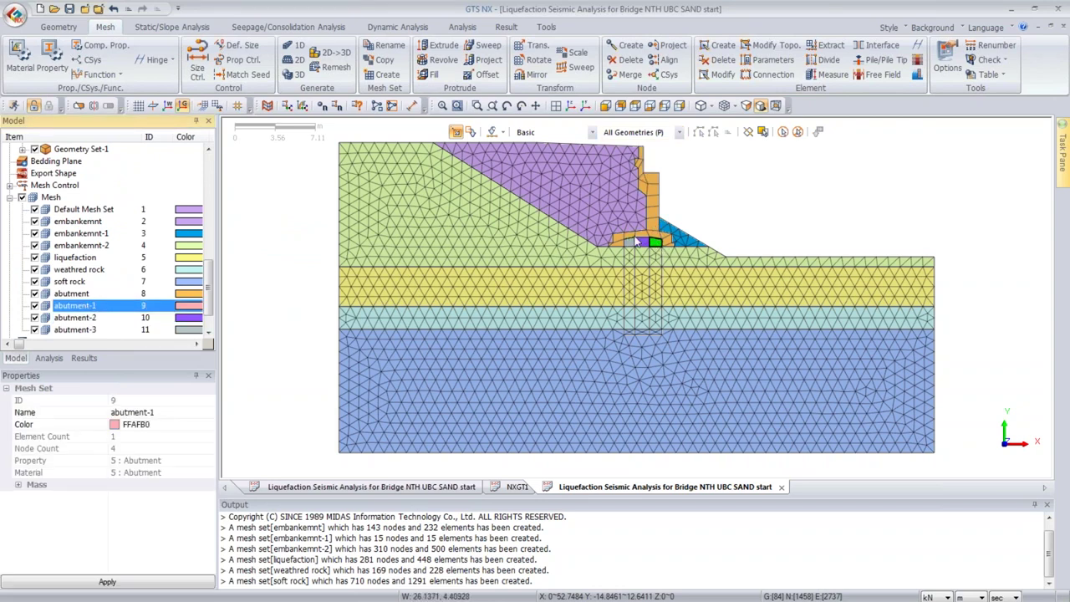
pyautogui.click(94, 319)
pyautogui.click(94, 331)
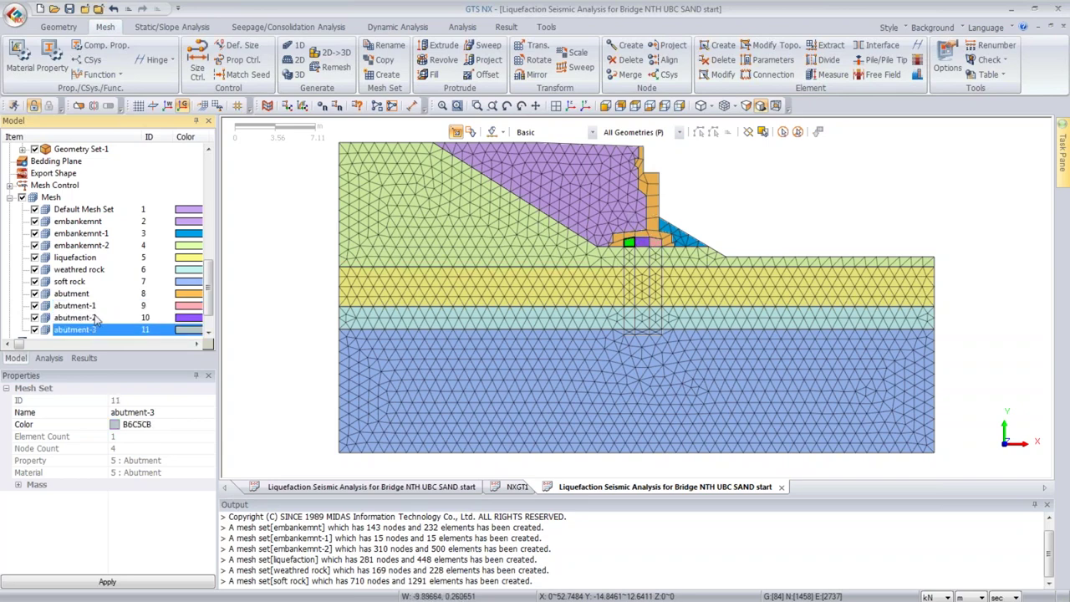
pyautogui.keyDown('ctrl'); pyautogui.click(95, 319); pyautogui.keyUp('ctrl')
pyautogui.keyDown('ctrl'); pyautogui.click(94, 311); pyautogui.keyUp('ctrl')
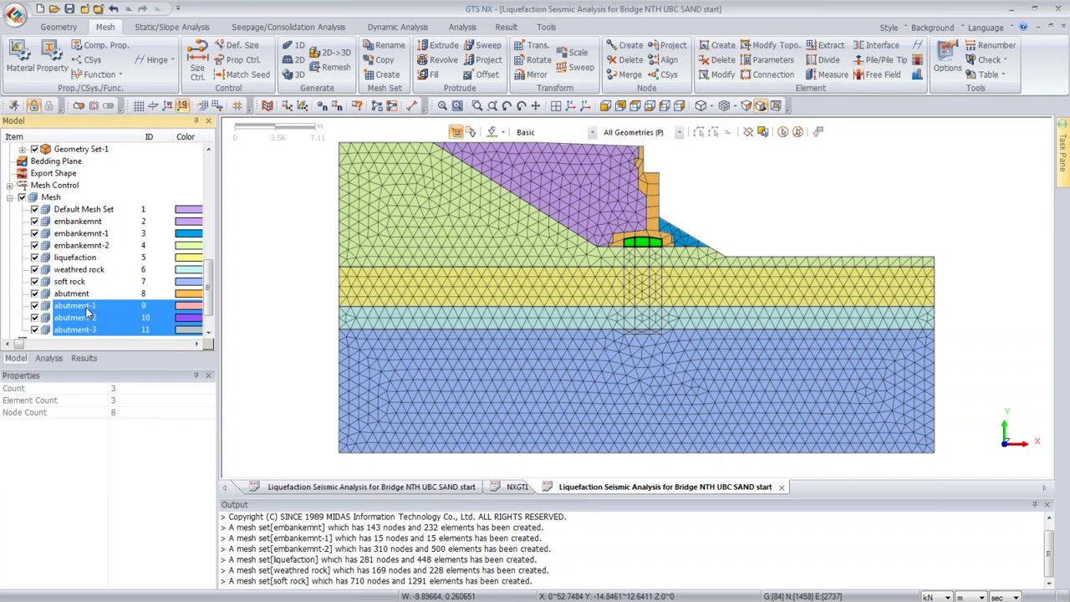
pyautogui.keyDown('ctrl'); pyautogui.click(75, 329); pyautogui.keyUp('ctrl')
pyautogui.keyDown('ctrl'); pyautogui.click(72, 294); pyautogui.keyUp('ctrl')
pyautogui.moveTo(86, 295); pyautogui.dragTo(648, 303)
pyautogui.click(560, 324)
pyautogui.click(560, 324)
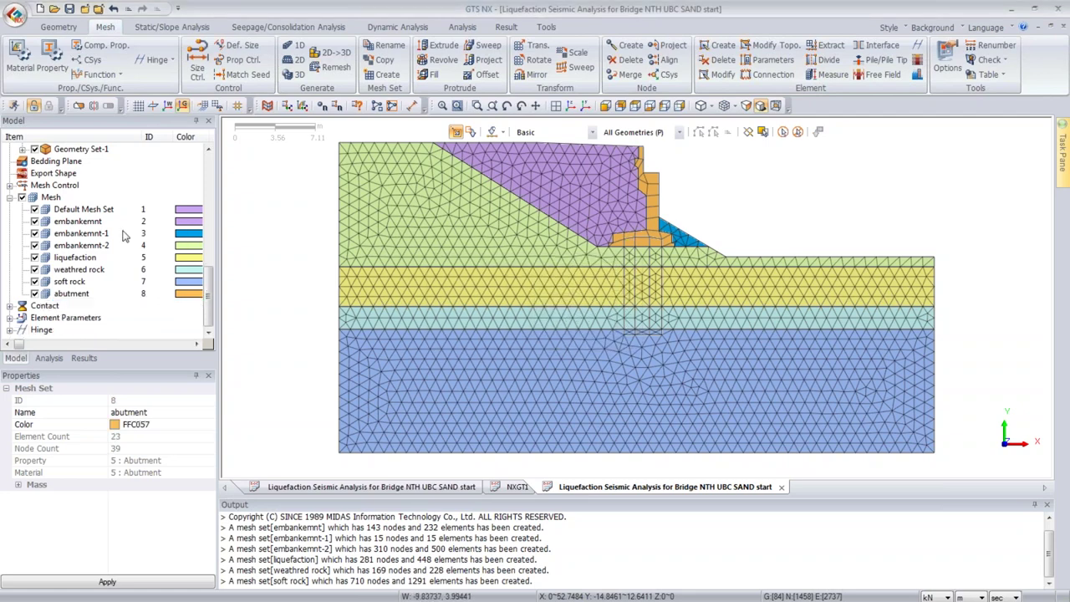
# Step: Merge the embankemnt-1 mesh set of the small triangular fill into the embankemnt mesh set
pyautogui.click(93, 236)
pyautogui.moveTo(96, 238); pyautogui.dragTo(543, 317)
pyautogui.click(560, 325)
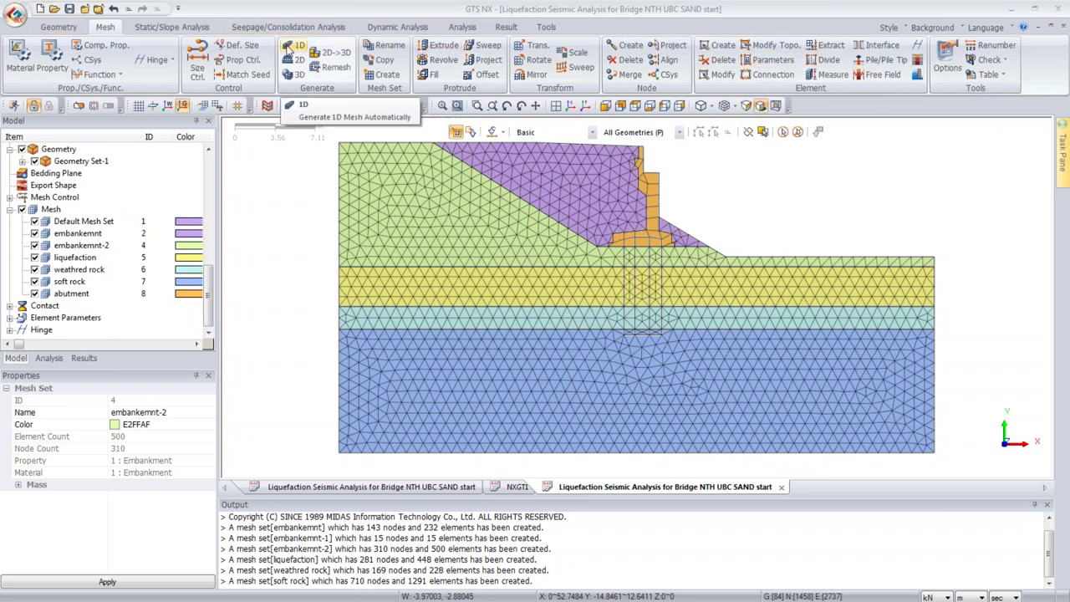
# Step: With all meshes hidden, extract elements from the edges of the four vertical piles with the Steel Pipe Pile property into a mesh set named piles
pyautogui.click(831, 47)
pyautogui.moveTo(84, 142); pyautogui.dragTo(437, 166)
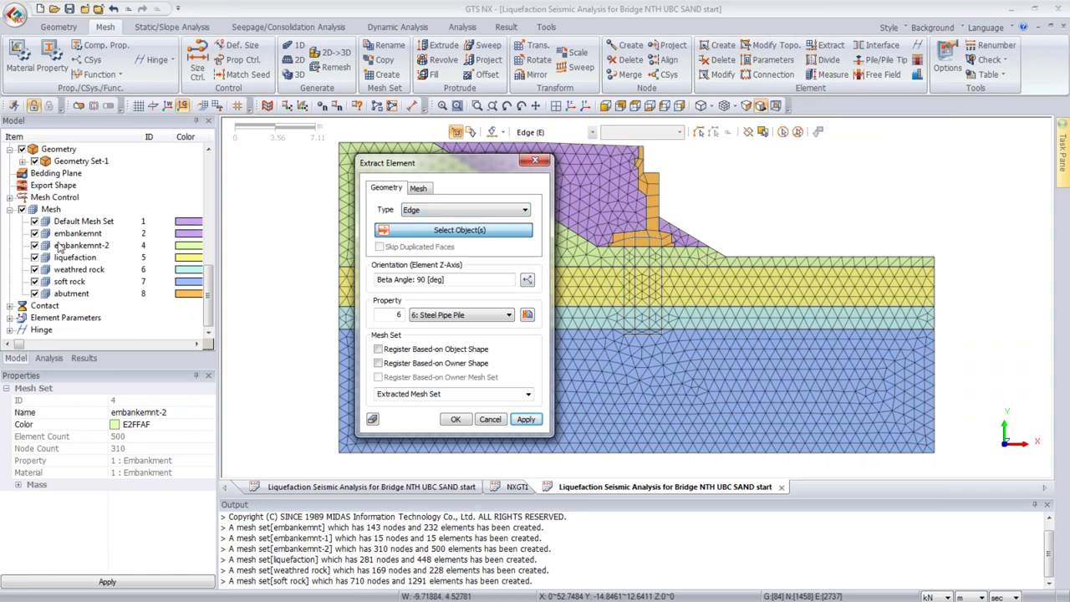
pyautogui.click(22, 209)
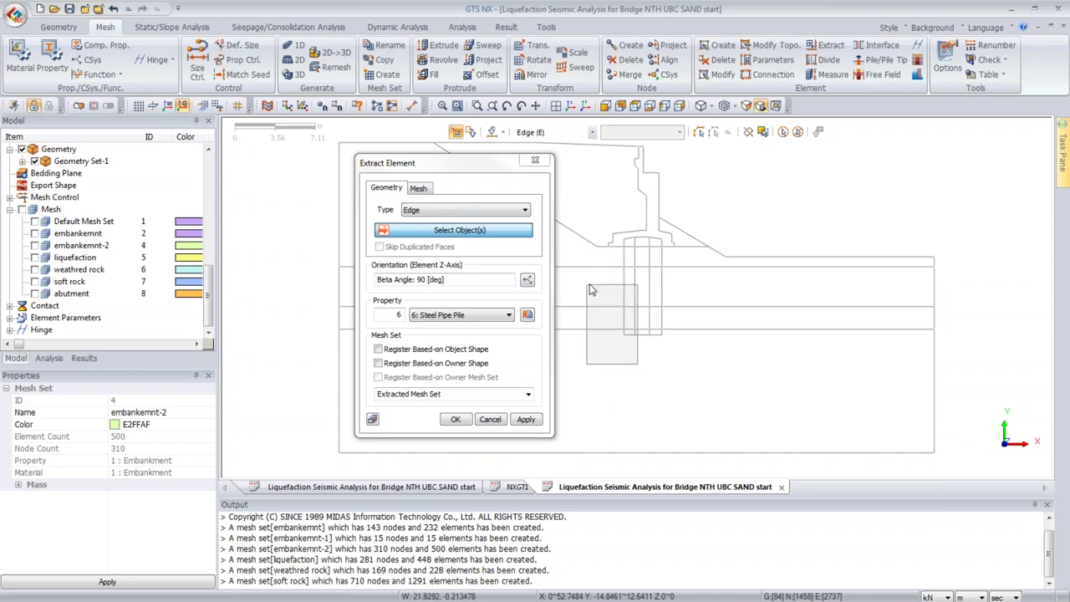
pyautogui.moveTo(613, 241); pyautogui.dragTo(663, 354)
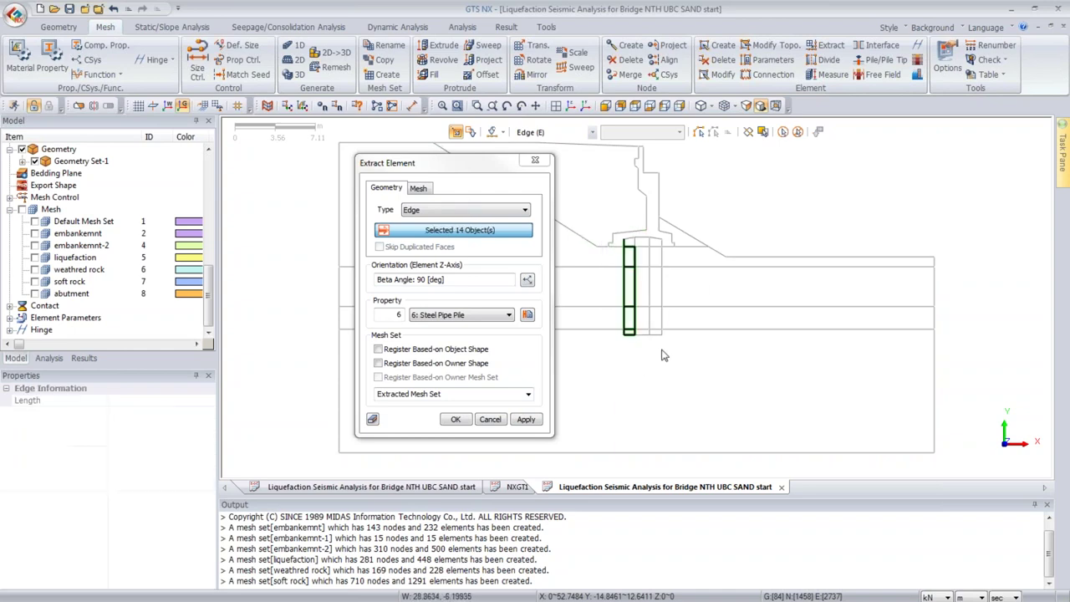
pyautogui.click(799, 134)
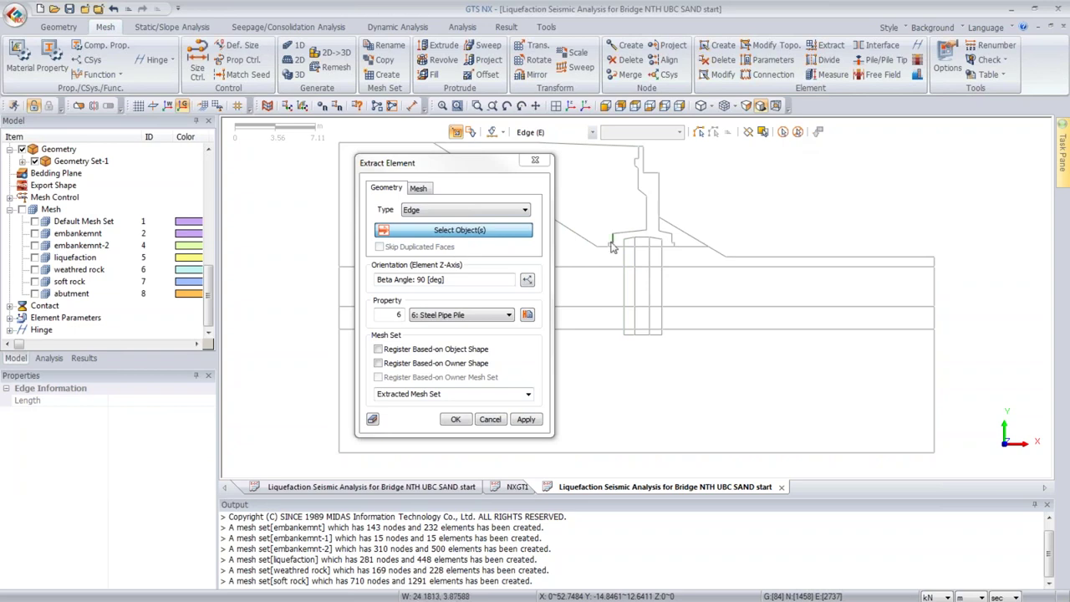
pyautogui.moveTo(621, 243); pyautogui.dragTo(645, 239)
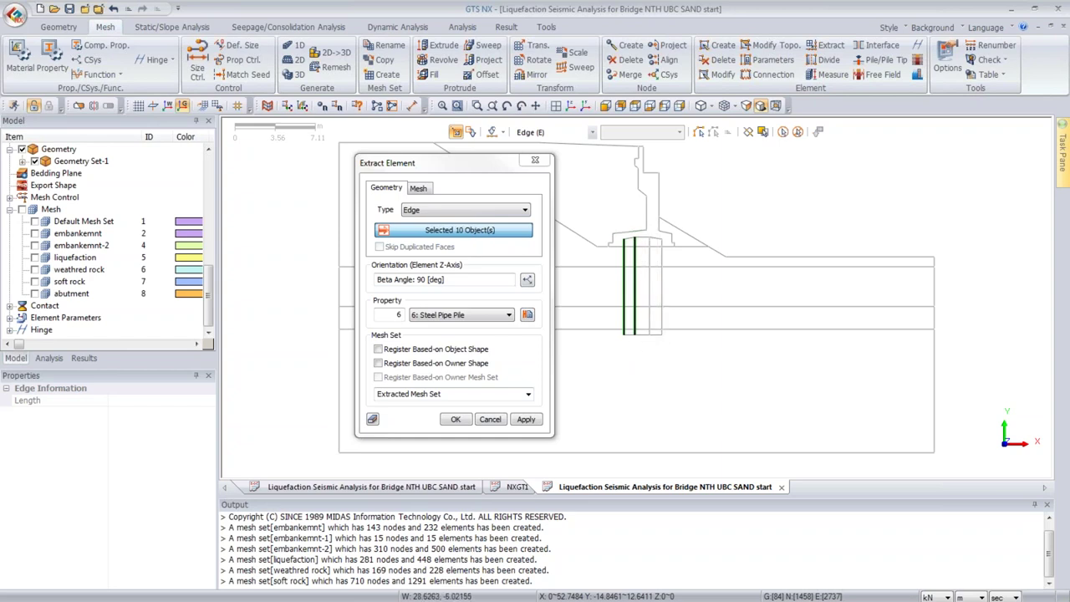
pyautogui.moveTo(660, 356); pyautogui.dragTo(687, 361)
pyautogui.moveTo(665, 258); pyautogui.dragTo(666, 353)
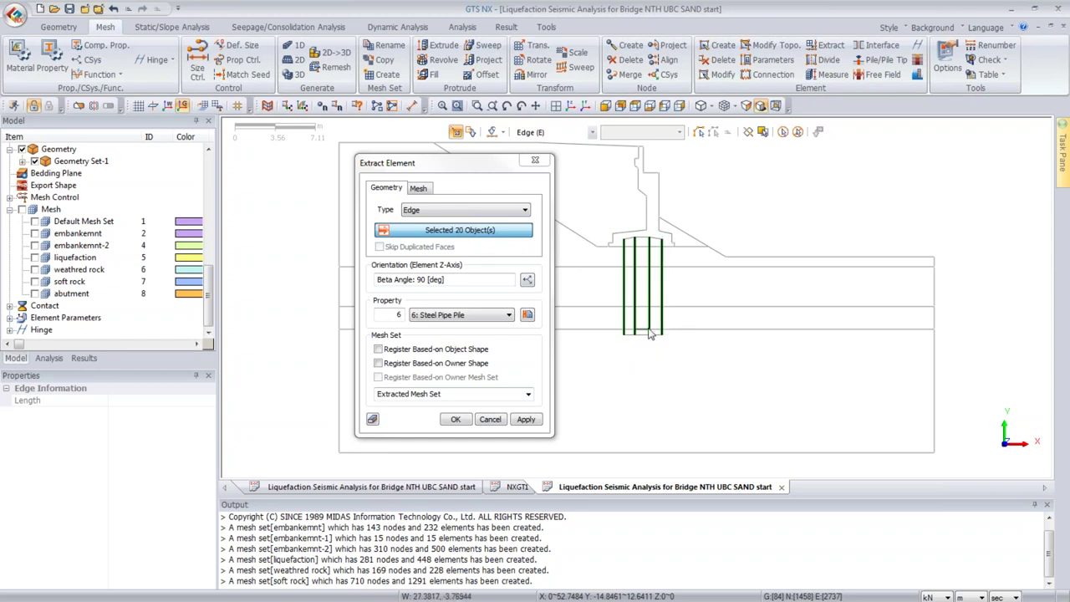
pyautogui.click(452, 396)
pyautogui.write('piles')
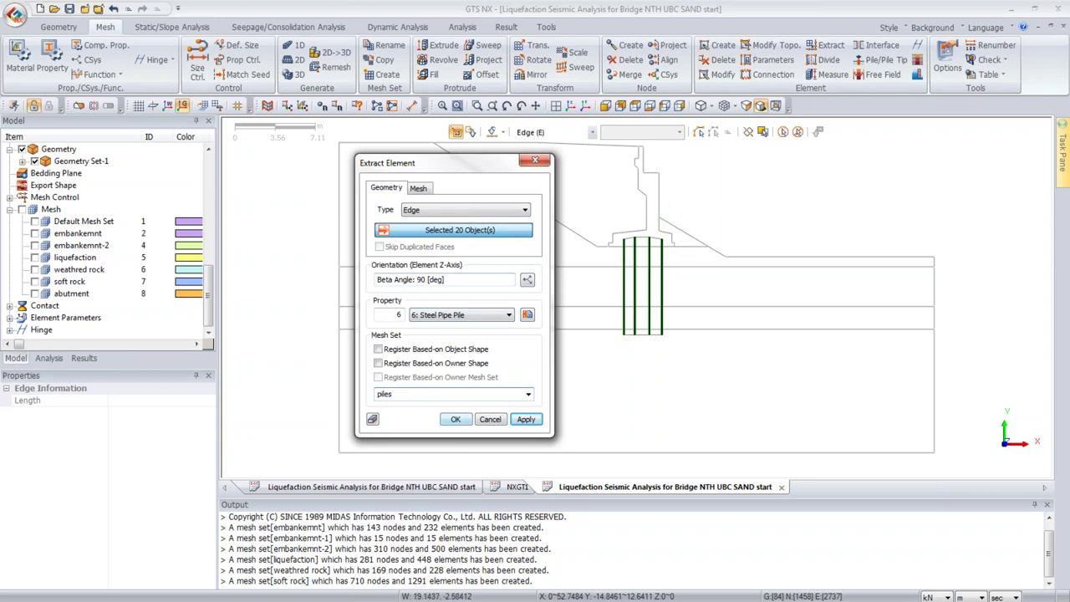
pyautogui.click(456, 419)
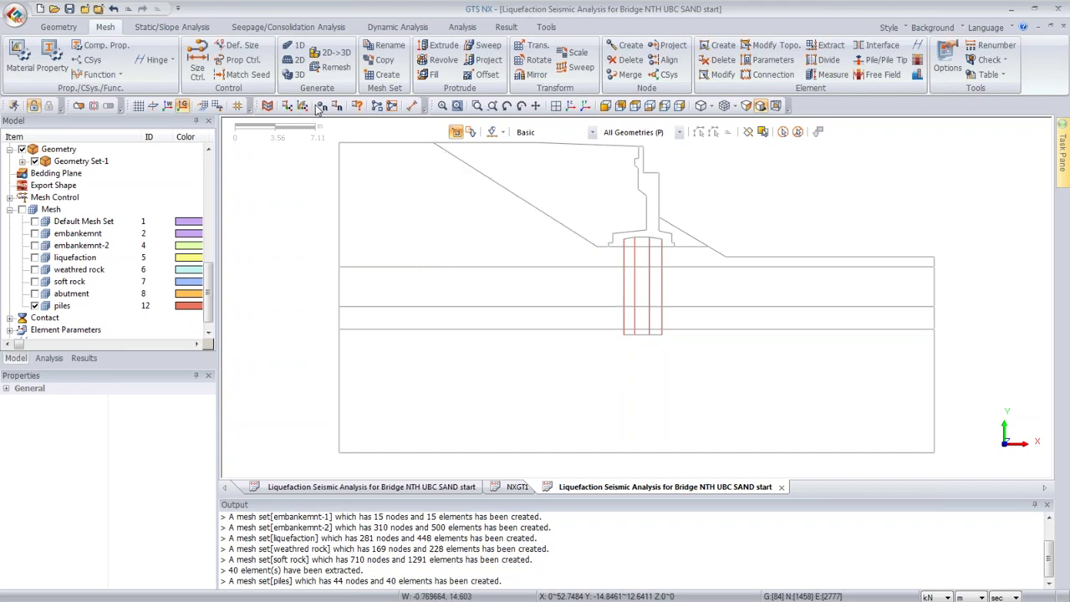
# Step: Examine the node numbers of the pile elements, alone and together with the surrounding soil meshes, to check their node connection
pyautogui.click(322, 107)
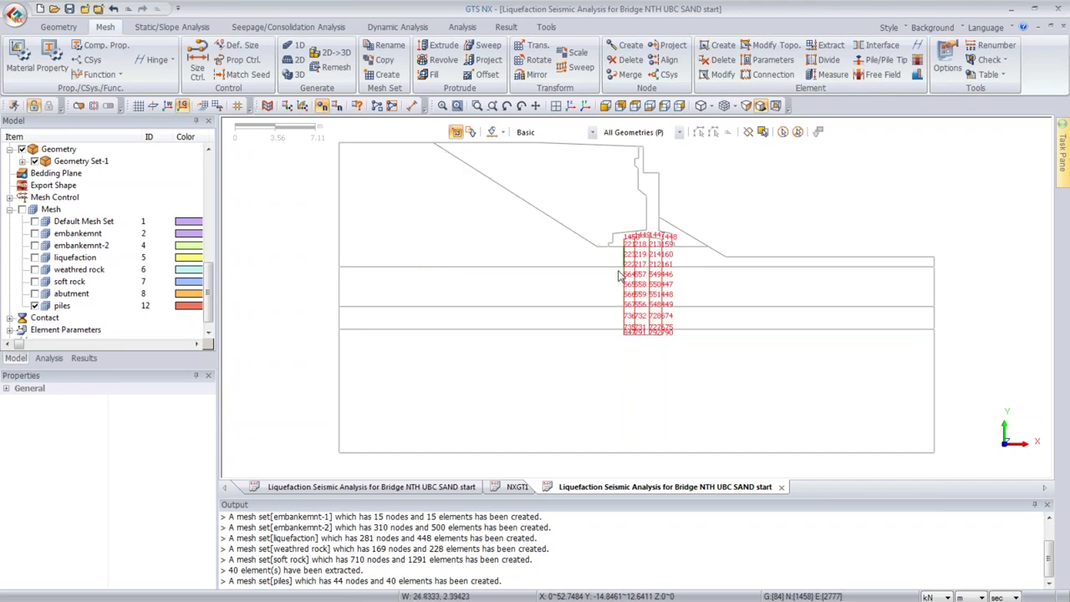
pyautogui.click(813, 47)
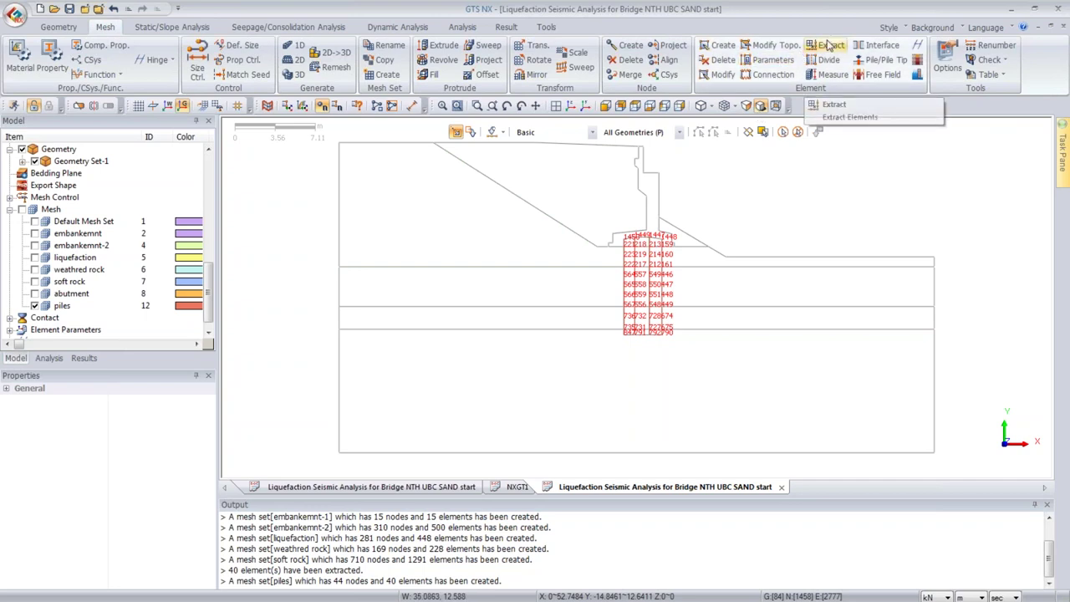
pyautogui.click(290, 46)
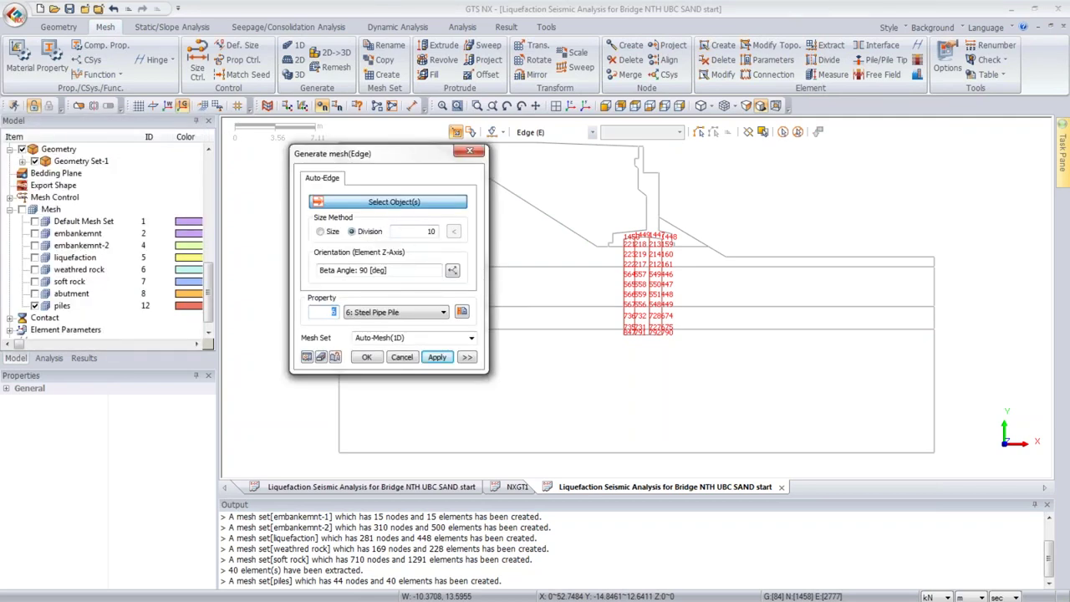
pyautogui.click(468, 151)
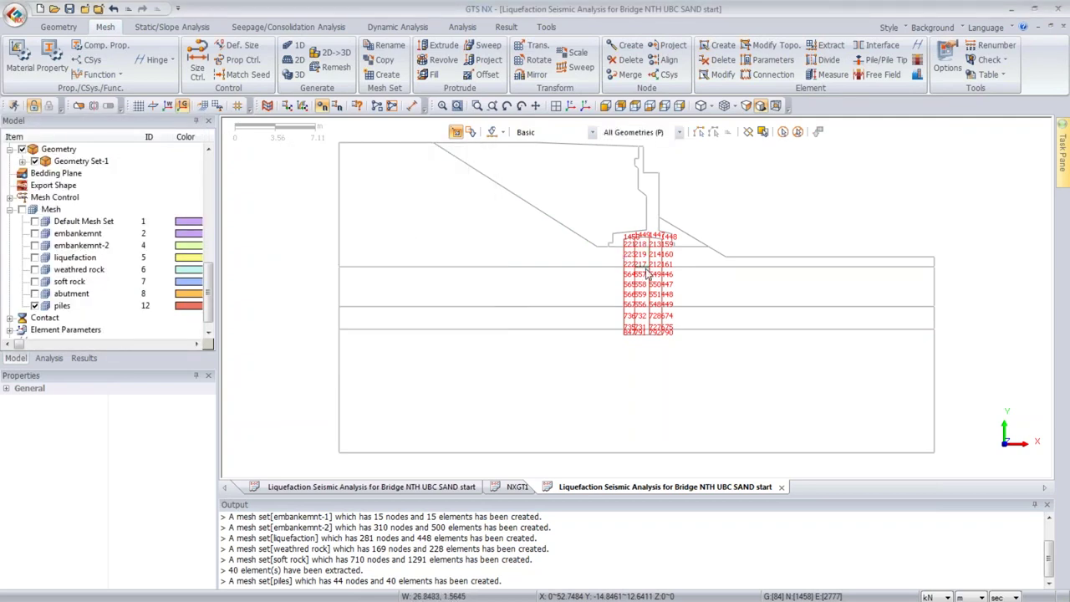
pyautogui.click(34, 209)
pyautogui.scroll(5, 632, 299)
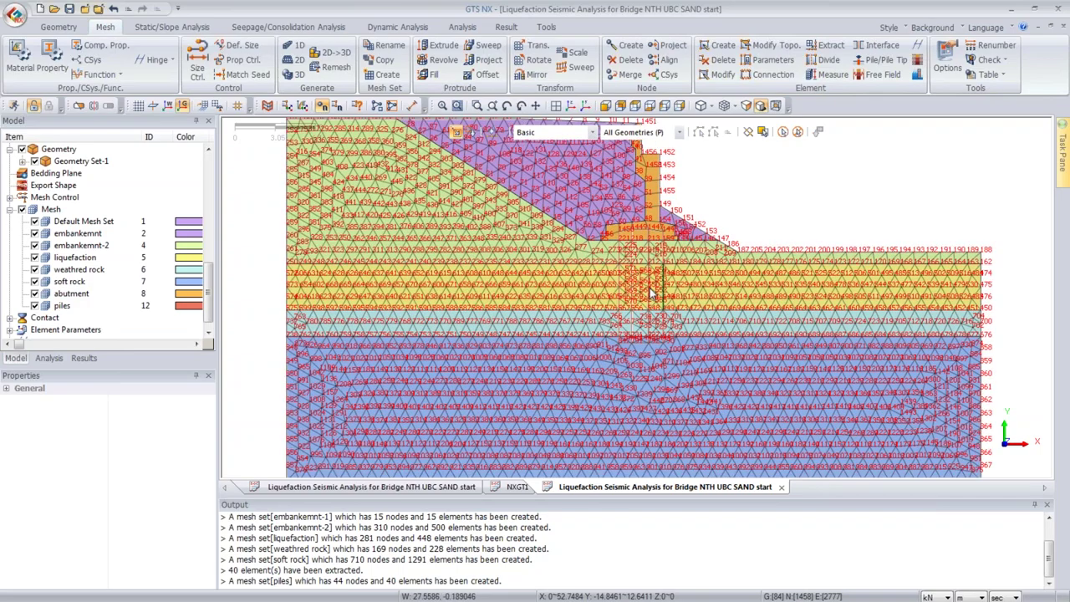
pyautogui.scroll(2, 633, 299)
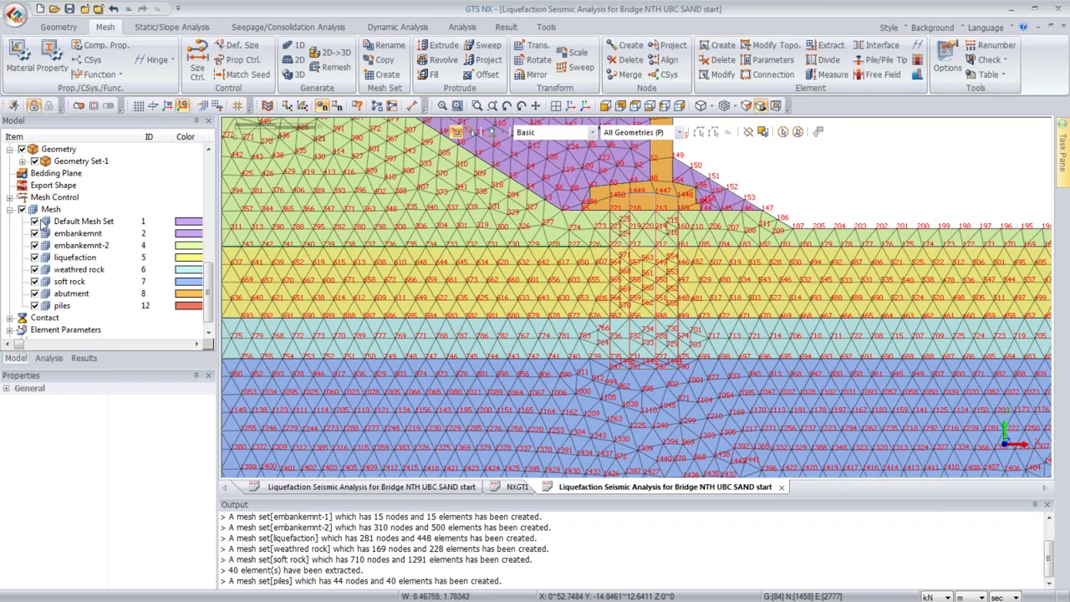
pyautogui.click(322, 105)
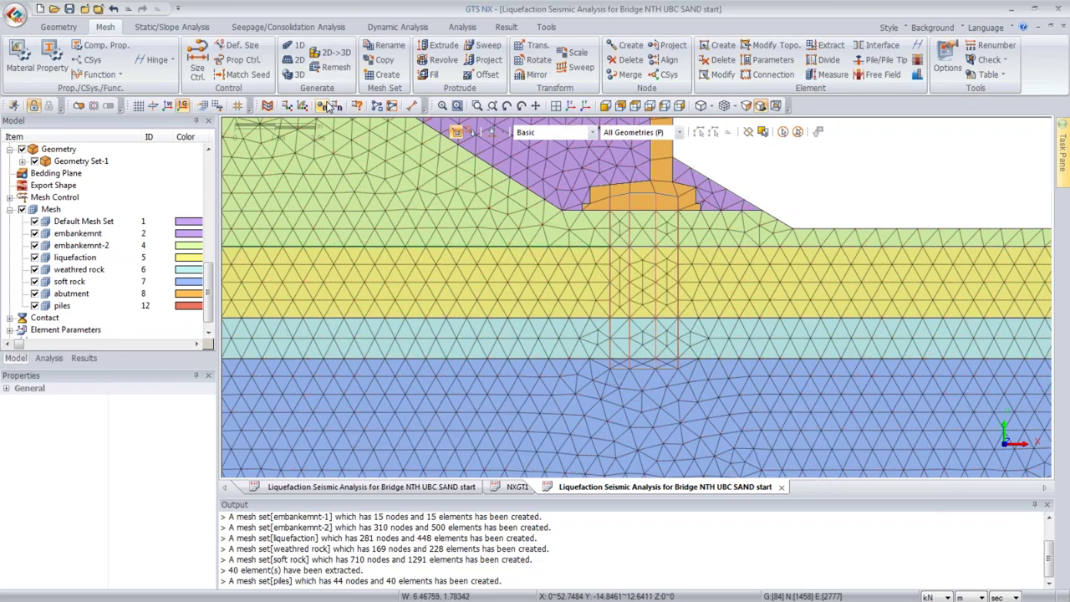
# Step: Isolate the piles mesh set and display its element coordinate systems to examine the axis directions along the piles
pyautogui.click(34, 305)
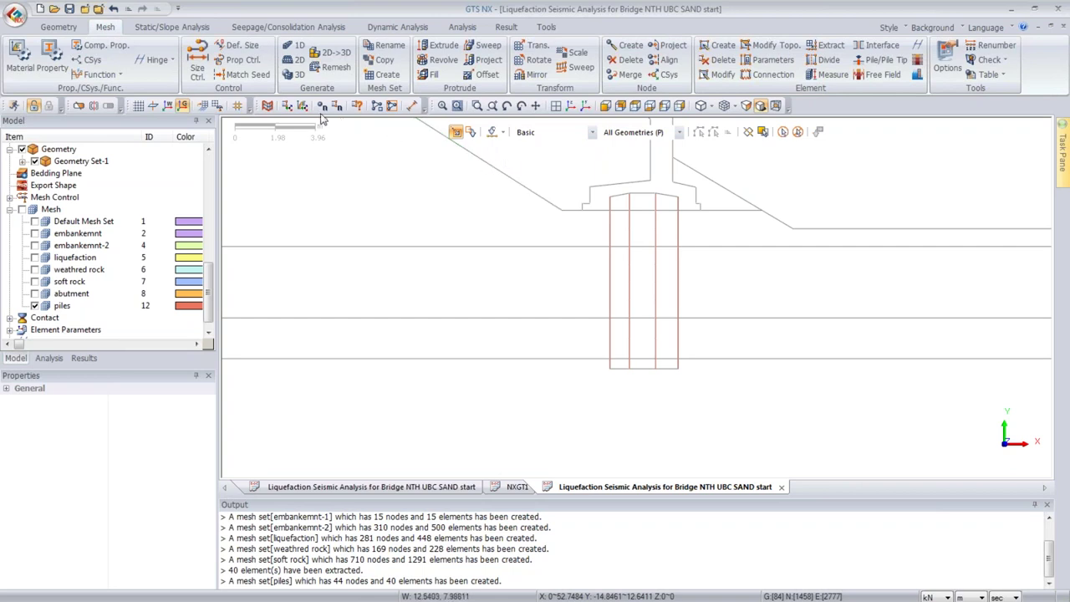
pyautogui.click(109, 307)
pyautogui.click(426, 124)
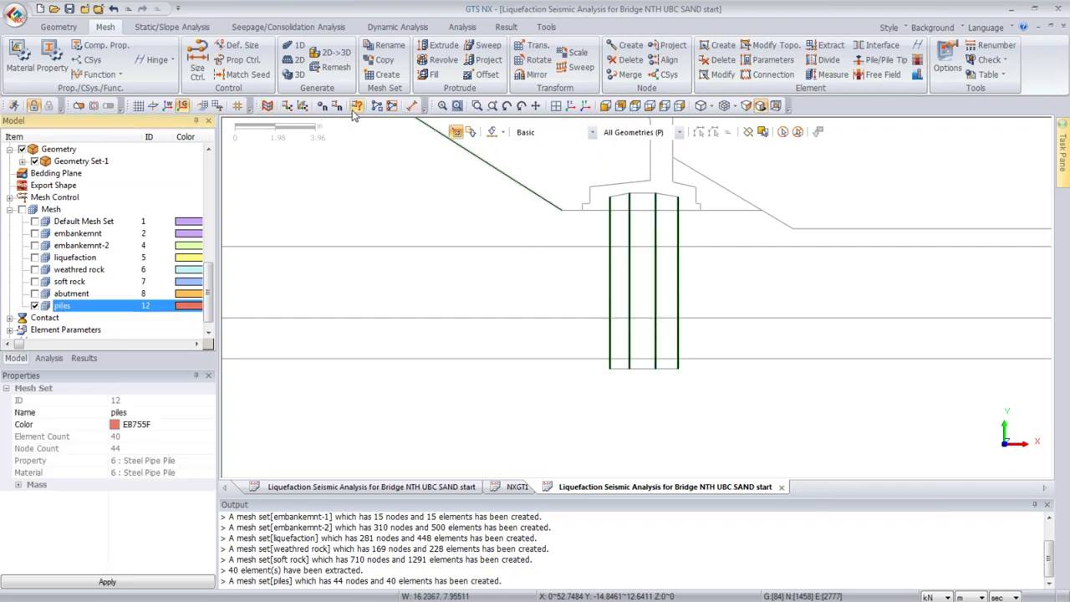
pyautogui.click(287, 106)
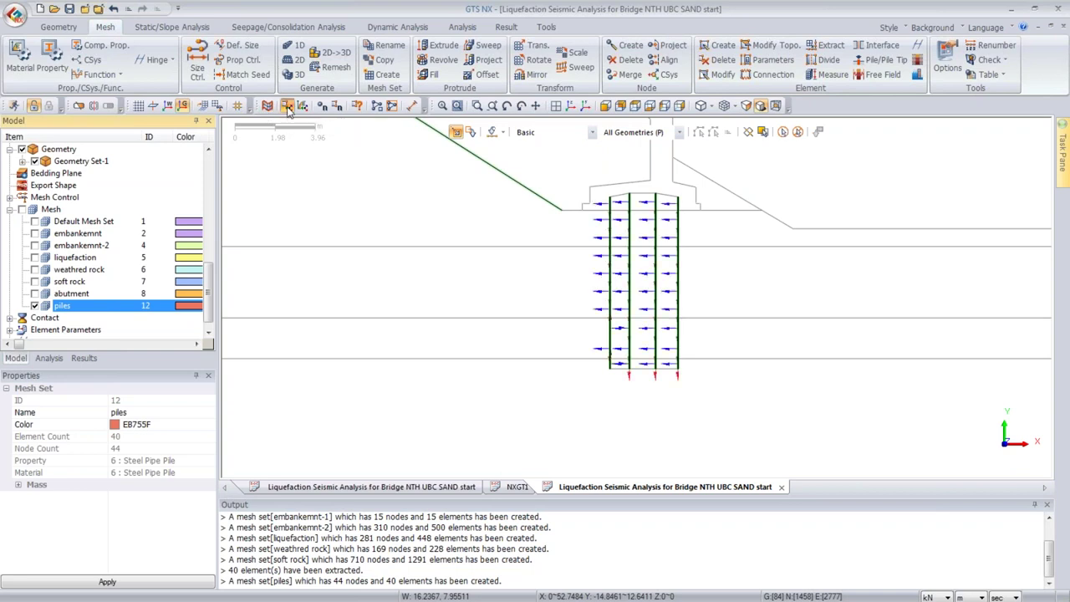
pyautogui.scroll(1, 634, 391)
pyautogui.scroll(2, 635, 390)
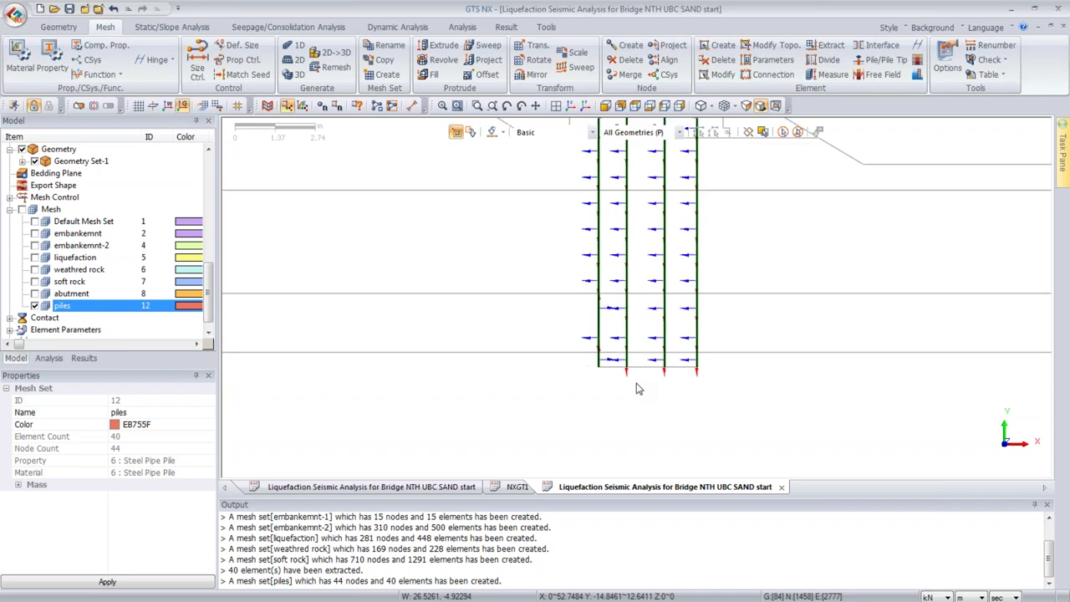
# Step: Change the coordinate systems of all pile elements to align with the lowest element of the leftmost pile as the 1D base element
pyautogui.scroll(-2, 636, 391)
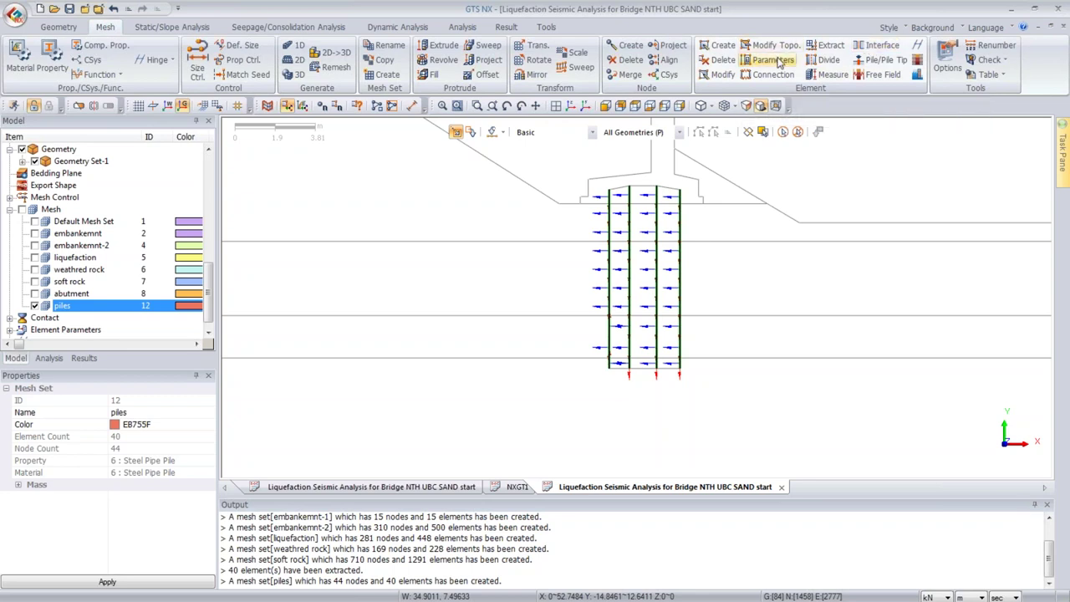
pyautogui.press('Escape')
pyautogui.click(775, 60)
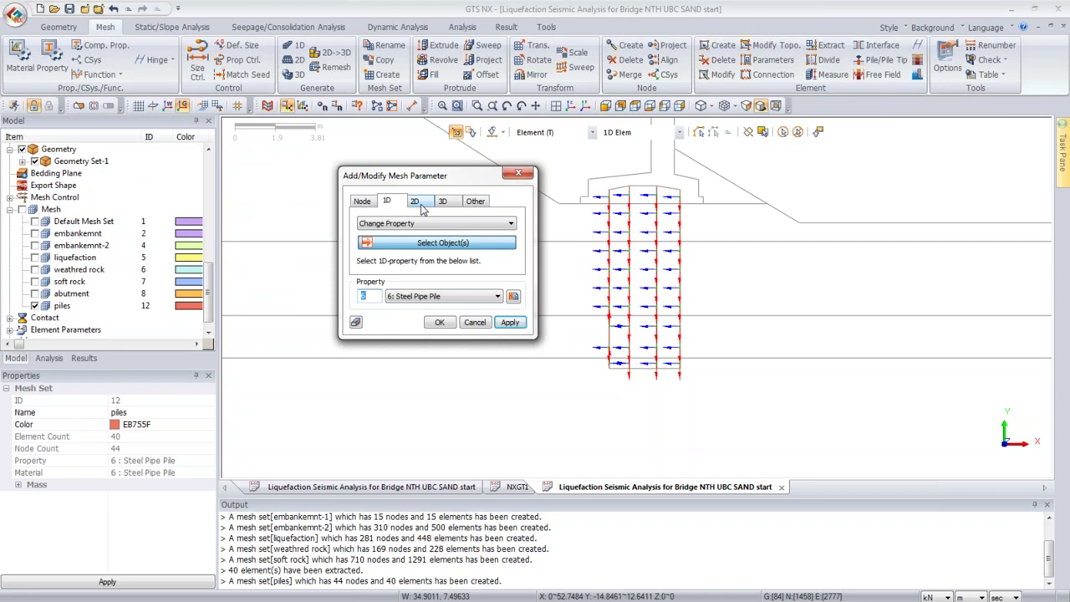
pyautogui.click(422, 222)
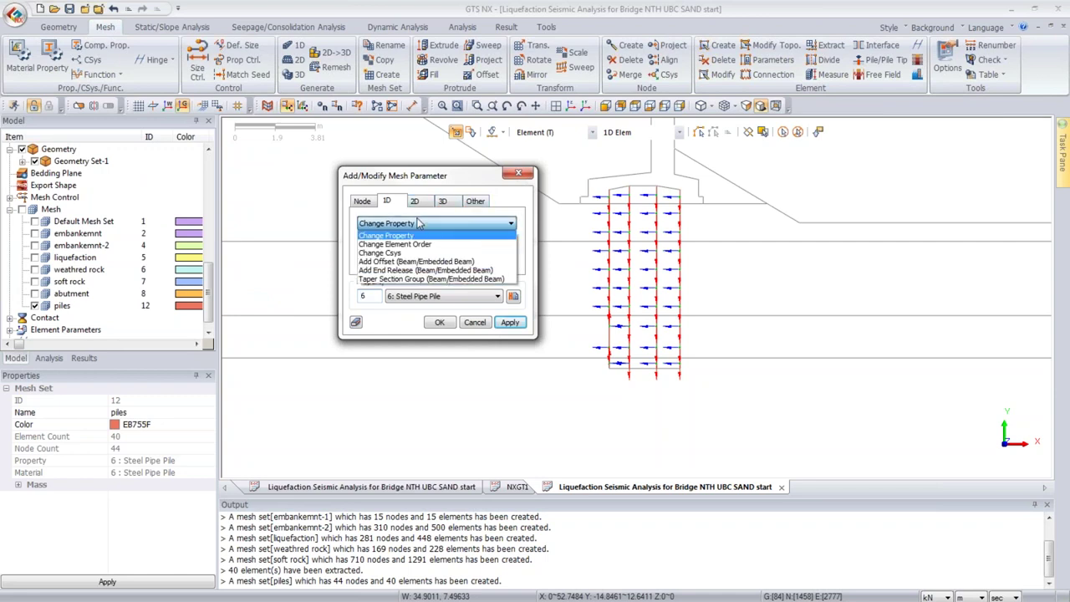
pyautogui.click(380, 253)
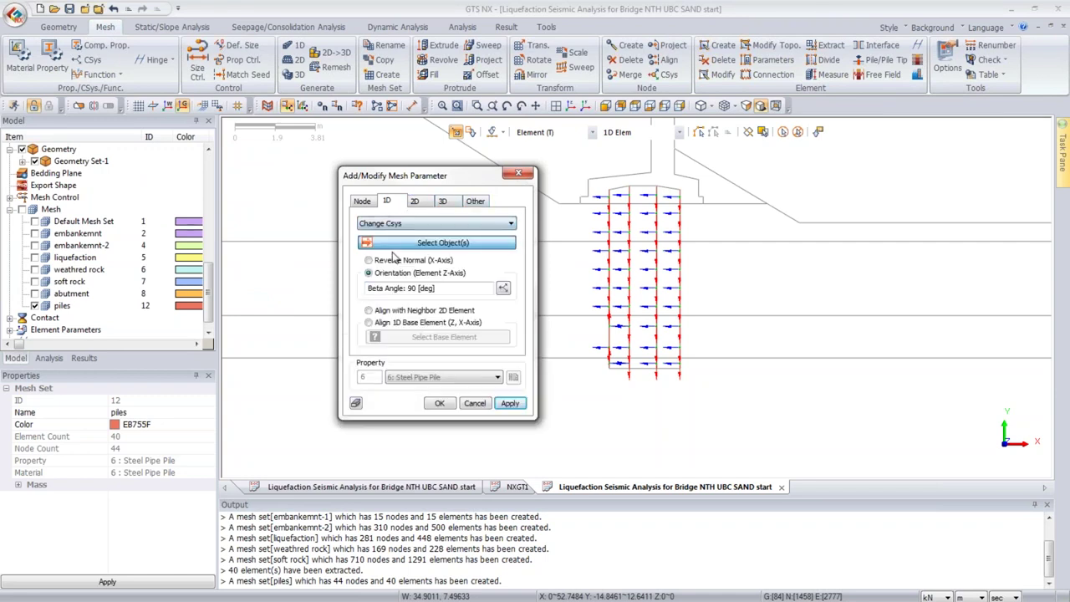
pyautogui.moveTo(581, 172); pyautogui.dragTo(724, 439)
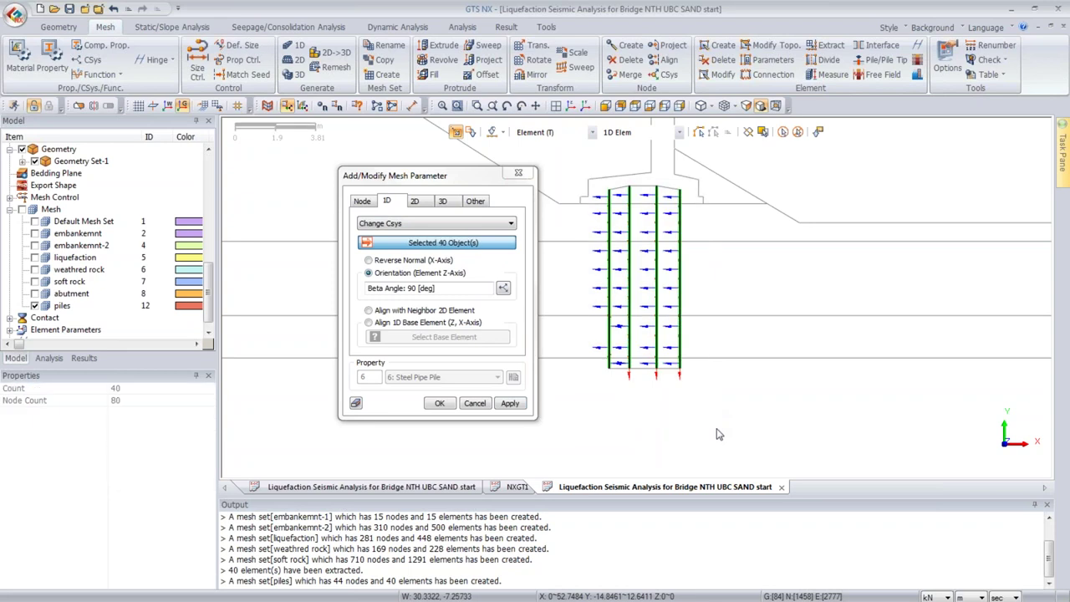
pyautogui.click(433, 323)
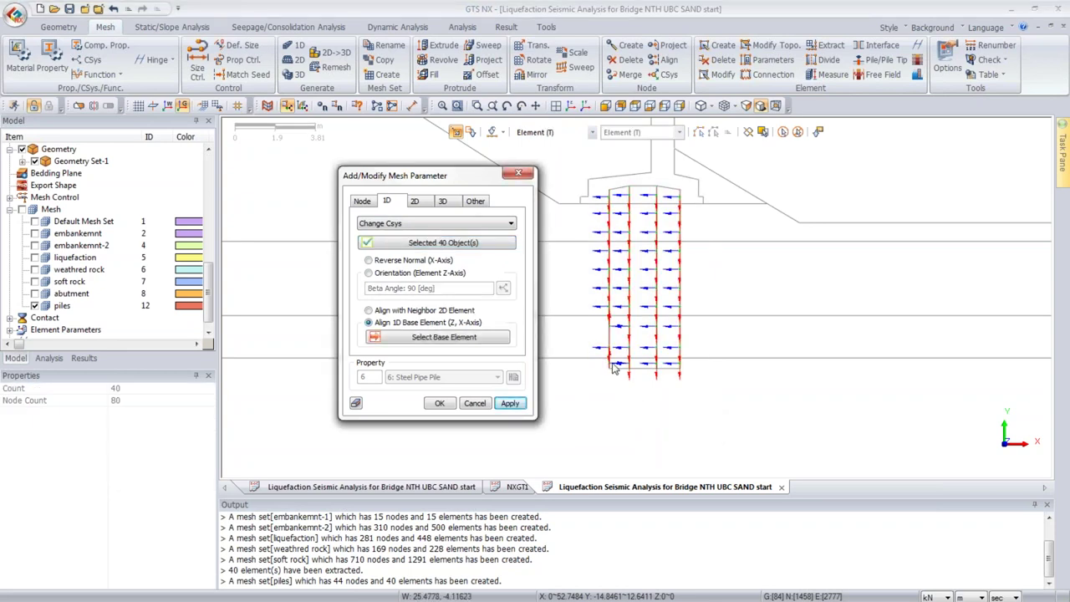
pyautogui.click(611, 367)
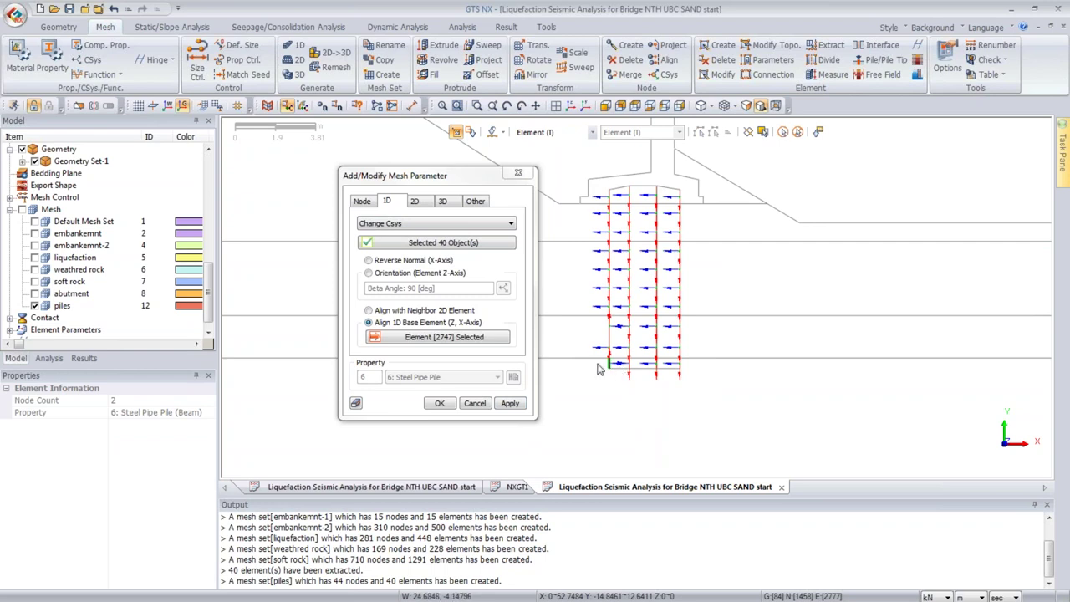
pyautogui.click(439, 402)
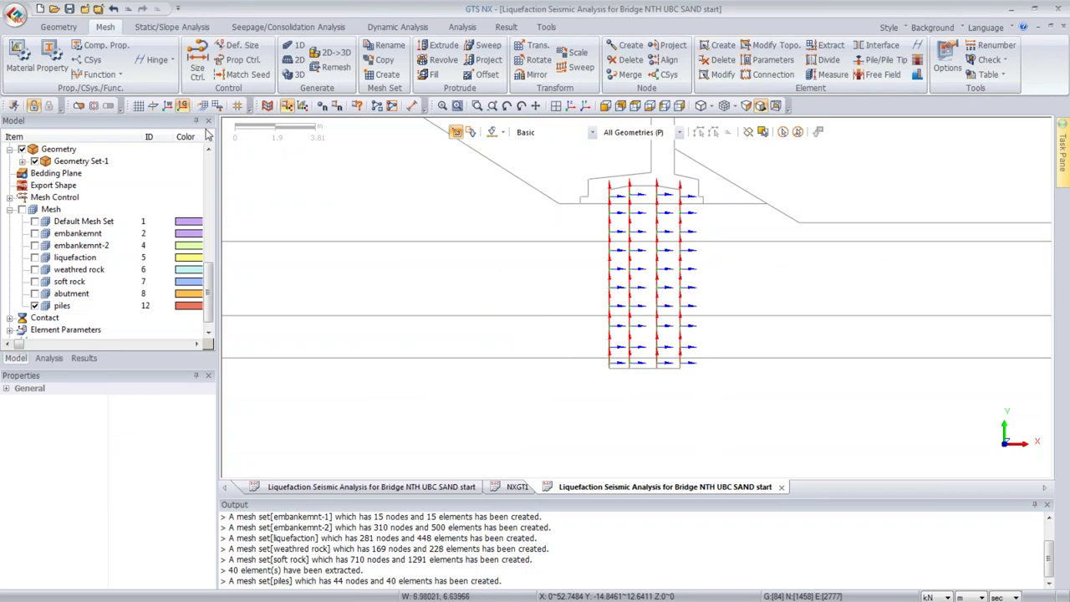
# Step: Turn off the element coordinate system display and show all mesh sets of the whole model
pyautogui.click(288, 106)
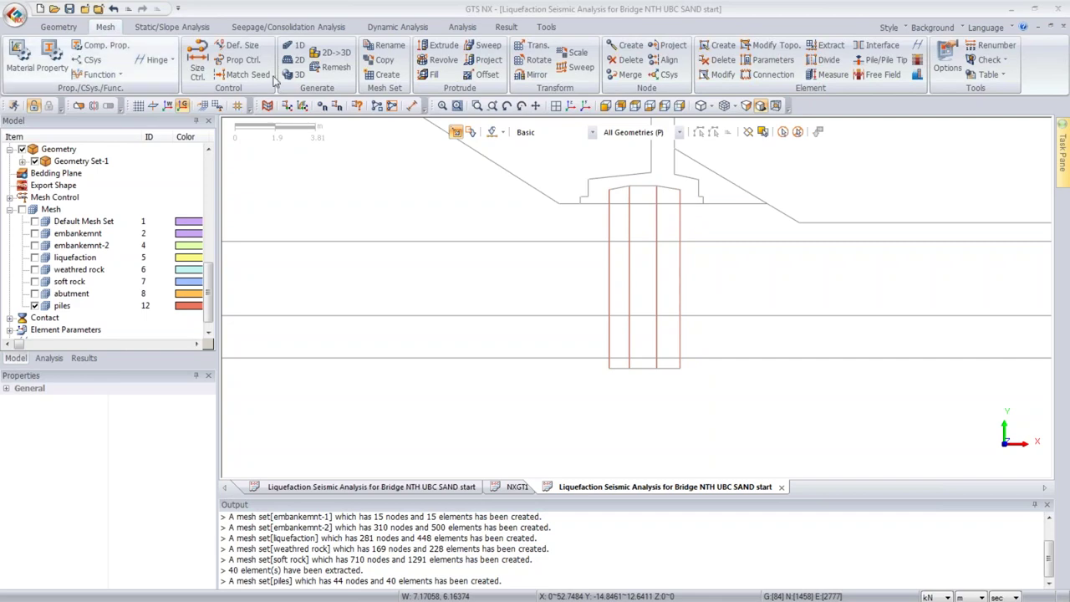
pyautogui.click(620, 105)
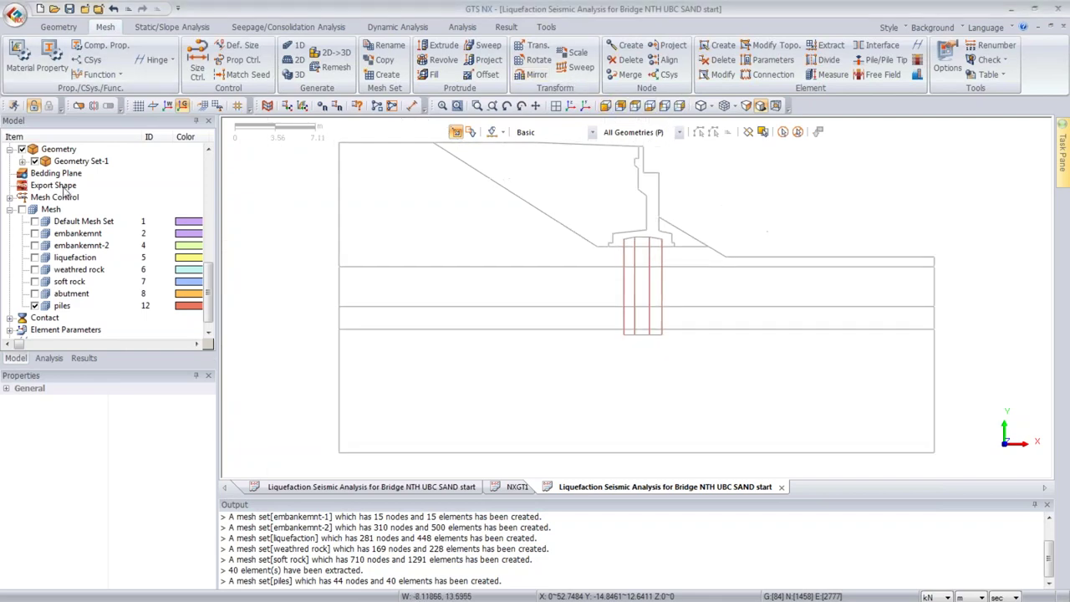
pyautogui.click(22, 210)
pyautogui.scroll(-1, 298, 231)
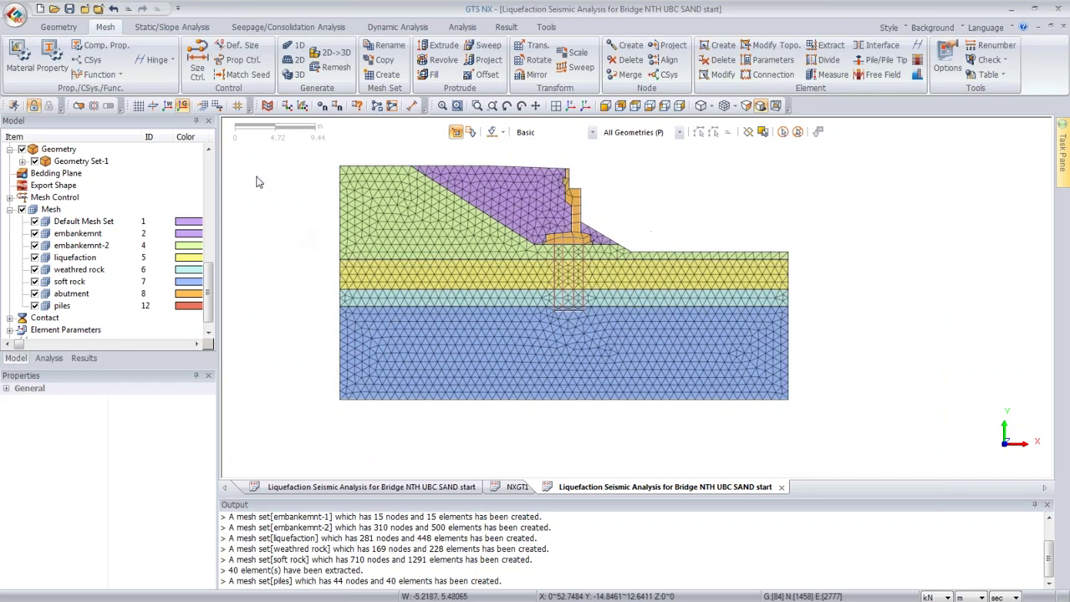
pyautogui.scroll(1, 244, 162)
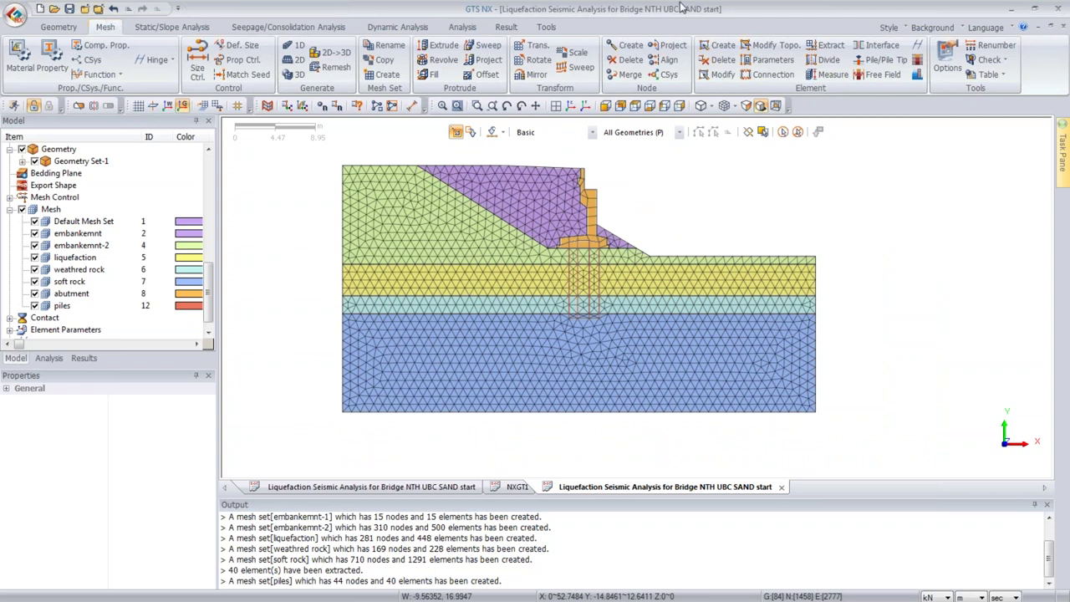
# Step: Set up Ground Surface Spring element creation on the embankemnt-2, liquefaction, weathred rock and soft rock mesh sets
pyautogui.click(721, 48)
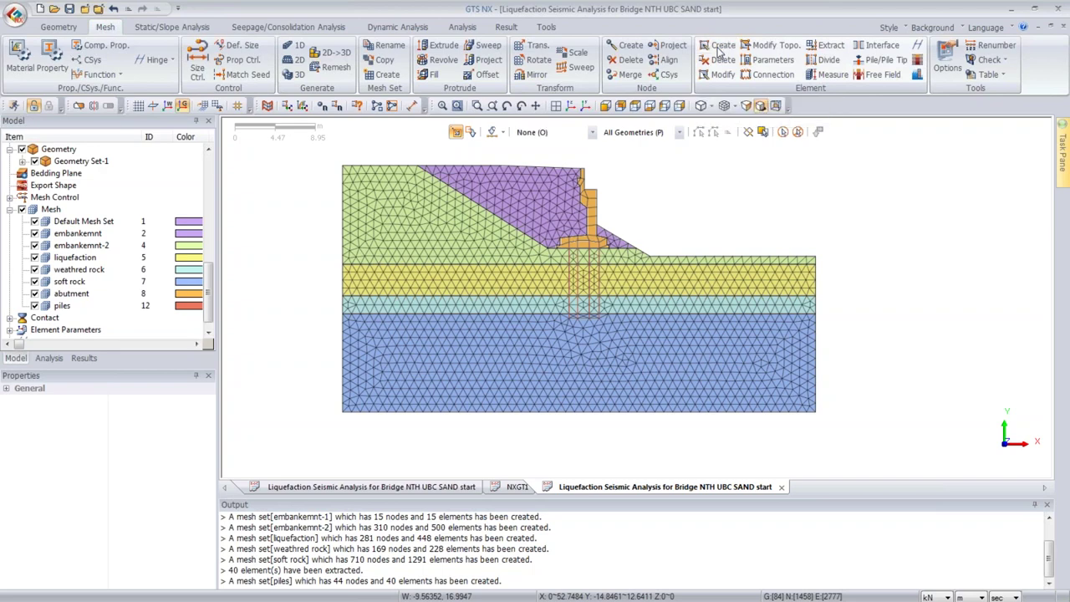
pyautogui.moveTo(66, 122); pyautogui.dragTo(275, 146)
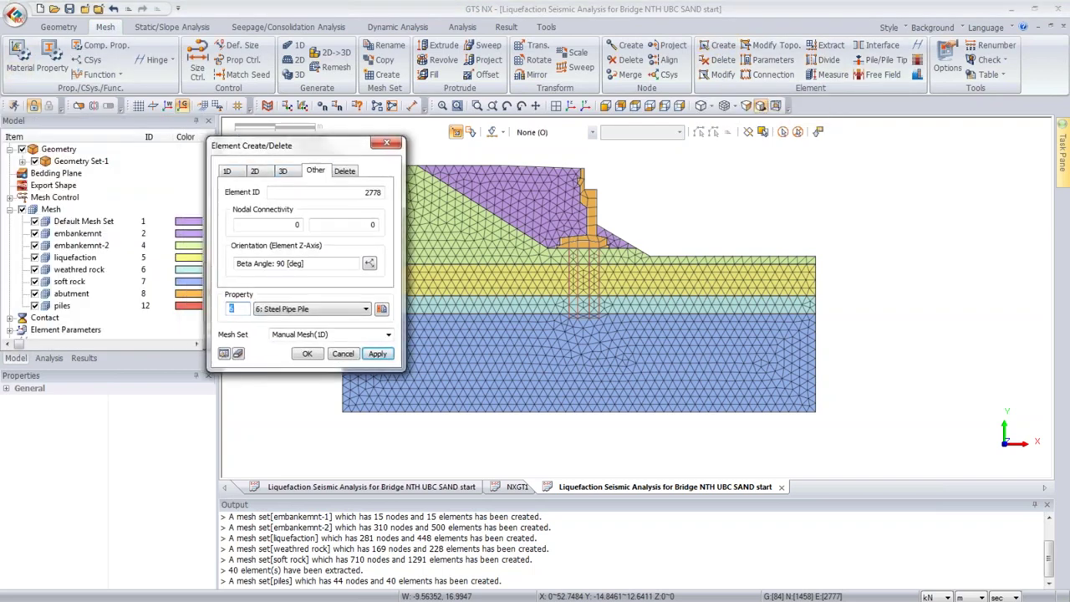
pyautogui.click(316, 171)
pyautogui.click(302, 194)
pyautogui.click(289, 262)
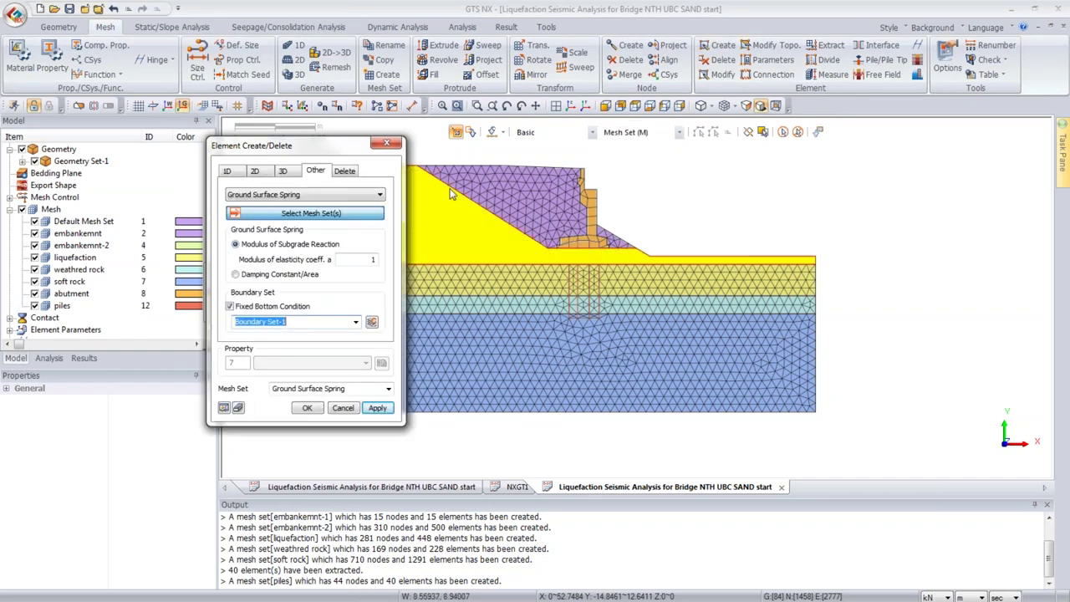
pyautogui.moveTo(683, 194); pyautogui.dragTo(901, 177, button='middle')
pyautogui.scroll(1, 901, 176)
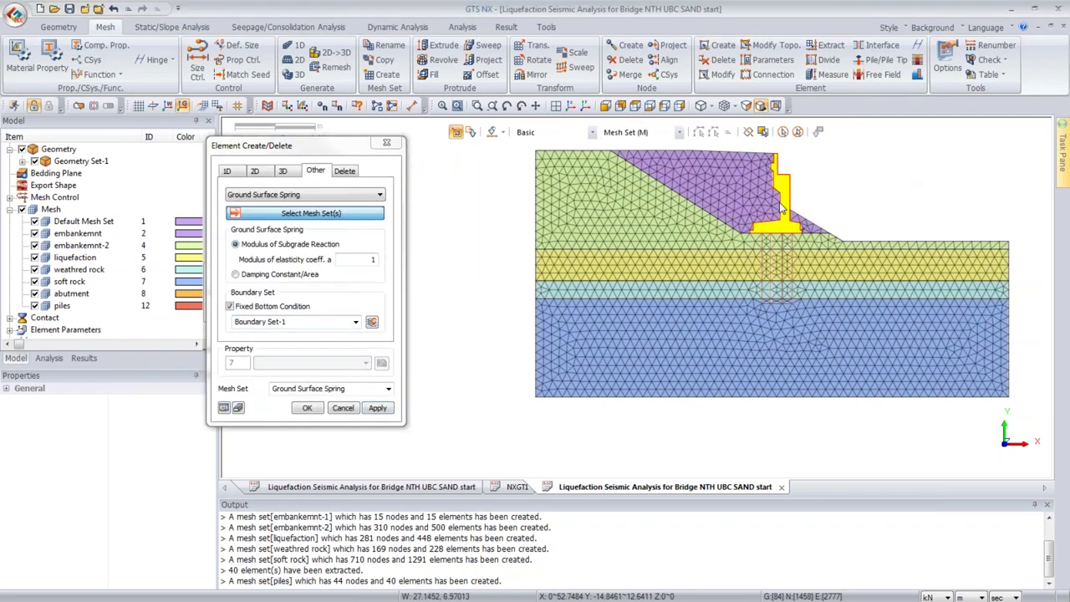
pyautogui.click(639, 215)
pyautogui.click(632, 265)
pyautogui.click(640, 290)
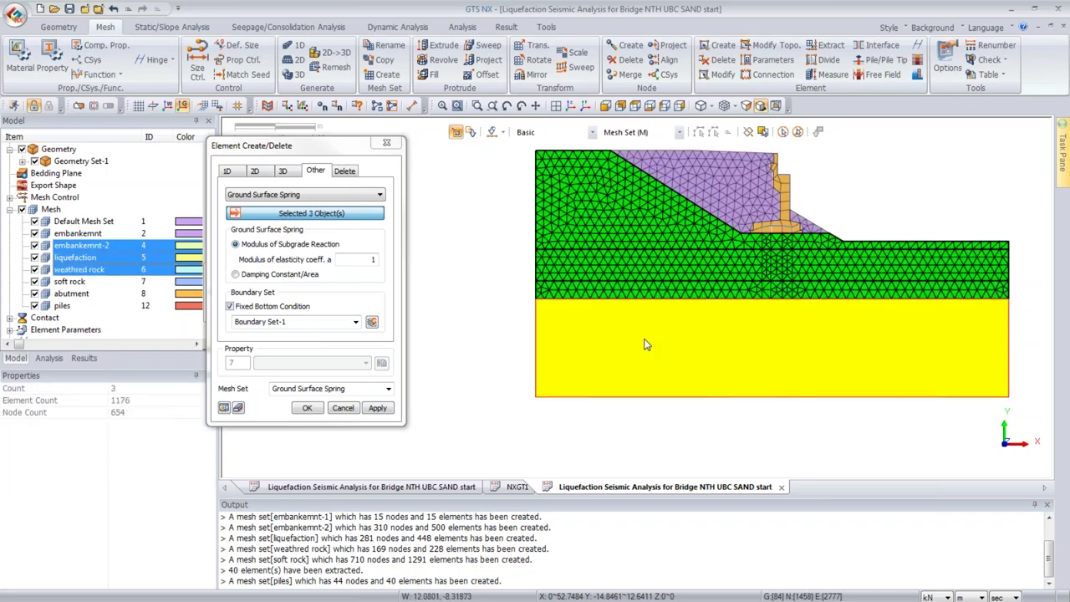
pyautogui.click(645, 345)
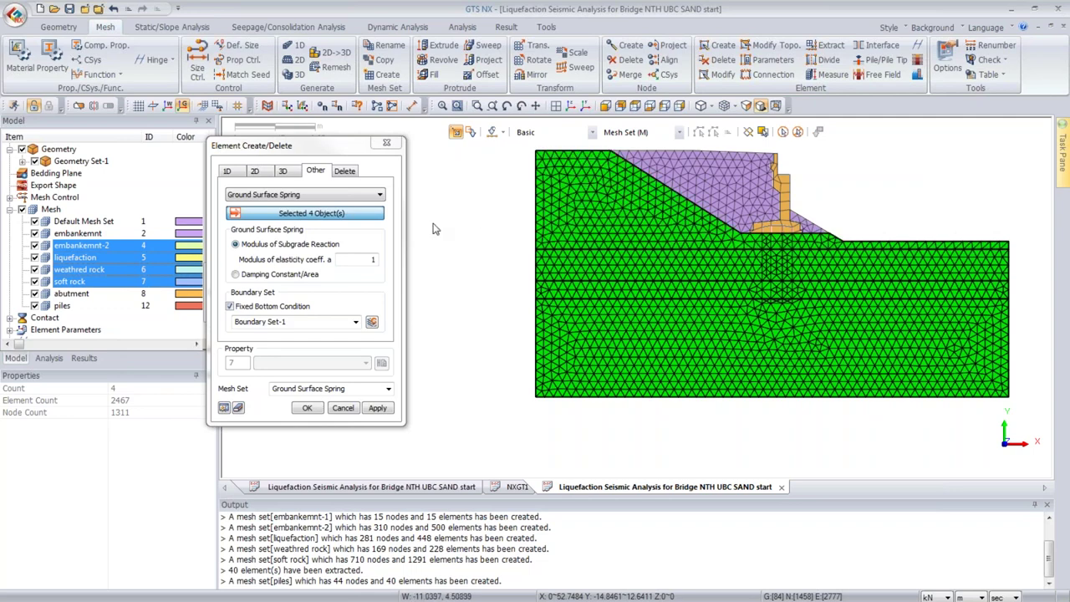
# Step: Create the ground surface springs by modulus of subgrade reaction with elasticity coefficient 2 and a fixed bottom condition in Boundary Set-1
pyautogui.moveTo(267, 145); pyautogui.dragTo(316, 164)
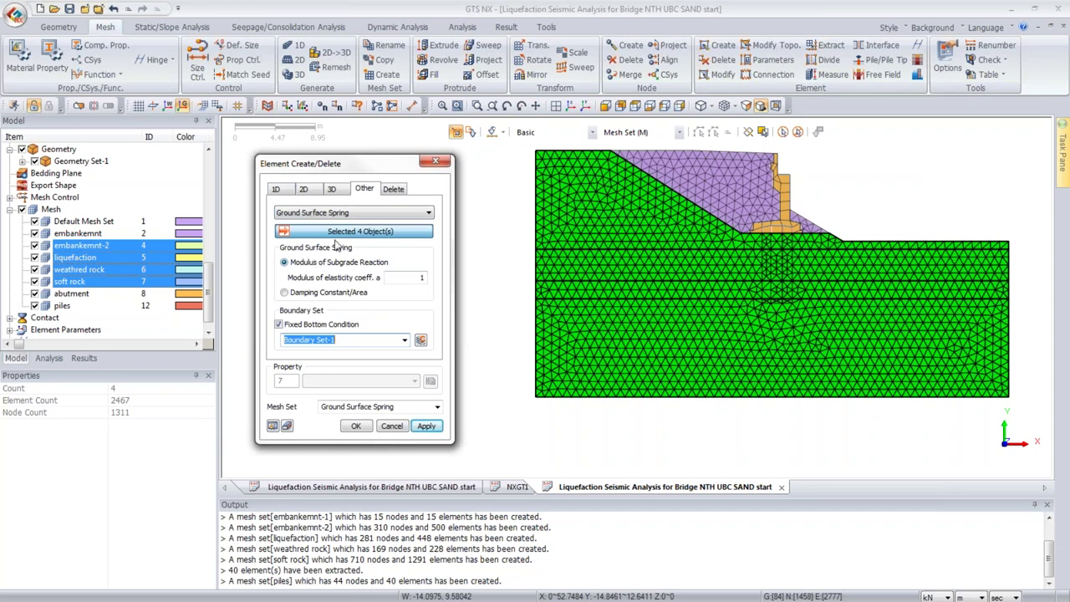
pyautogui.click(420, 277)
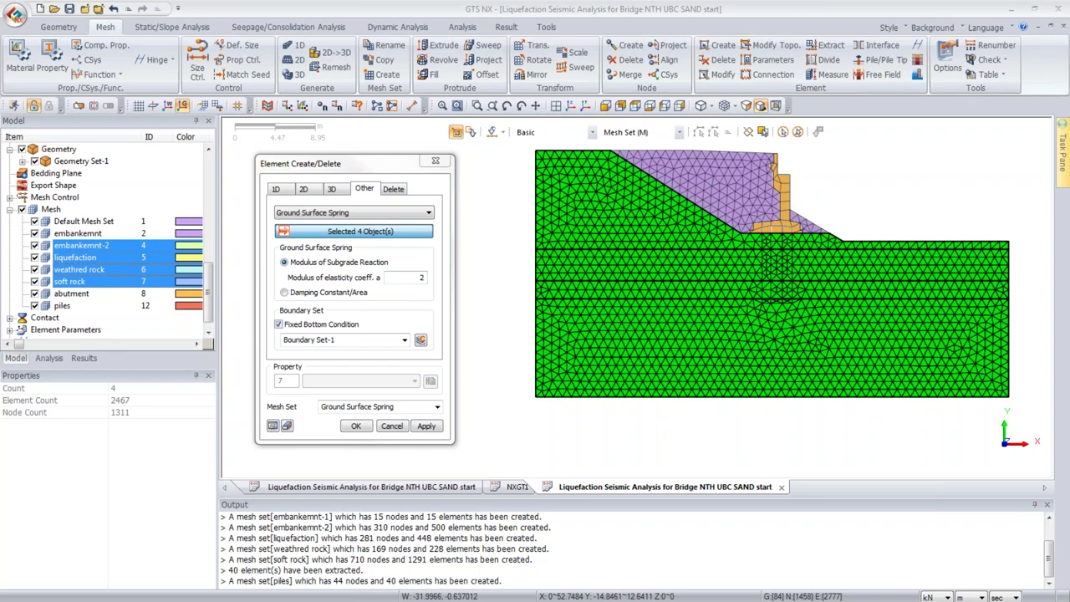
pyautogui.hotkey('alt', 'Tab')
pyautogui.moveTo(445, 68); pyautogui.dragTo(482, 69)
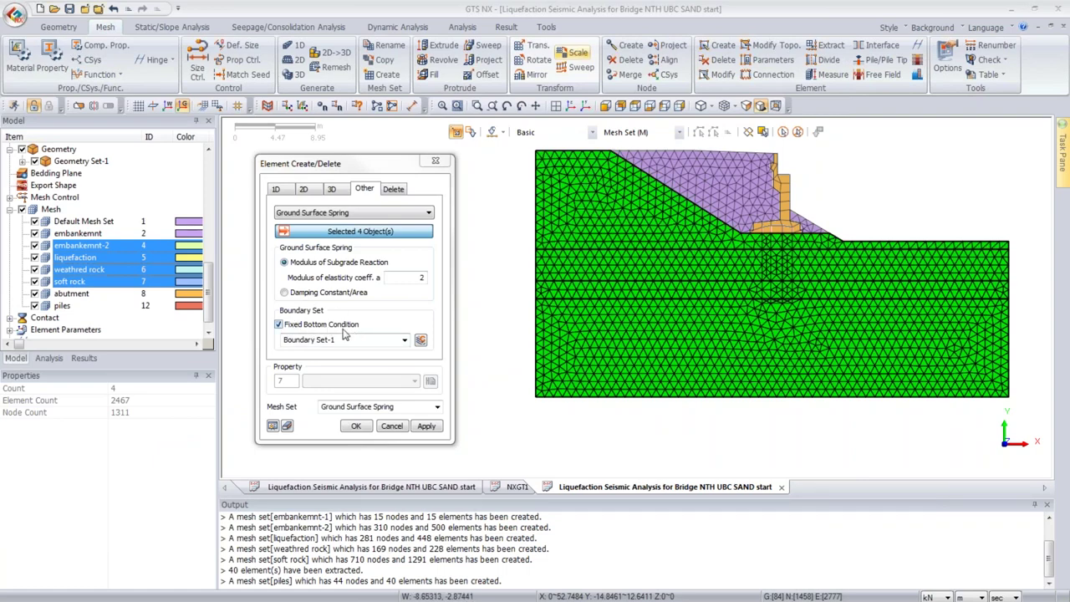
pyautogui.click(364, 426)
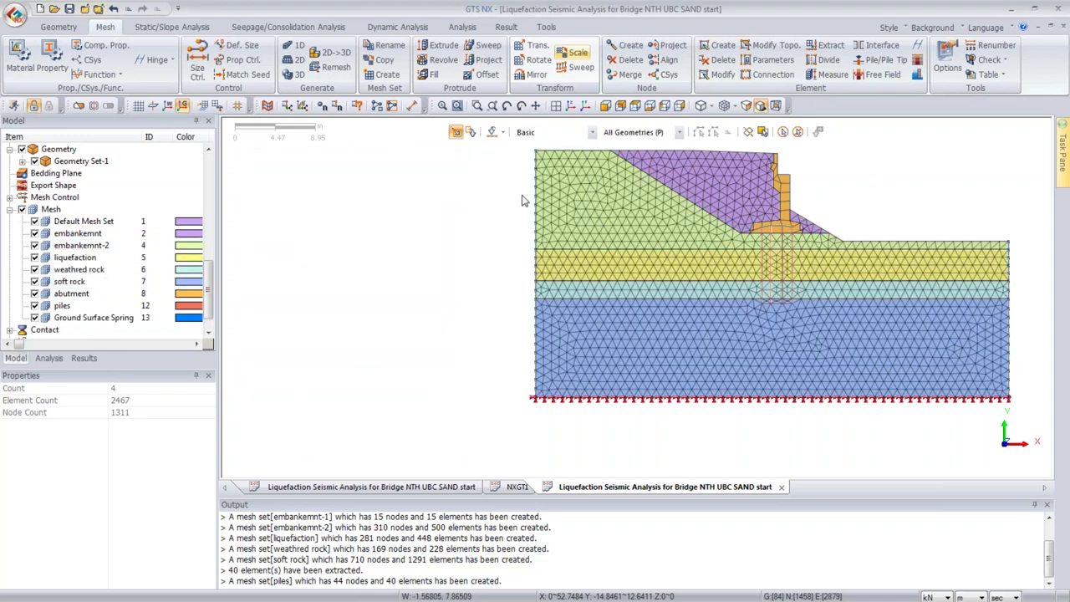
# Step: Isolate the Ground Surface Spring mesh set and toggle the boundary condition display to examine the side springs and base supports
pyautogui.click(21, 210)
pyautogui.click(35, 318)
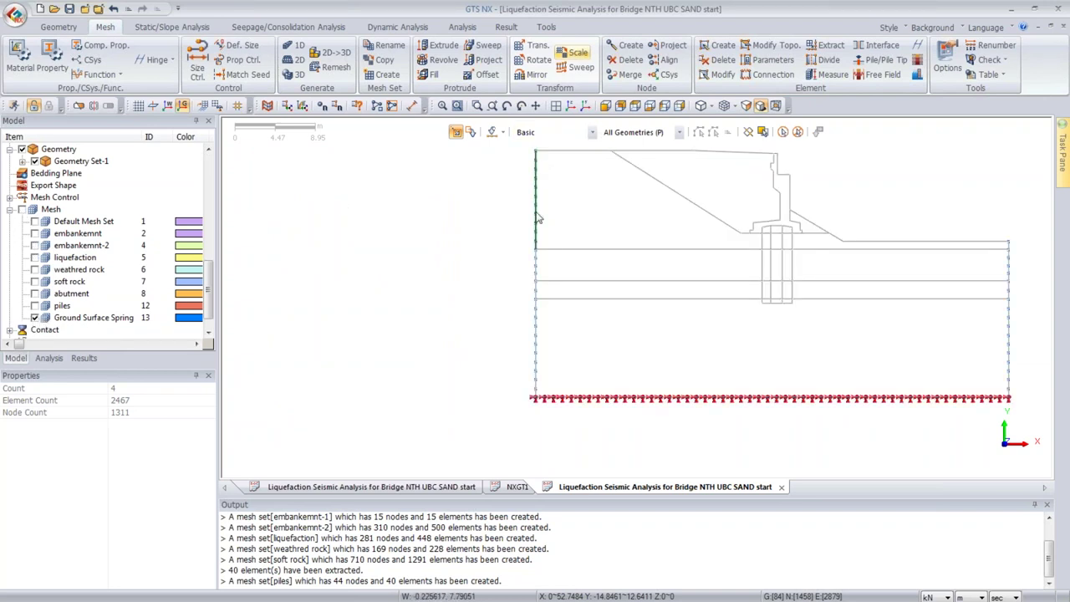
pyautogui.click(49, 358)
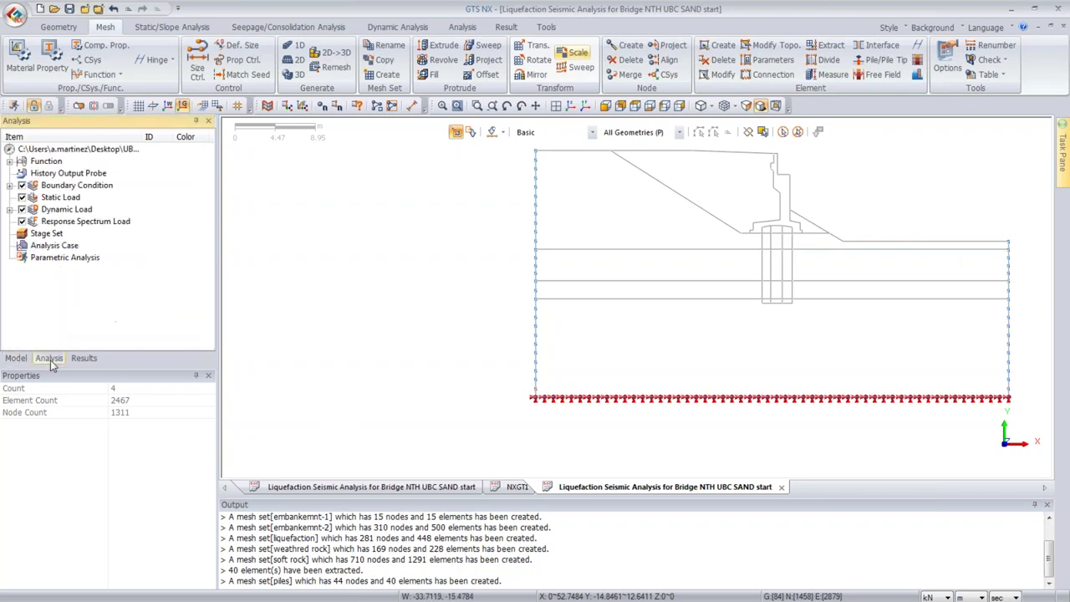
pyautogui.click(22, 185)
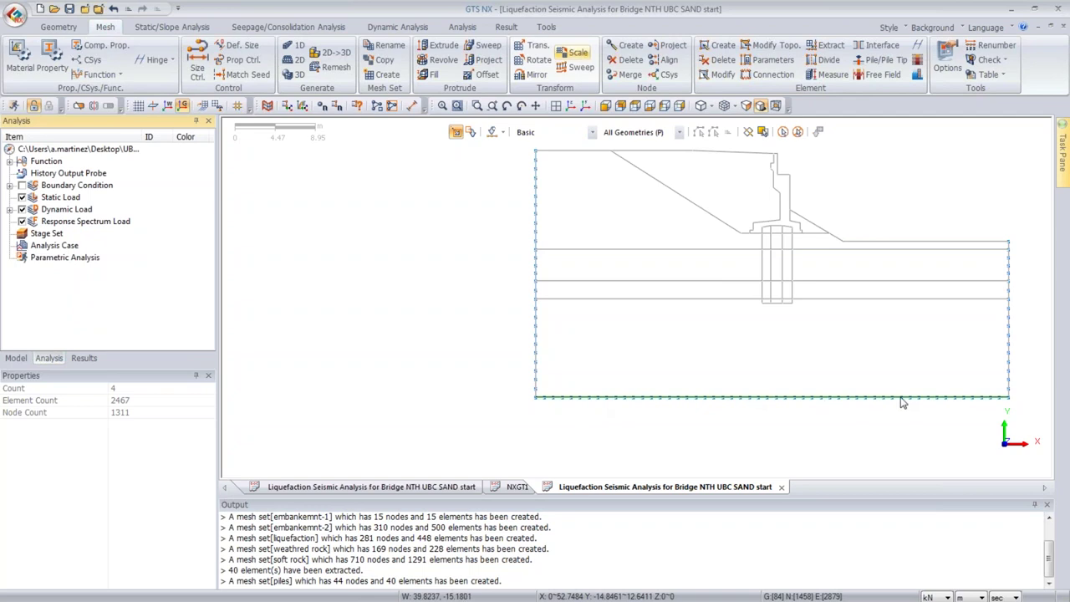
pyautogui.click(22, 185)
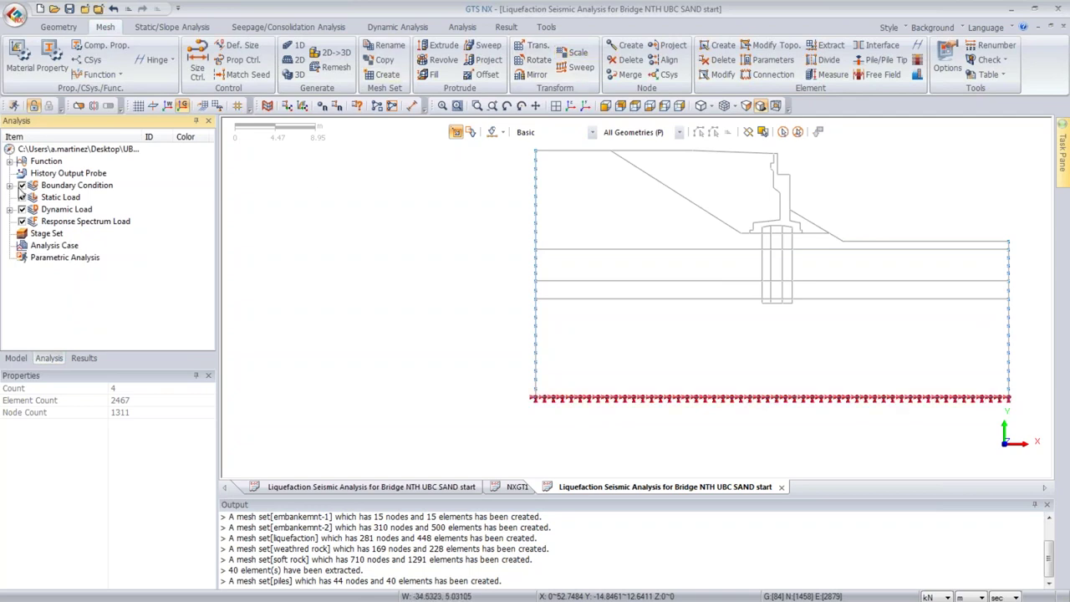
# Step: Examine the spring constants of surface spring property 8 in the property list, leaving them as they are
pyautogui.click(15, 358)
pyautogui.click(37, 65)
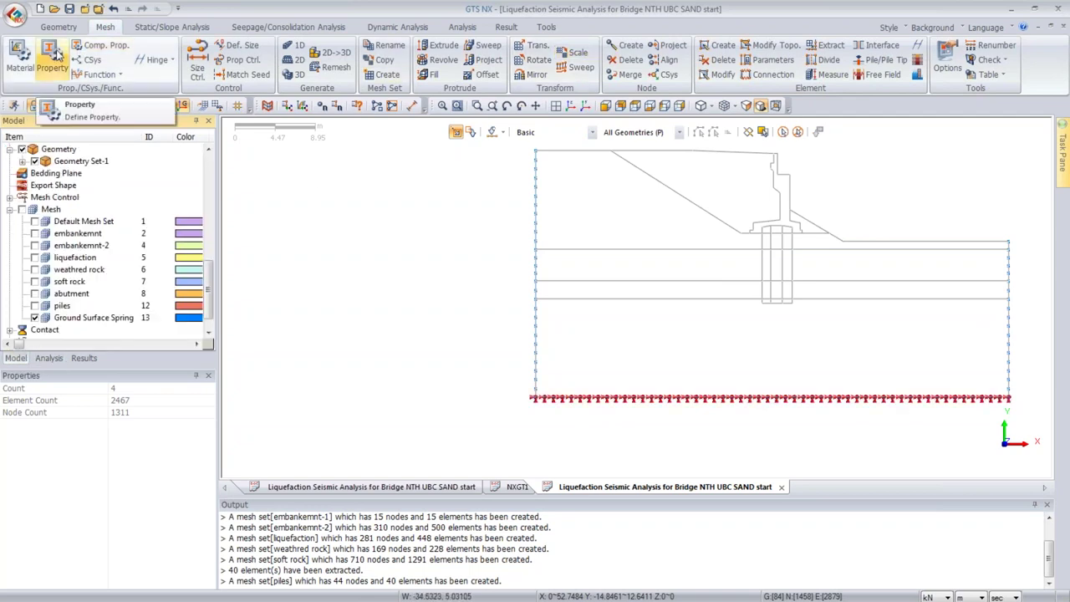
pyautogui.click(59, 104)
pyautogui.click(118, 255)
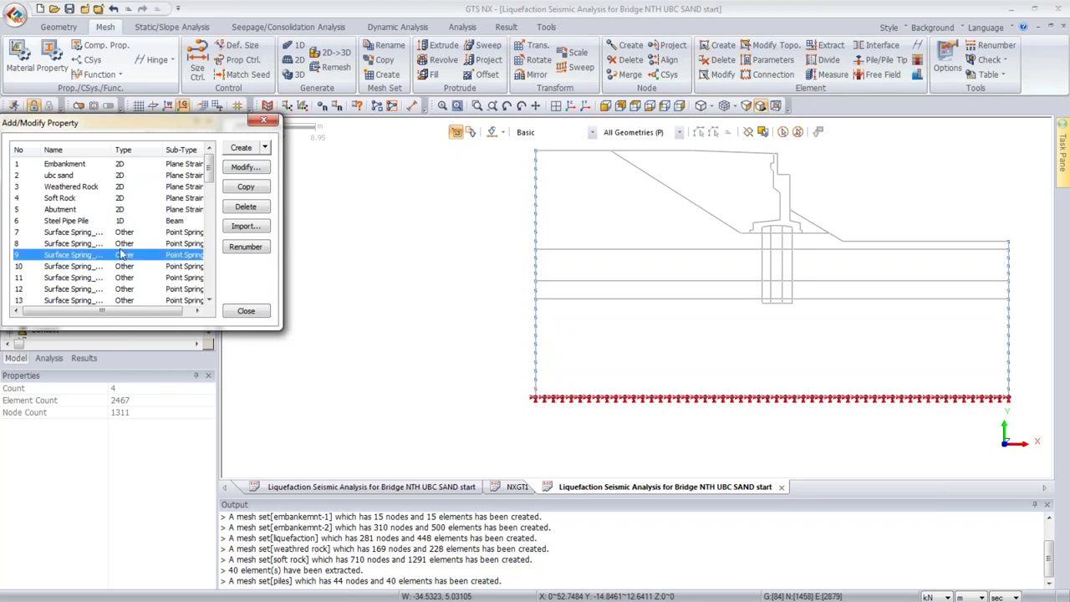
pyautogui.scroll(-2, 126, 209)
pyautogui.click(118, 176)
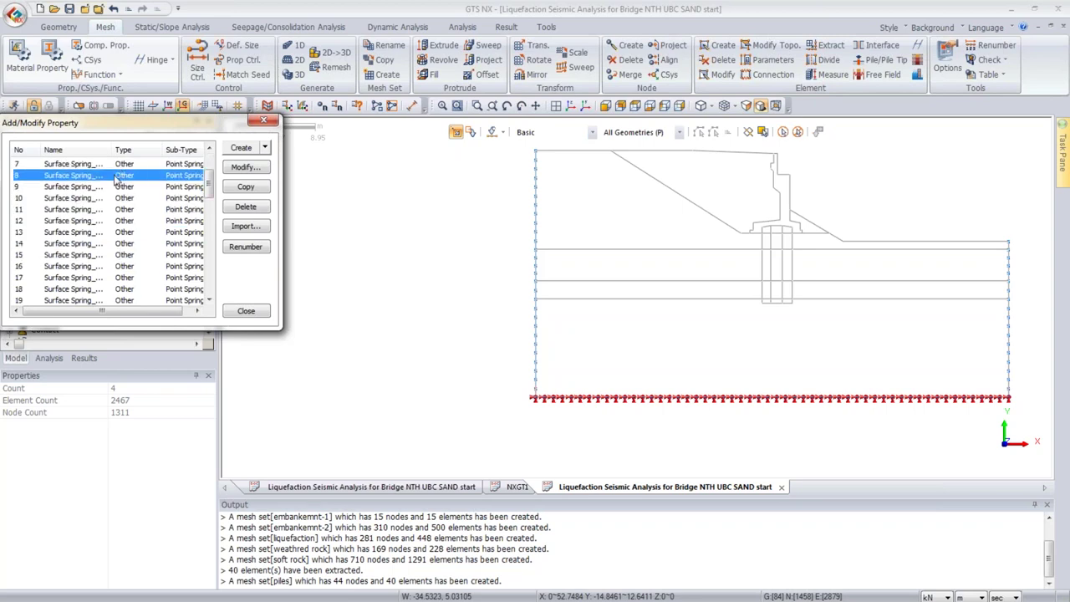
pyautogui.click(245, 167)
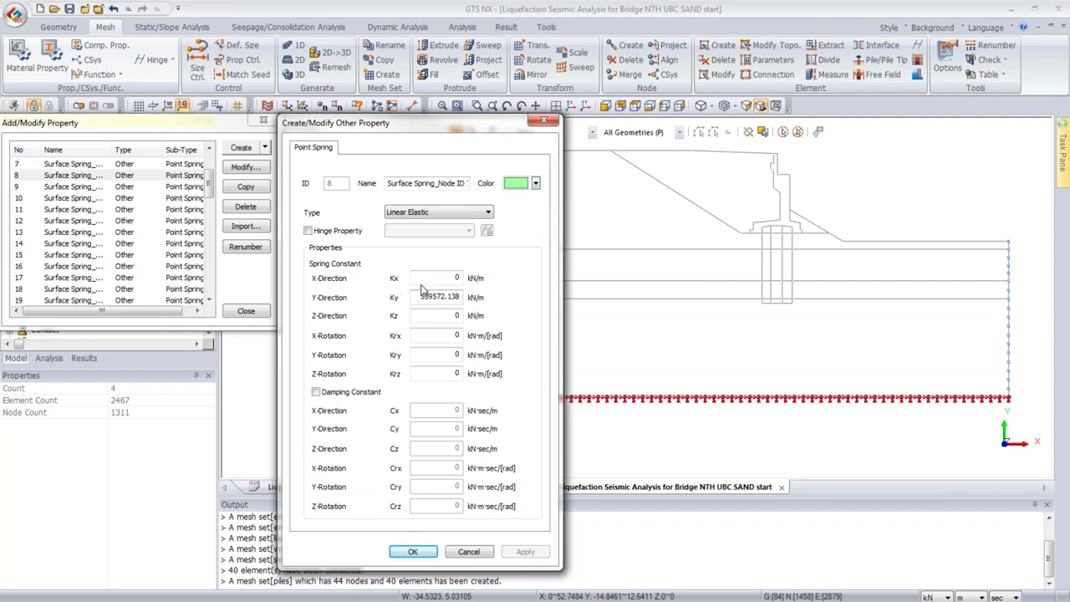
pyautogui.click(544, 121)
pyautogui.click(263, 120)
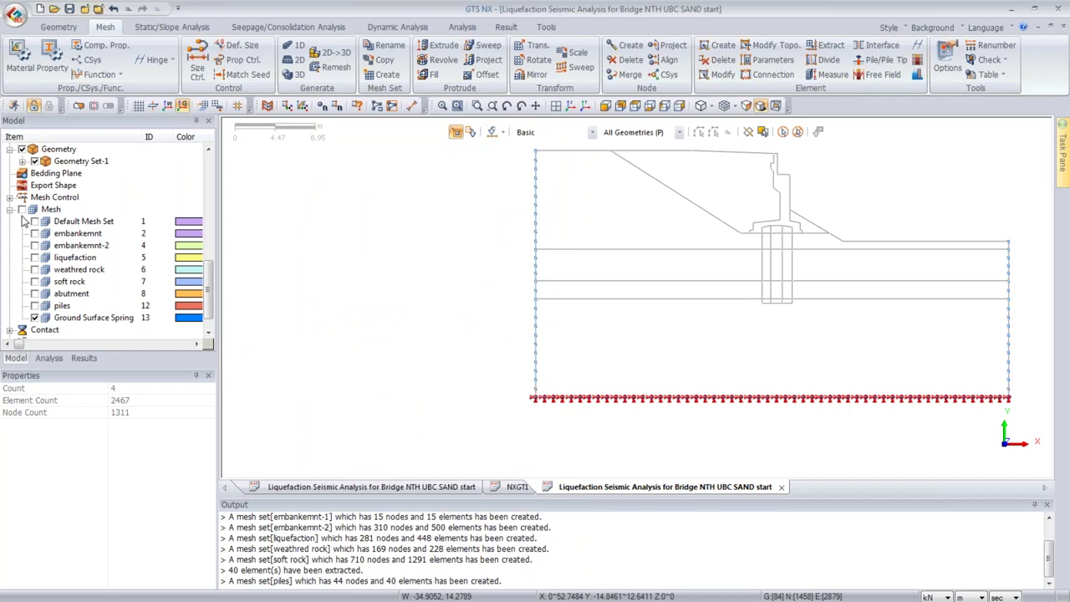
# Step: Show all mesh sets again and examine the constraint in Boundary Set-1 and the dynamic load entries of the analysis tree
pyautogui.click(21, 210)
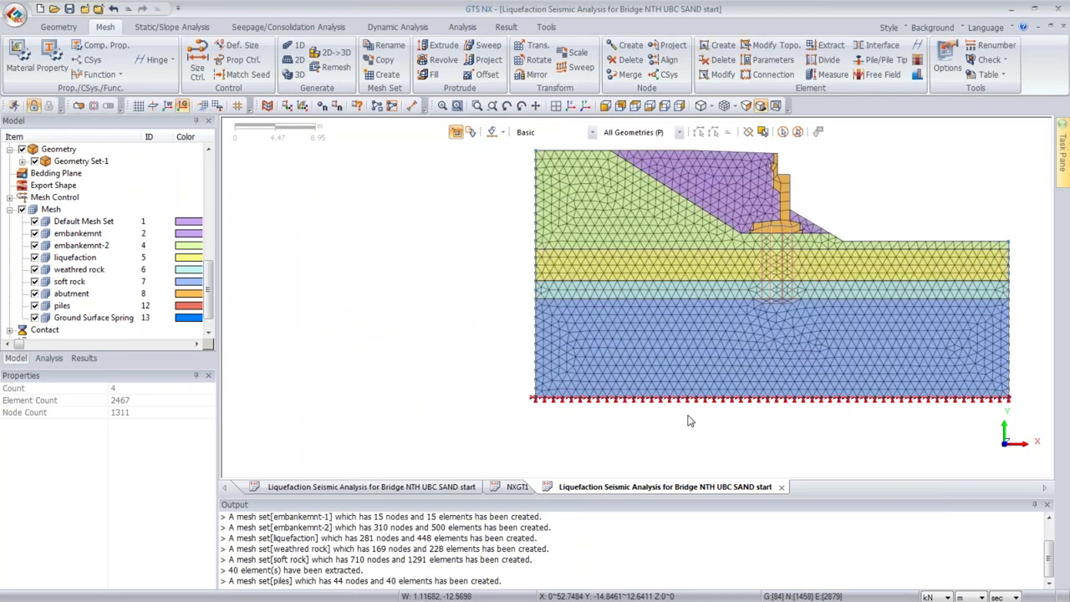
pyautogui.click(46, 358)
pyautogui.click(9, 184)
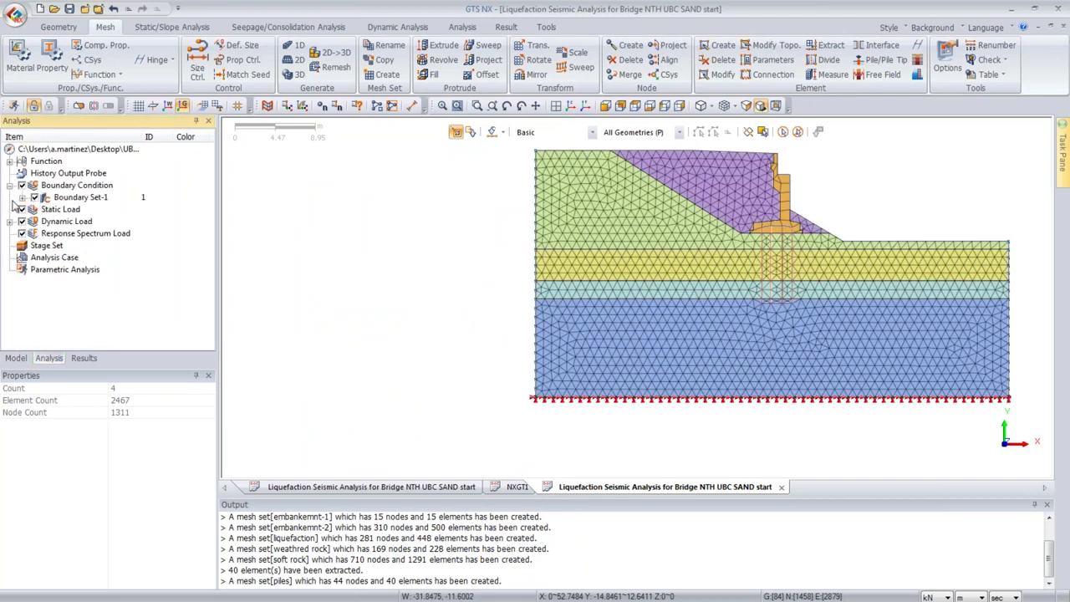
pyautogui.click(22, 197)
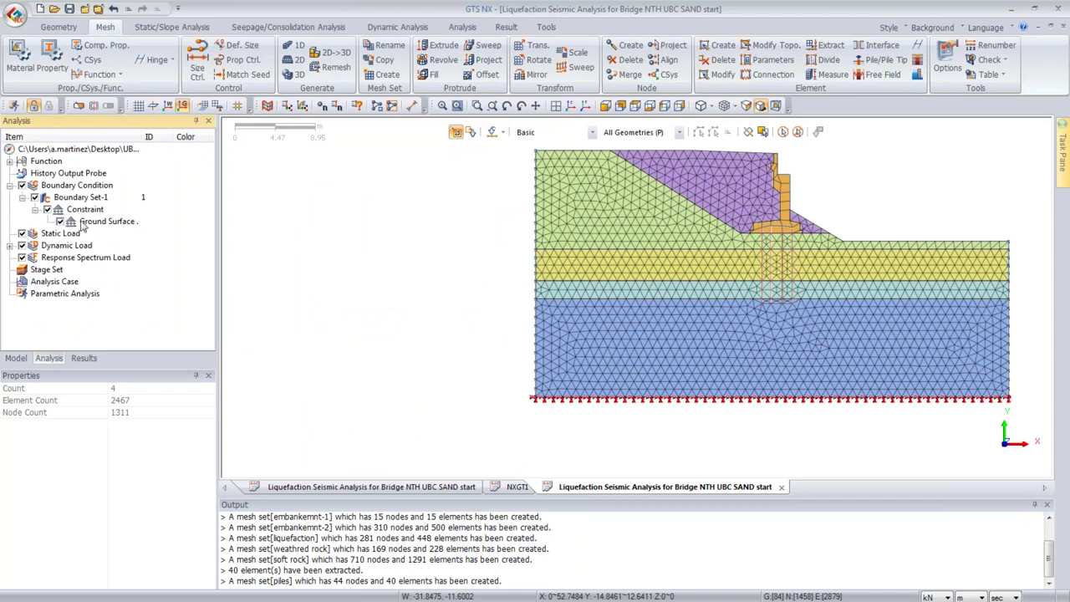
pyautogui.click(11, 244)
pyautogui.click(11, 245)
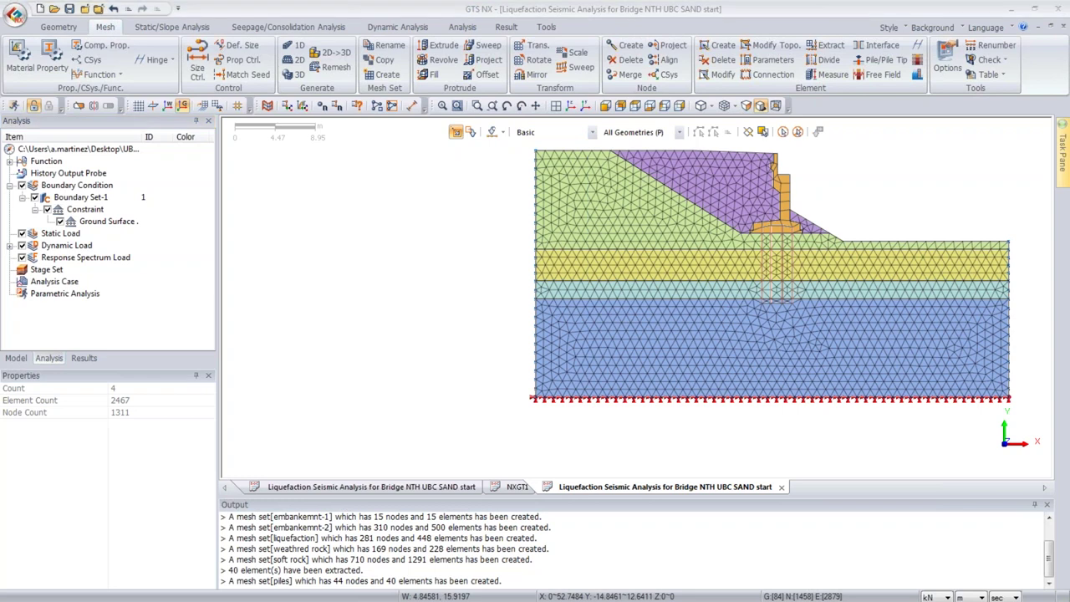
# Step: Define the self weight with a Gy component of -1 in a load set called self weight
pyautogui.click(163, 31)
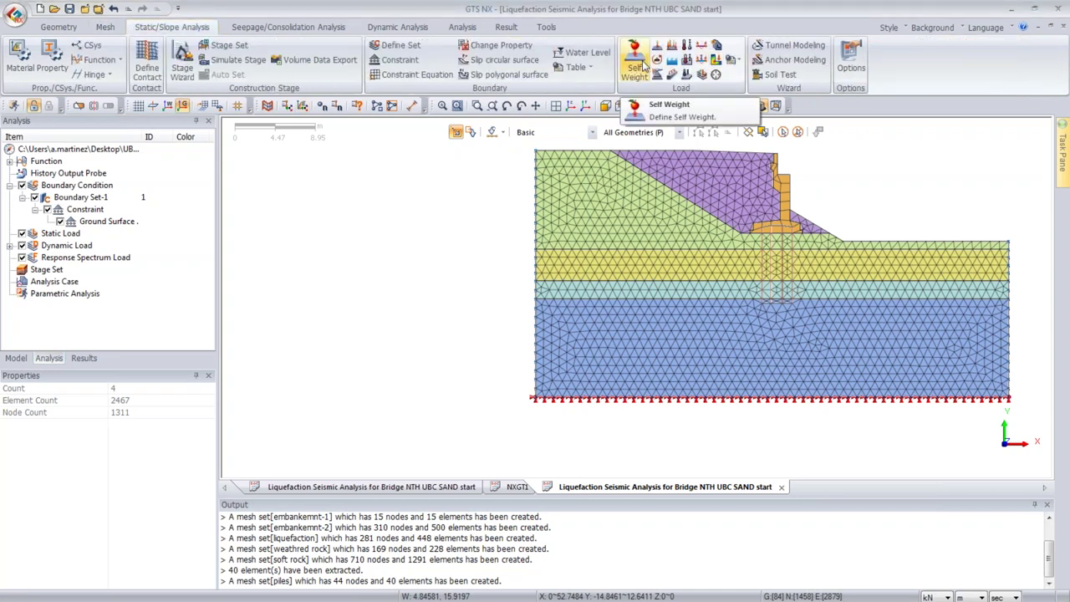
pyautogui.click(633, 50)
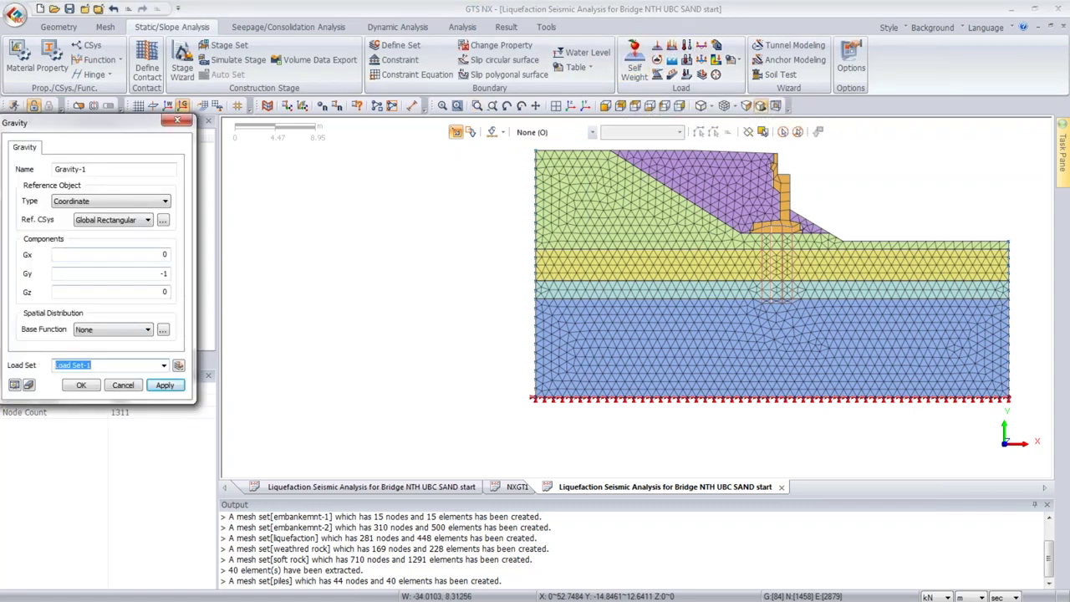
pyautogui.write('self weight')
pyautogui.click(81, 385)
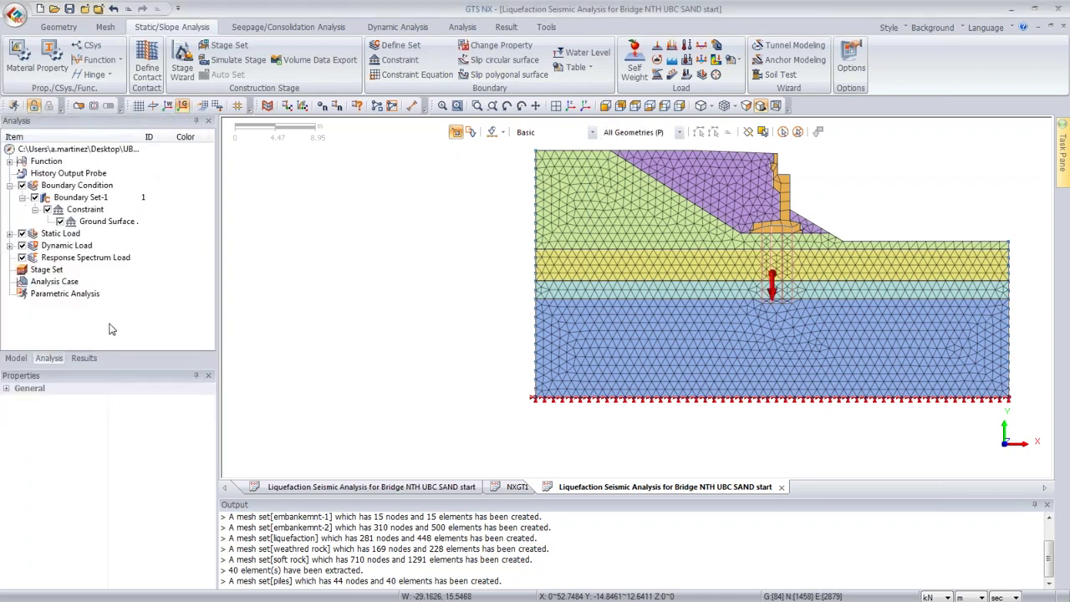
# Step: Add a new analysis case and set its solution type to Eigenvalue
pyautogui.rightClick(72, 283)
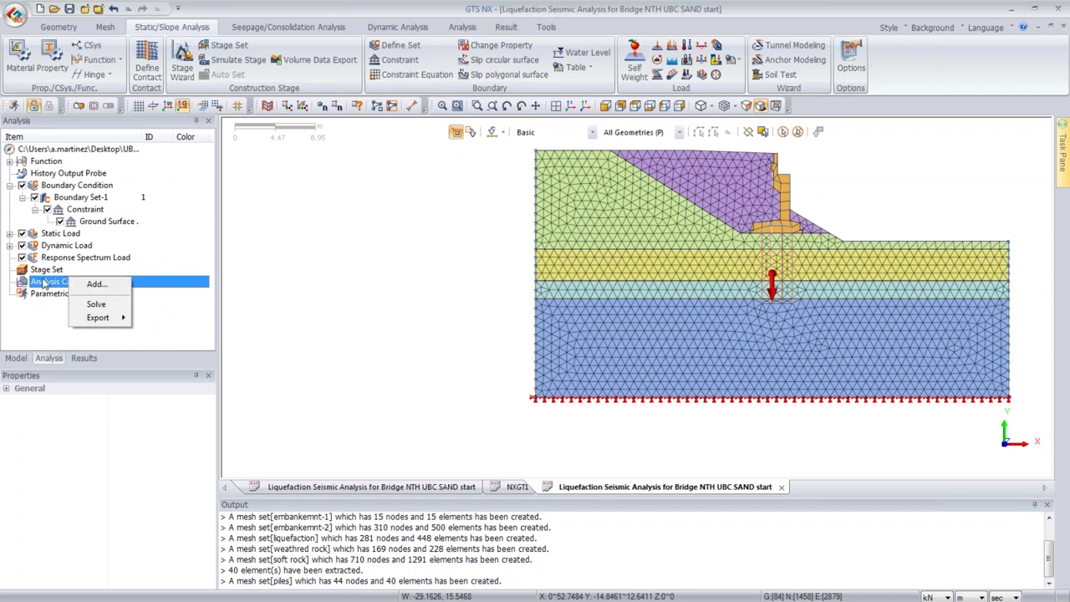
pyautogui.click(462, 28)
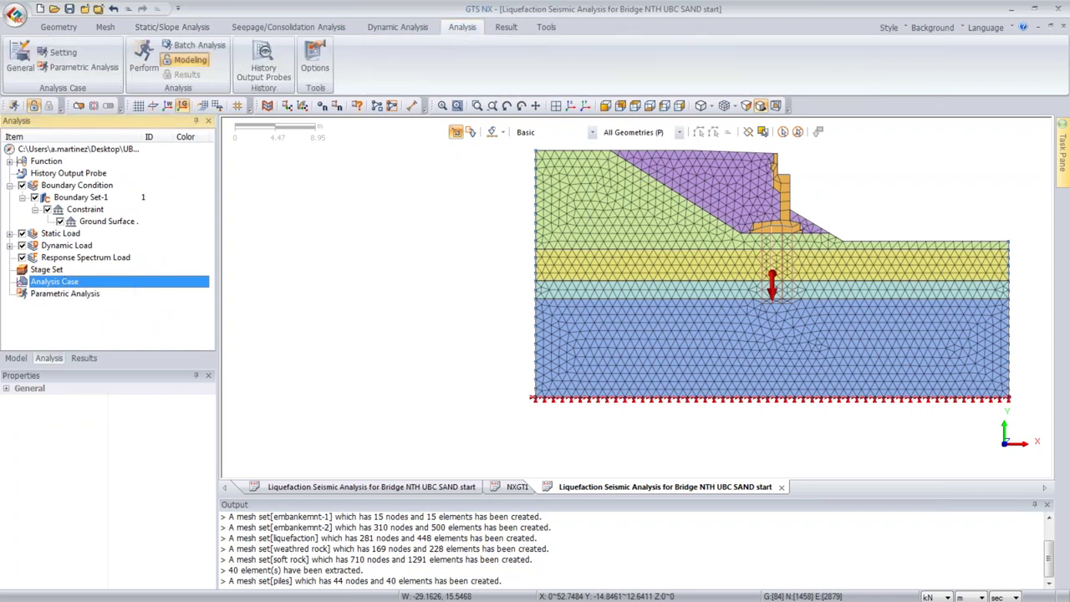
pyautogui.rightClick(74, 284)
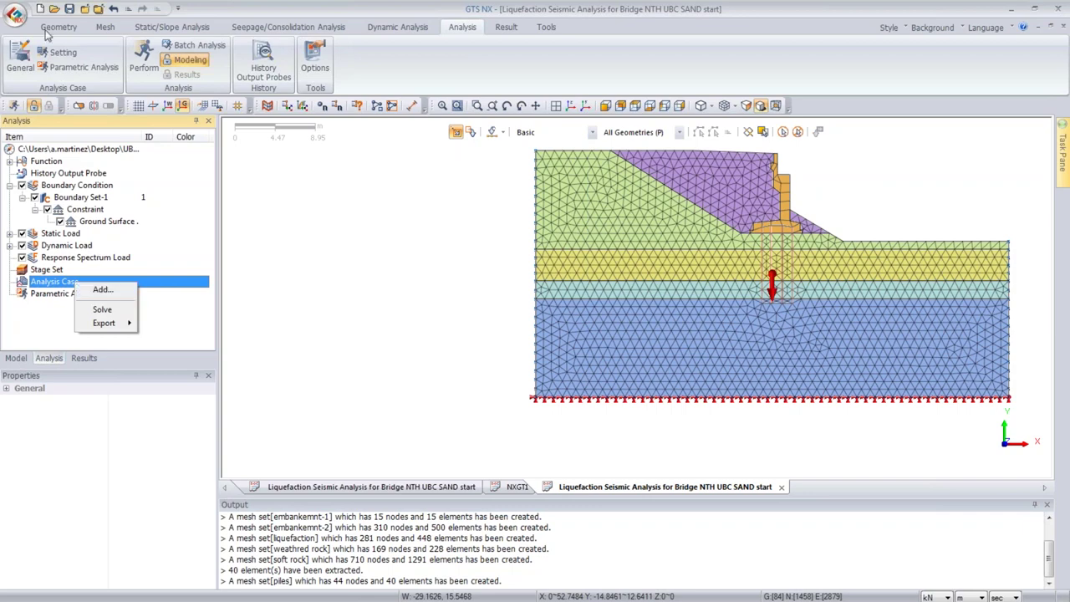
pyautogui.click(102, 293)
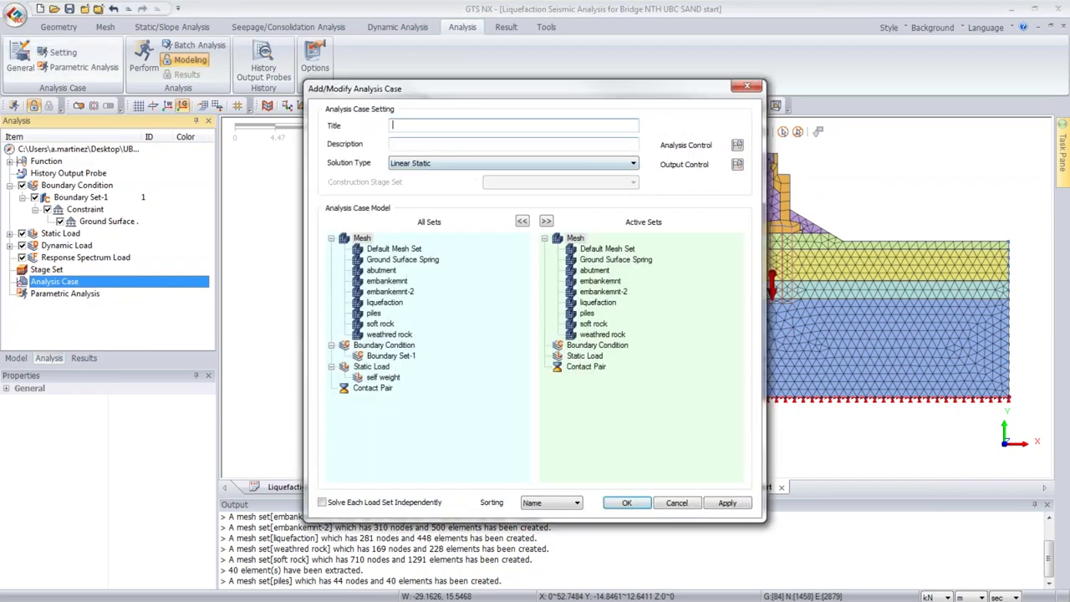
pyautogui.click(473, 167)
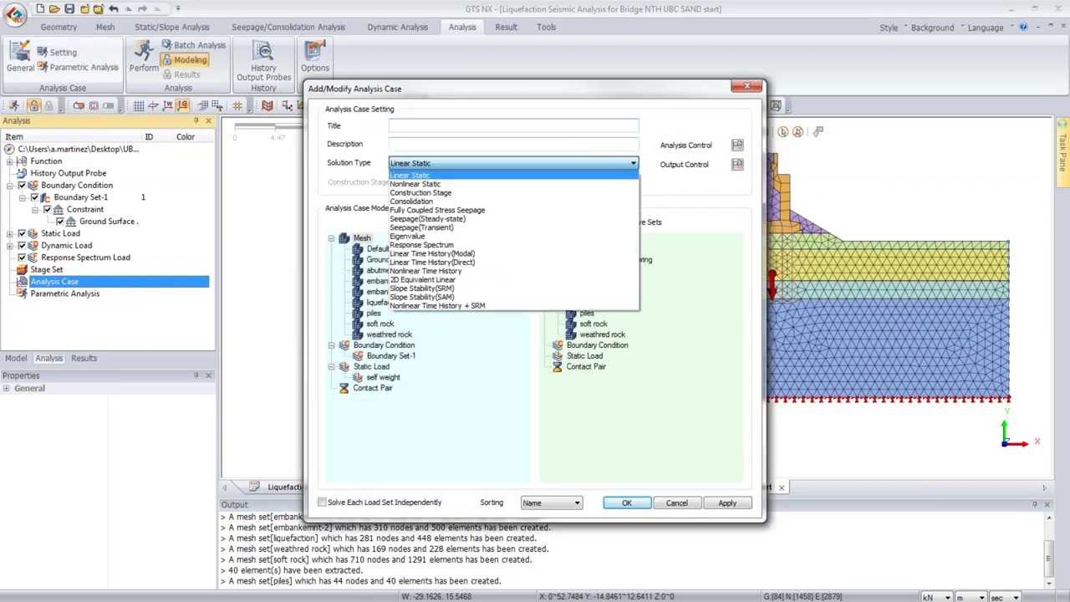
pyautogui.click(426, 238)
pyautogui.click(413, 162)
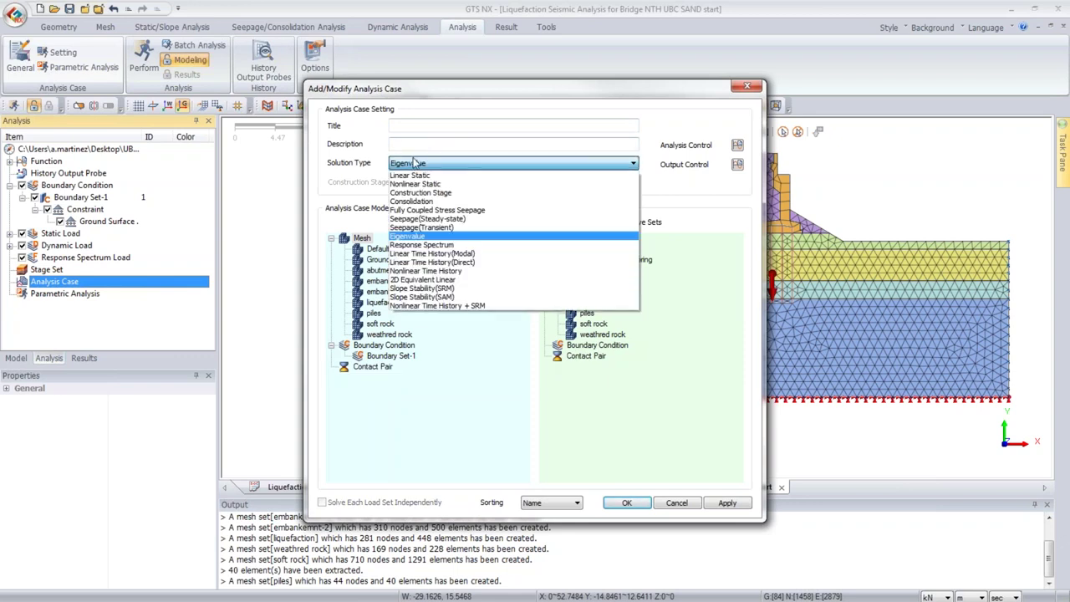
pyautogui.click(427, 238)
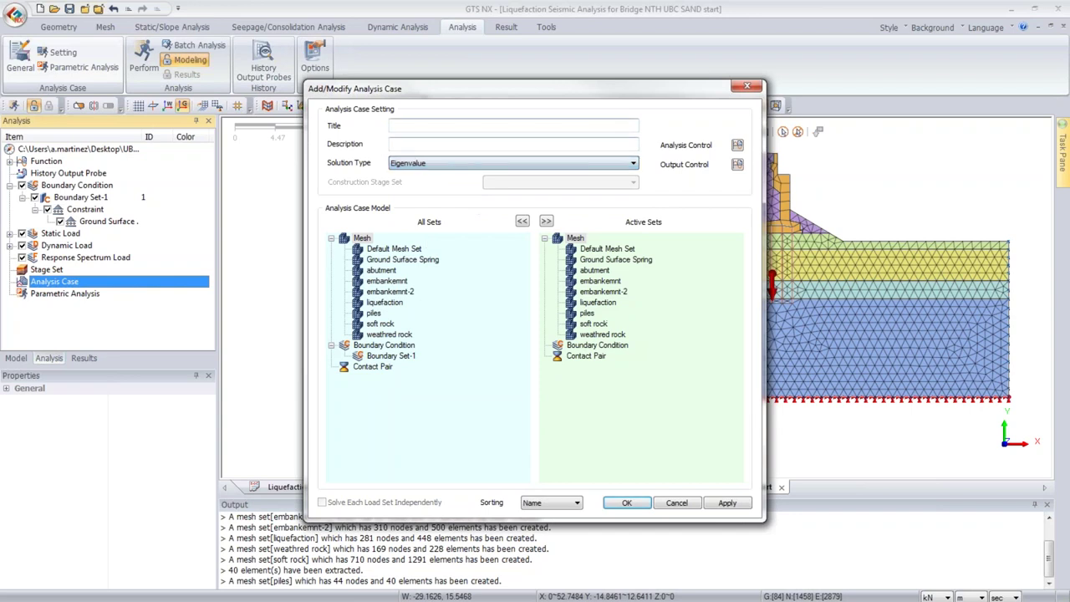
# Step: Title the analysis case eigenvalue and add Boundary Set-1 to its active sets
pyautogui.click(468, 126)
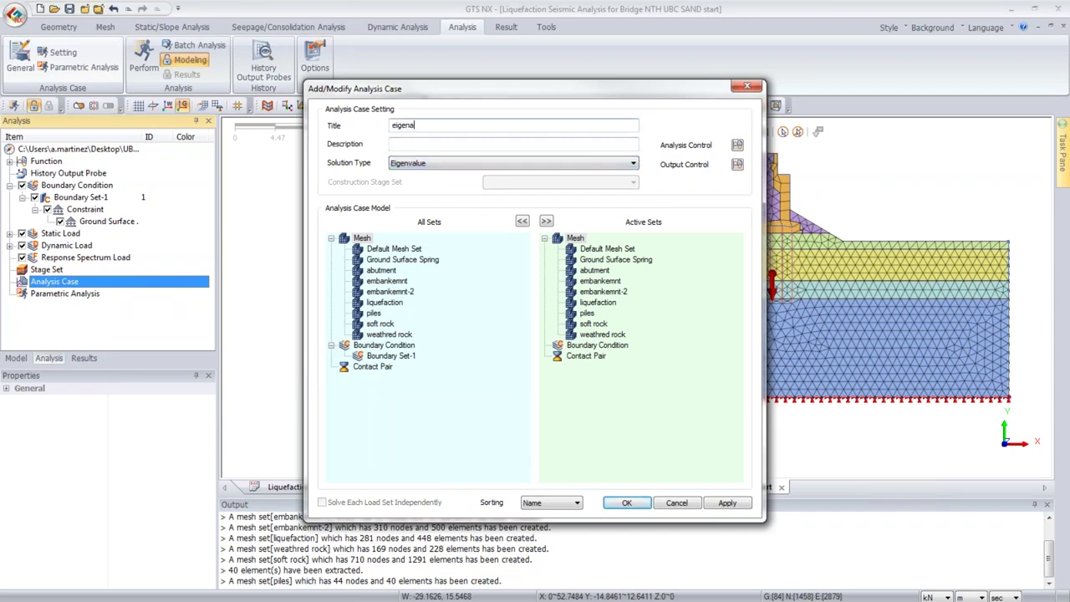
pyautogui.write('eigenale')
pyautogui.click(546, 221)
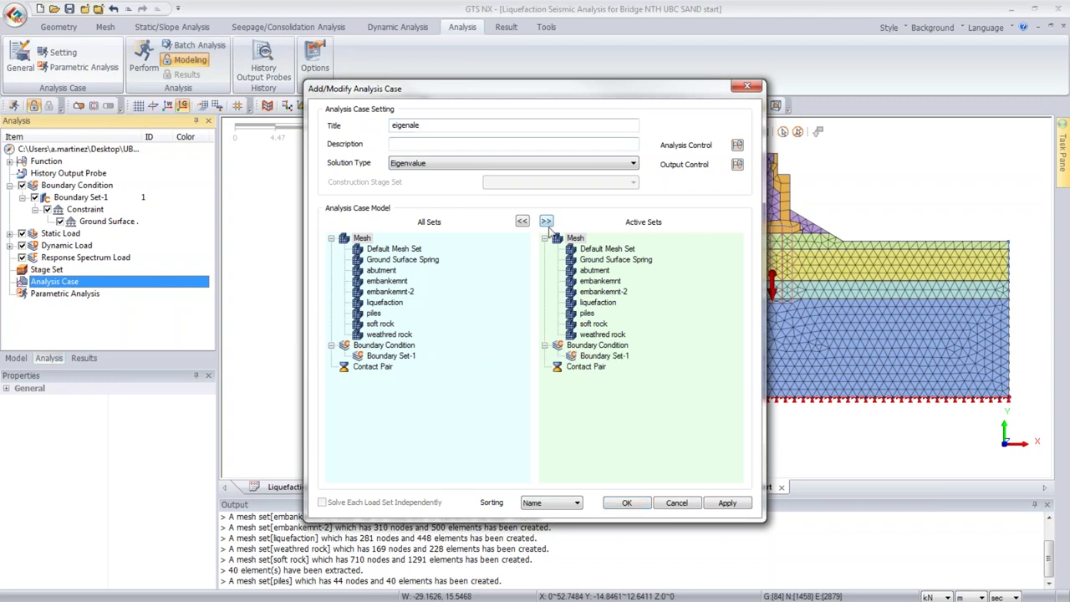
pyautogui.click(409, 124)
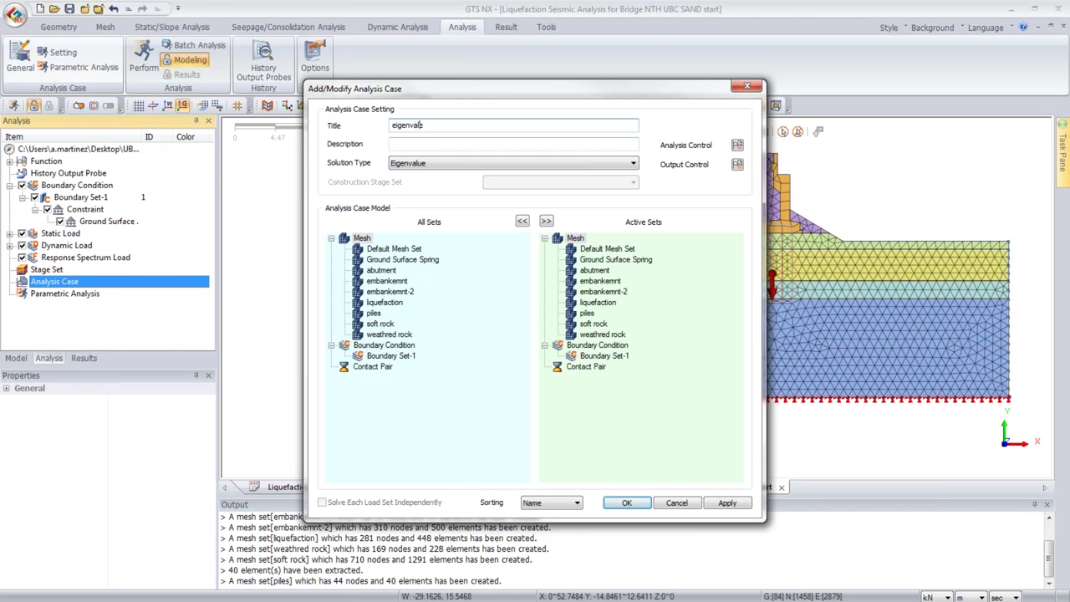
pyautogui.write('u')
# Step: Define a 2 m water level, 30 modes, the Sturm sequence check and undrained material behavior in the analysis control, and save the case
pyautogui.click(737, 146)
pyautogui.click(489, 205)
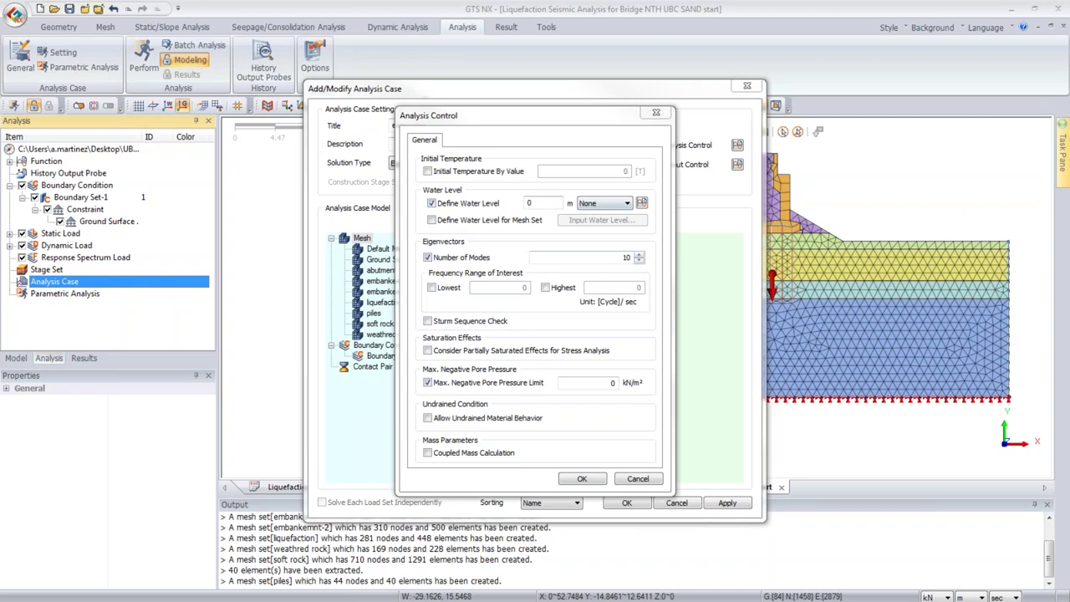
pyautogui.doubleClick(551, 203)
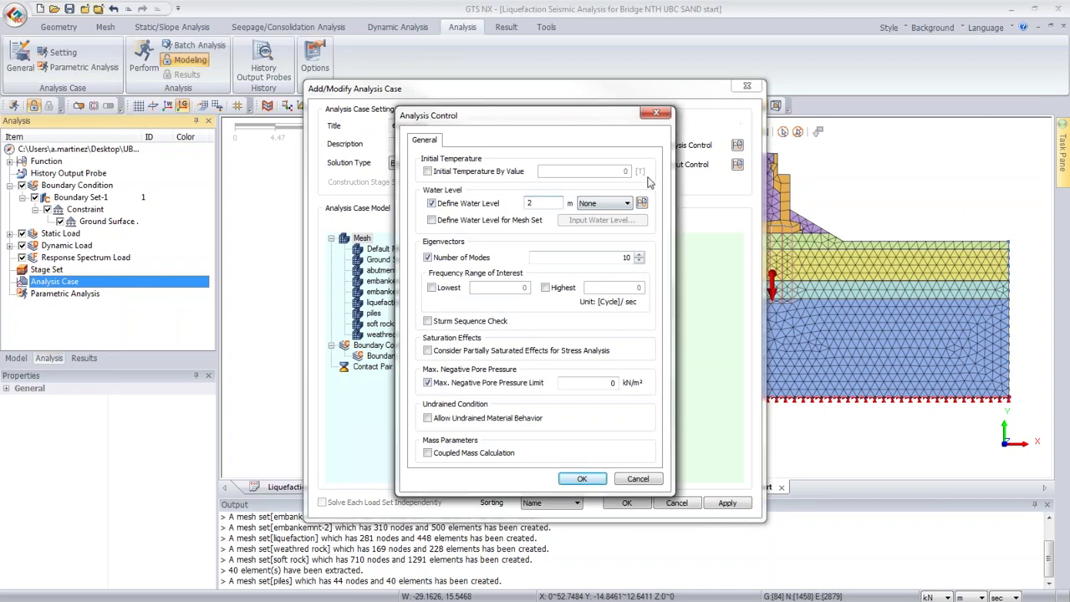
pyautogui.click(623, 259)
pyautogui.click(493, 326)
pyautogui.click(535, 417)
pyautogui.click(583, 478)
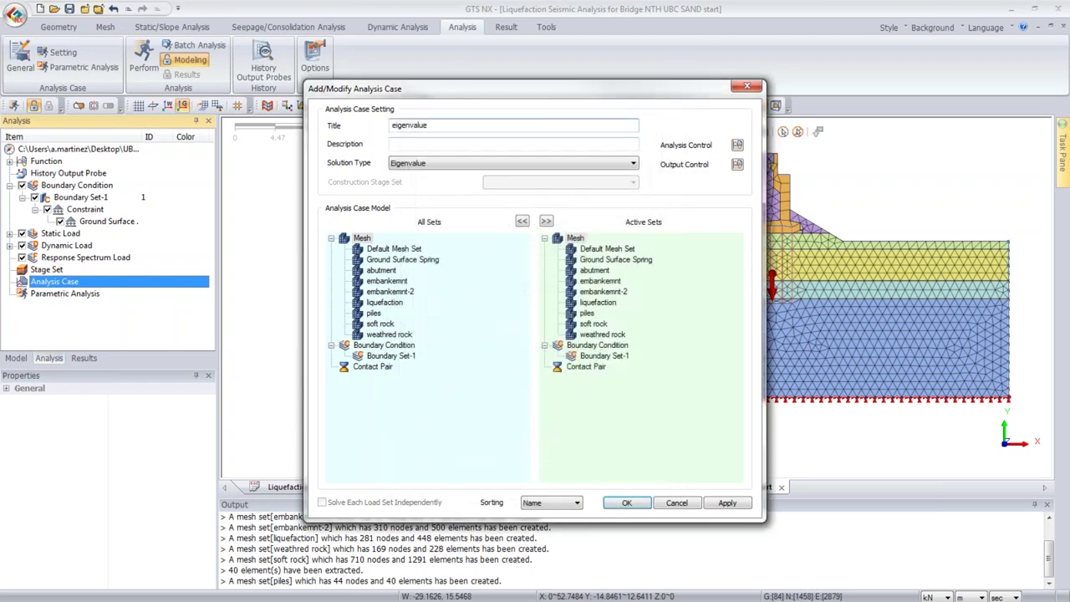
pyautogui.click(623, 502)
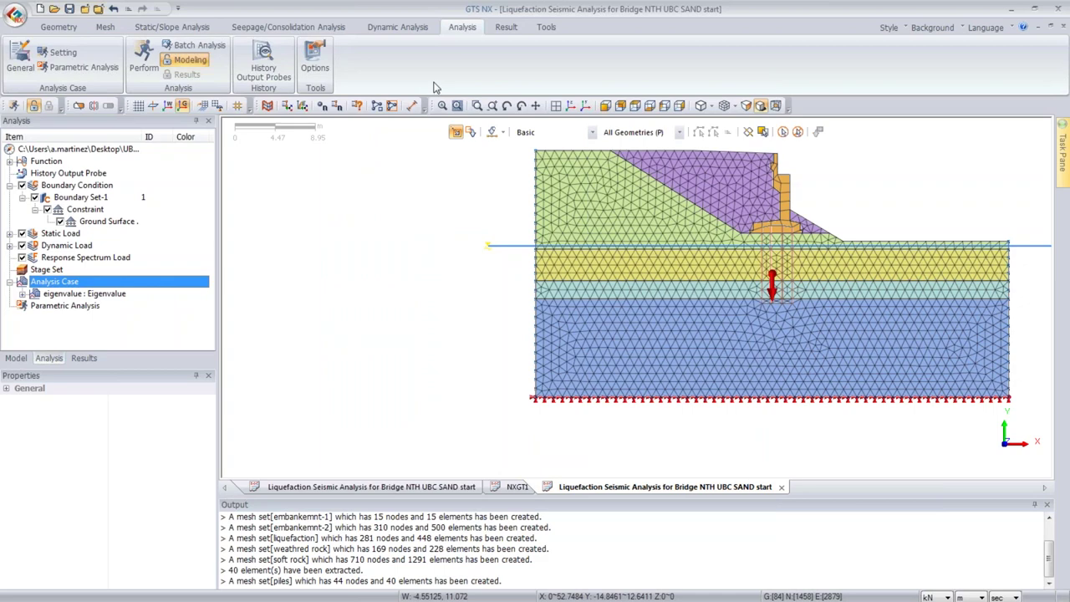
# Step: Solve the eigenvalue case and display the total translation contour of mode 1
pyautogui.click(15, 106)
pyautogui.press('Return')
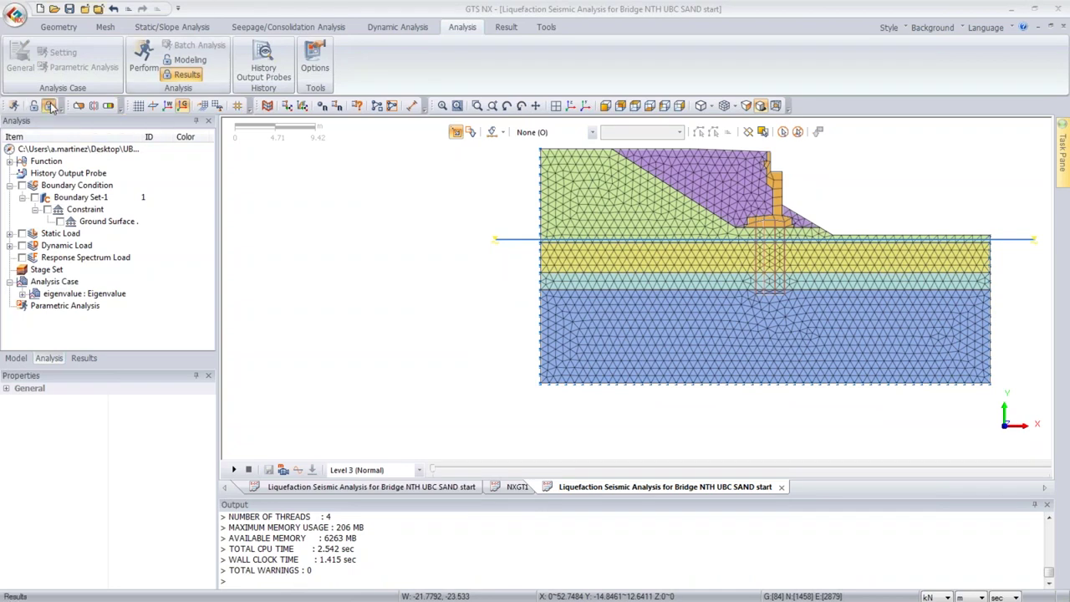
pyautogui.click(87, 358)
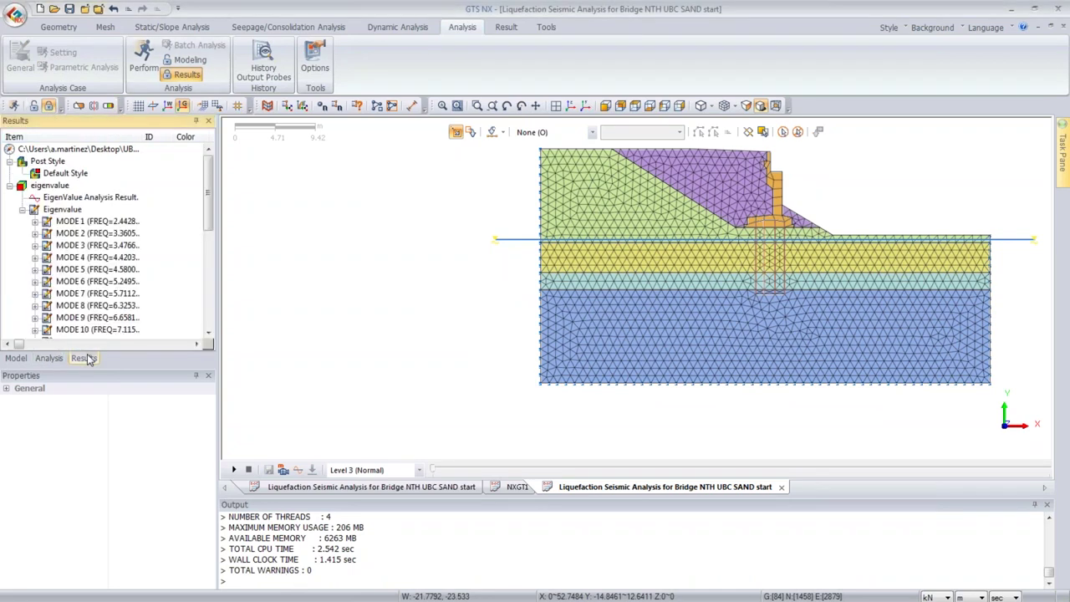
pyautogui.moveTo(109, 366); pyautogui.dragTo(114, 472)
pyautogui.click(36, 221)
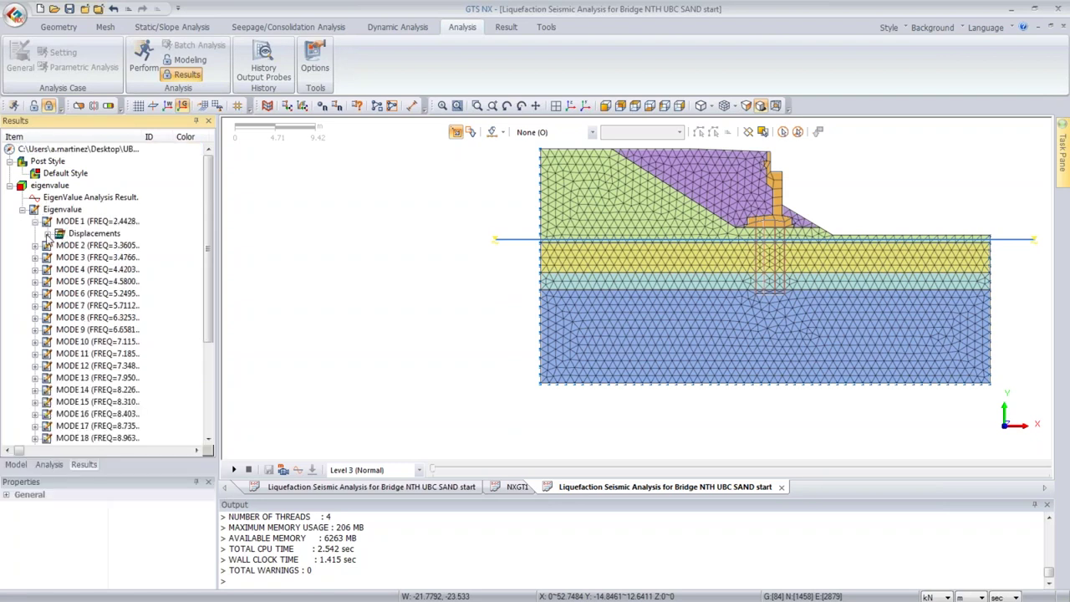
pyautogui.click(47, 234)
pyautogui.doubleClick(115, 246)
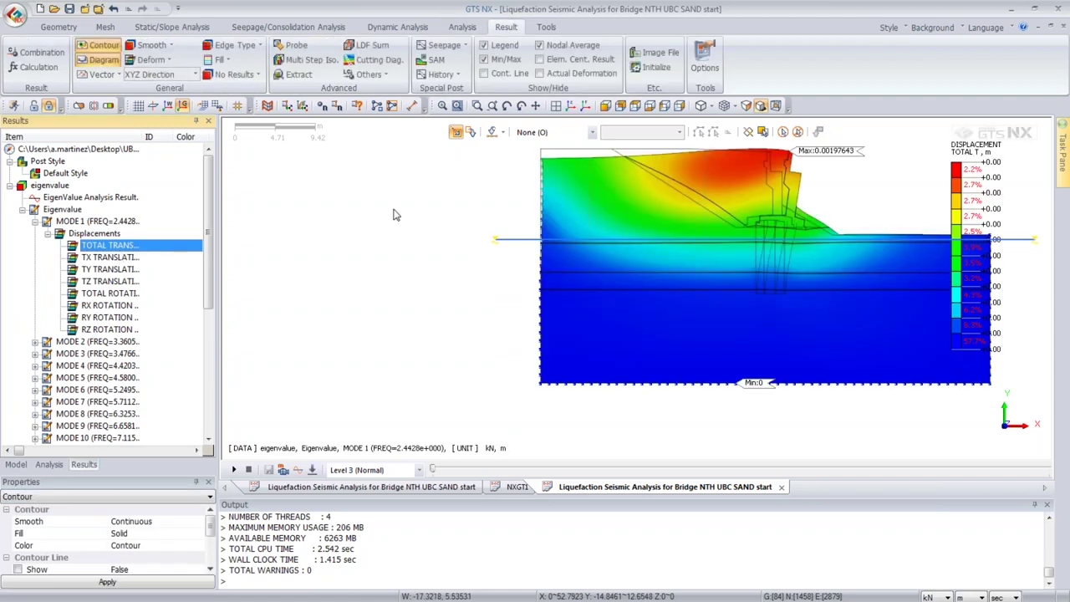
# Step: Examine the real eigenvalues and percentage modal effective masses in the eigenvalue result table, and return to the analysis tree in modeling mode
pyautogui.click(92, 200)
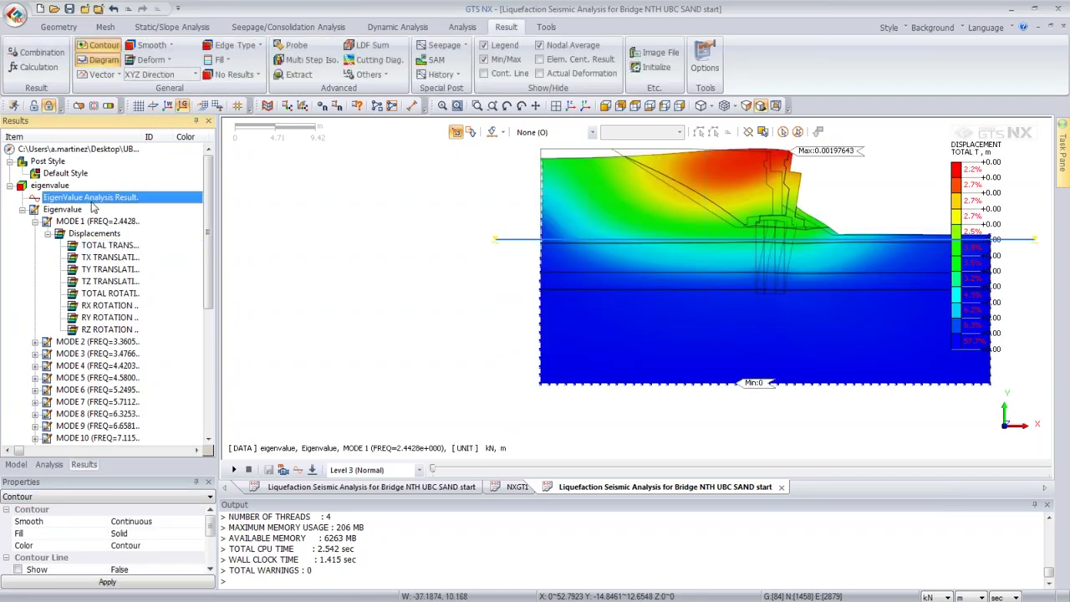
pyautogui.doubleClick(98, 202)
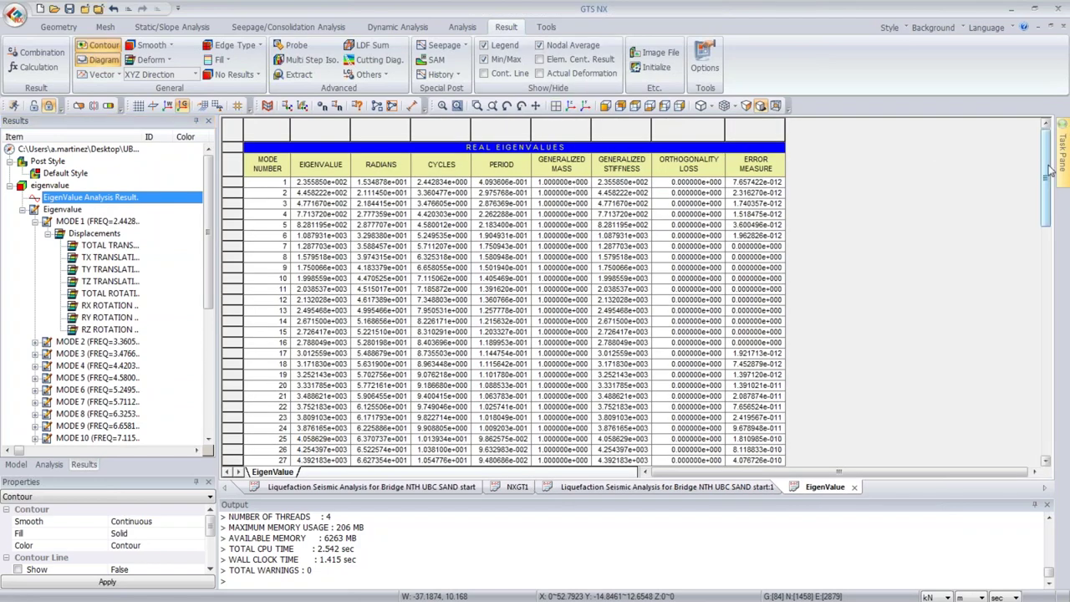
pyautogui.moveTo(1051, 174); pyautogui.dragTo(1048, 374)
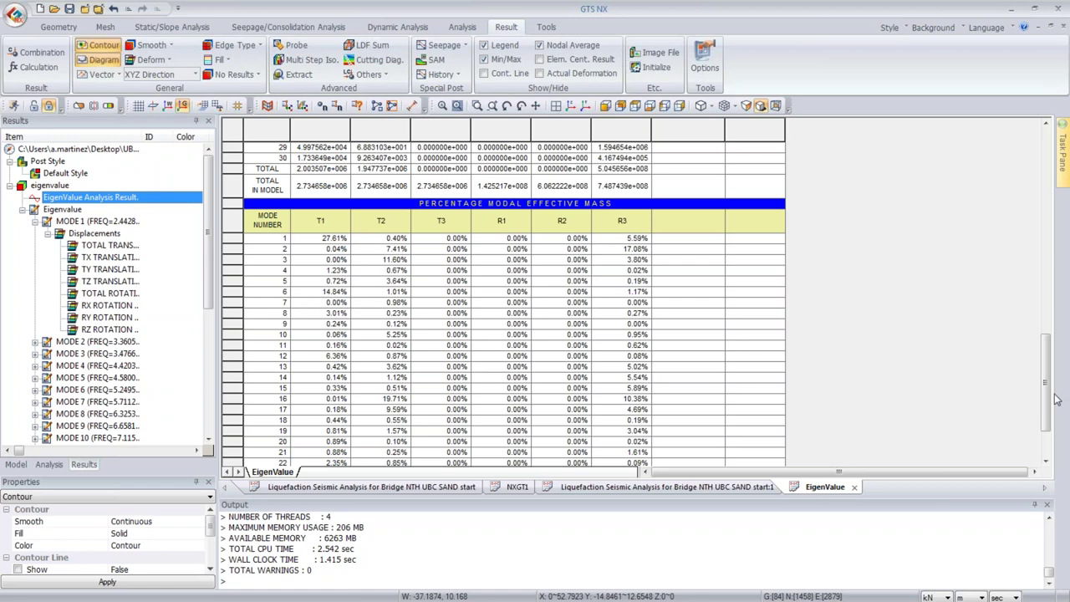
pyautogui.moveTo(1051, 400); pyautogui.dragTo(1045, 188)
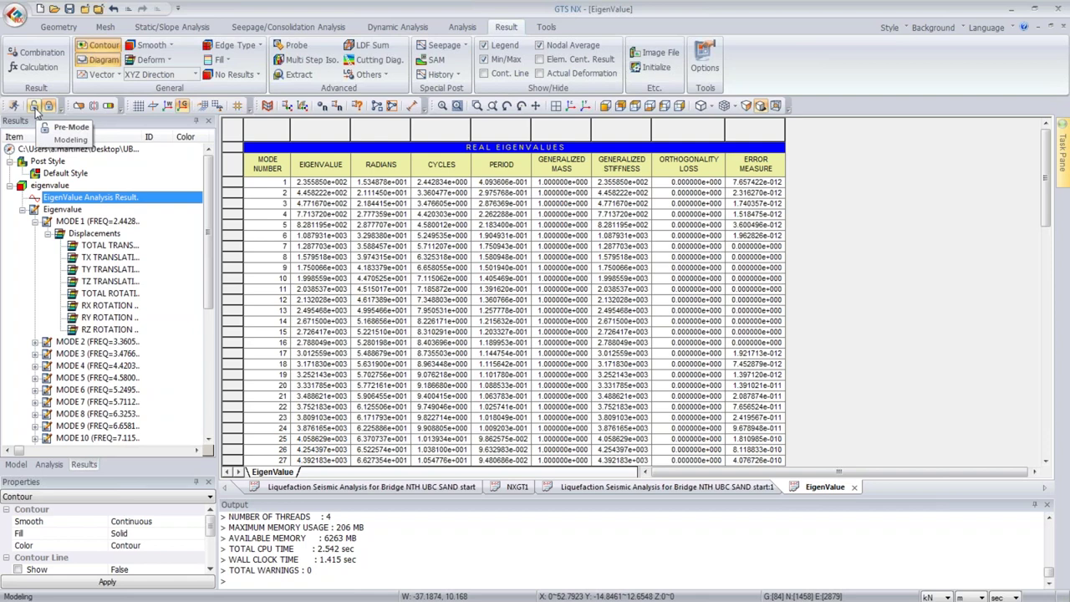
pyautogui.click(690, 484)
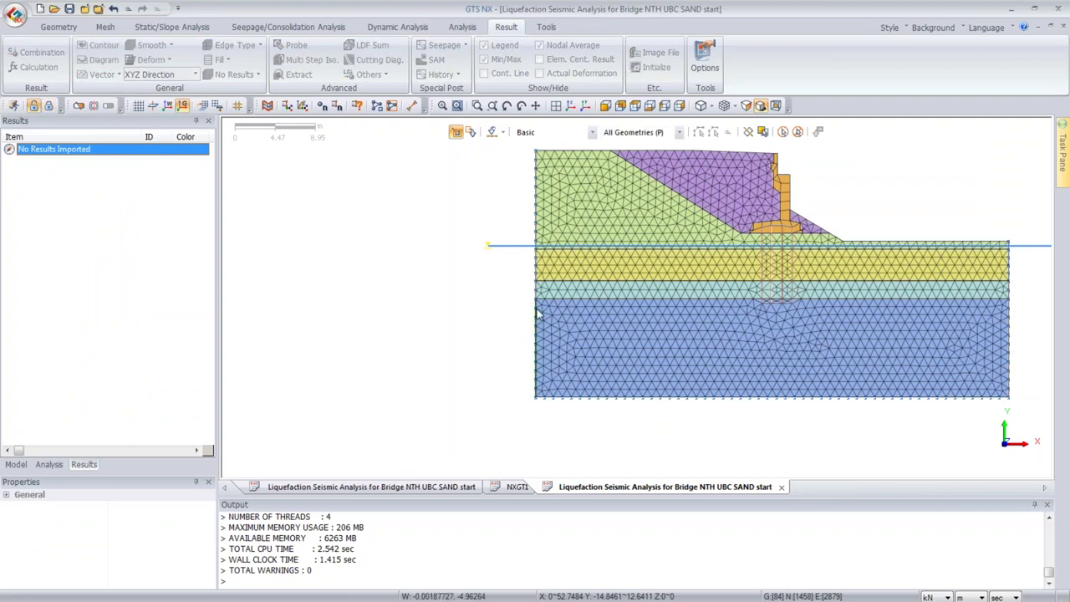
pyautogui.click(42, 465)
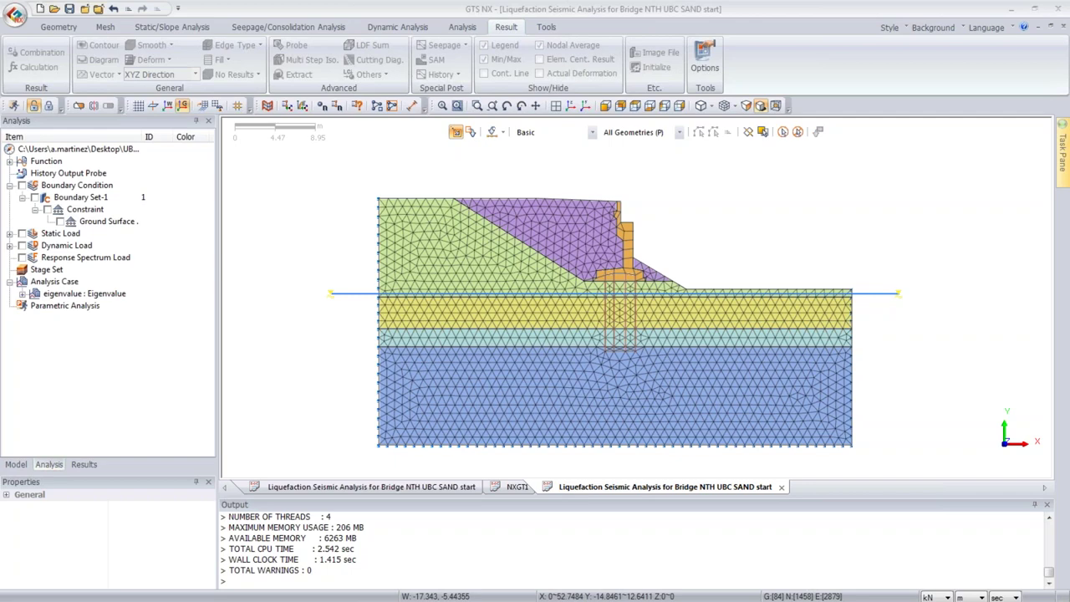
# Step: Switch to PowerPoint, read the Step 11 slides on creating free field elements with an absorbent boundary, and return to GTS NX
pyautogui.hotkey('alt', 'Tab')
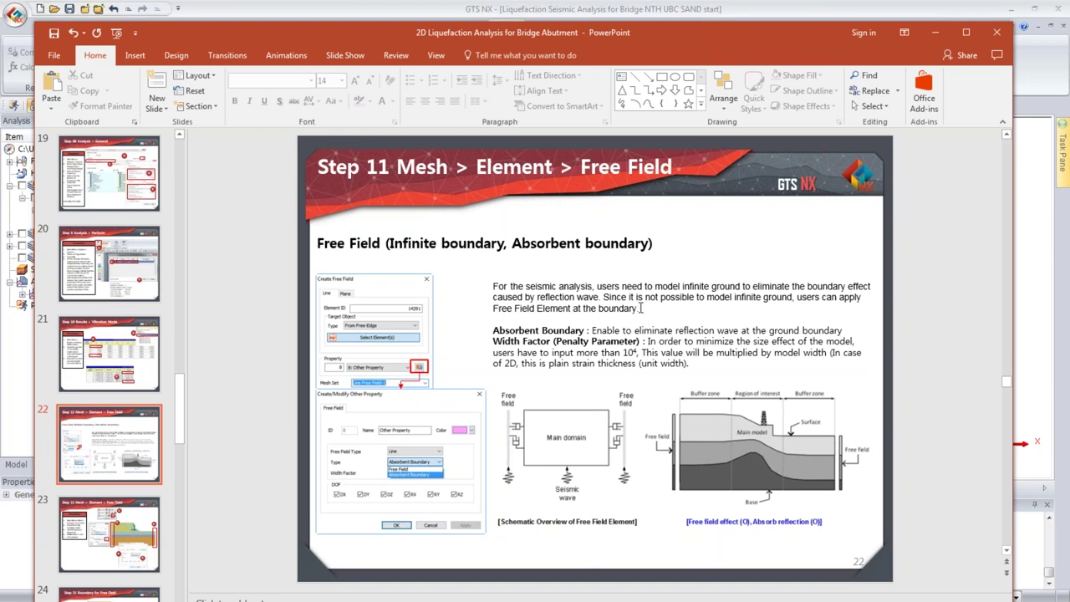
pyautogui.scroll(-1, 640, 307)
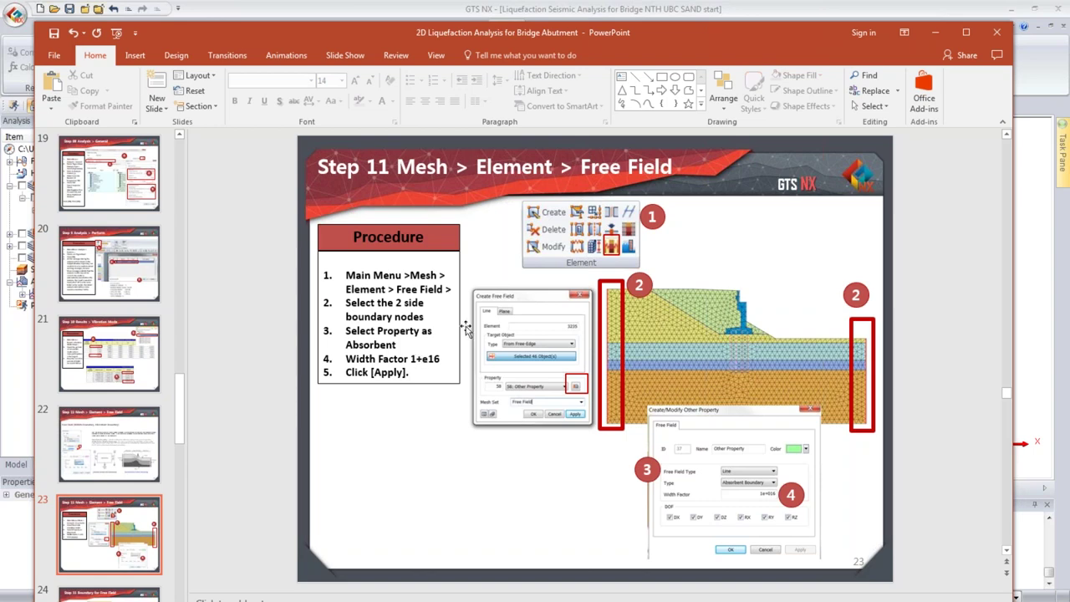
pyautogui.click(903, 32)
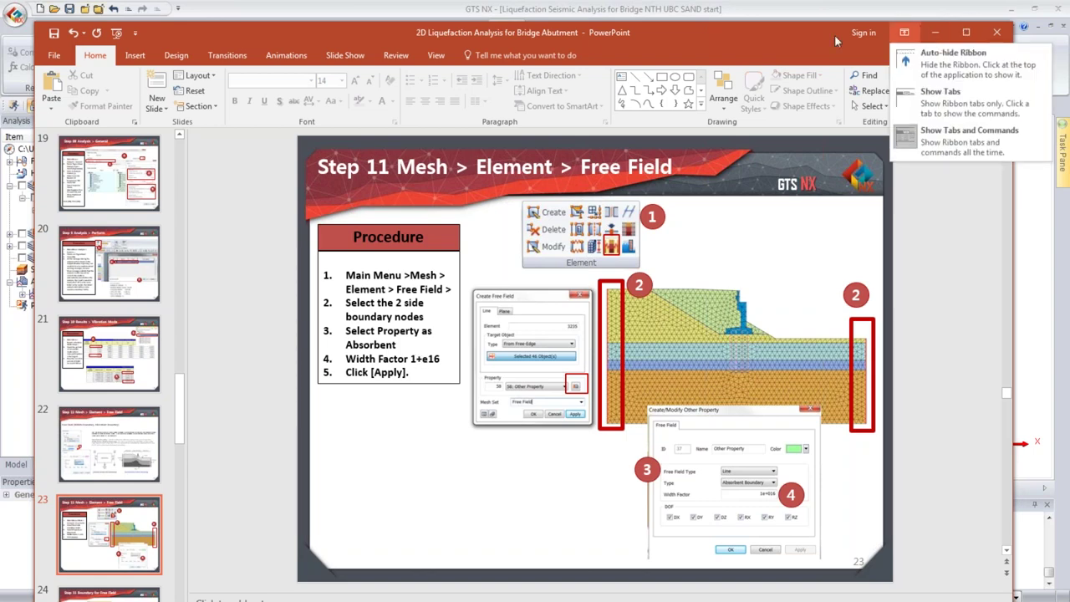
pyautogui.click(785, 10)
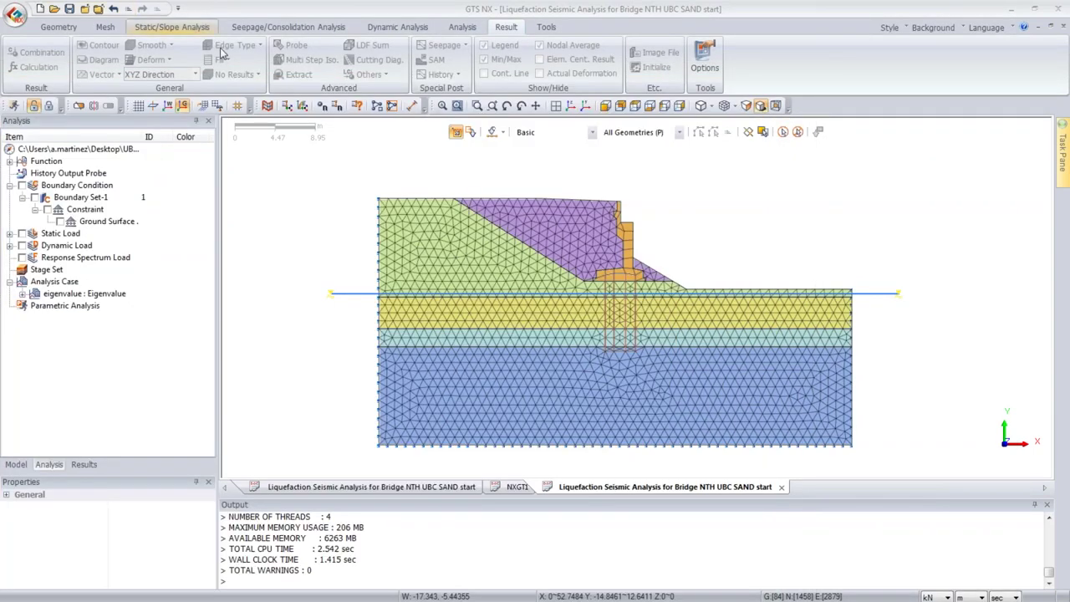
# Step: Hide the Ground Surface Spring mesh set to expose the model's side edges for free field creation
pyautogui.click(23, 464)
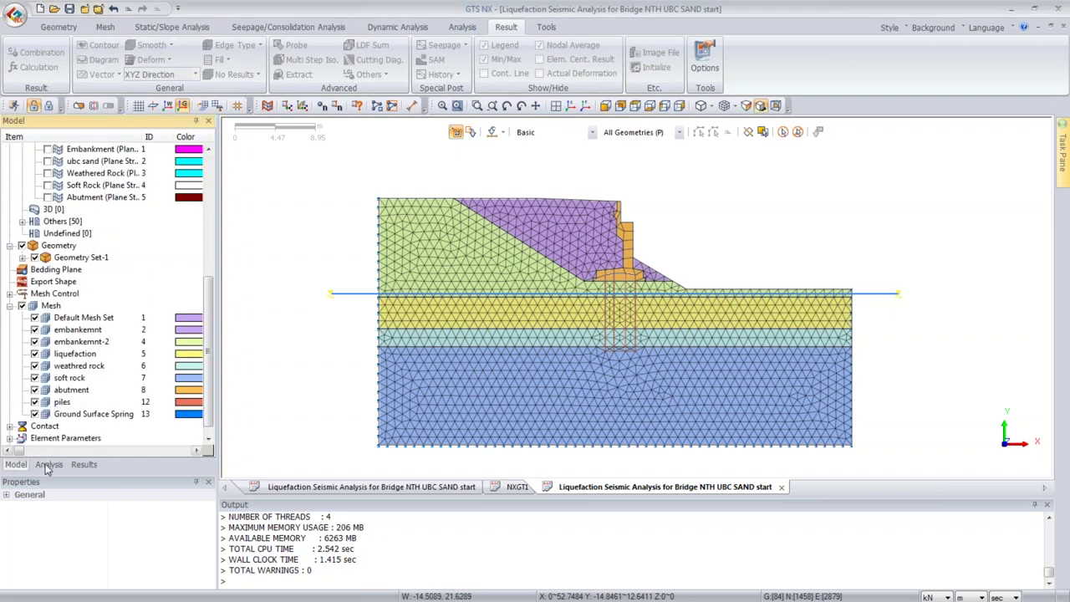
pyautogui.click(65, 415)
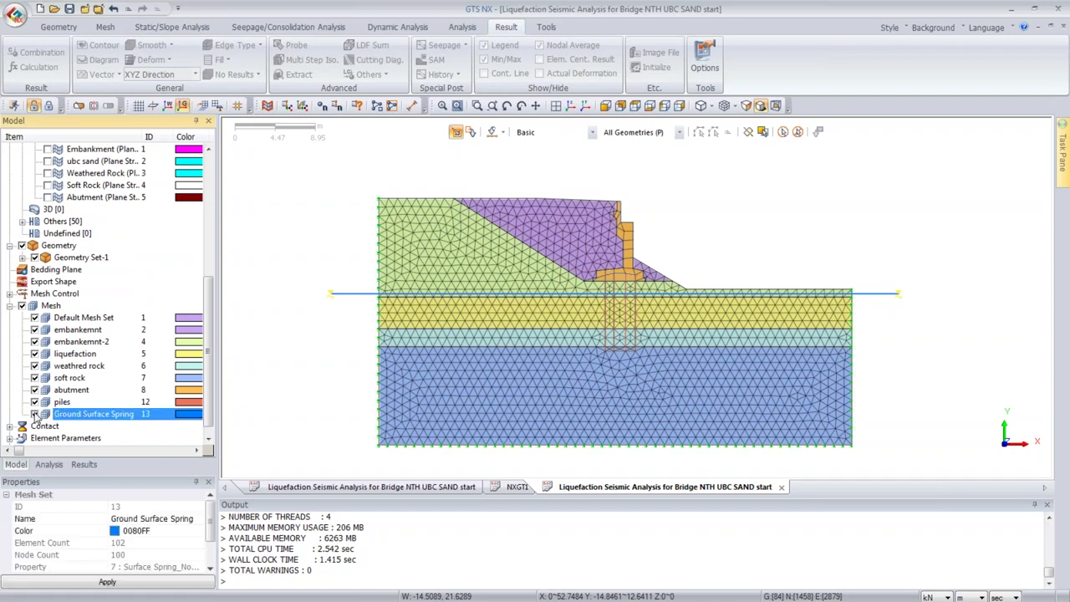
pyautogui.click(35, 415)
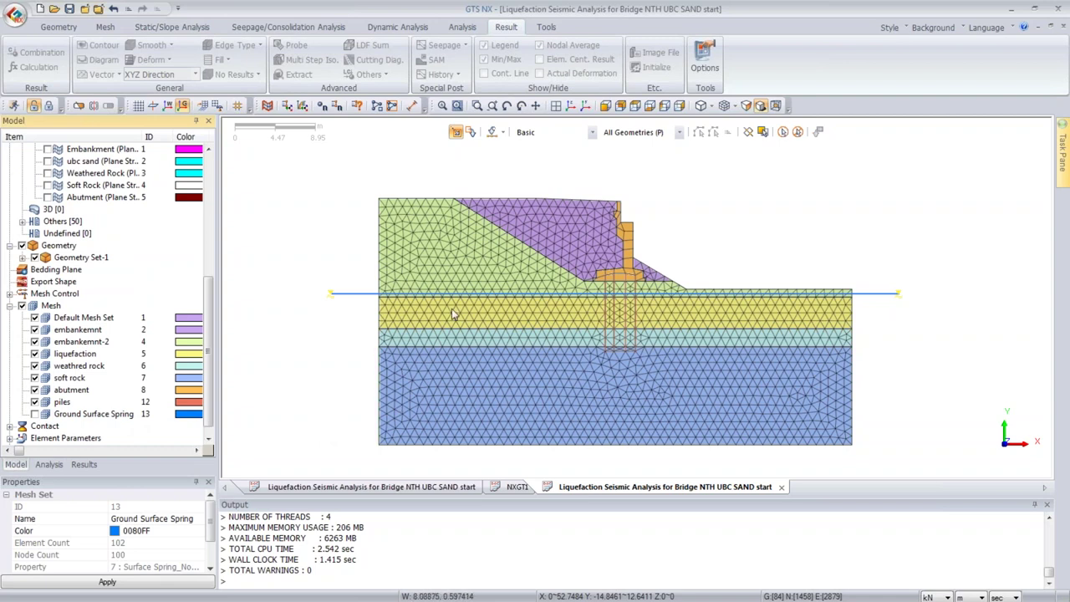
pyautogui.click(104, 28)
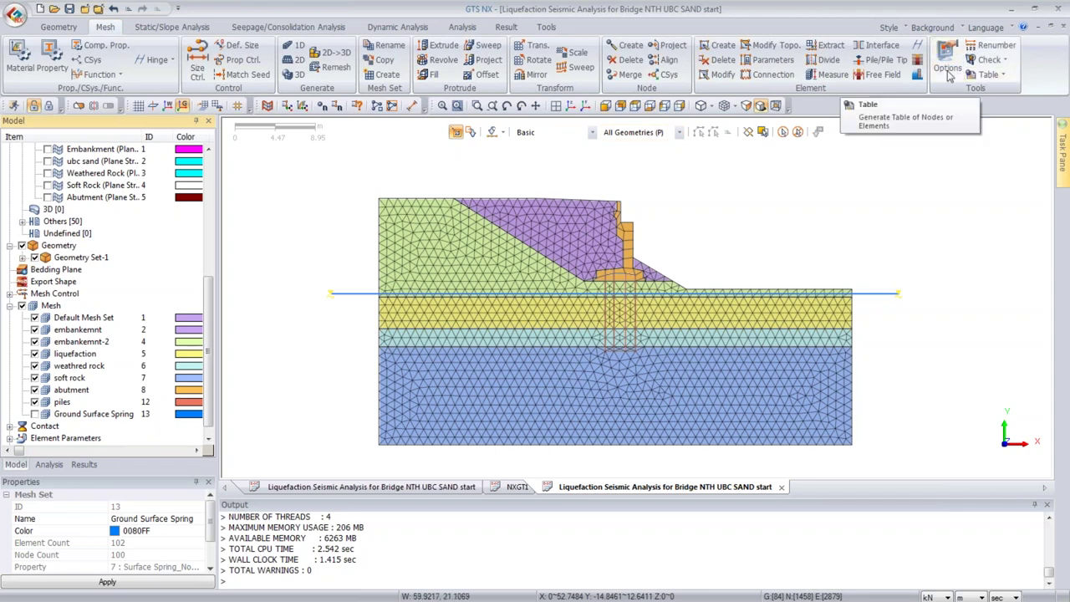
# Step: Start creating a line free field from free edges and define its property with type Absorbent Boundary and width factor 1e+016
pyautogui.click(876, 74)
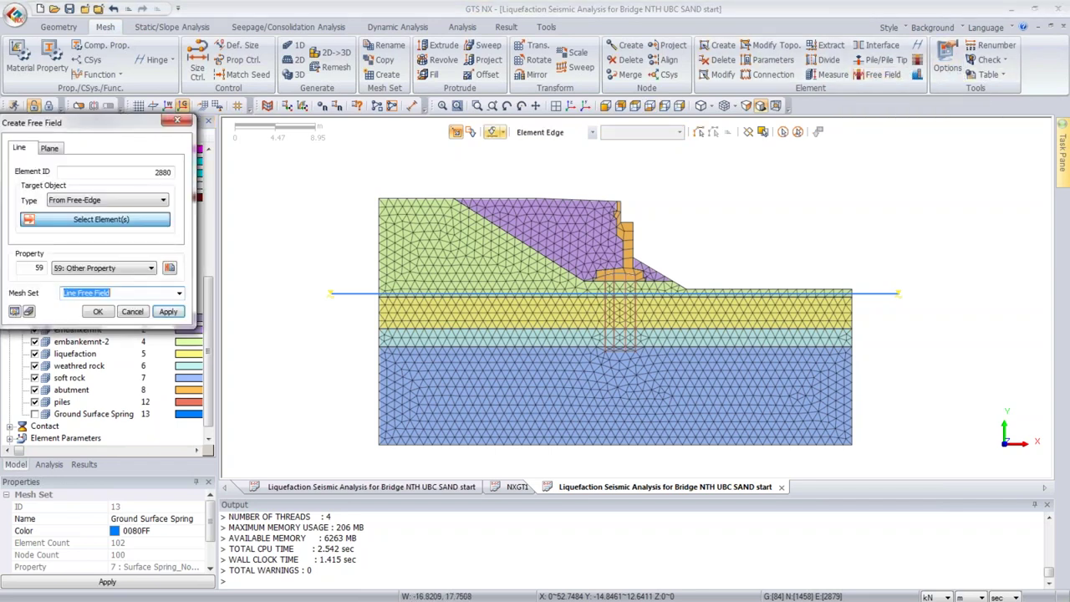
pyautogui.click(170, 268)
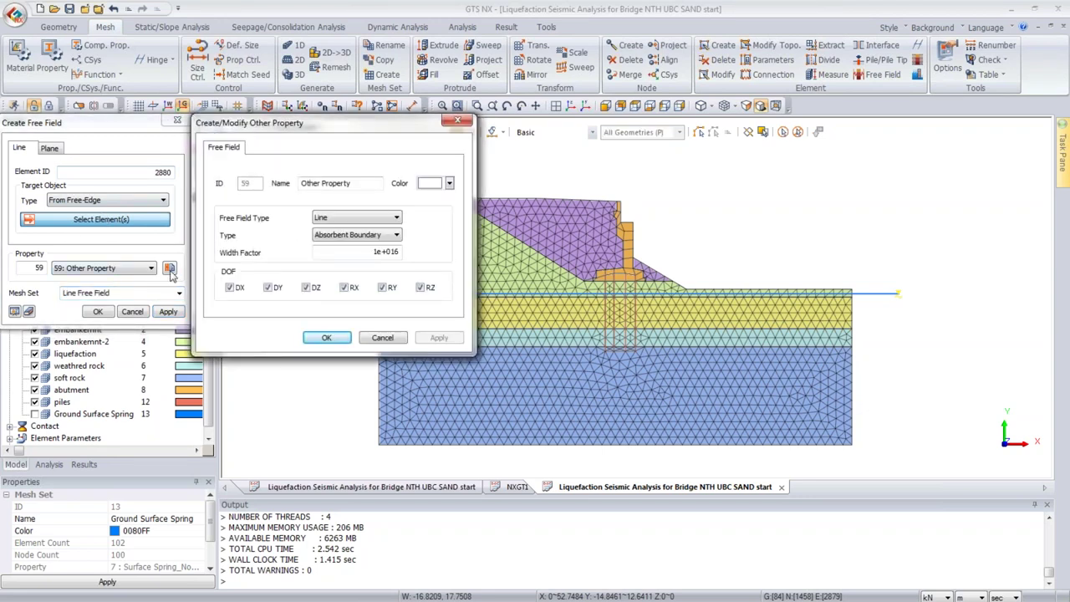
pyautogui.click(358, 236)
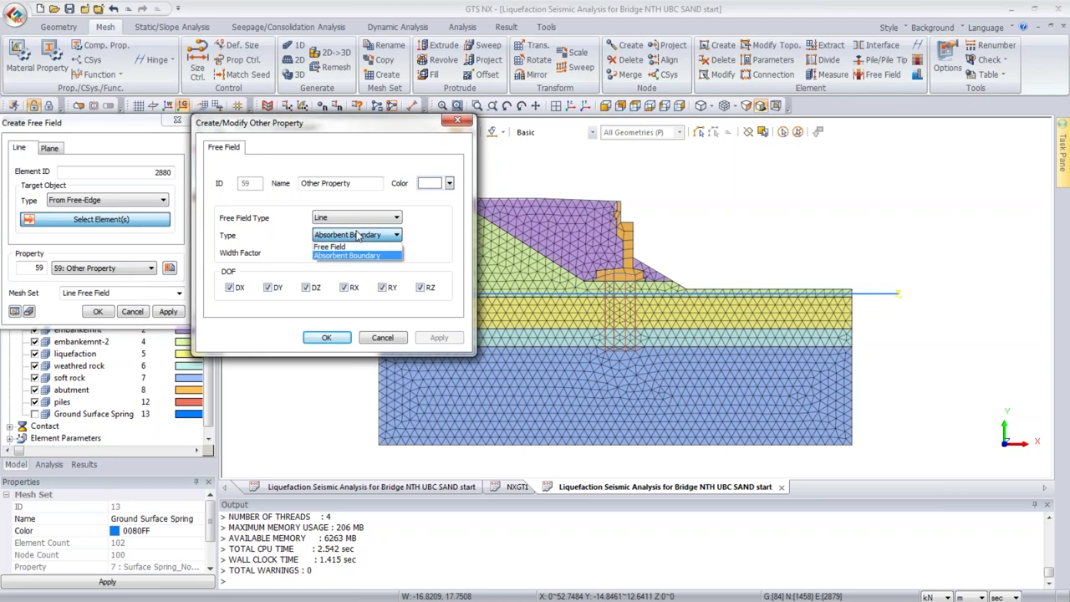
pyautogui.click(380, 255)
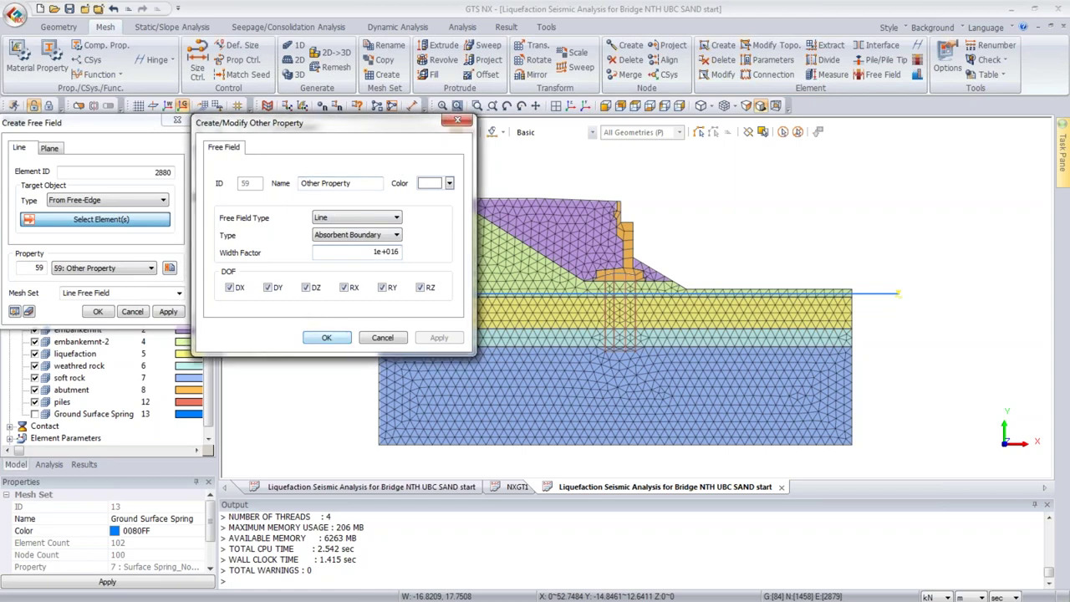
pyautogui.click(322, 337)
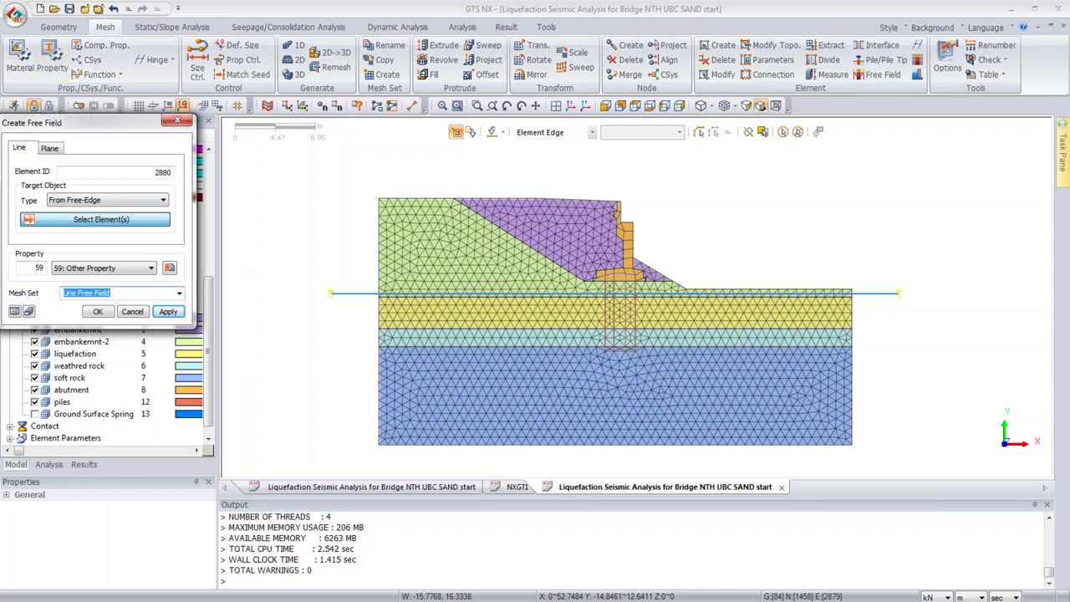
# Step: Select the vertical free edges along both sides of the model and create the free field elements in mesh set Line Free Field
pyautogui.moveTo(306, 175); pyautogui.dragTo(348, 351)
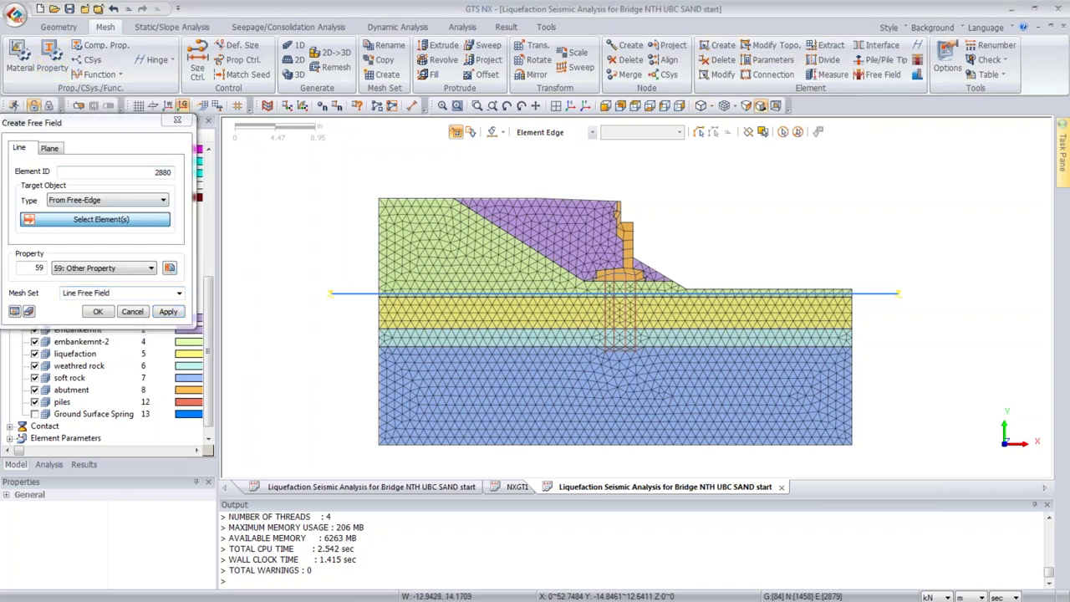
pyautogui.moveTo(293, 171); pyautogui.dragTo(386, 467)
pyautogui.moveTo(958, 259); pyautogui.dragTo(853, 462)
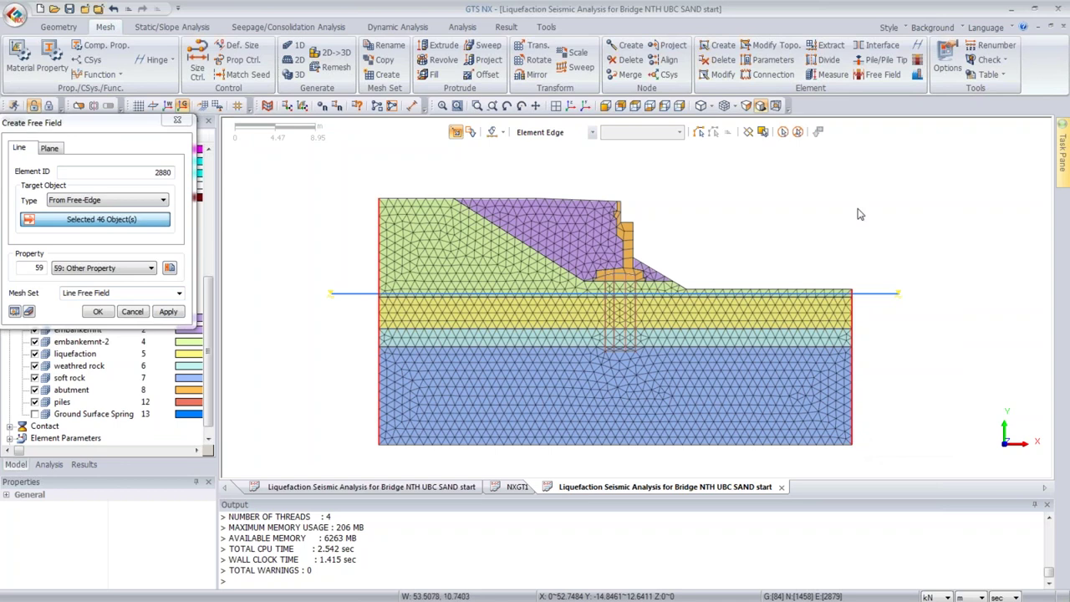
pyautogui.click(97, 313)
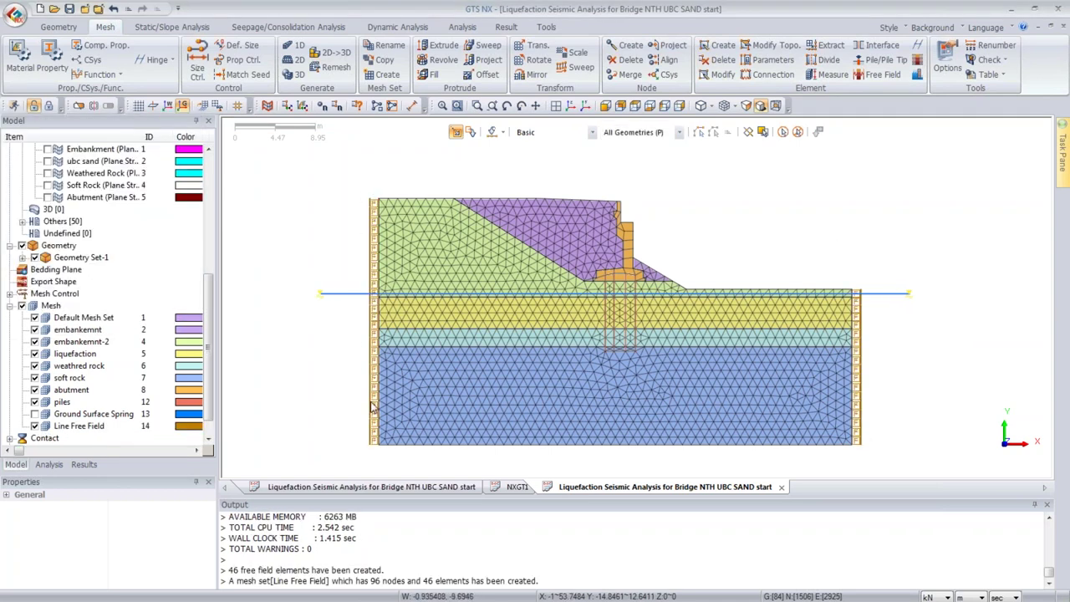
# Step: Display only the Line Free Field mesh set to inspect the new side elements, and restore the display of the other mesh sets
pyautogui.rightClick(882, 275)
pyautogui.click(865, 244)
pyautogui.click(22, 305)
pyautogui.click(42, 428)
pyautogui.click(35, 427)
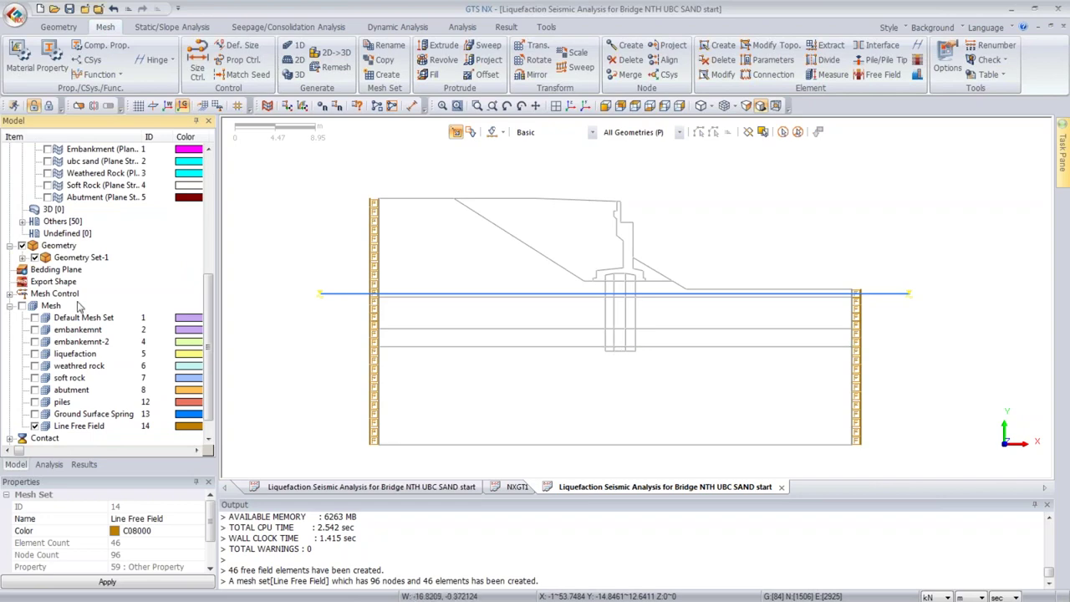
pyautogui.click(22, 306)
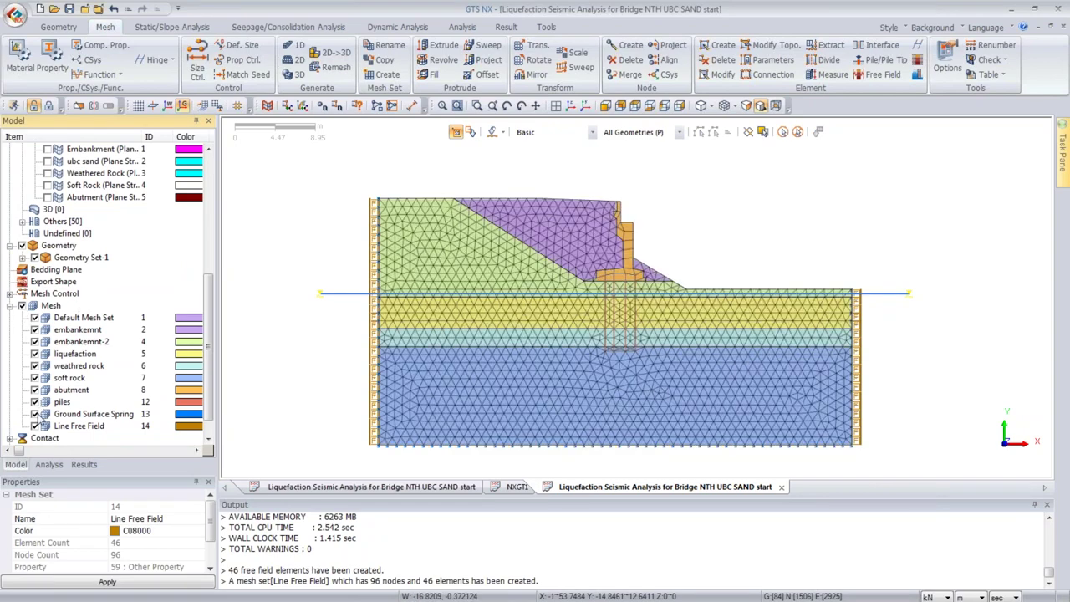
# Step: Show the Ground Surface Spring constraint and edit it to include the free field base nodes, with Tx, Ty and Tz fixed
pyautogui.click(49, 464)
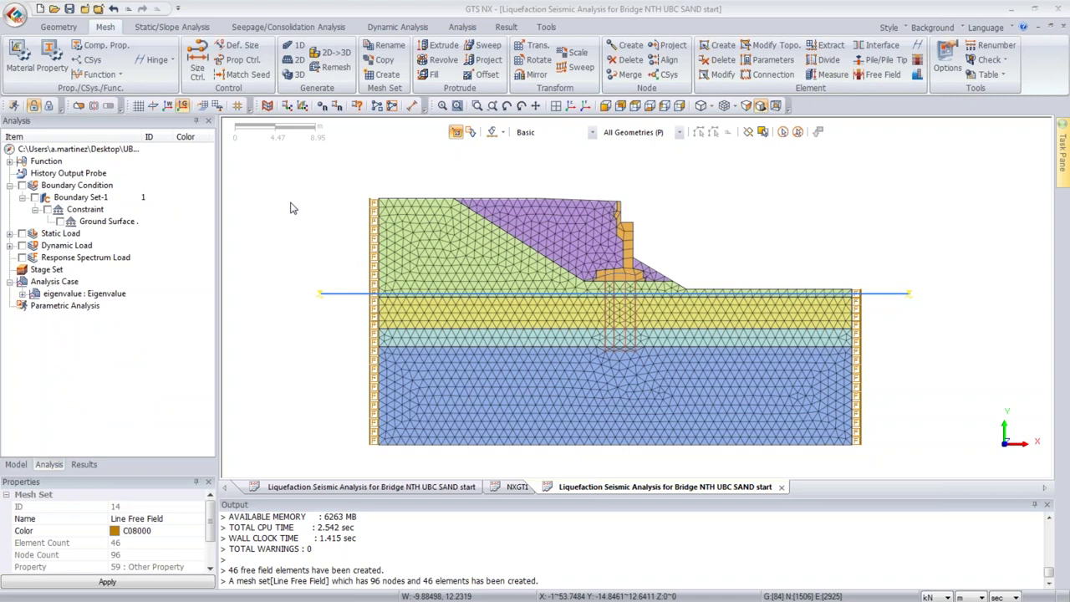
pyautogui.click(59, 221)
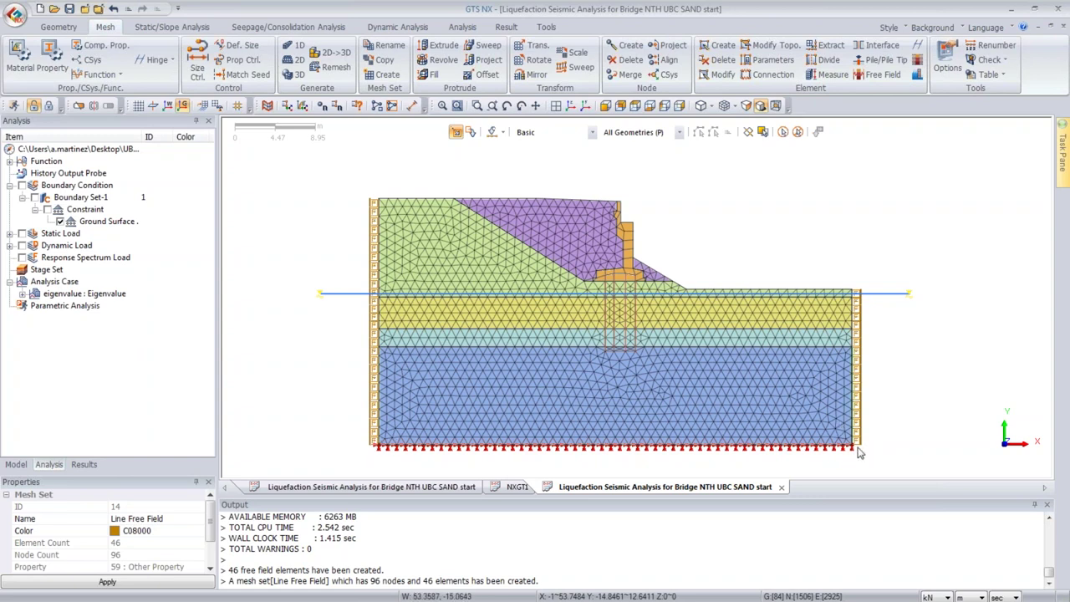
pyautogui.rightClick(123, 221)
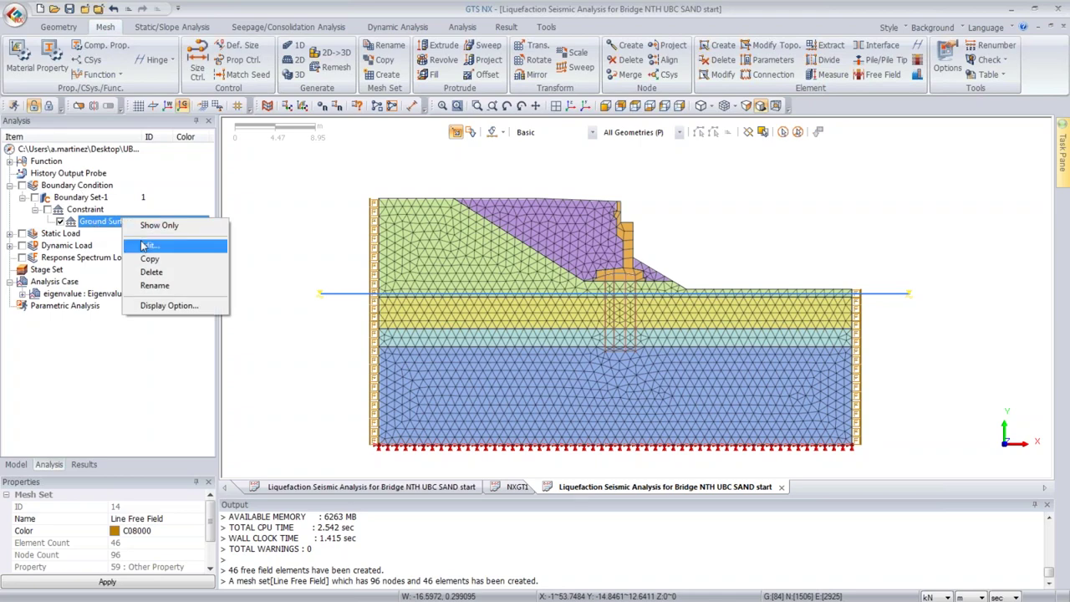
pyautogui.click(148, 245)
pyautogui.moveTo(82, 125); pyautogui.dragTo(249, 167)
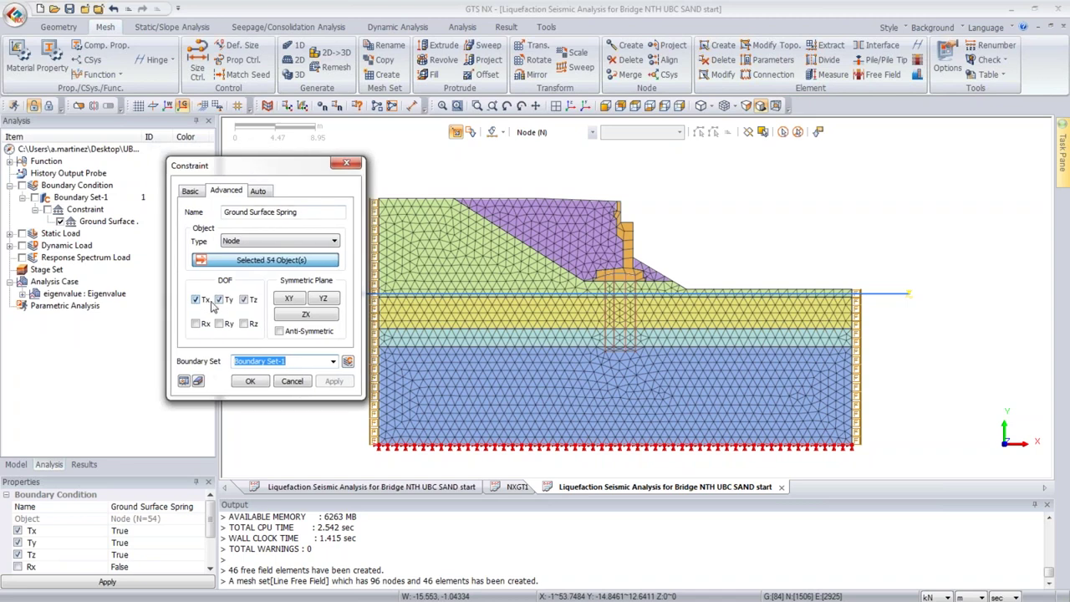
pyautogui.moveTo(343, 443); pyautogui.dragTo(961, 483)
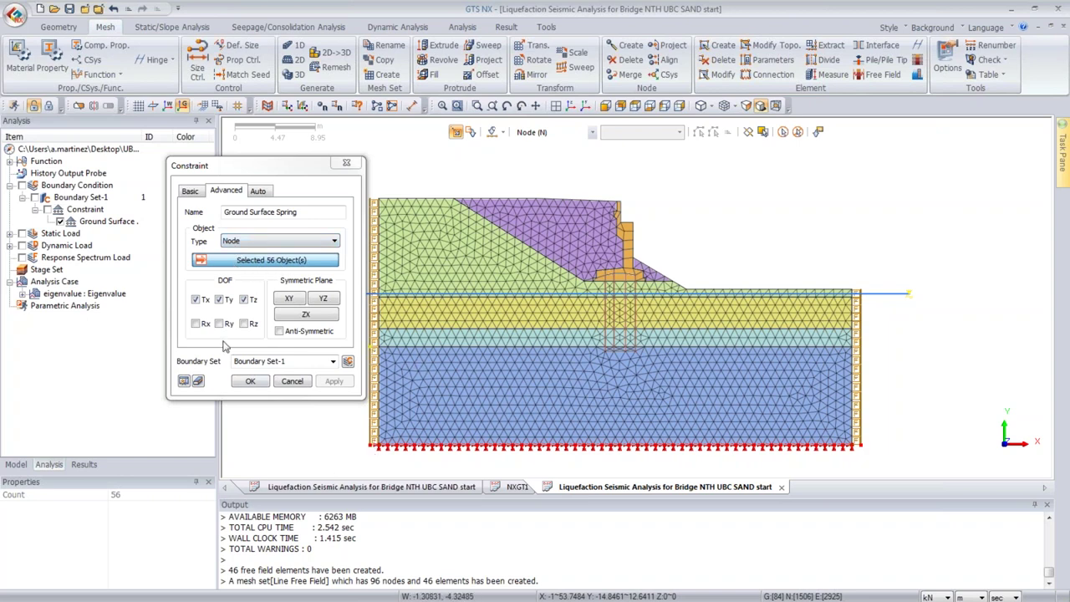
pyautogui.click(250, 380)
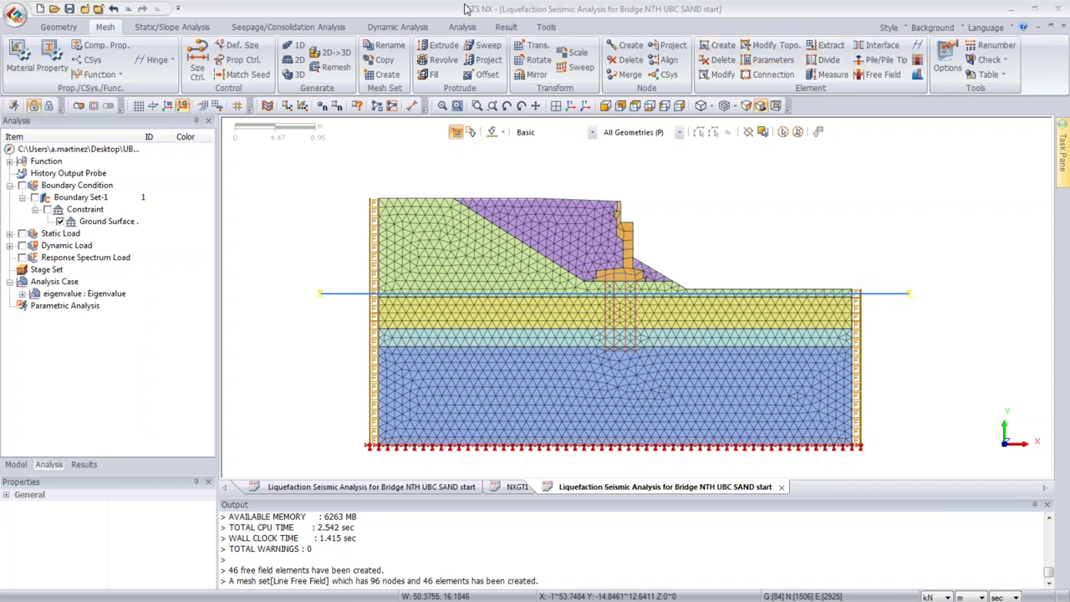
# Step: Start a ground acceleration load in the X direction and open its list of time forcing functions
pyautogui.click(397, 26)
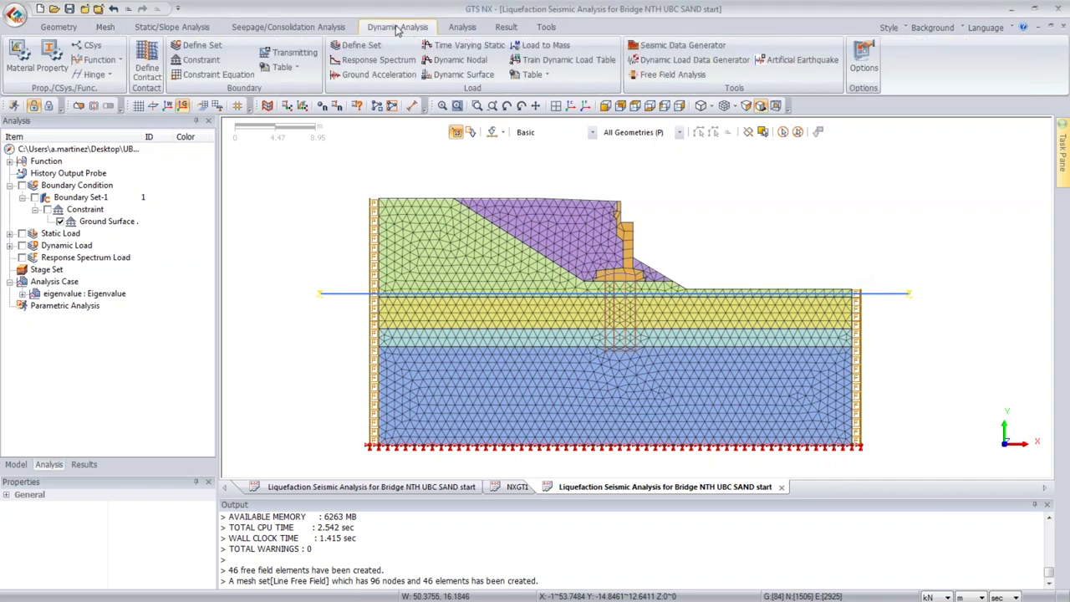
pyautogui.click(362, 78)
pyautogui.click(368, 79)
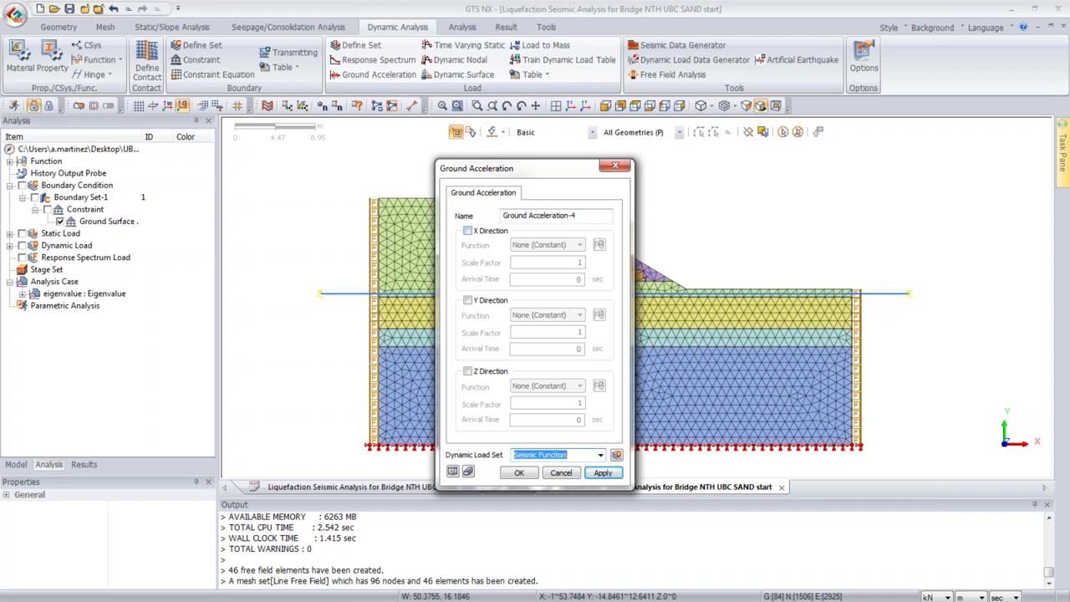
pyautogui.click(479, 235)
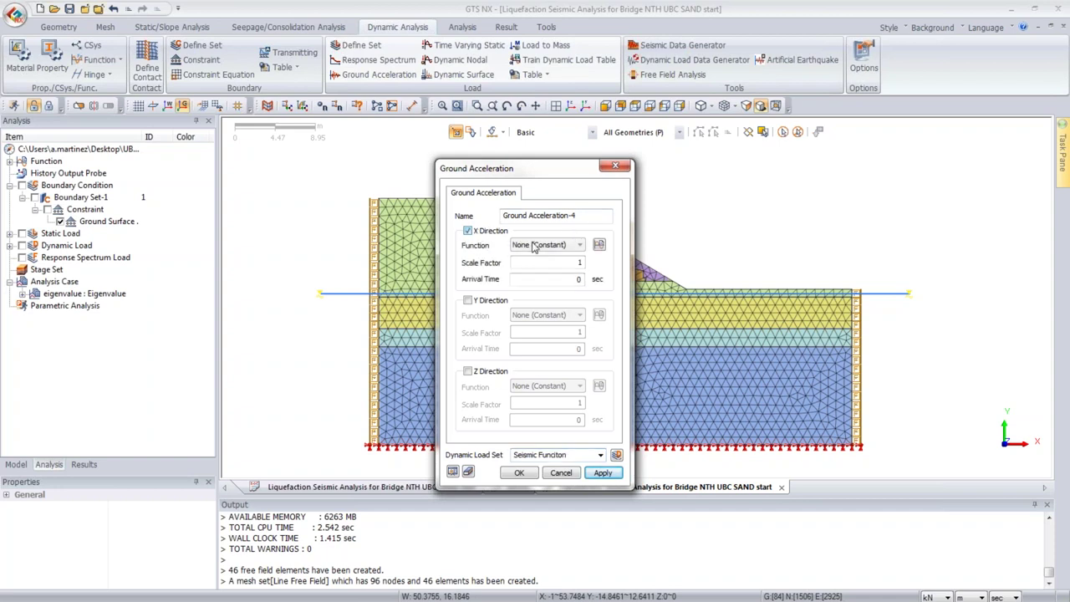
pyautogui.click(598, 244)
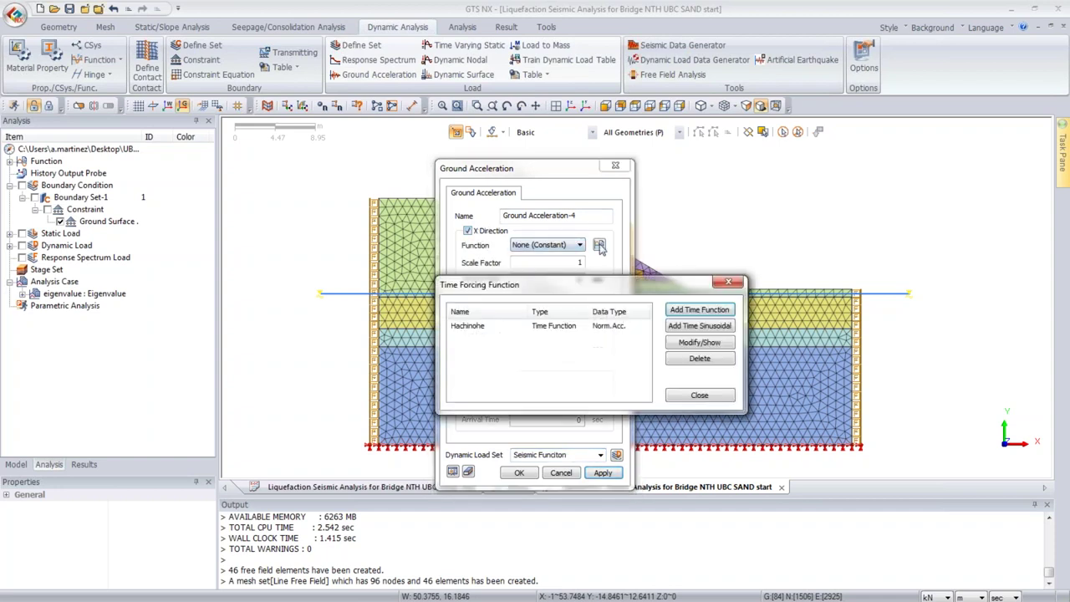
# Step: Start a new time history load function and look at the built-in earthquake acceleration record generator without generating a record
pyautogui.click(696, 313)
pyautogui.moveTo(575, 278); pyautogui.dragTo(449, 165)
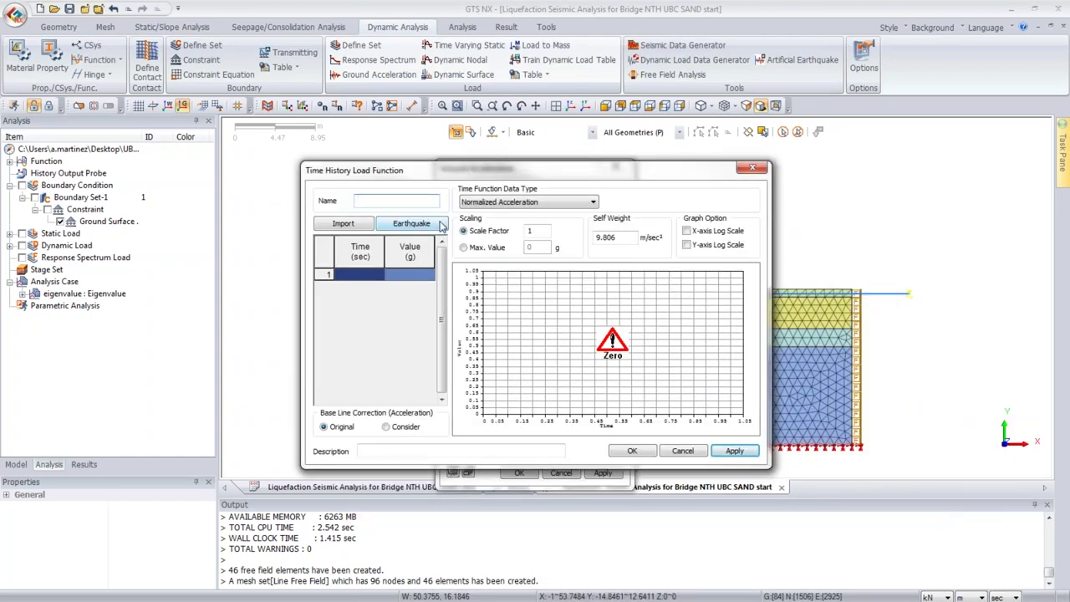
pyautogui.click(411, 224)
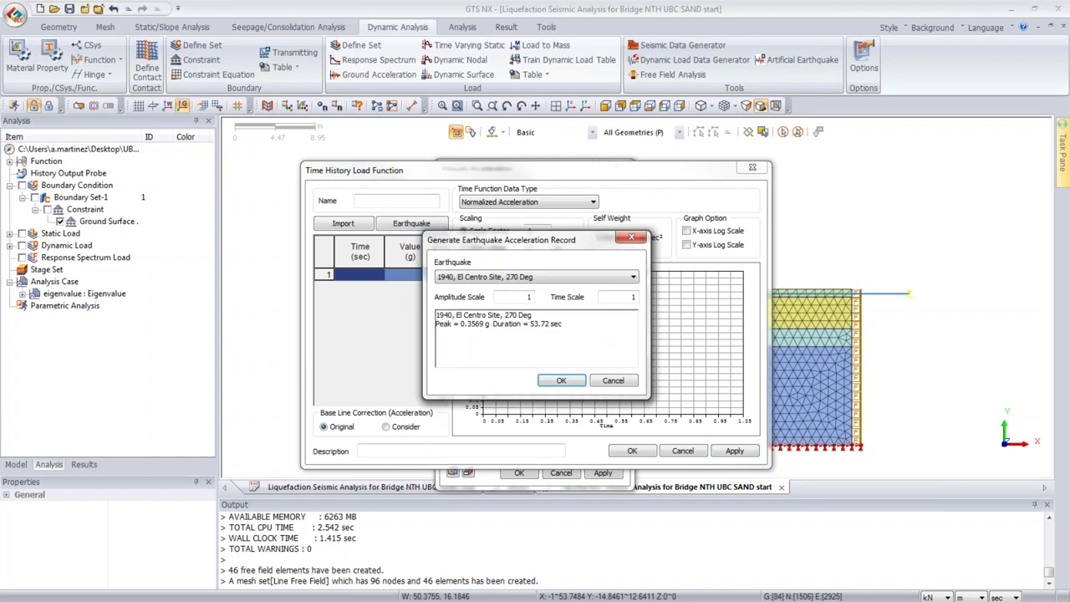
pyautogui.click(631, 239)
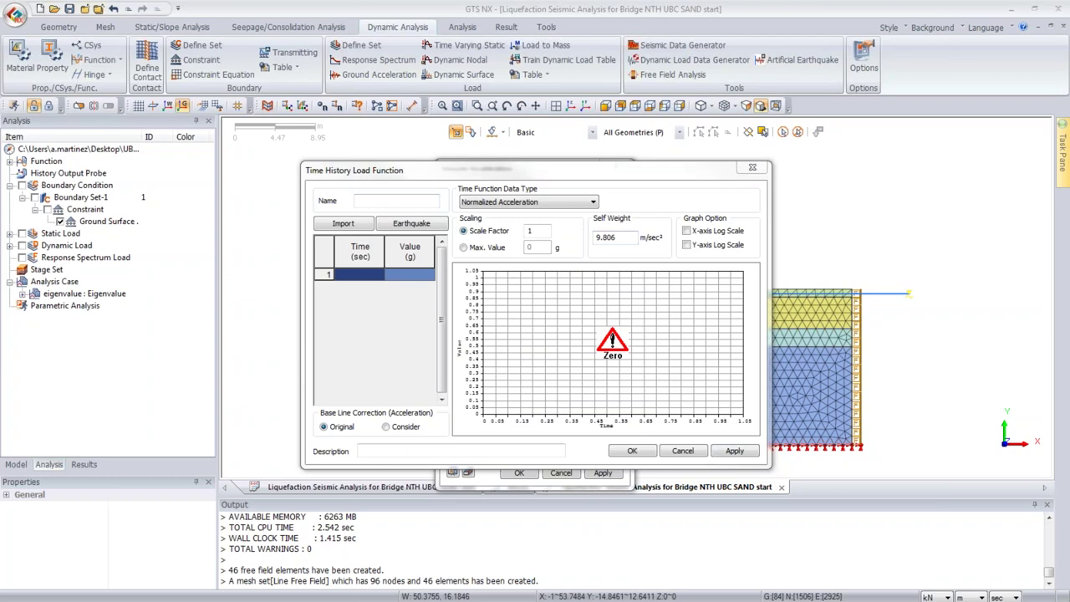
# Step: Switch to Excel, copy the time and acceleration data in A2:B237 of Sheet2, and paste it into the GTS NX time function table
pyautogui.hotkey('alt', 'Tab')
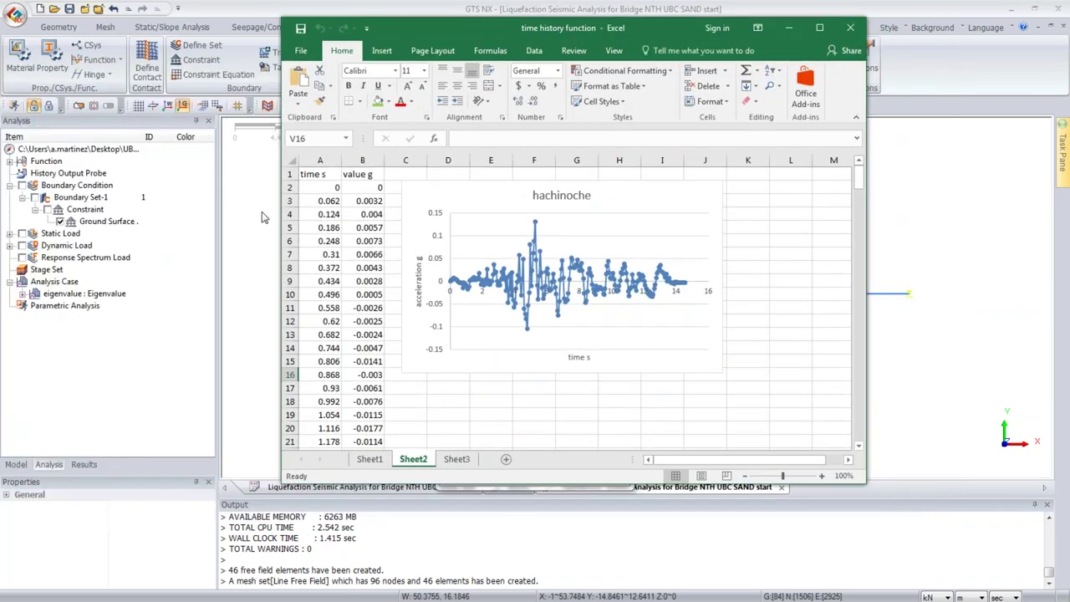
pyautogui.moveTo(321, 189); pyautogui.dragTo(380, 400)
pyautogui.hotkey('ctrl', 'c')
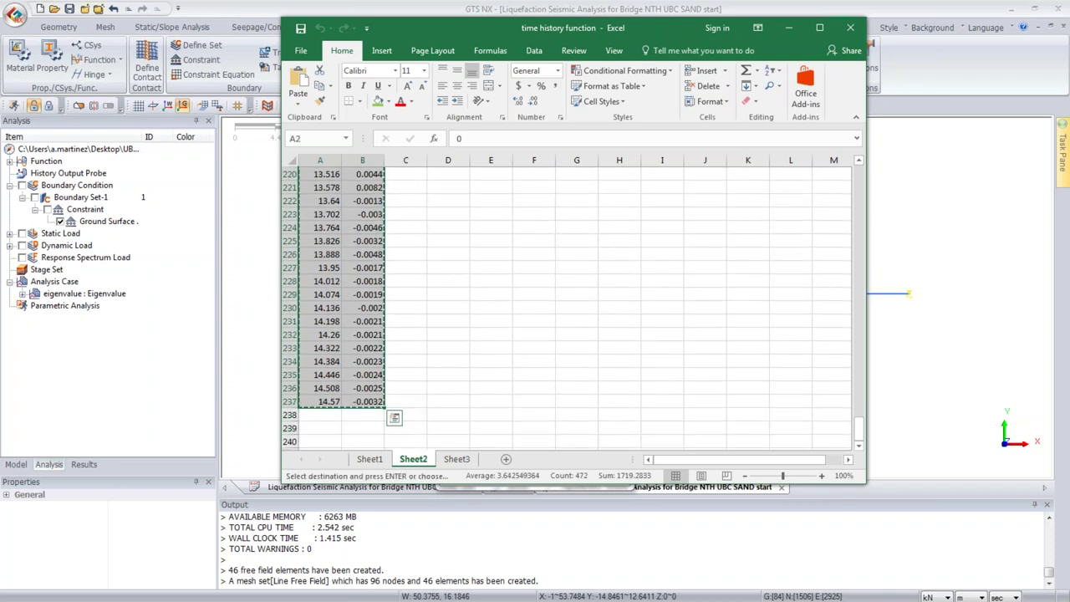
pyautogui.click(789, 28)
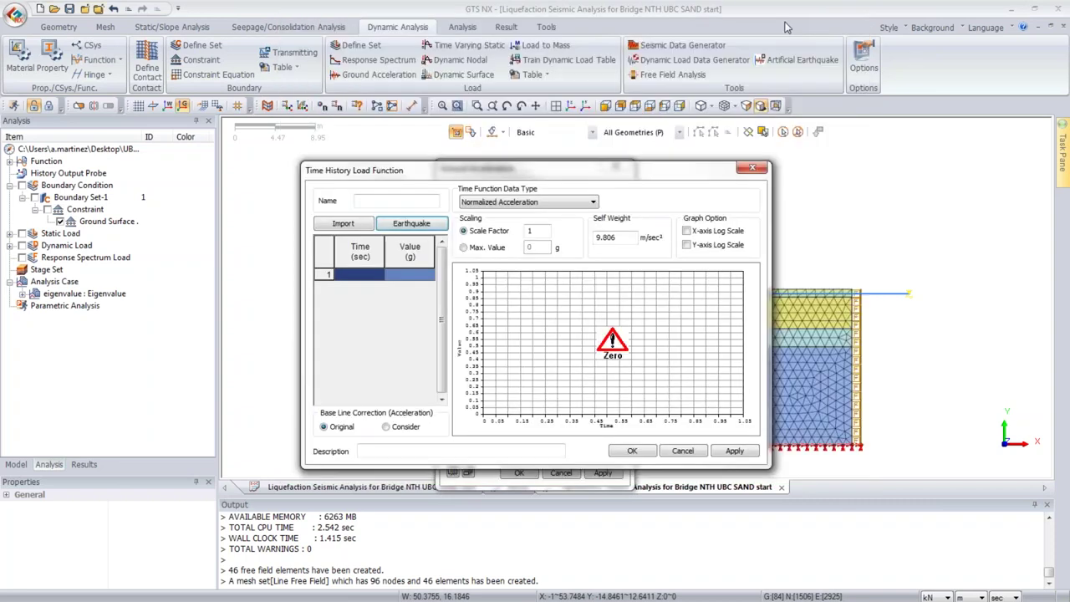
pyautogui.click(371, 276)
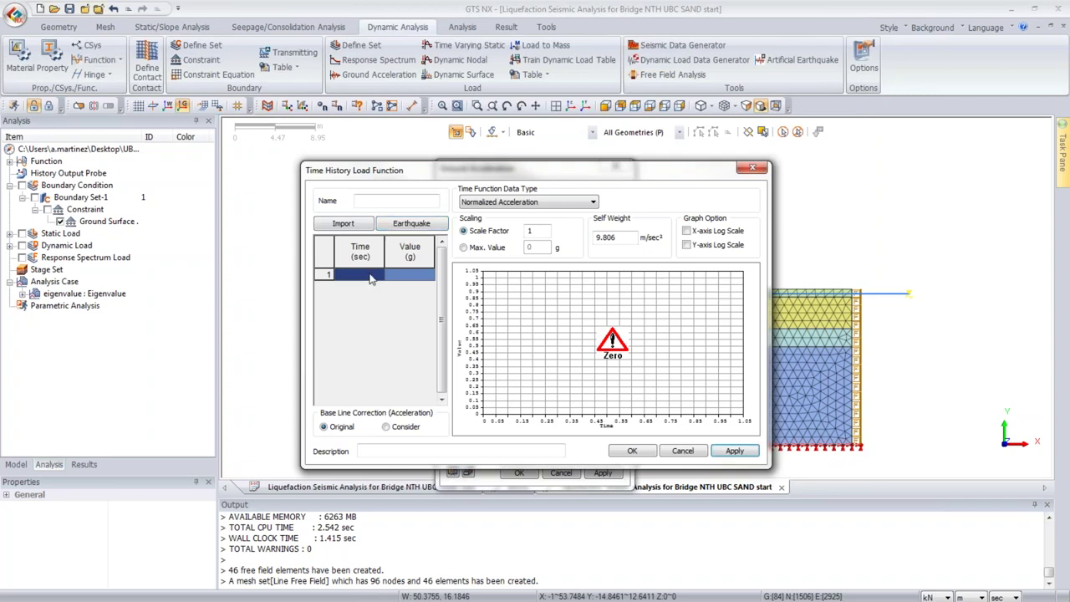
pyautogui.hotkey('ctrl', 'v')
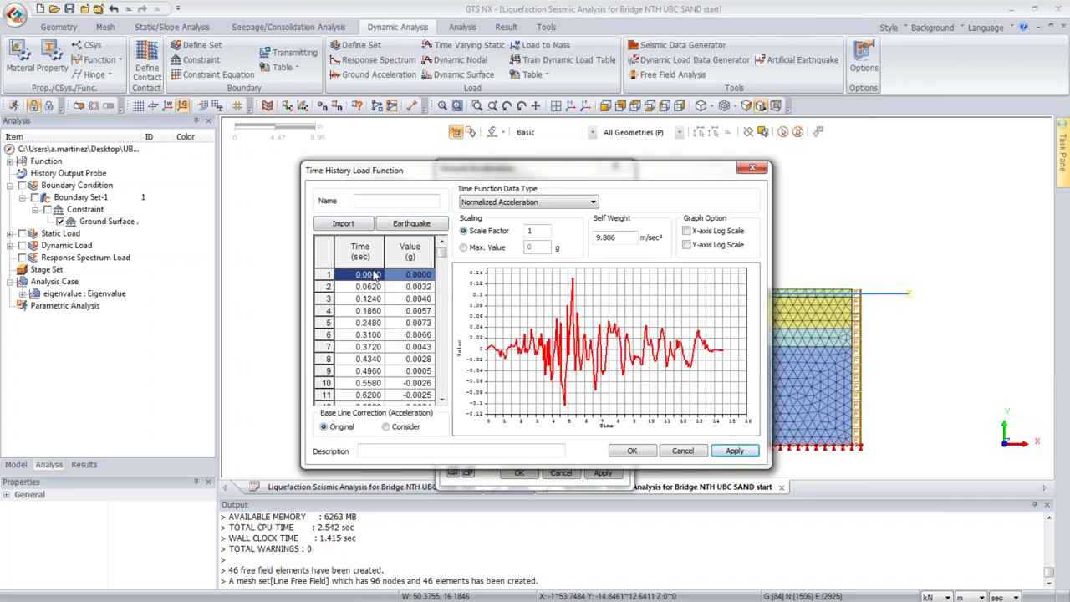
# Step: Name the time function t, keep the Normalized Acceleration data type, and save the function
pyautogui.click(373, 202)
pyautogui.click(526, 201)
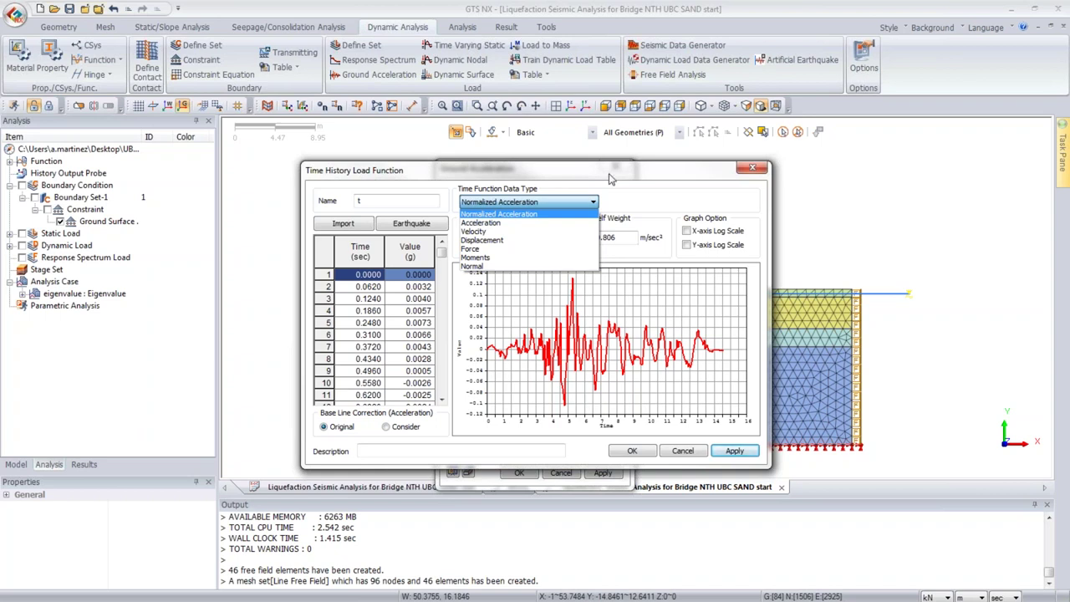
pyautogui.click(647, 165)
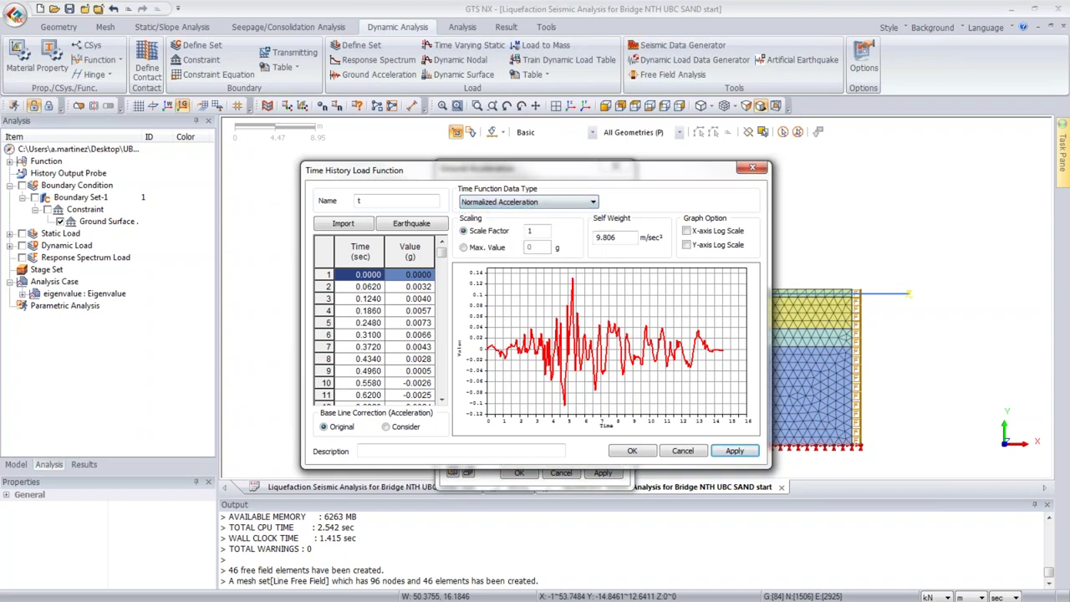
pyautogui.click(632, 451)
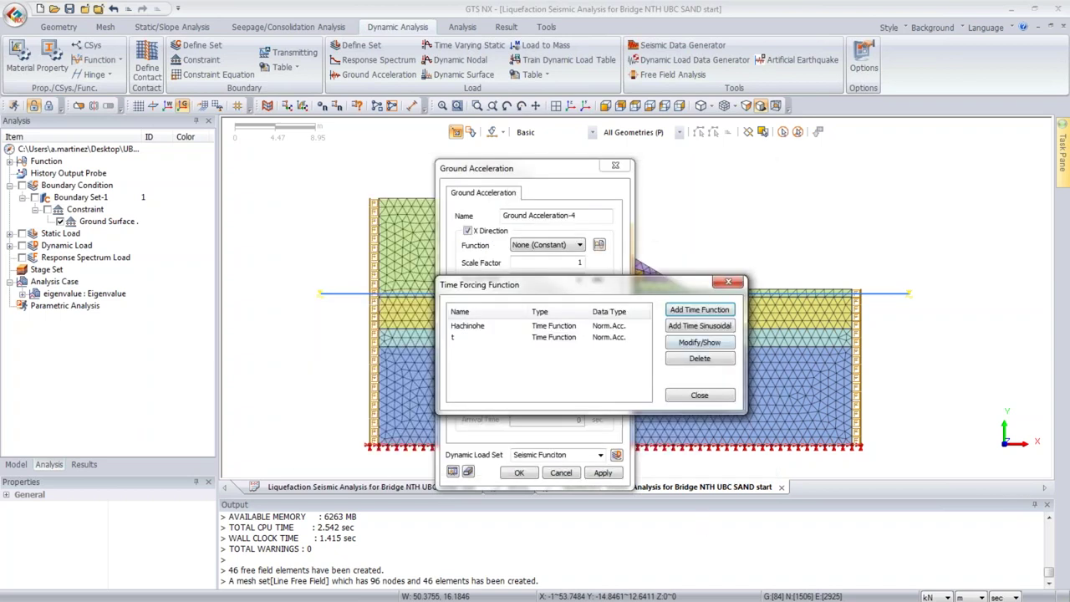
# Step: Review the Hachinohe time function's data and graph, comparing them with the source time and acceleration data and chart in Excel
pyautogui.click(588, 327)
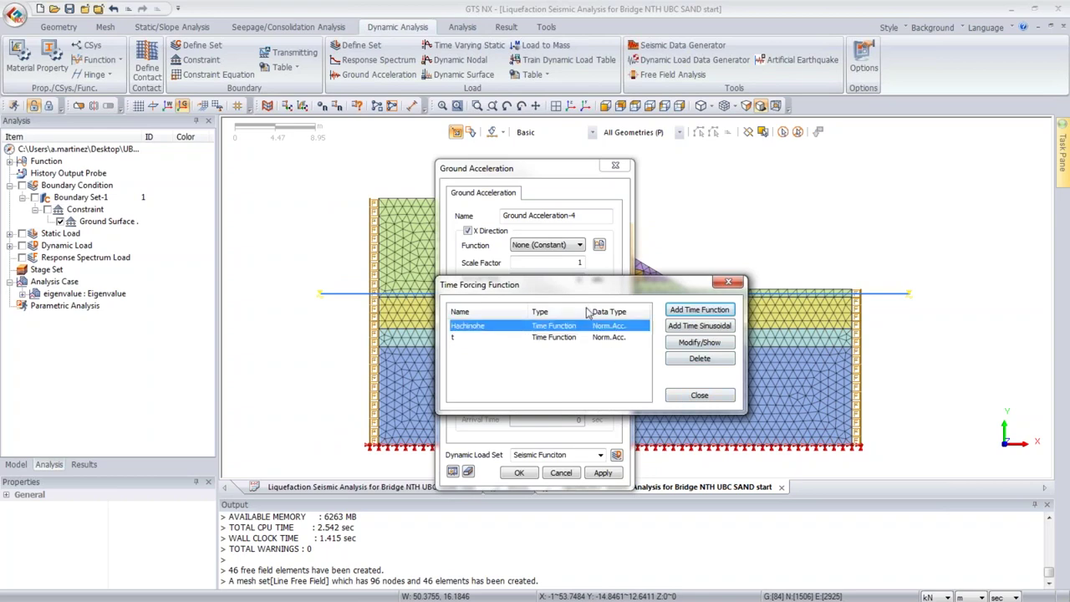
pyautogui.click(699, 342)
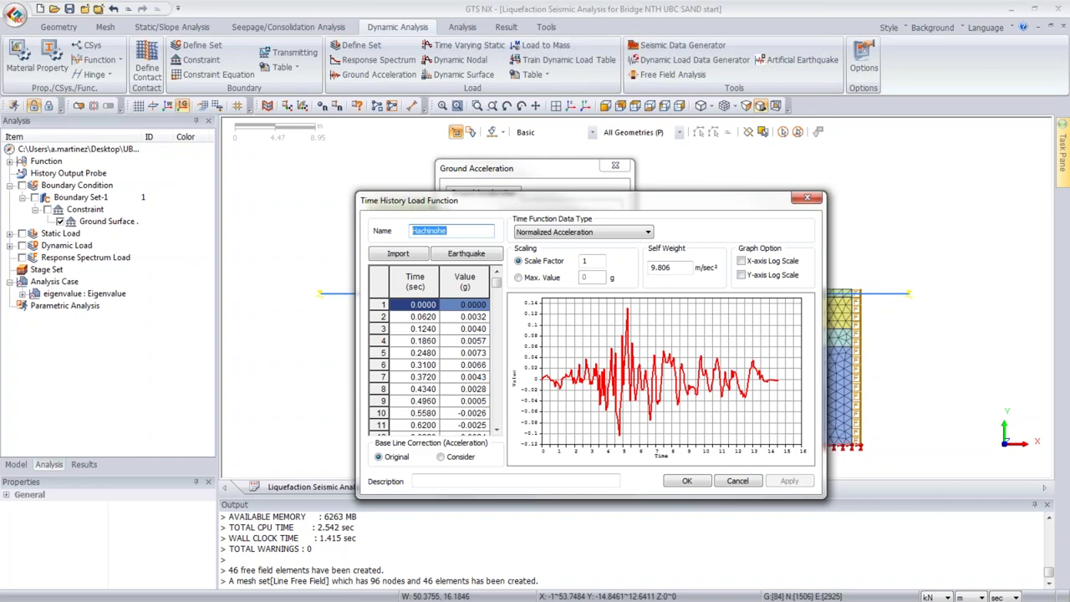
pyautogui.hotkey('alt', 'Tab')
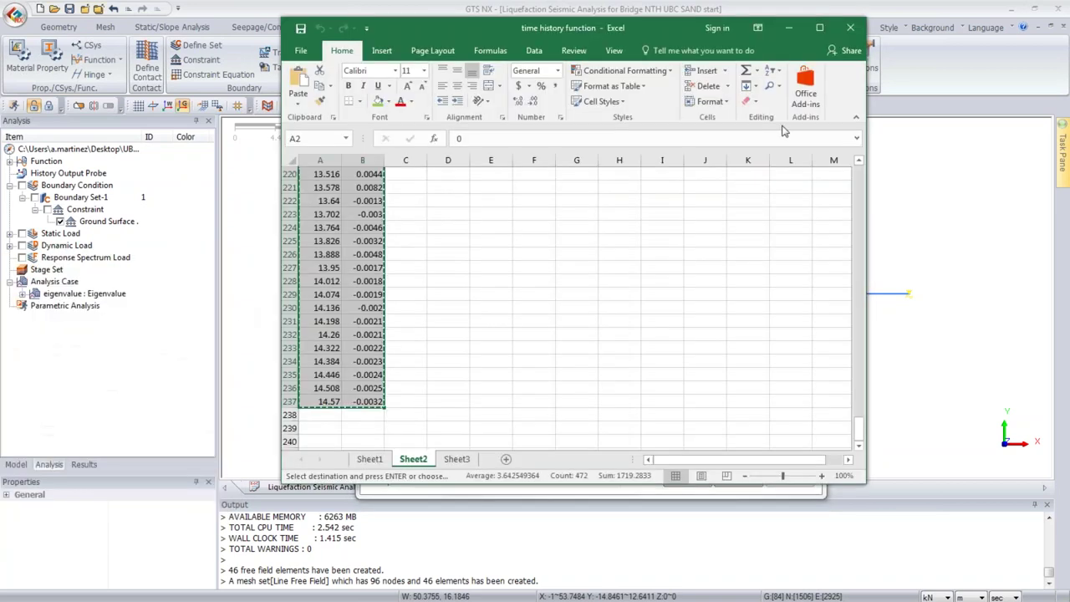
pyautogui.moveTo(859, 430); pyautogui.dragTo(858, 175)
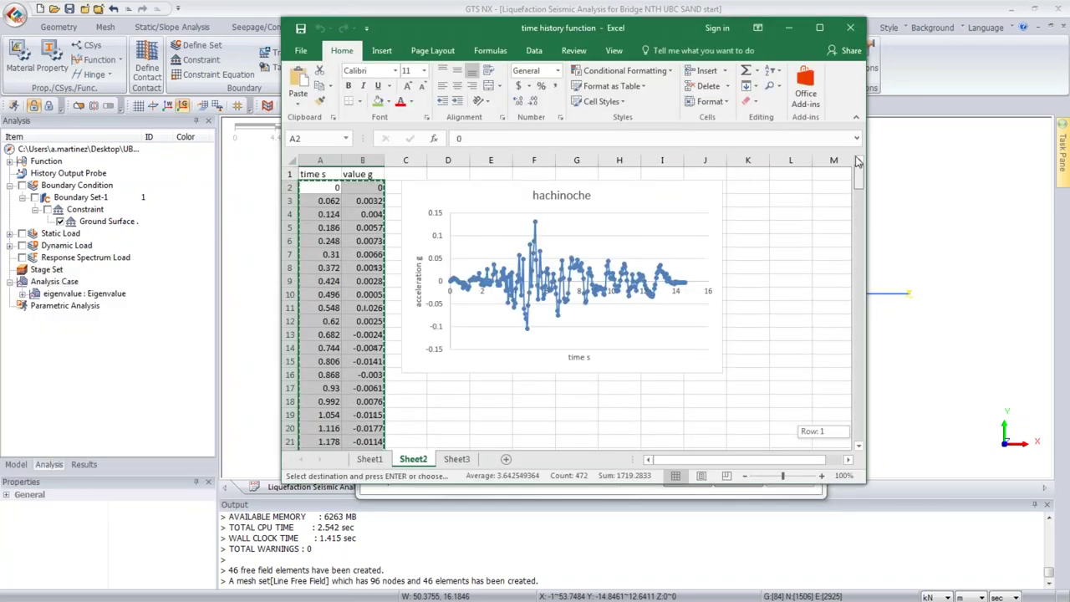
pyautogui.click(786, 31)
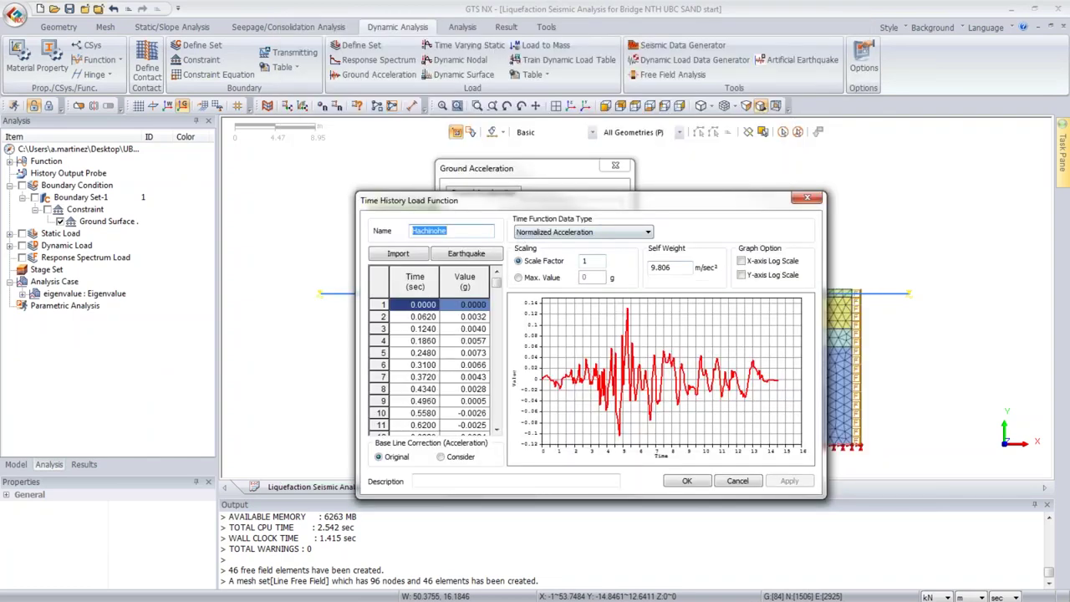
pyautogui.click(686, 481)
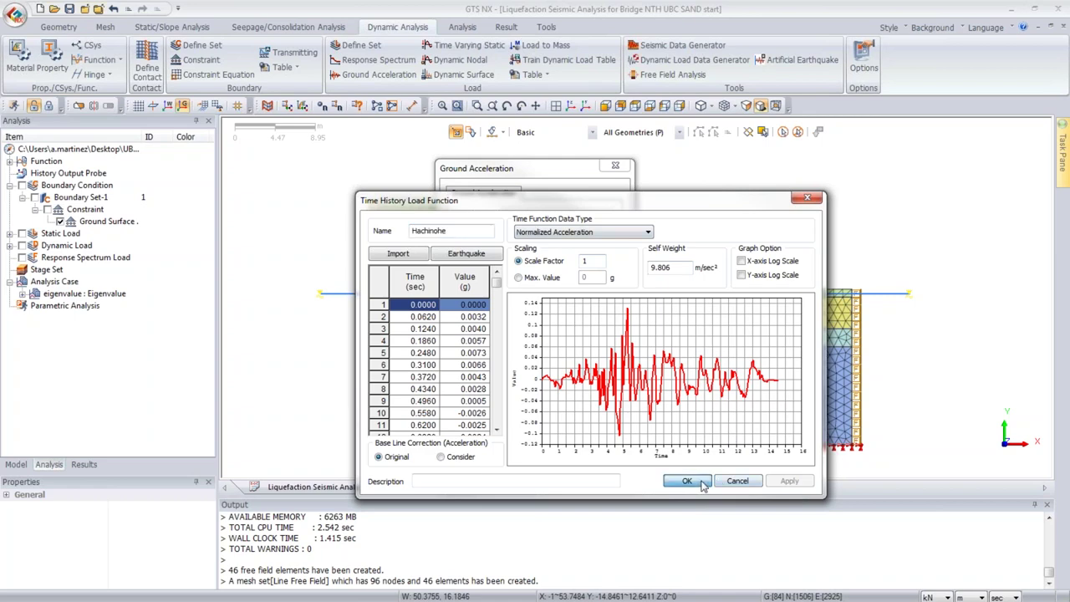
pyautogui.click(699, 395)
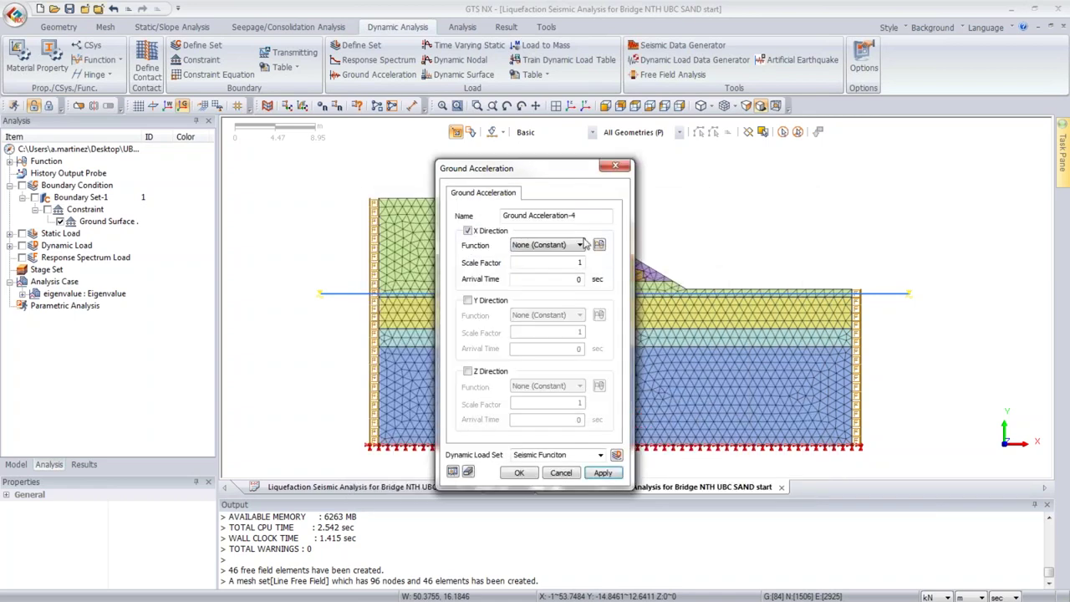
# Step: Try to add the X-direction ground acceleration using the Hachinohe function to the Seismic Funciton dynamic load set
pyautogui.click(553, 245)
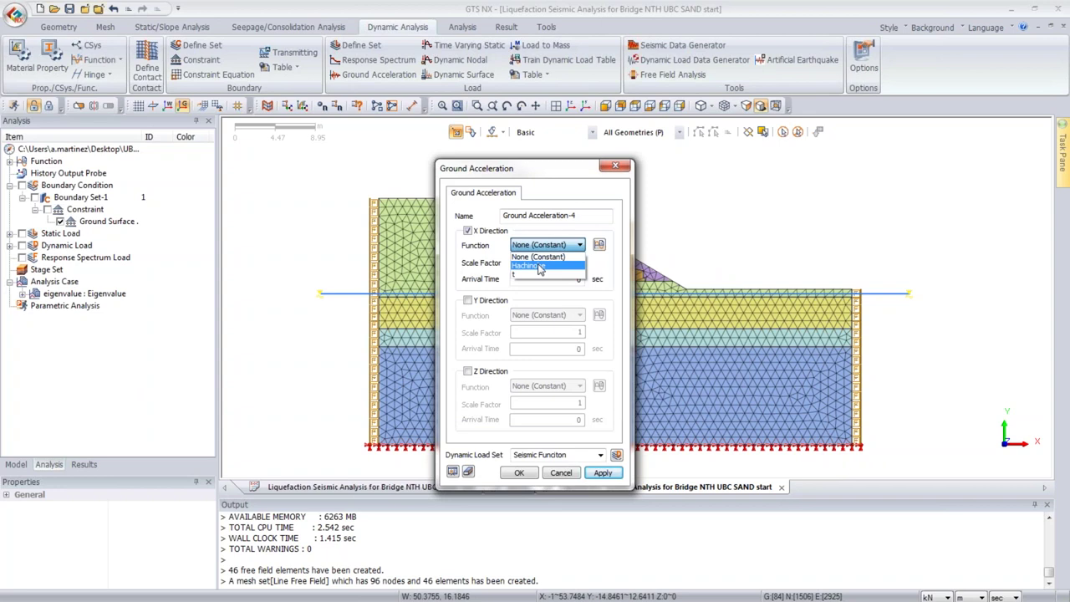
pyautogui.click(541, 267)
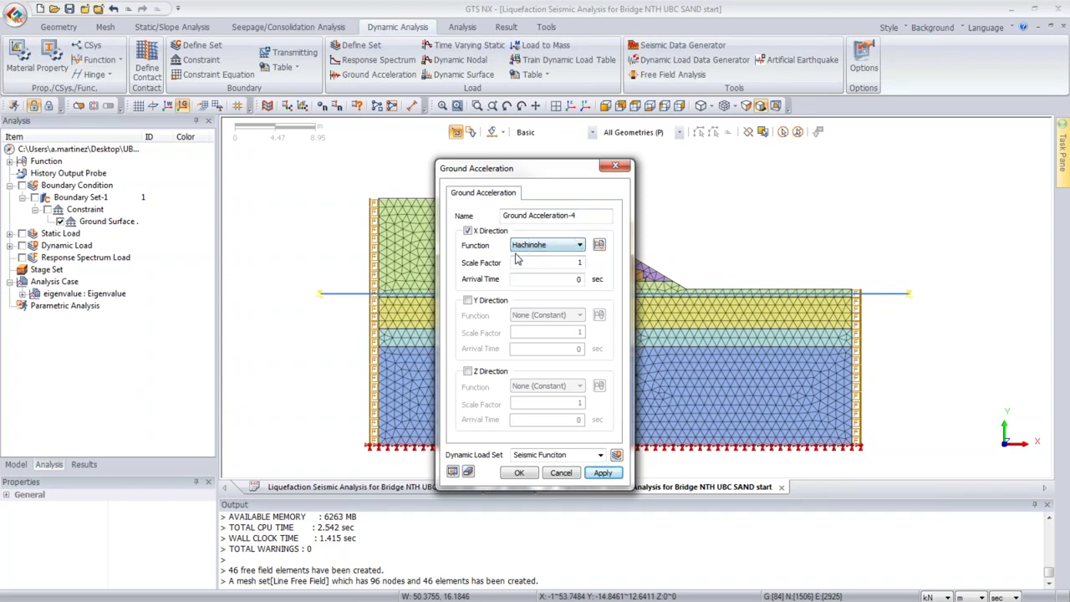
pyautogui.click(525, 477)
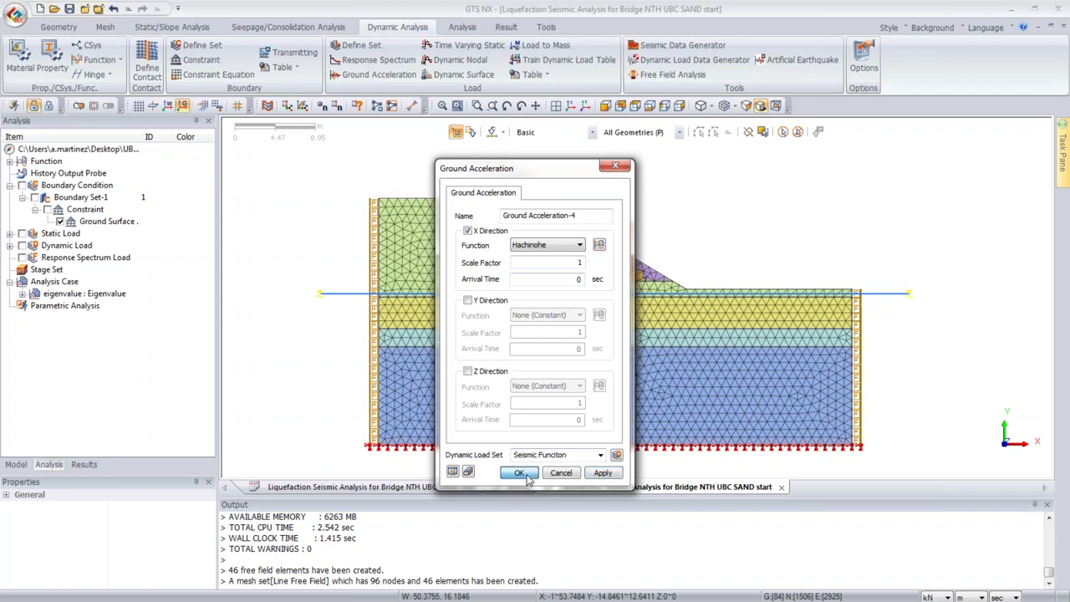
pyautogui.click(527, 474)
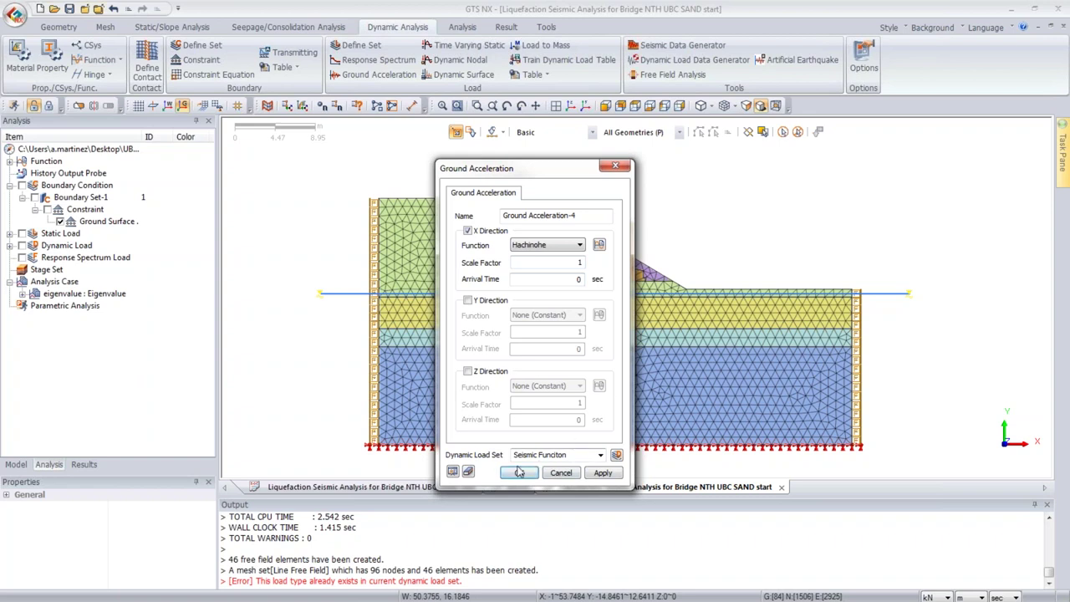
# Step: Add the X-direction ground acceleration with function t in a new dynamic load set named t
pyautogui.click(576, 458)
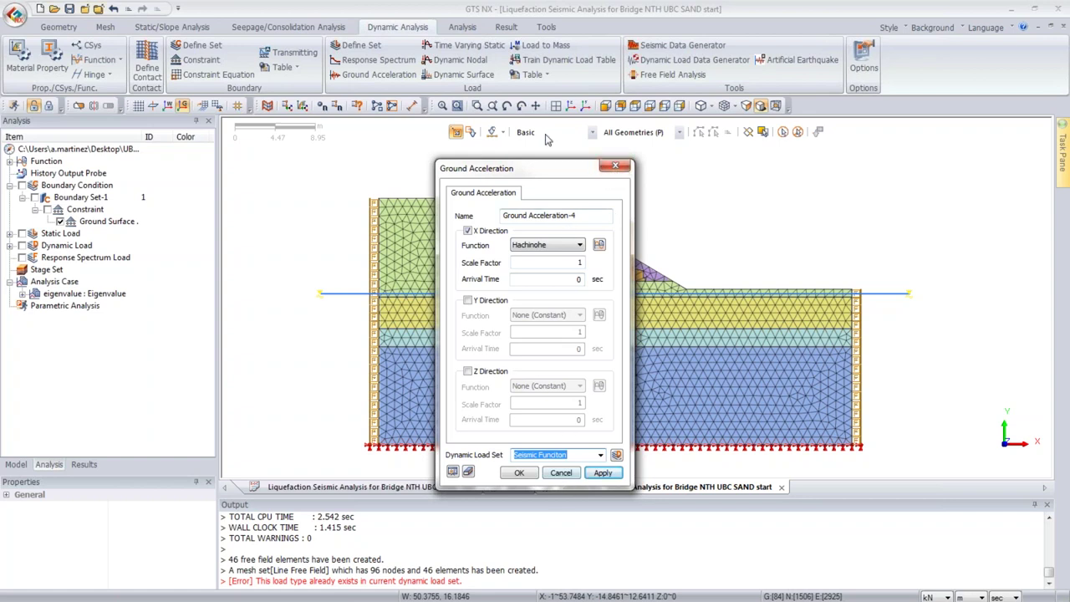
pyautogui.click(552, 245)
pyautogui.write('t')
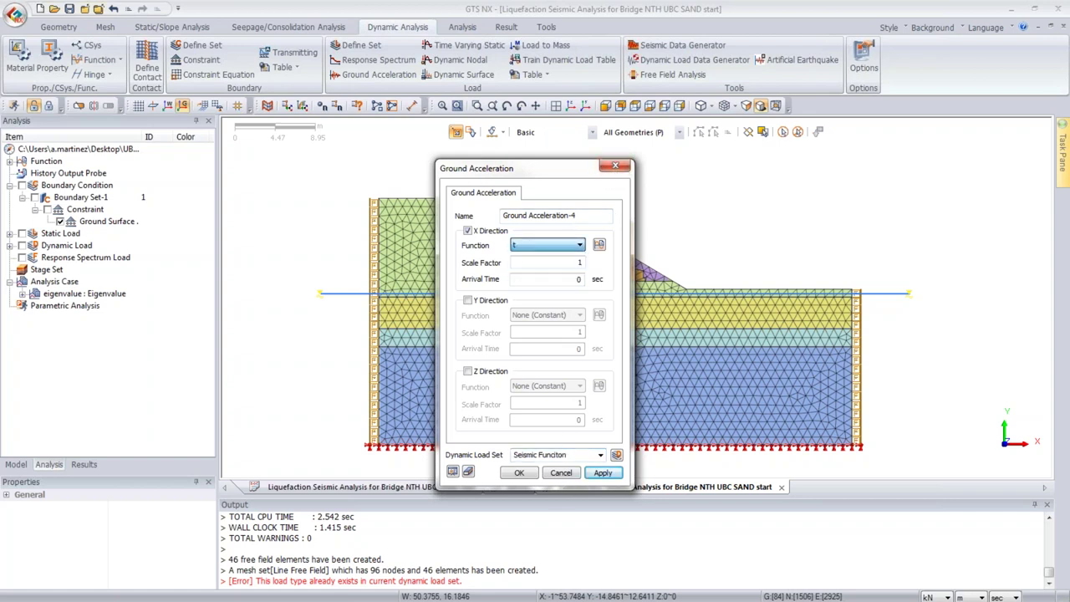
pyautogui.click(565, 454)
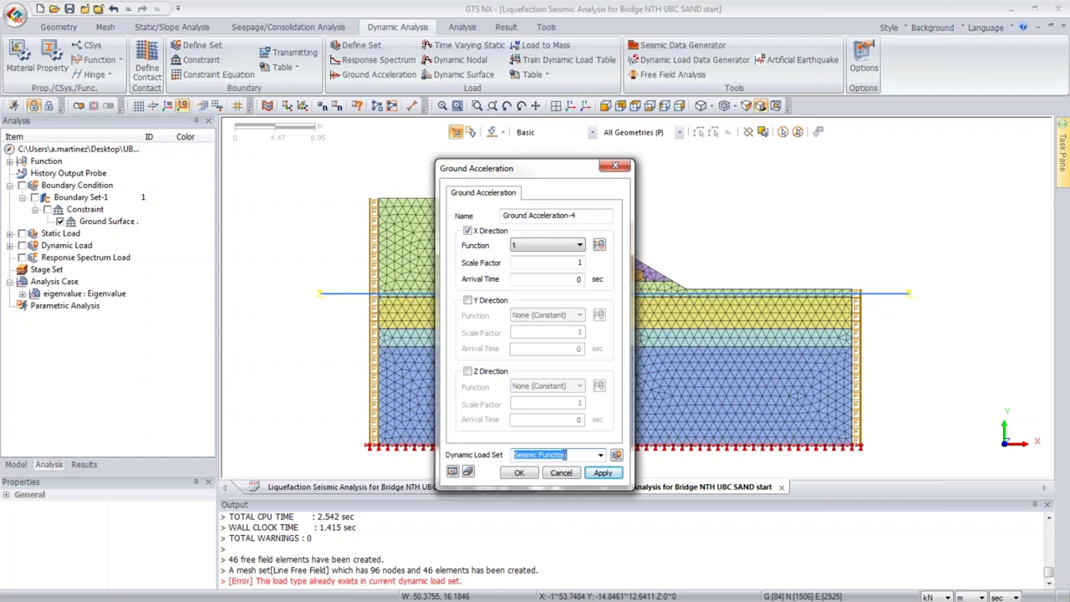
pyautogui.click(518, 472)
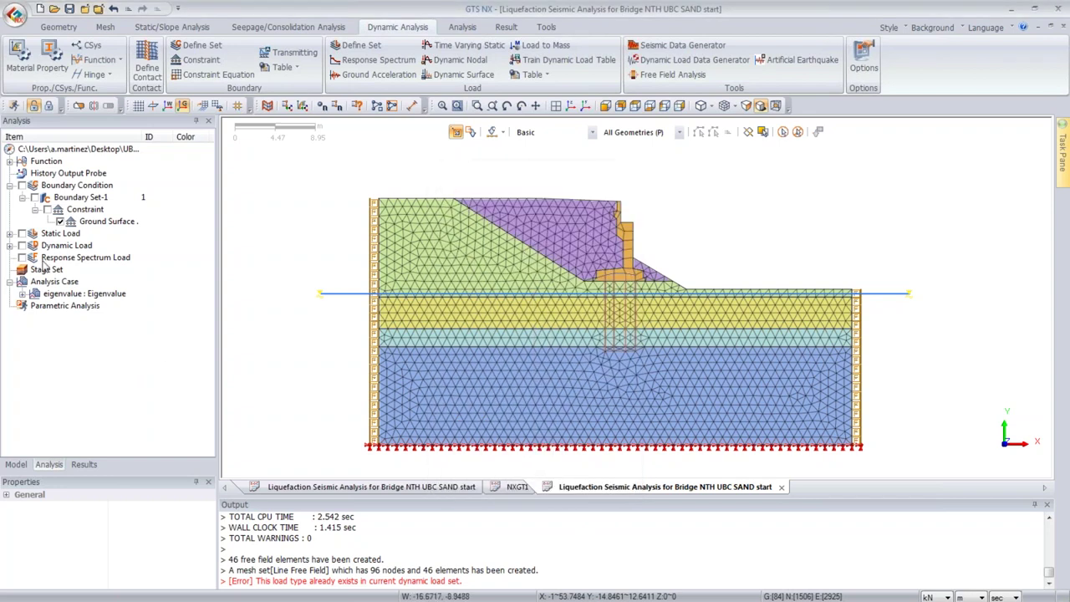
# Step: Expand the dynamic load sets and their ground accelerations, and delete the duplicate set t
pyautogui.click(10, 245)
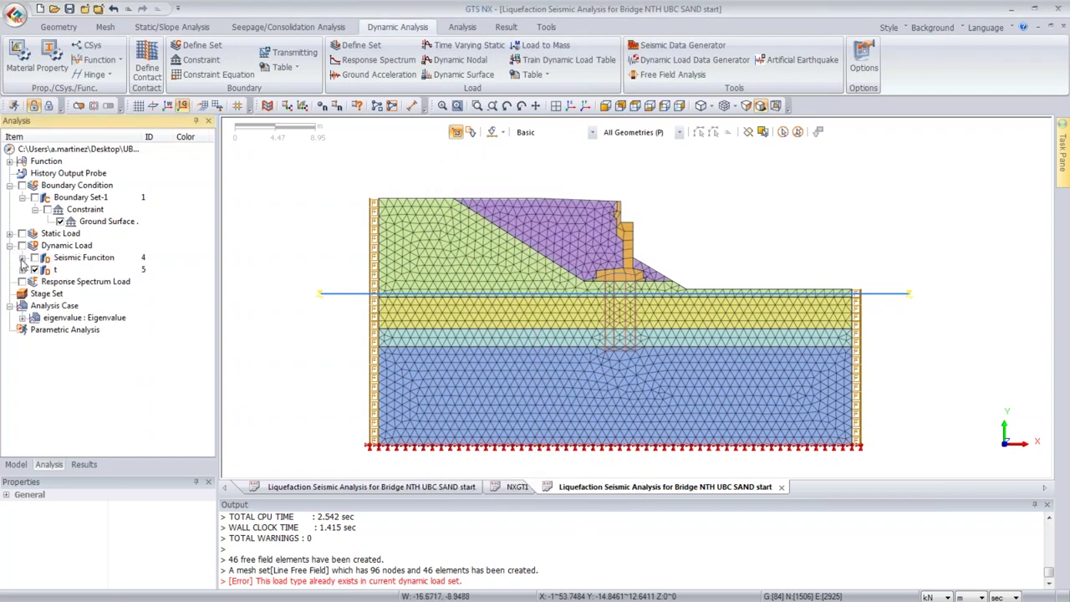
pyautogui.click(22, 258)
pyautogui.click(22, 283)
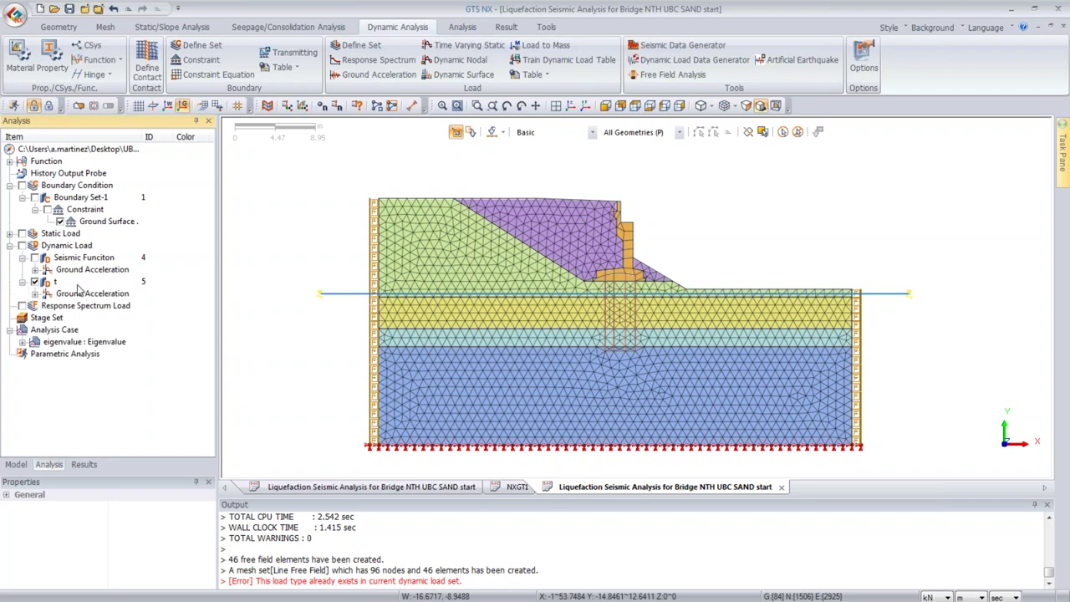
pyautogui.click(34, 269)
pyautogui.click(46, 294)
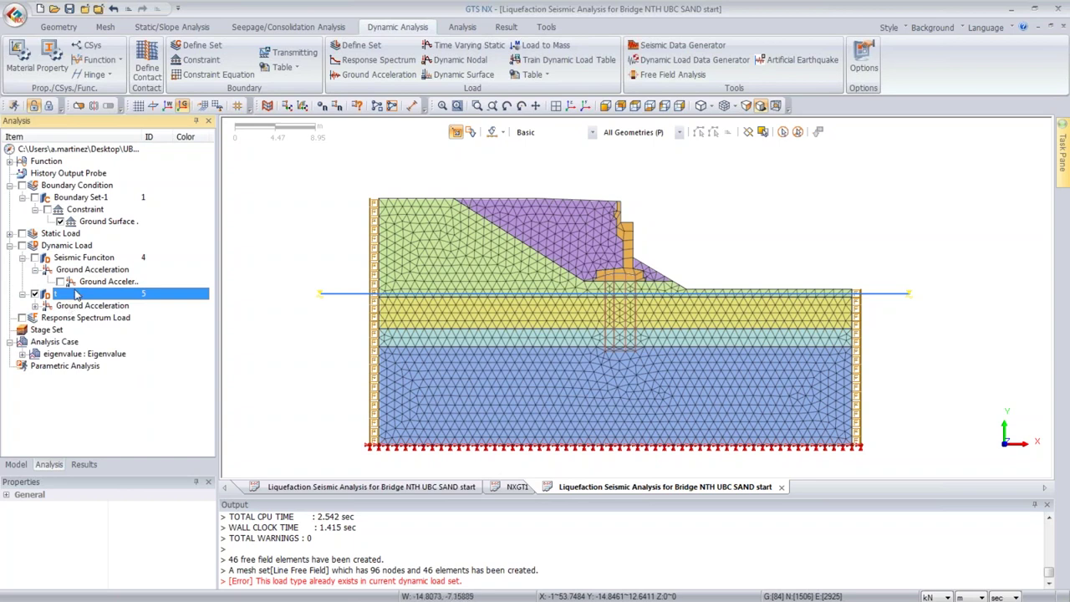
pyautogui.press('Delete')
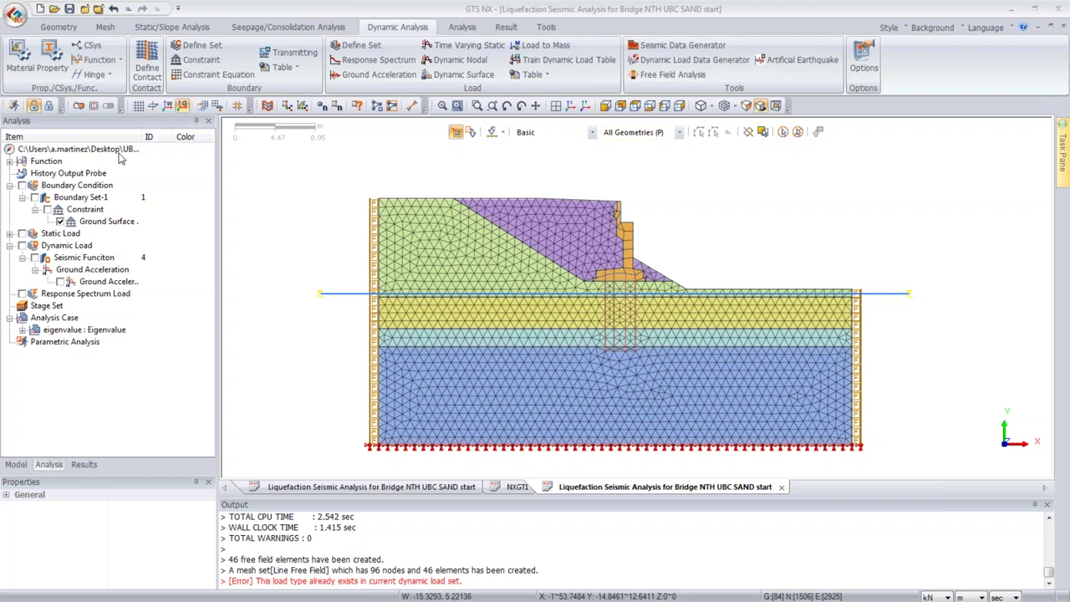
# Step: Add a construction stage set with the stage type Stress-Nonlinear Time History
pyautogui.click(159, 28)
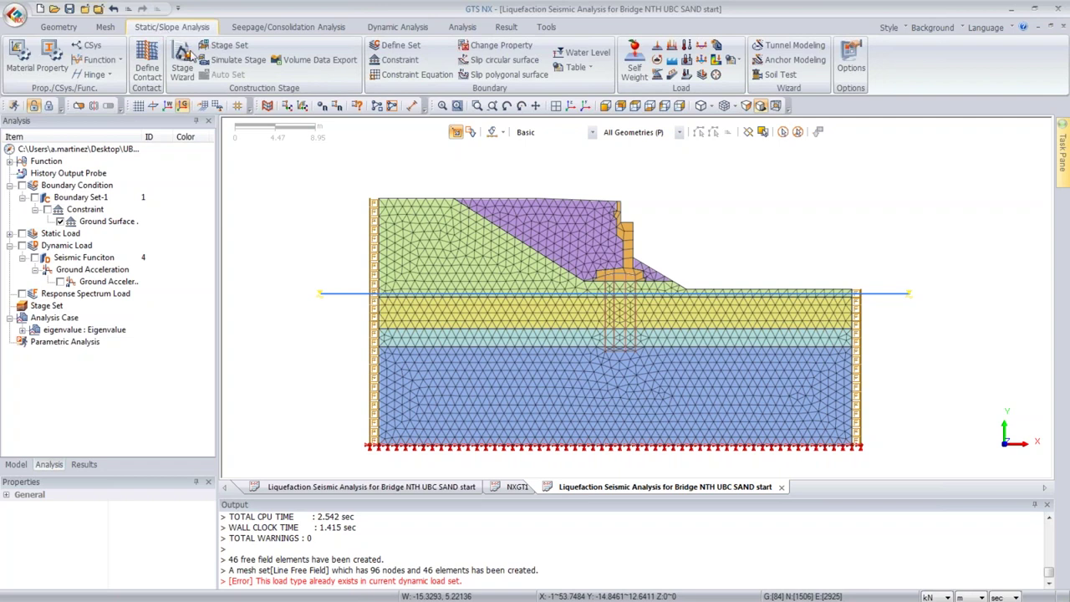
pyautogui.click(231, 46)
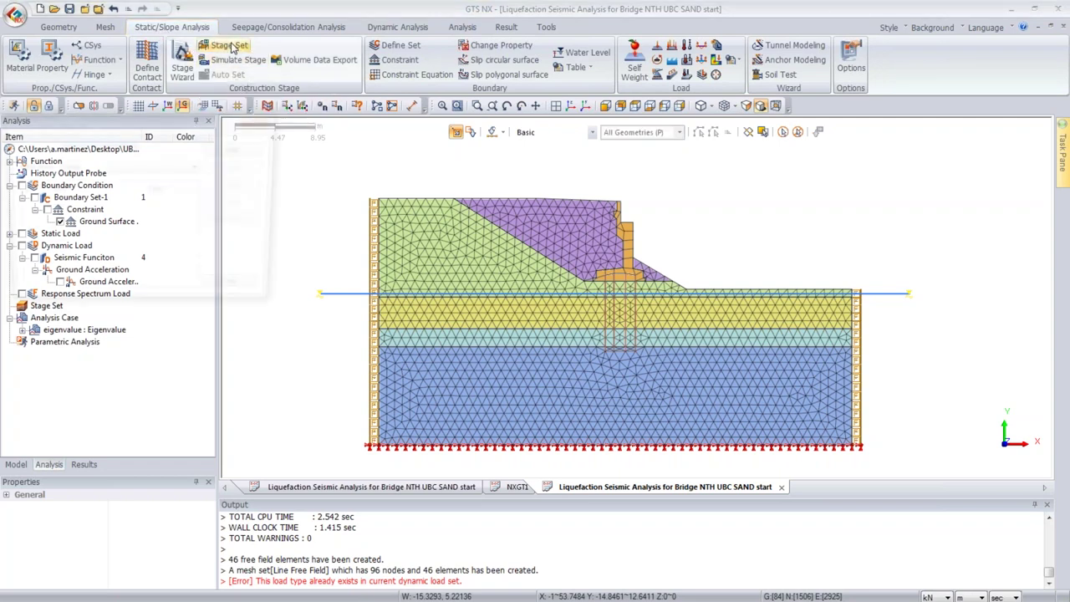
pyautogui.moveTo(216, 121); pyautogui.dragTo(460, 157)
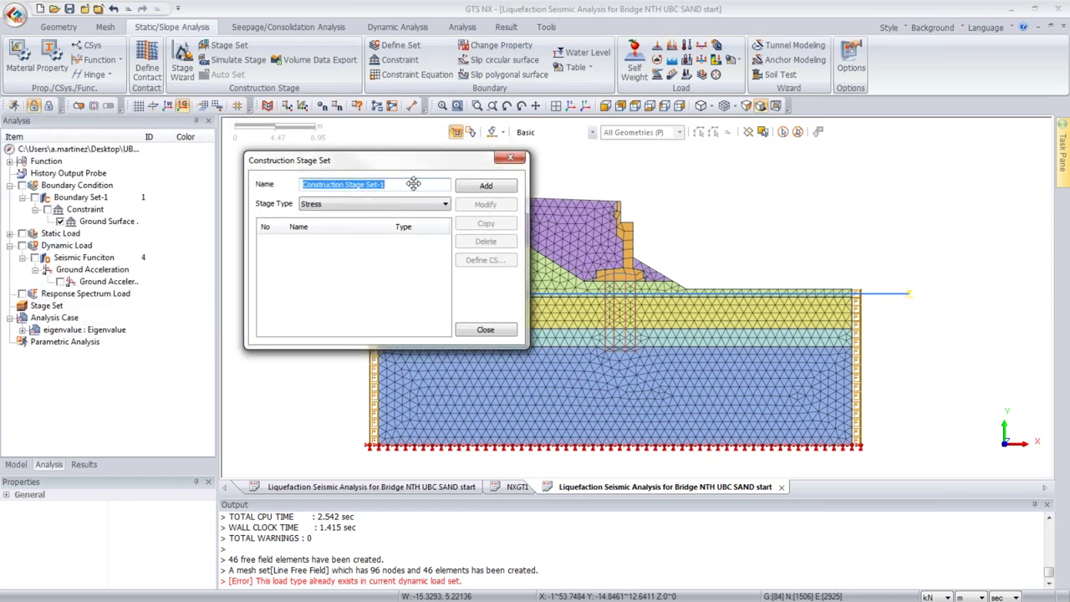
pyautogui.click(405, 205)
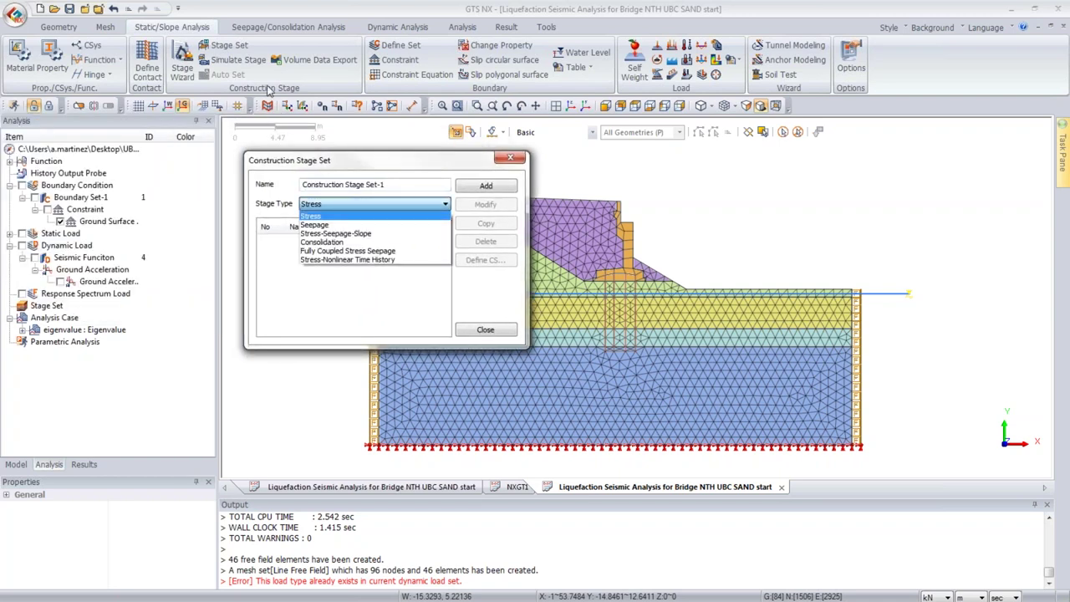
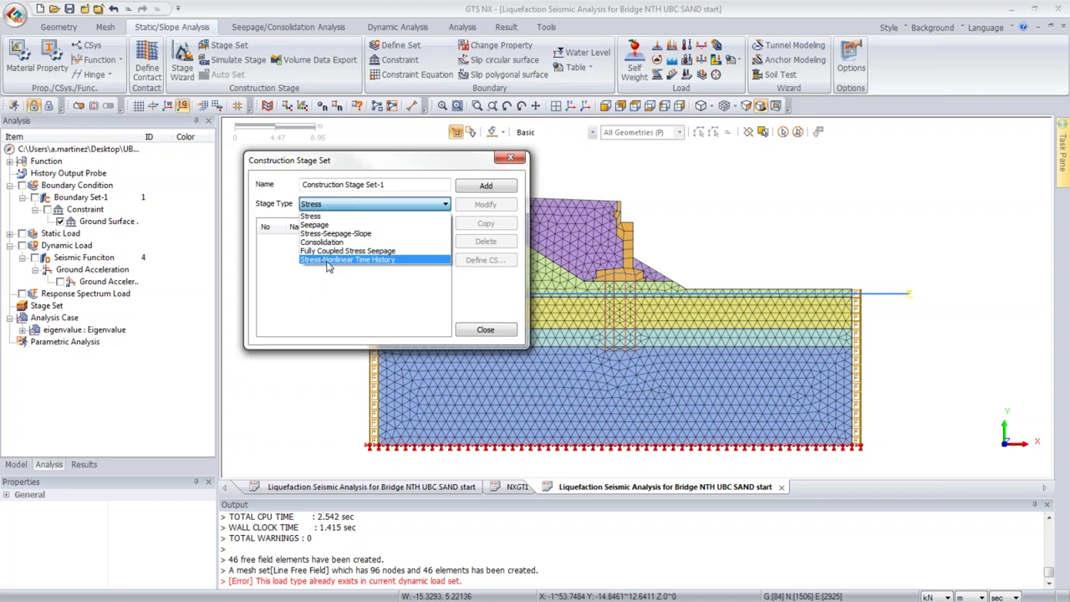
pyautogui.click(373, 260)
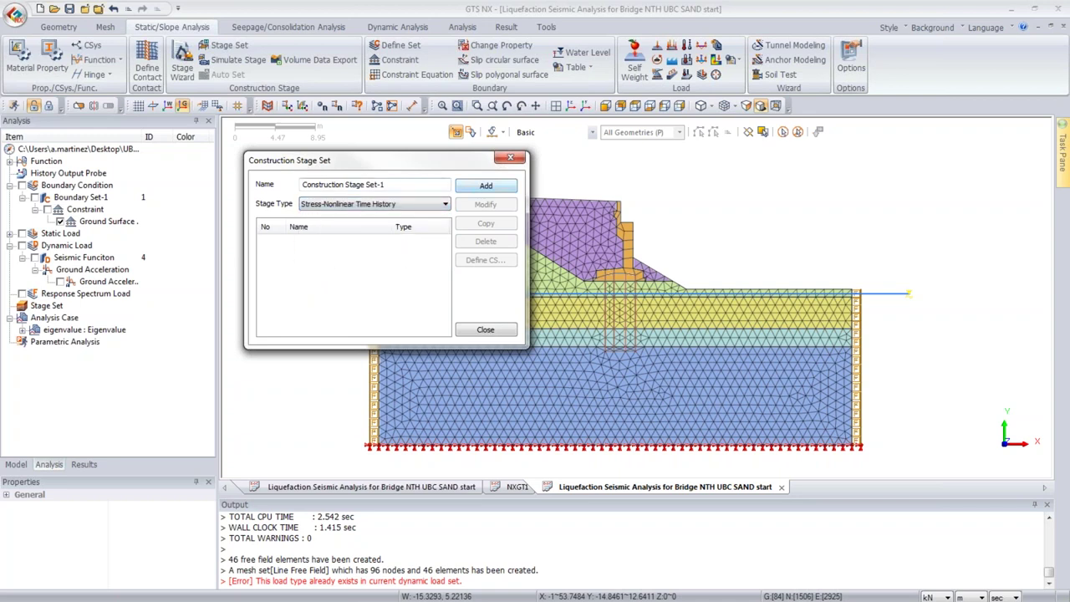
pyautogui.click(494, 188)
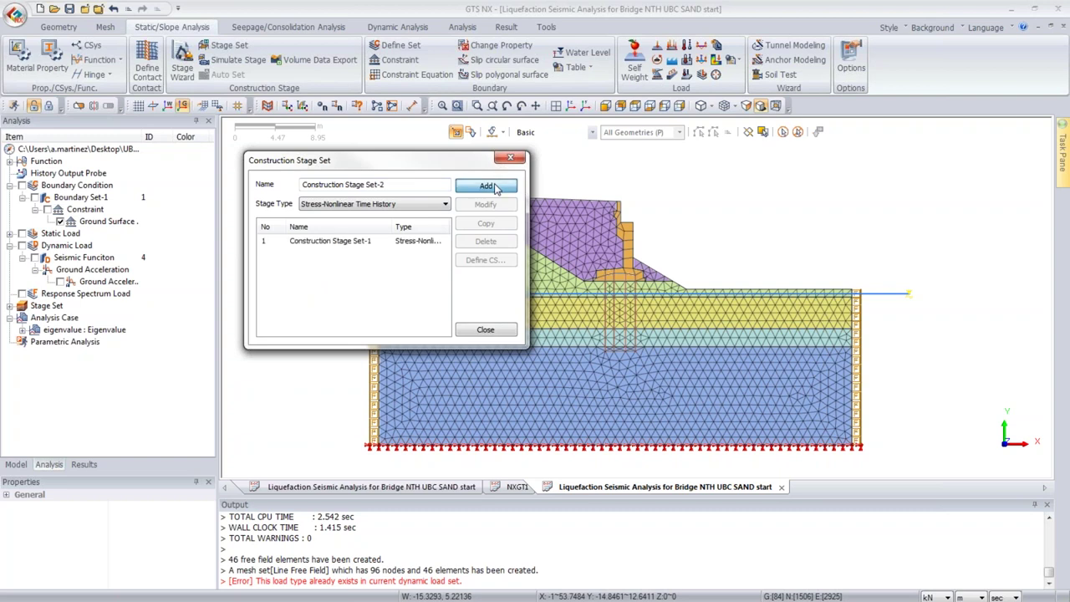
# Step: Open the stage definition of the new construction stage set, keep the first stage's type as Stress and name it initial stress
pyautogui.click(344, 210)
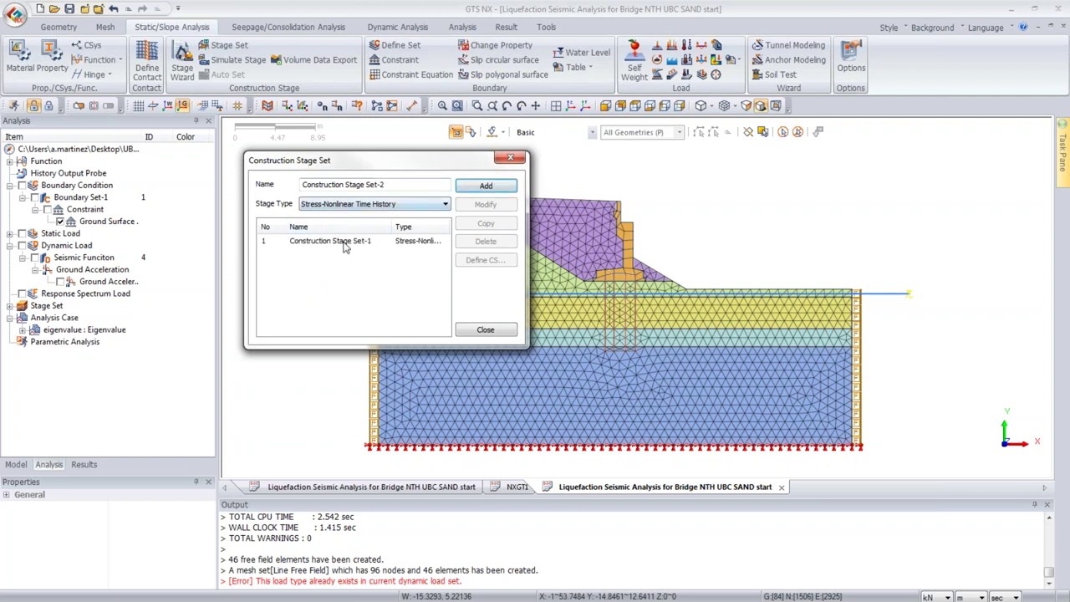
pyautogui.click(427, 262)
pyautogui.click(428, 242)
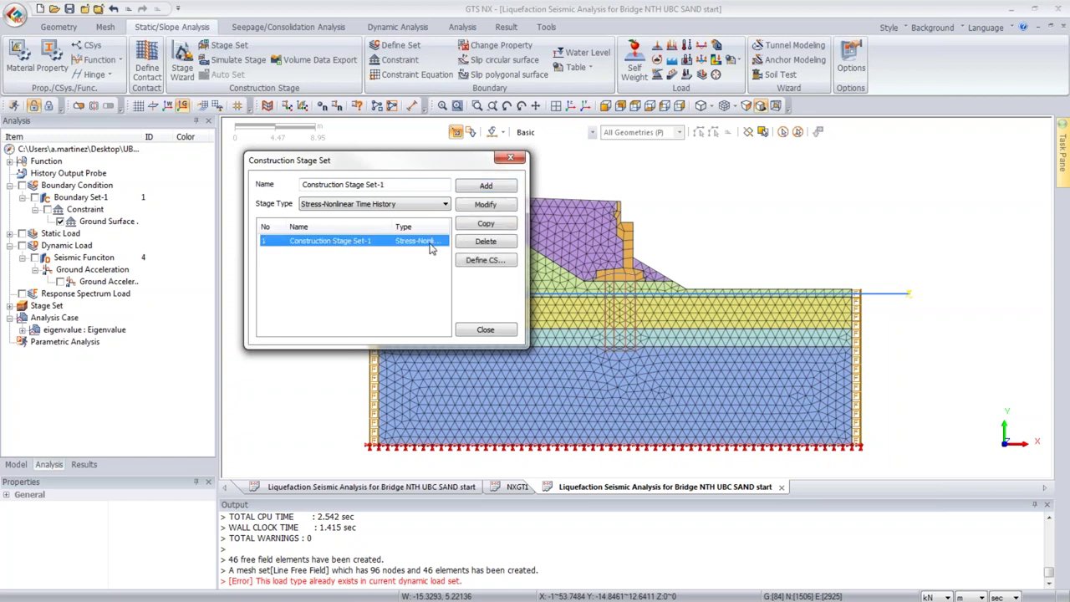
pyautogui.click(482, 261)
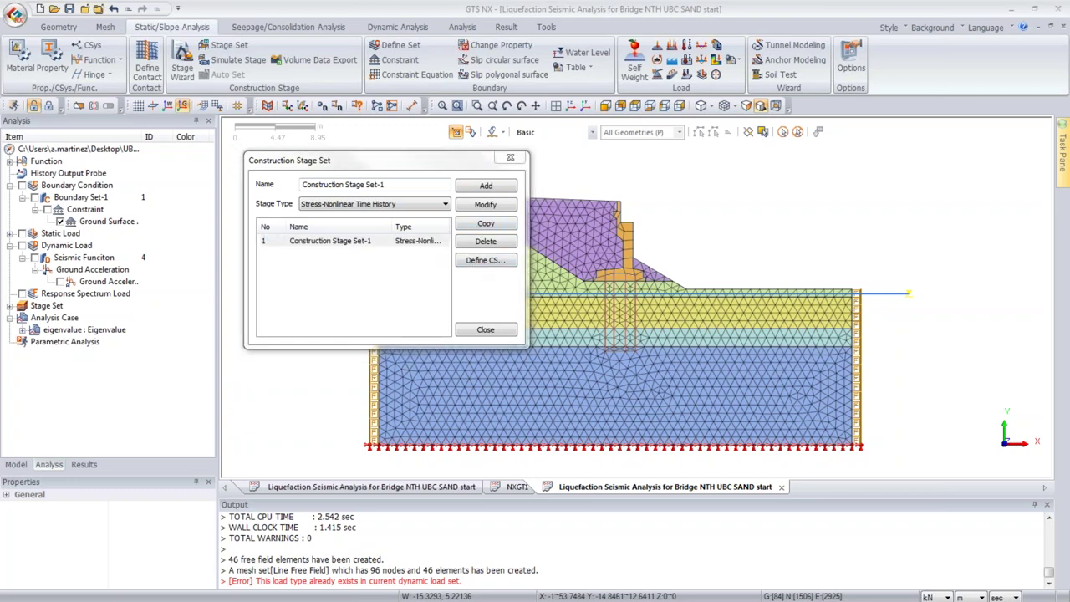
pyautogui.moveTo(542, 79); pyautogui.dragTo(668, 143)
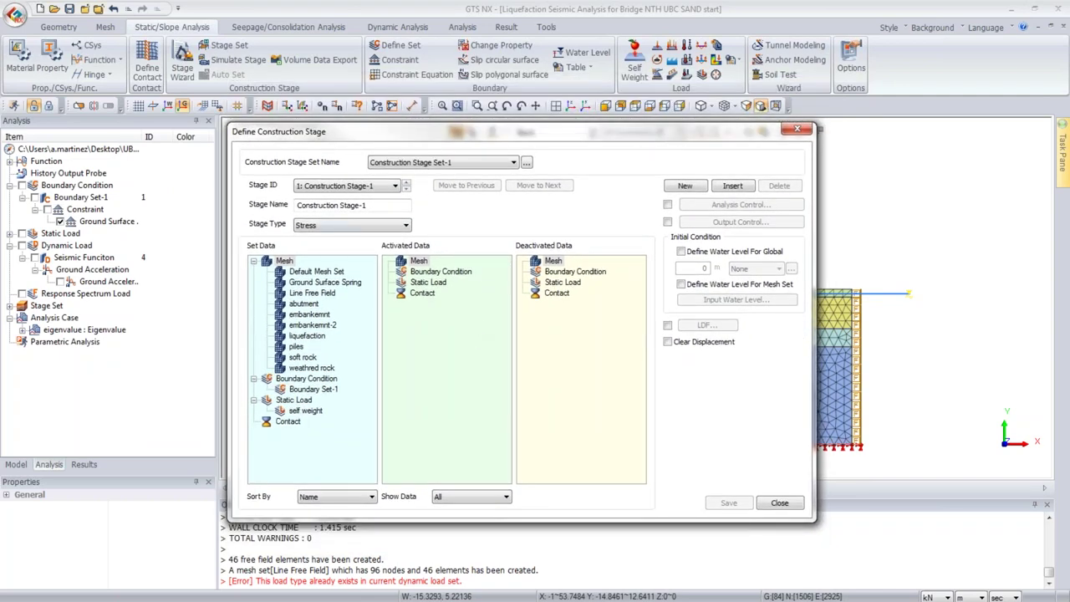
pyautogui.click(373, 228)
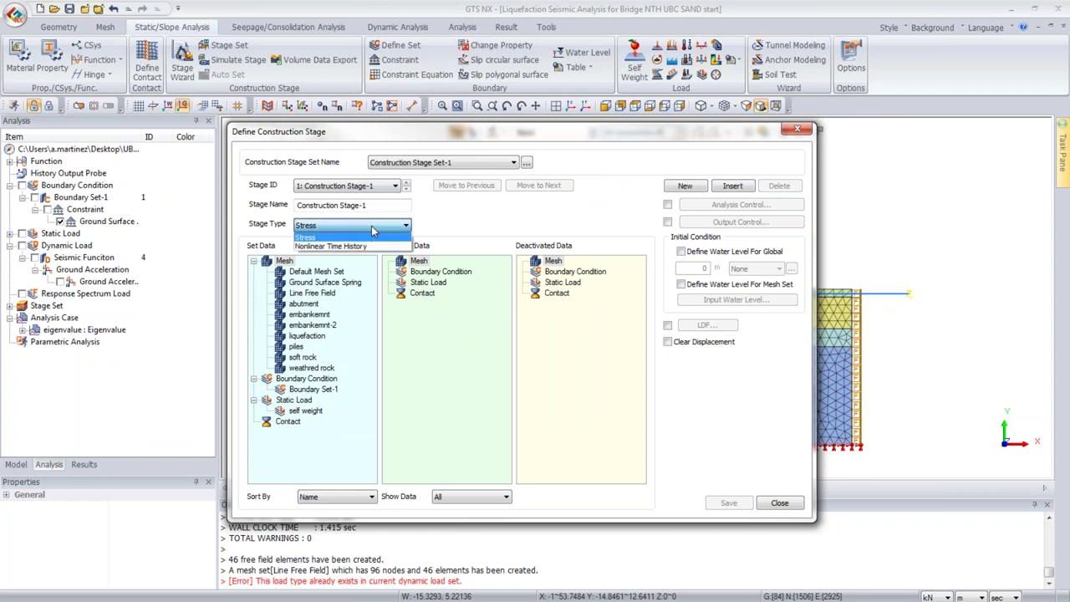
pyautogui.click(309, 239)
pyautogui.click(396, 206)
pyautogui.click(797, 129)
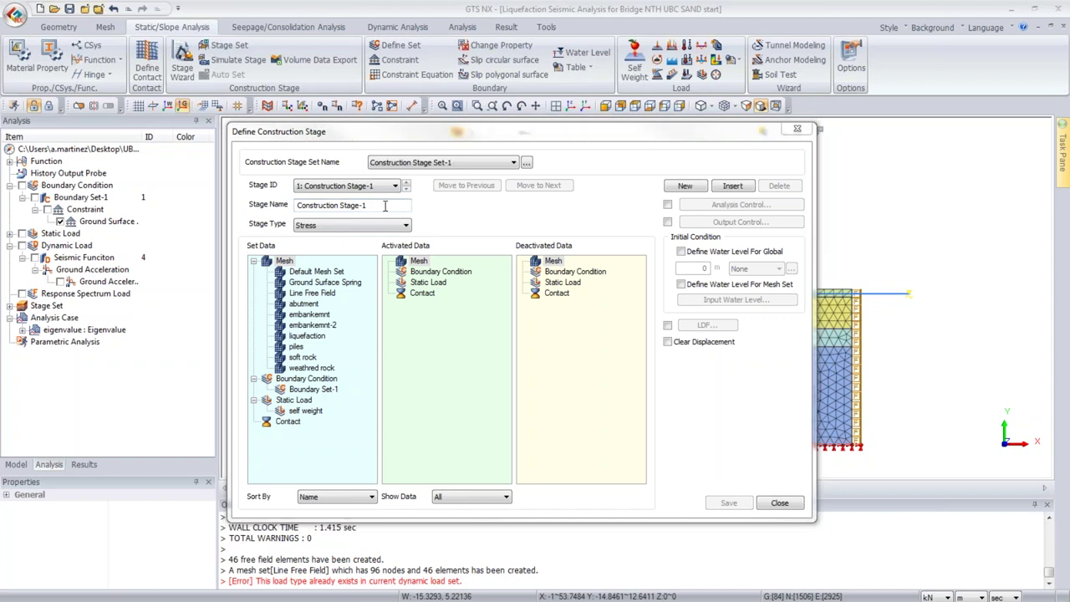
pyautogui.moveTo(385, 204); pyautogui.dragTo(136, 197)
pyautogui.write('initial stress')
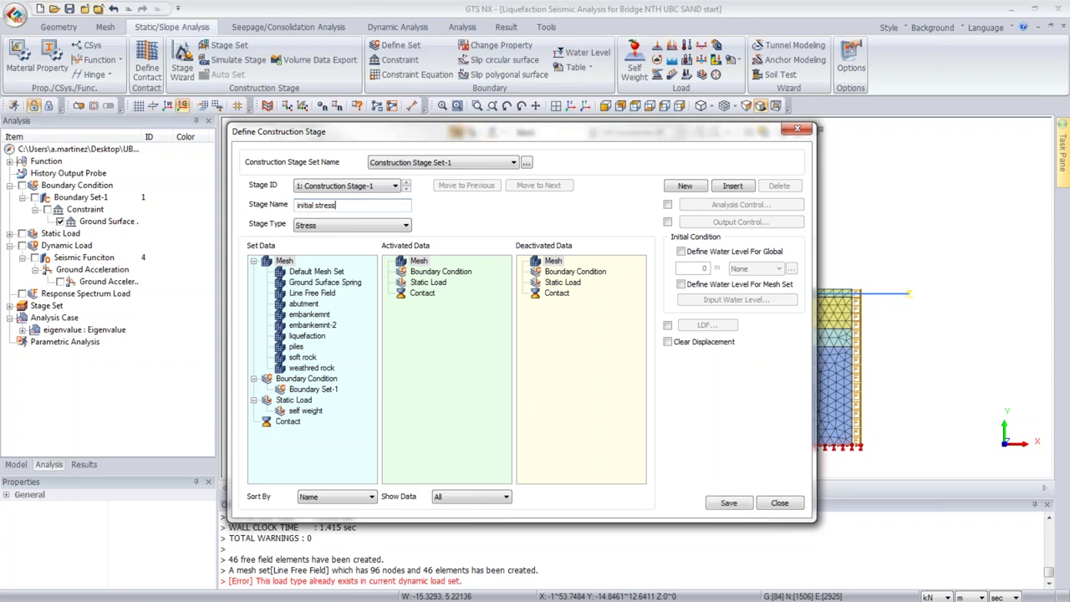
# Step: Activate the mesh sets Line Free Field, abutment, embankemnt, embankemnt-2, liquefaction, piles, soft rock and weathred rock in the initial stress stage
pyautogui.moveTo(287, 291); pyautogui.dragTo(402, 308)
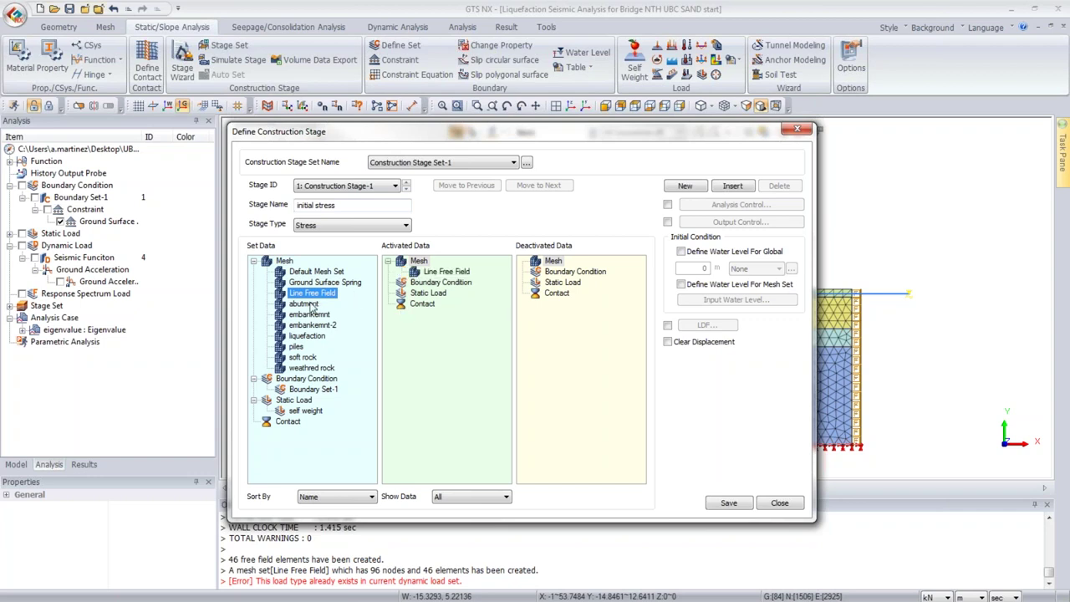
pyautogui.moveTo(311, 303); pyautogui.dragTo(408, 310)
pyautogui.moveTo(310, 314); pyautogui.dragTo(408, 315)
pyautogui.click(334, 284)
pyautogui.moveTo(326, 325); pyautogui.dragTo(417, 324)
pyautogui.moveTo(296, 346); pyautogui.dragTo(401, 349)
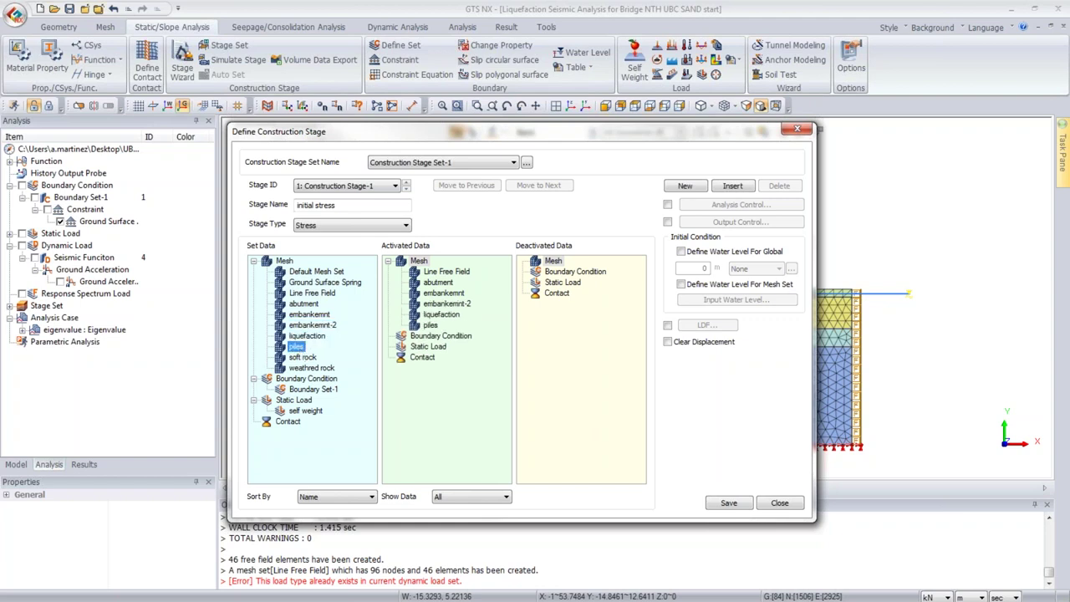
pyautogui.moveTo(302, 357); pyautogui.dragTo(414, 336)
pyautogui.moveTo(311, 368); pyautogui.dragTo(418, 349)
# Step: Activate the boundary condition Boundary Set-1 and the static load self weight in the initial stress stage
pyautogui.click(323, 390)
pyautogui.moveTo(321, 390); pyautogui.dragTo(422, 413)
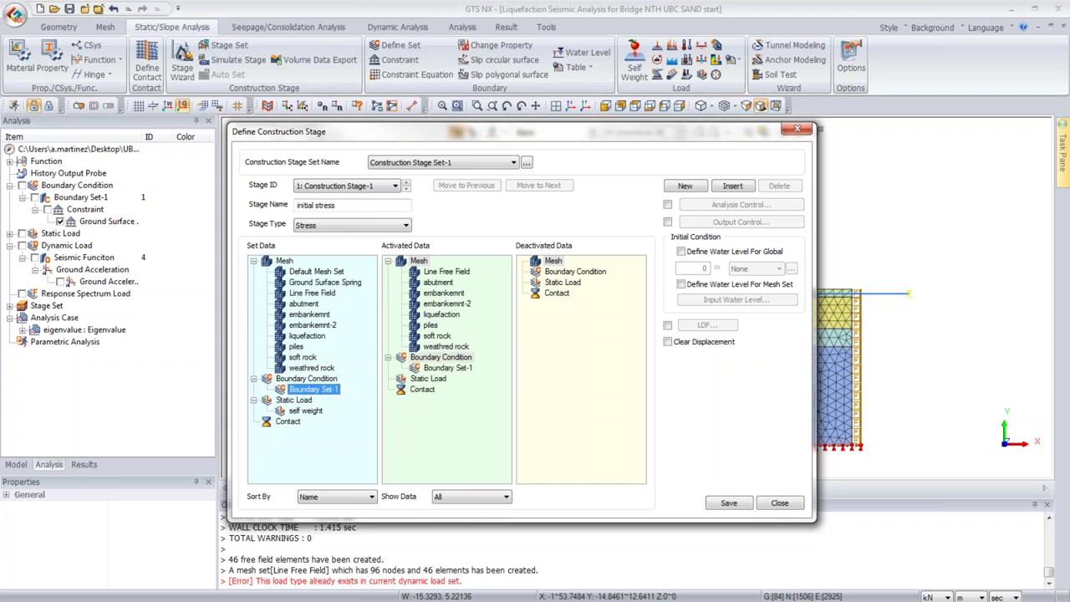
pyautogui.click(454, 273)
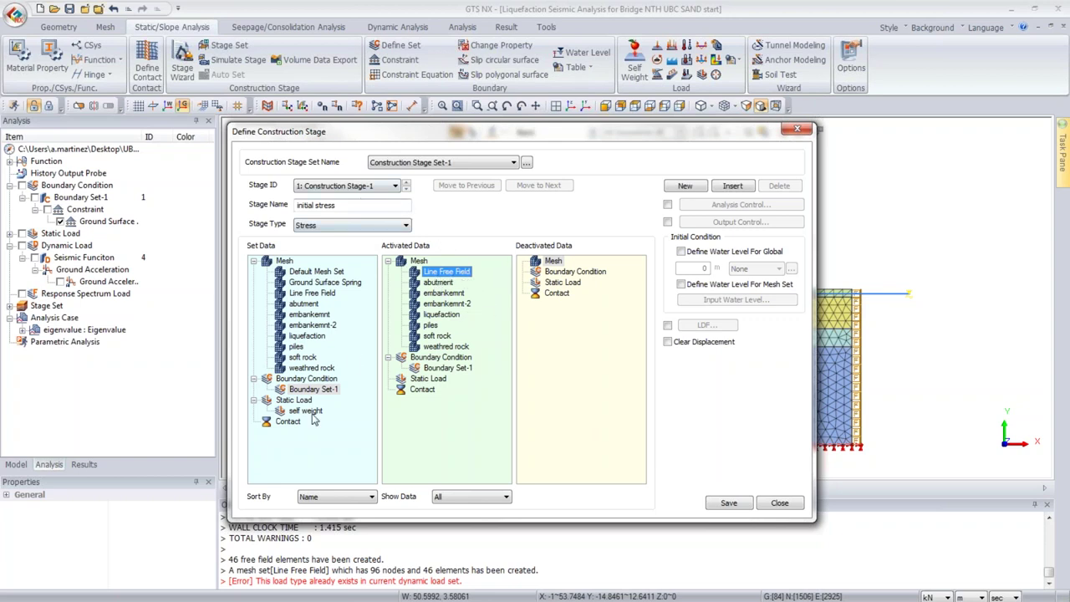
pyautogui.moveTo(306, 411); pyautogui.dragTo(444, 418)
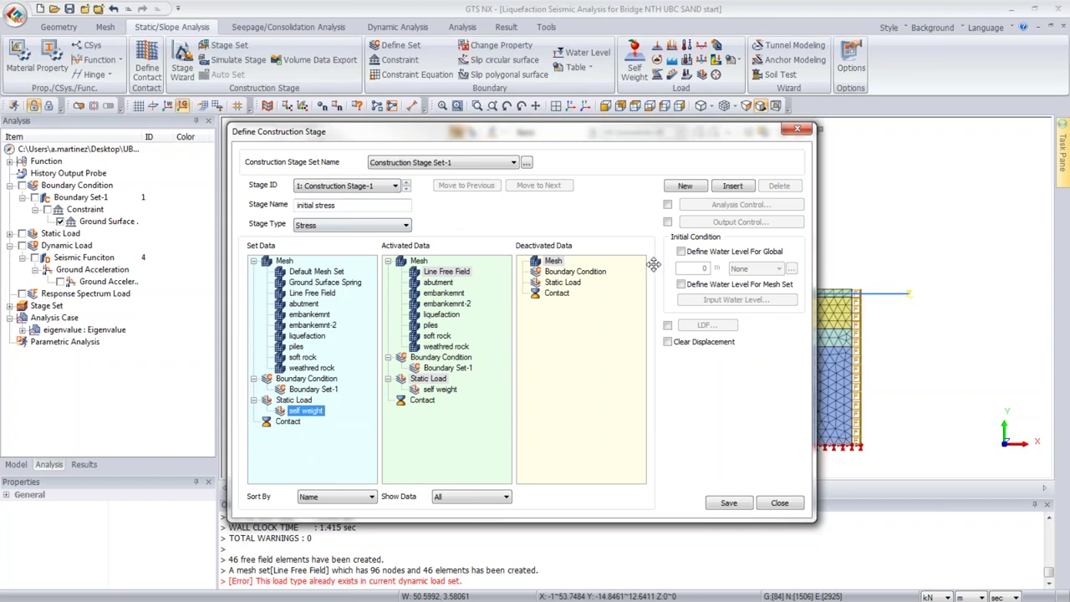
# Step: Enable Clear Displacement, define a global water level of 2 m, and save the initial stress stage
pyautogui.click(678, 344)
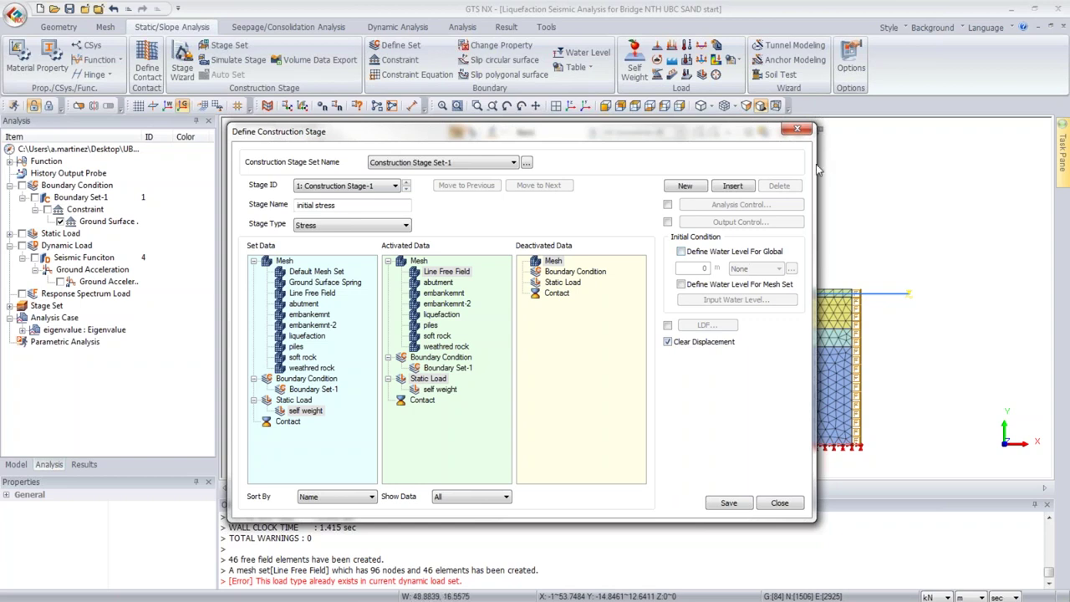
pyautogui.click(711, 251)
pyautogui.write('2')
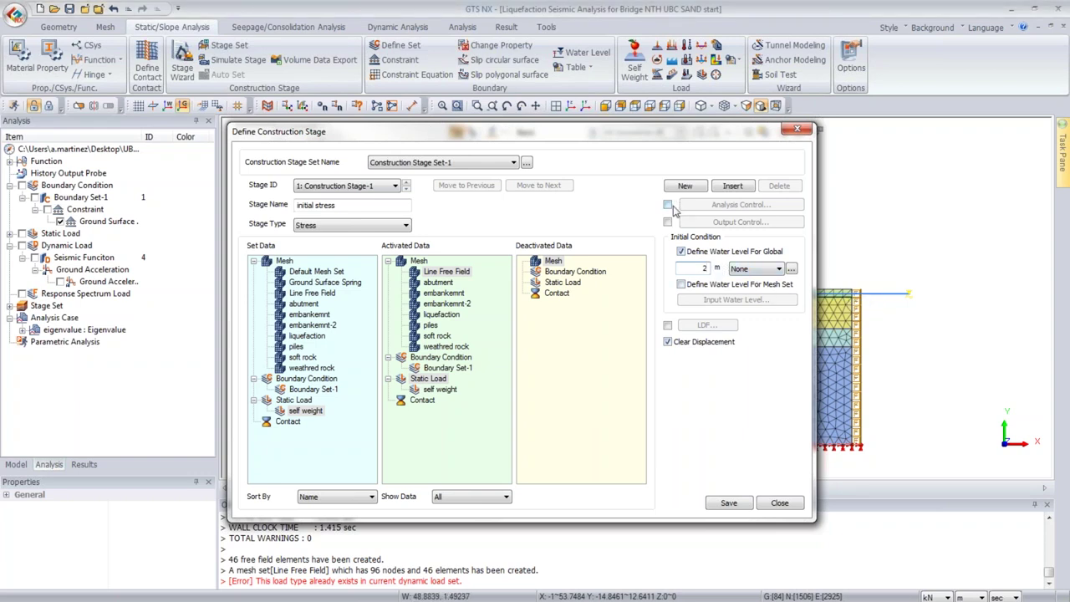
pyautogui.click(721, 505)
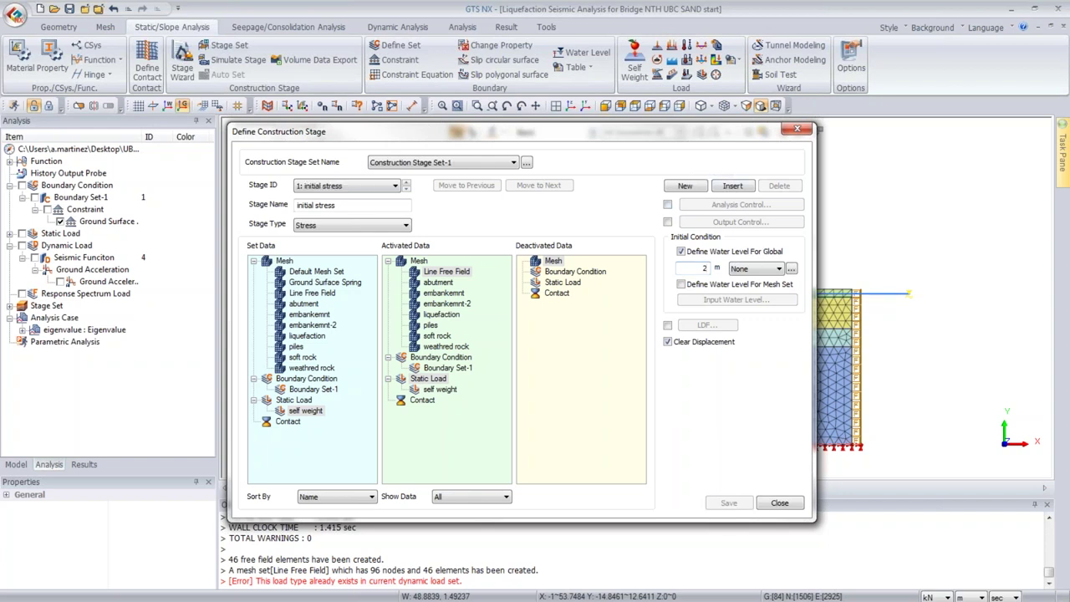
# Step: Add a second construction stage with the type Nonlinear Time History and name it sesimic
pyautogui.click(685, 185)
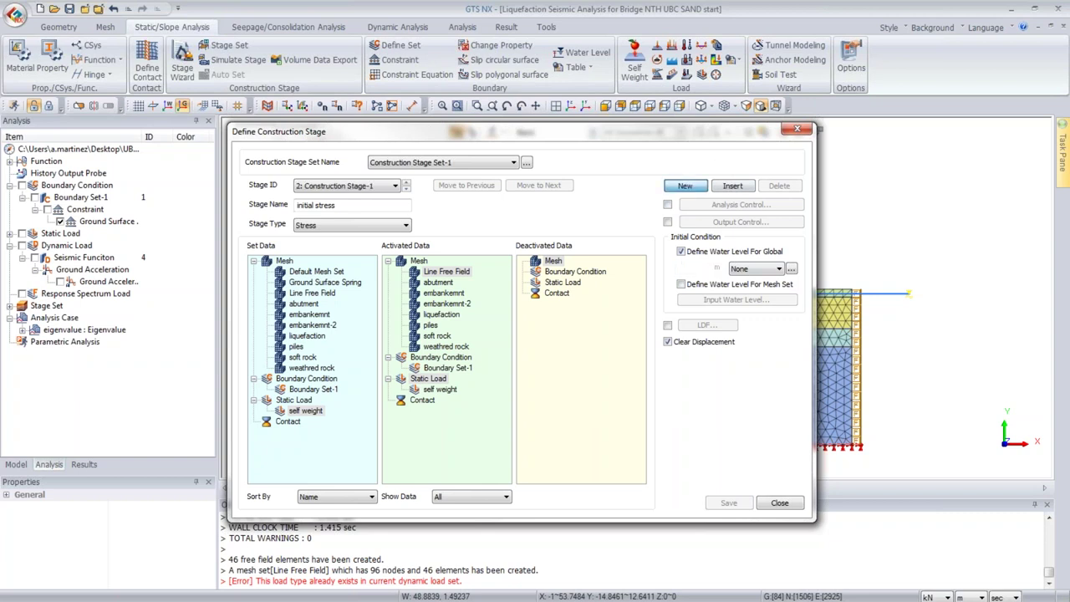
pyautogui.click(351, 225)
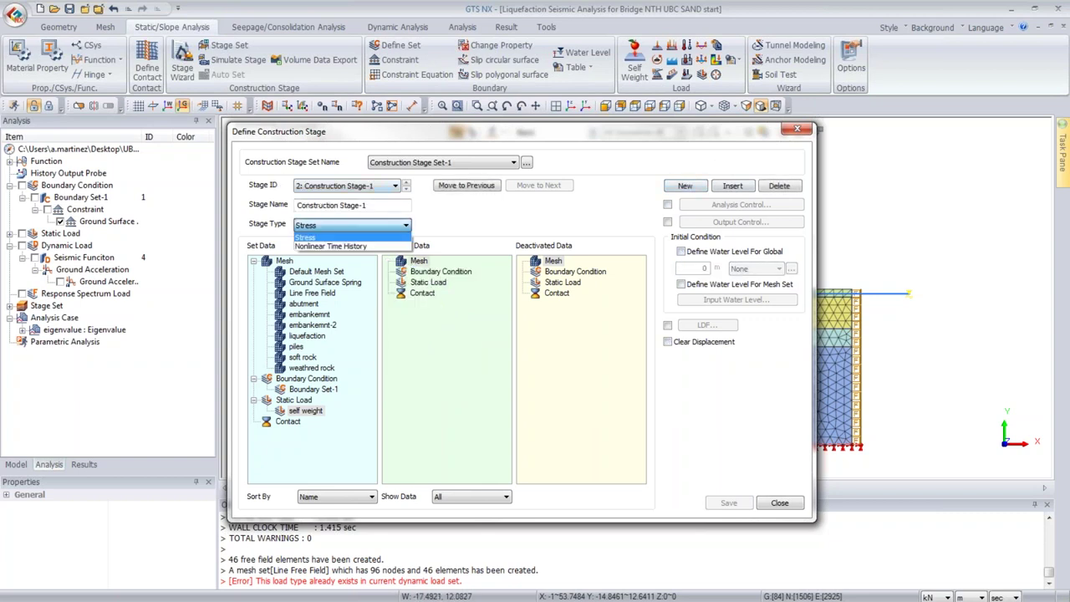
pyautogui.click(332, 243)
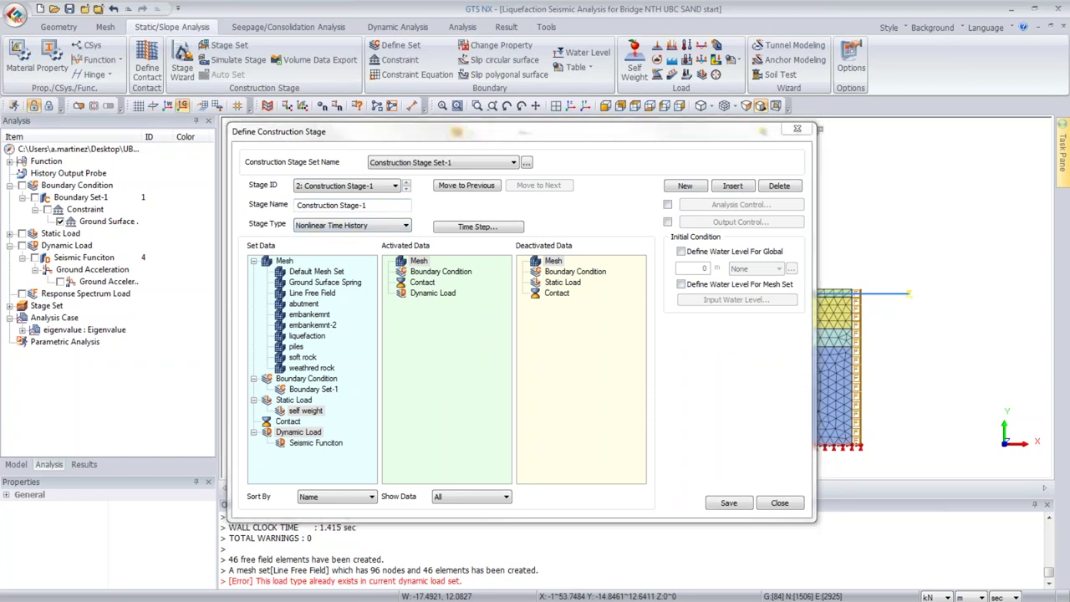
pyautogui.moveTo(368, 204); pyautogui.dragTo(297, 205)
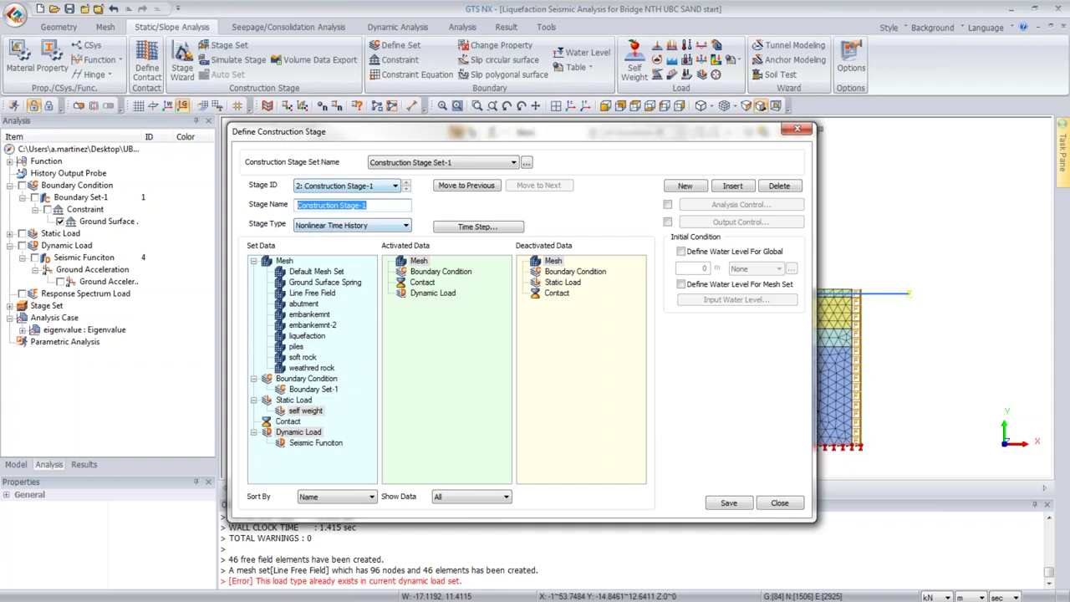
pyautogui.write('seismic')
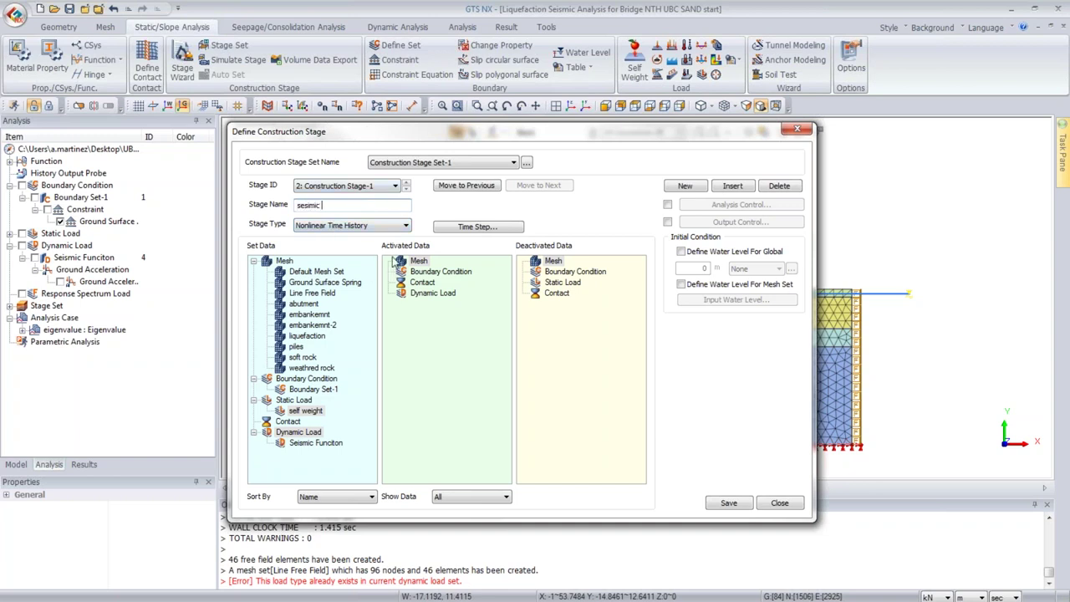
# Step: Activate the dynamic load Seismic Funciton in the nonlinear time history stage
pyautogui.click(301, 445)
pyautogui.moveTo(316, 442); pyautogui.dragTo(463, 378)
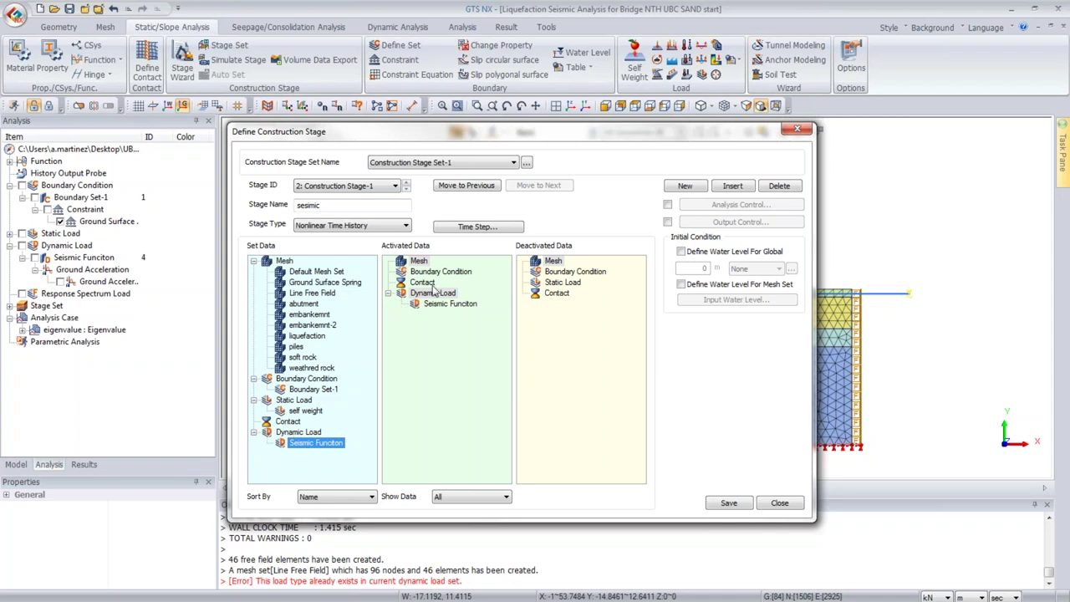
pyautogui.click(321, 411)
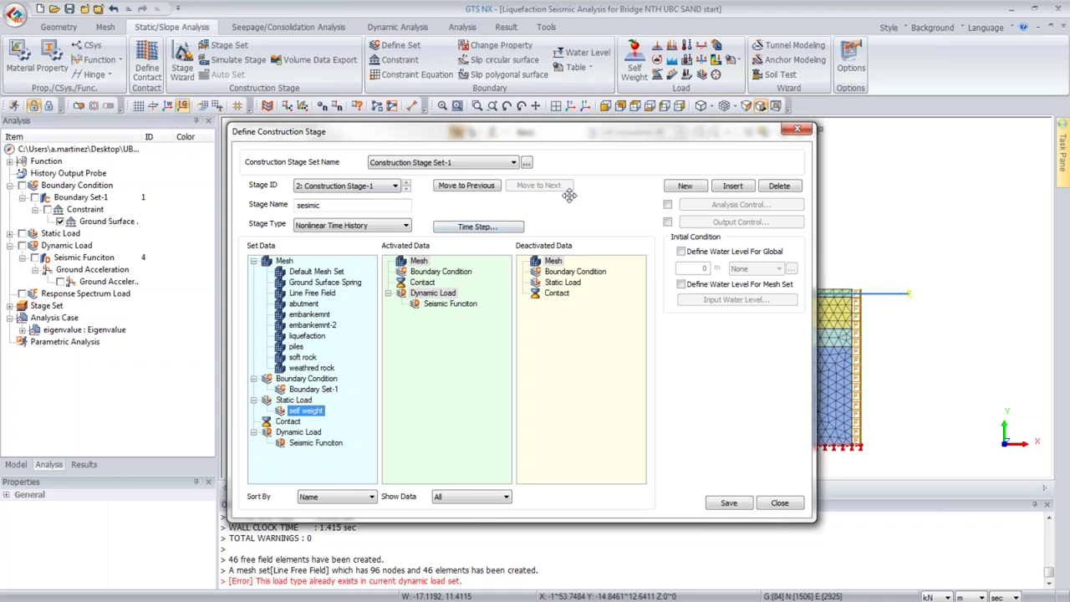
# Step: Open the stage's time step definition and enter the name time, a duration of 15 sec and an increment of 0.062 sec
pyautogui.click(490, 231)
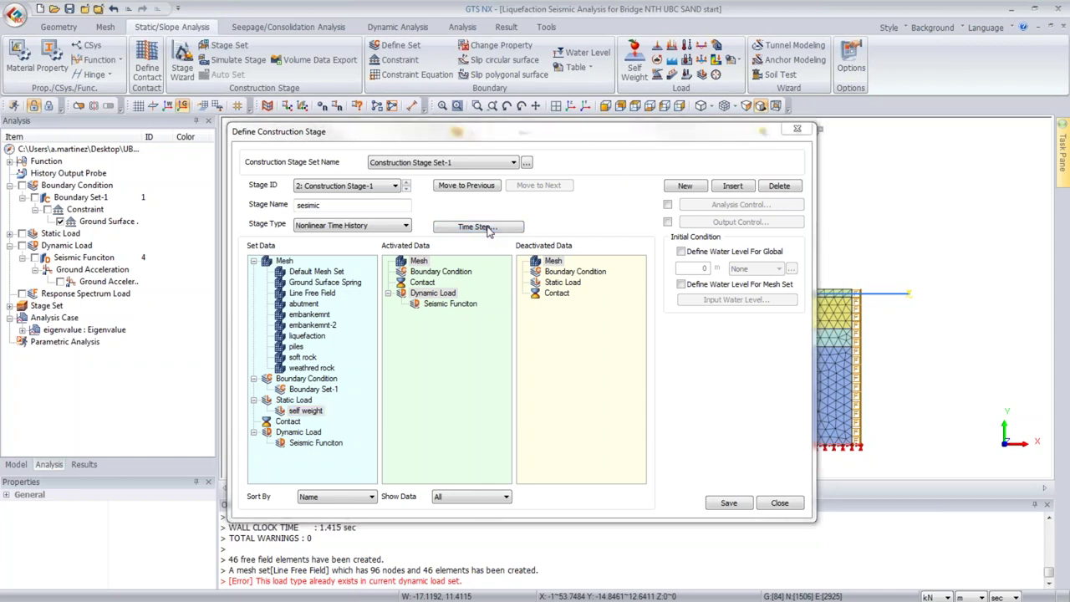
pyautogui.click(504, 298)
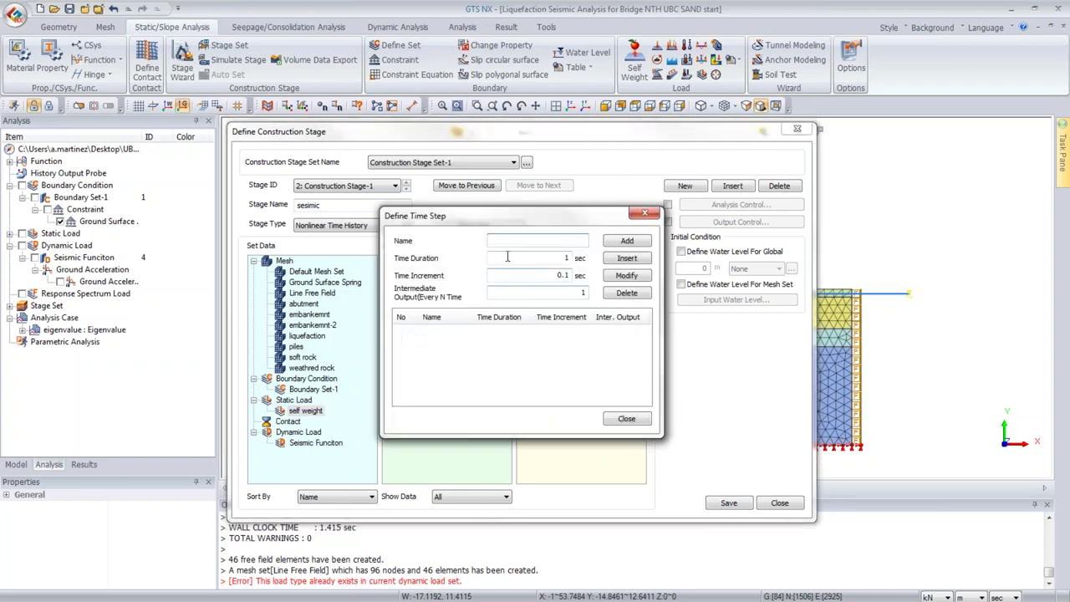
pyautogui.write('time')
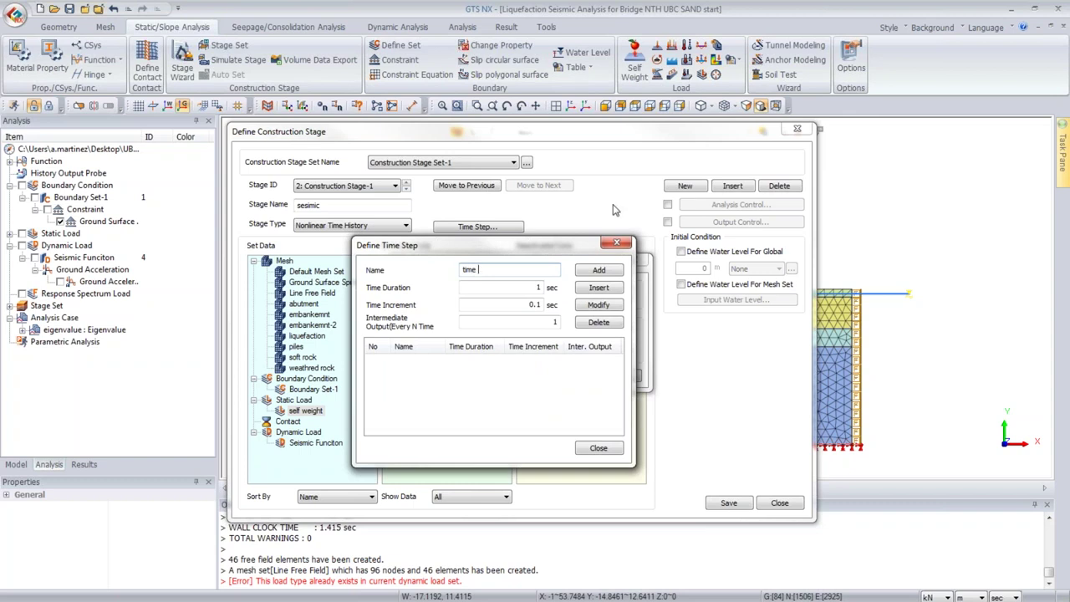
pyautogui.doubleClick(538, 287)
pyautogui.write('1')
pyautogui.write('6')
pyautogui.press('BackSpace')
pyautogui.write('02')
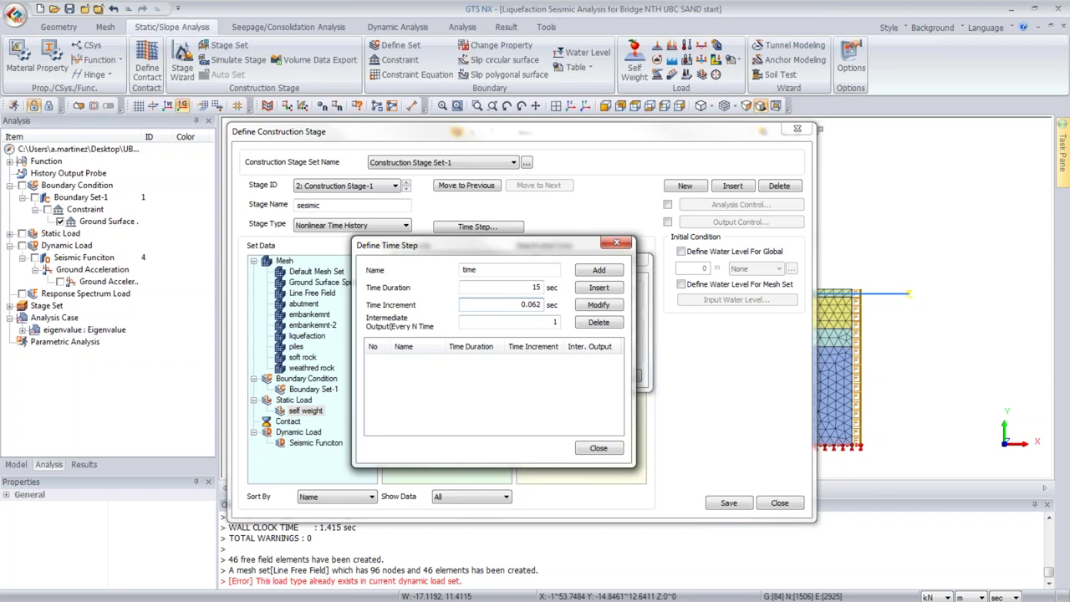
# Step: Switch to the time history function workbook in Excel, examine the interval between the first time values, and return to GTS NX
pyautogui.hotkey('alt', 'Tab')
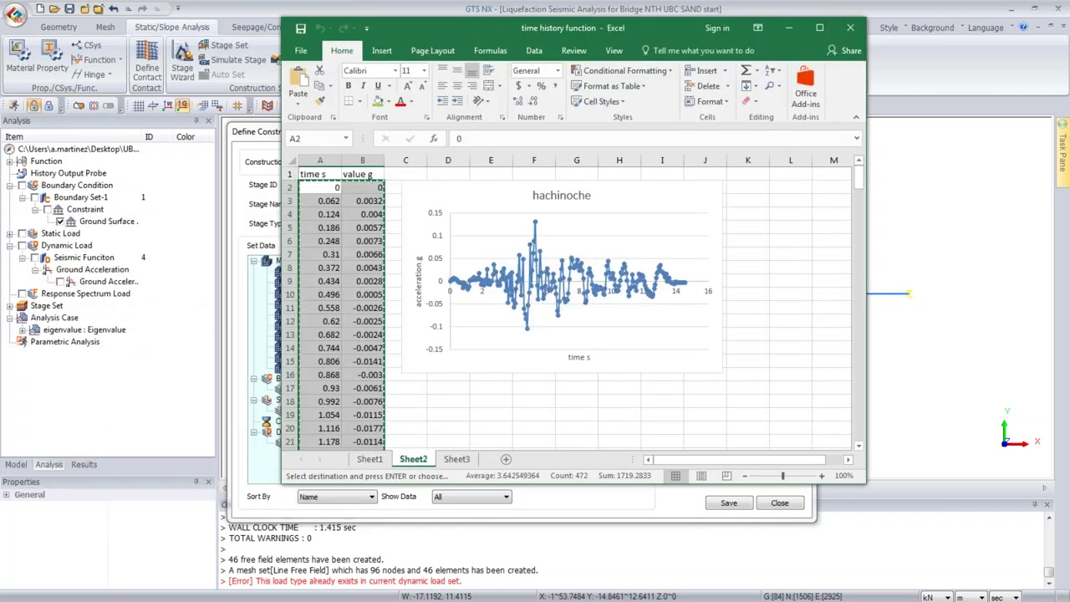
pyautogui.click(331, 202)
pyautogui.click(331, 215)
pyautogui.click(331, 202)
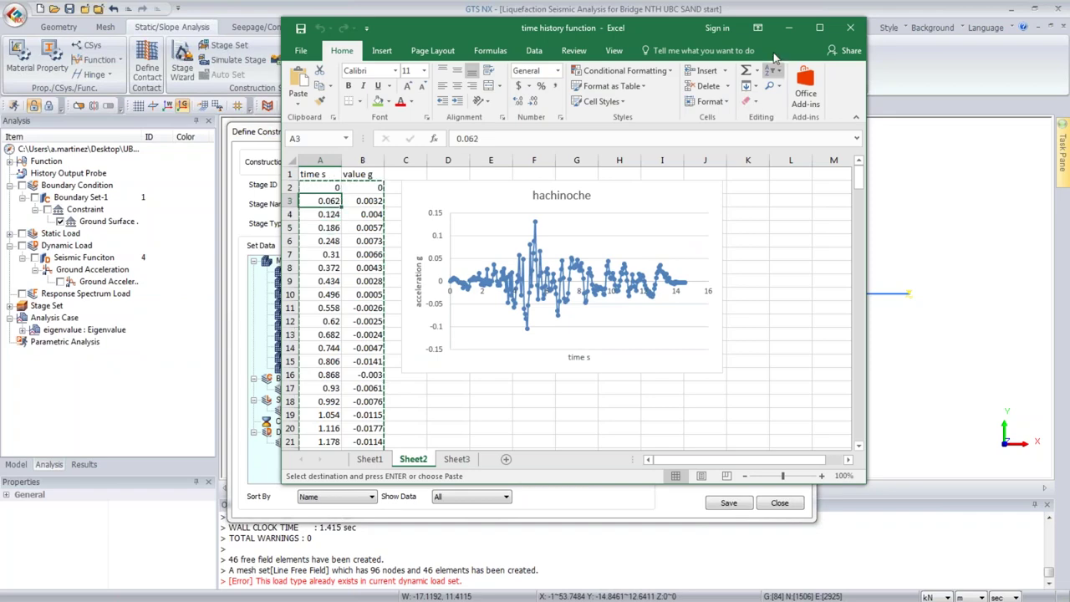
pyautogui.hotkey('alt', 'Tab')
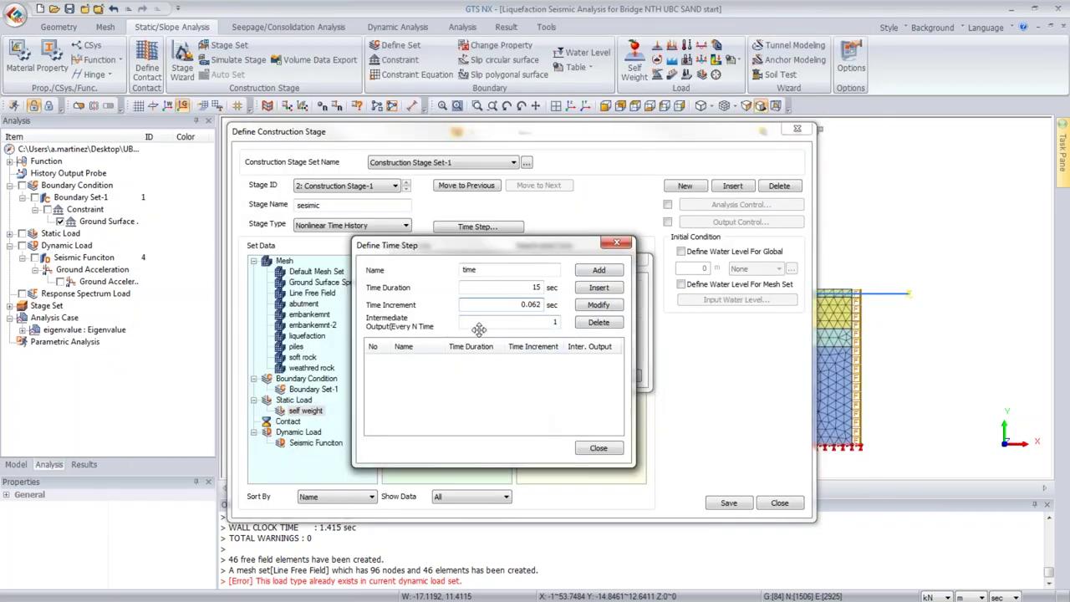
# Step: Set the intermediate output to every 1 time step, add the time step to the list, and apply it to the stage
pyautogui.doubleClick(565, 323)
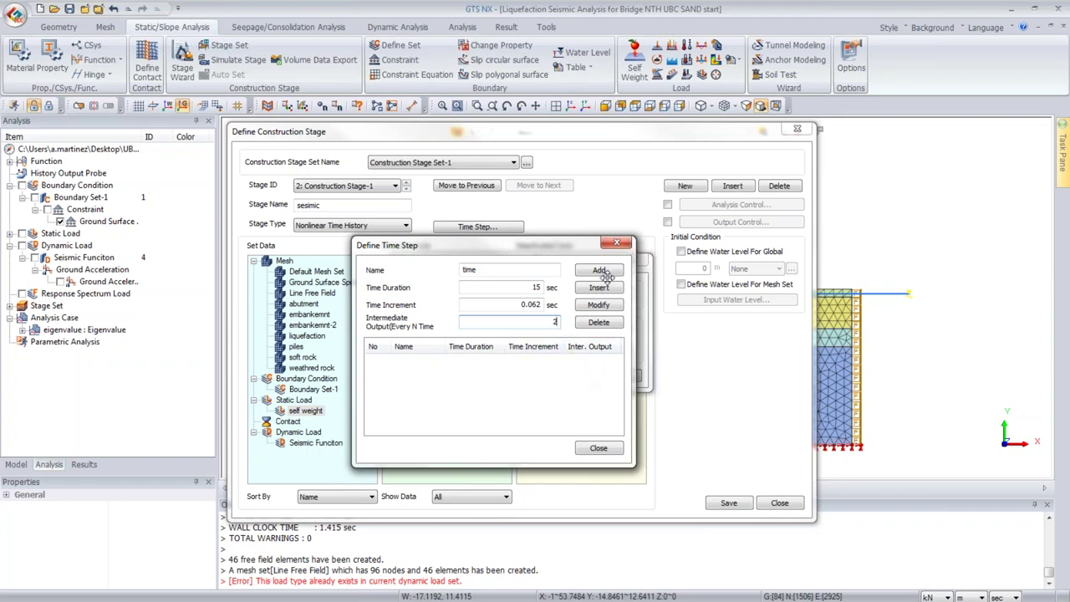
pyautogui.doubleClick(555, 323)
pyautogui.write('1')
pyautogui.click(598, 271)
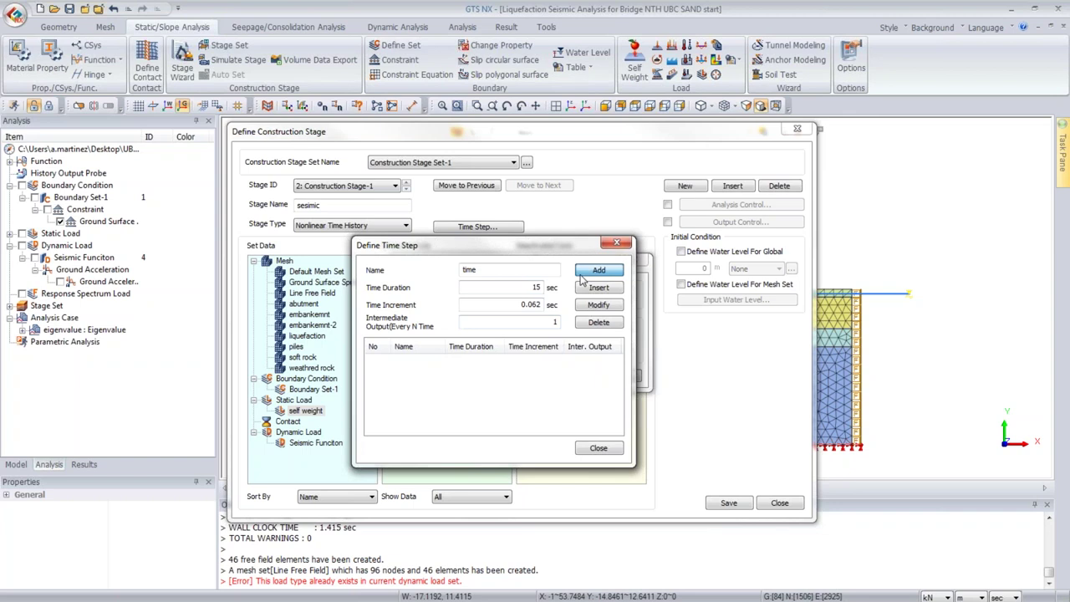
pyautogui.click(580, 272)
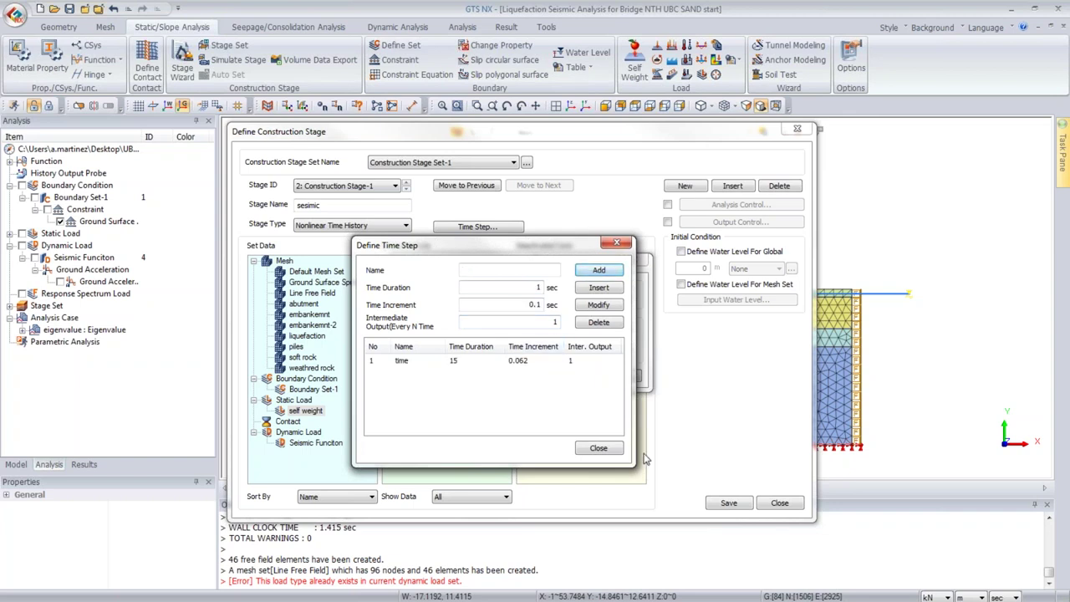
pyautogui.click(598, 448)
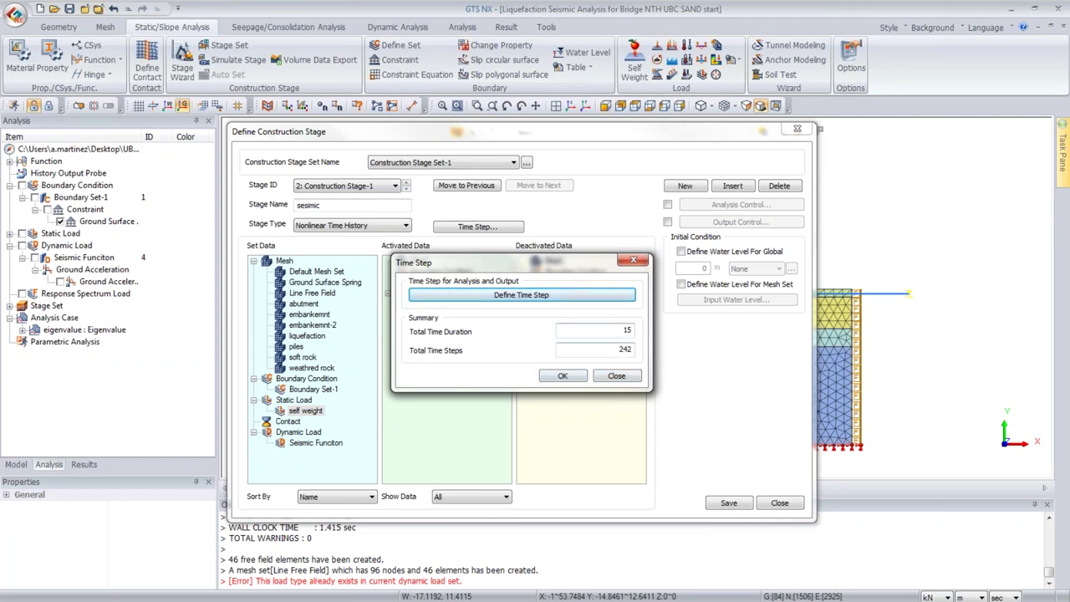
pyautogui.click(575, 377)
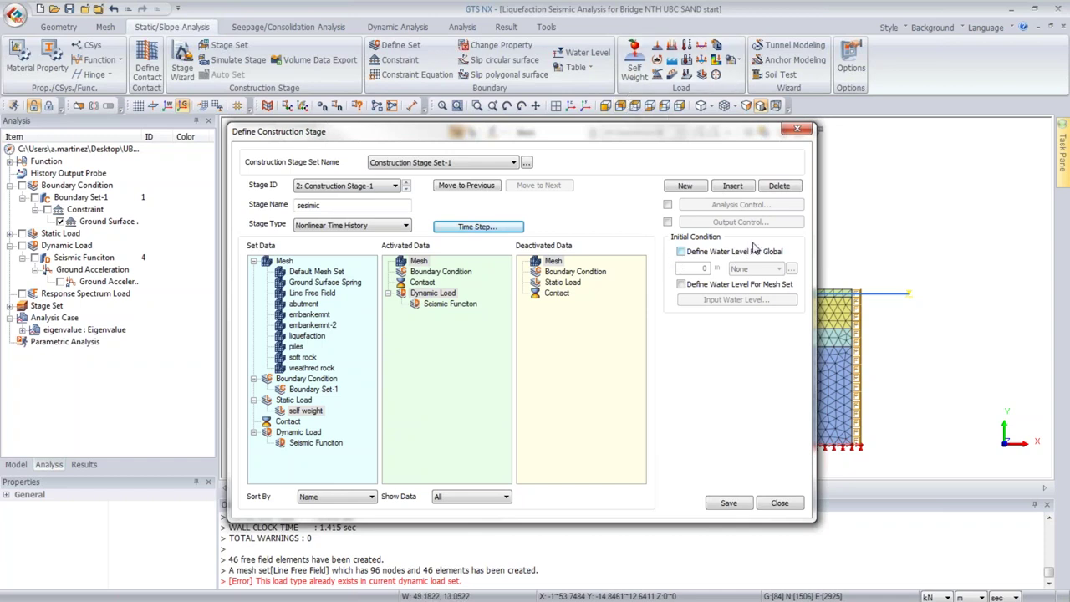
# Step: Enable stage-specific analysis control for the nonlinear time history stage and allow undrained material behavior
pyautogui.click(667, 204)
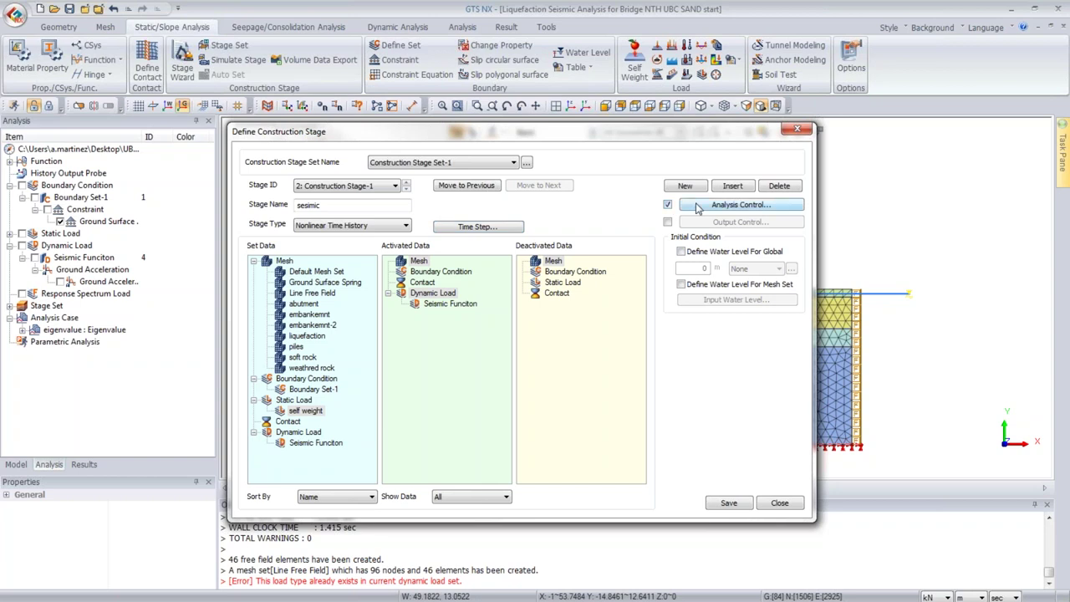
pyautogui.click(698, 206)
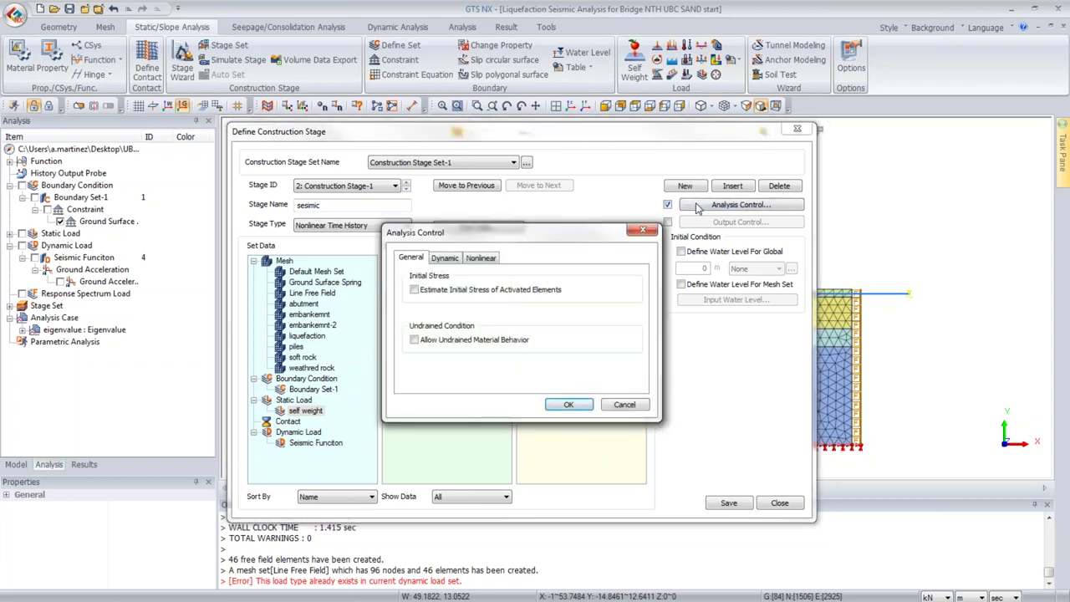
pyautogui.click(441, 343)
pyautogui.moveTo(482, 238); pyautogui.dragTo(482, 273)
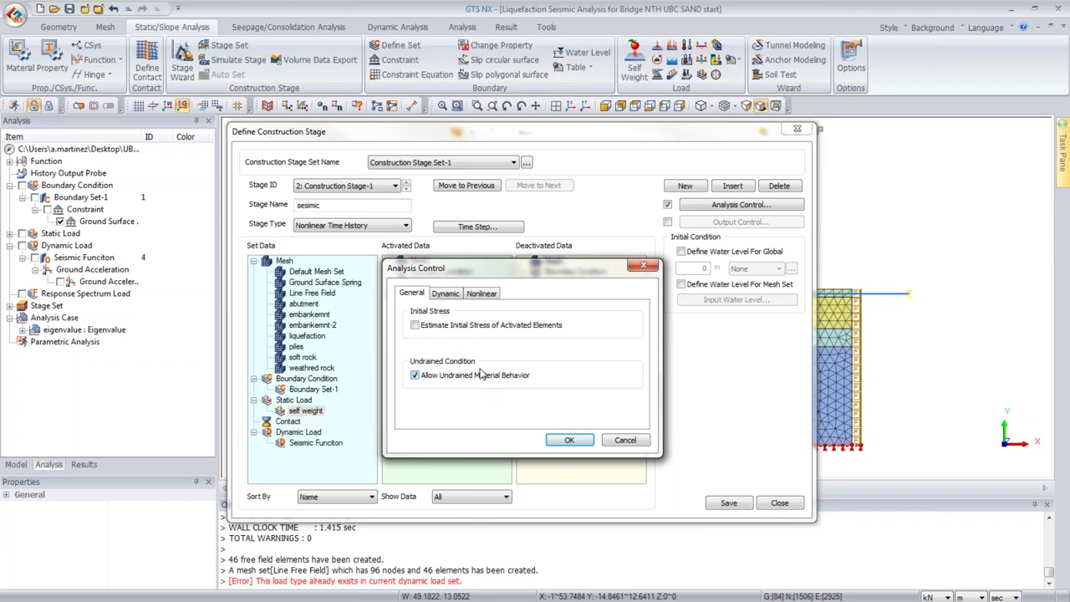
# Step: Set the stage's dynamic damping method to Calculate from Modal Damping, with coefficients based on period
pyautogui.click(446, 297)
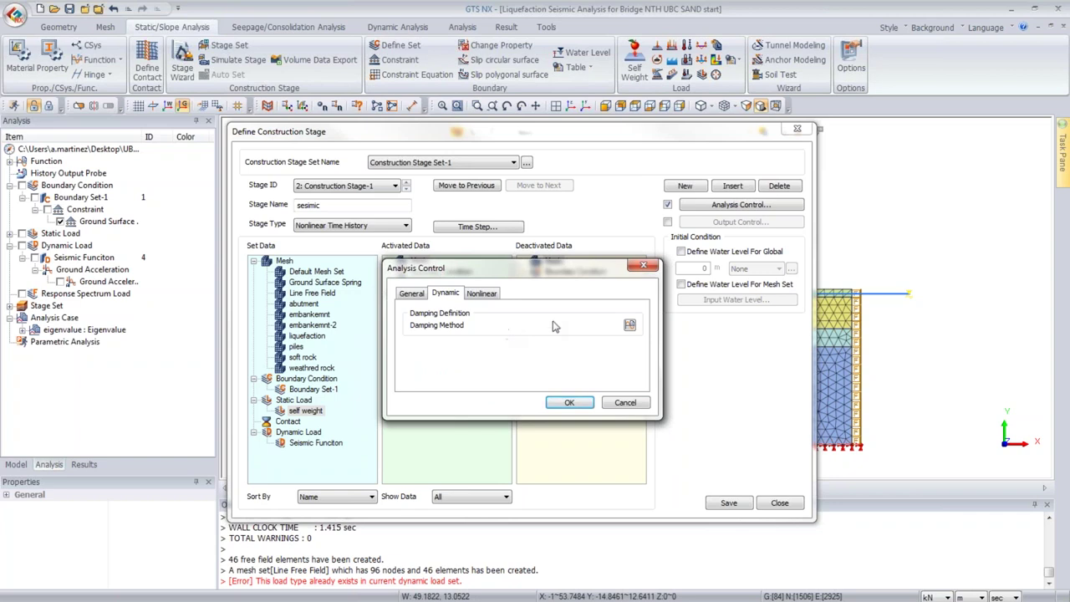
pyautogui.click(630, 325)
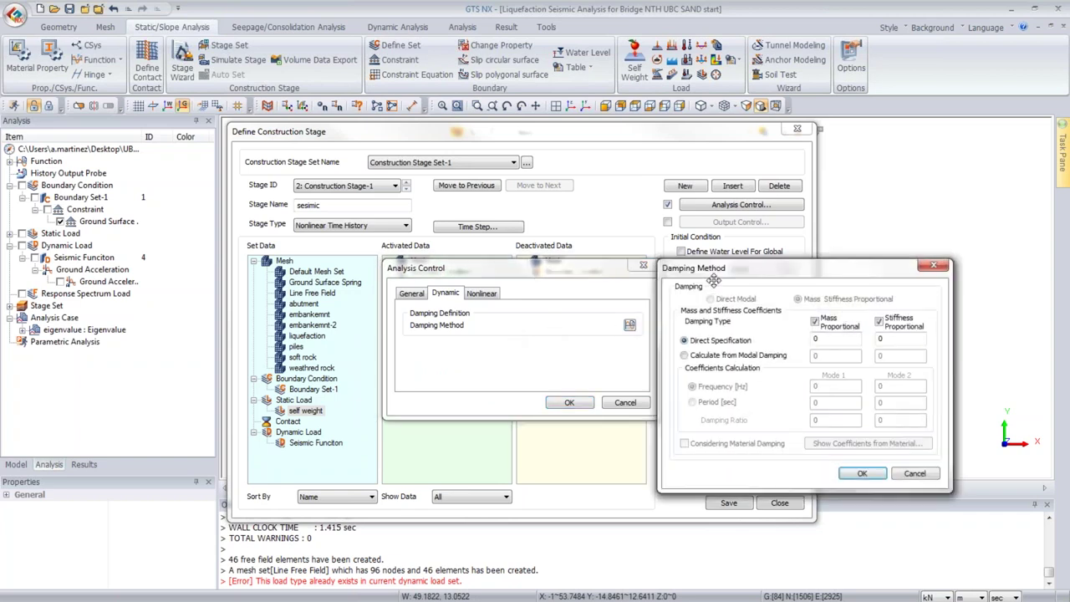
pyautogui.click(437, 382)
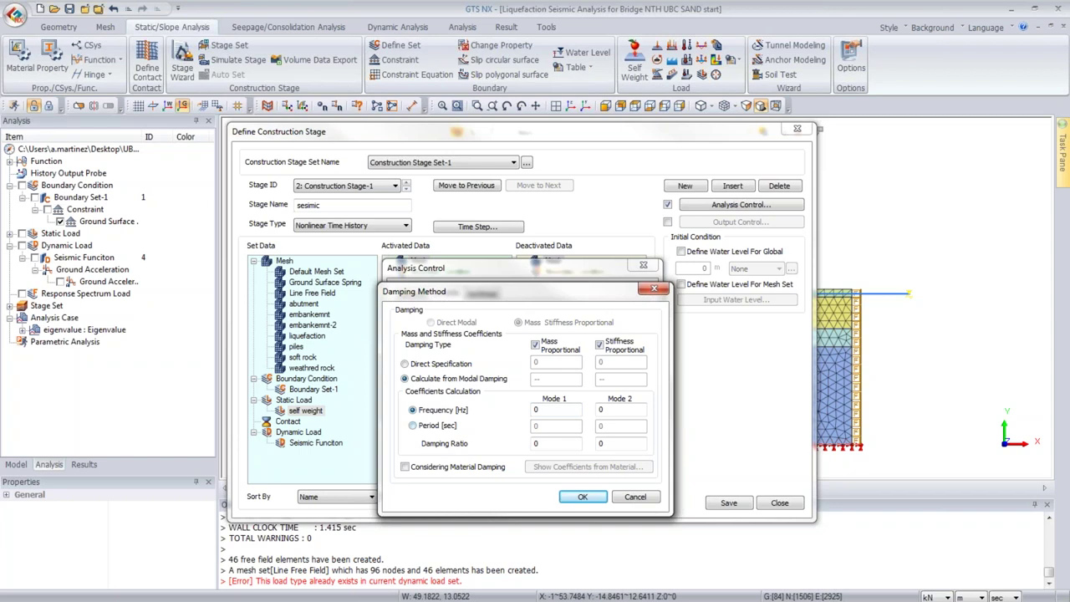
pyautogui.click(441, 427)
# Step: Set the modal damping periods to 0.407 s and 0.188 s with a 0.05 damping ratio for both modes, and accept the analysis control
pyautogui.click(575, 425)
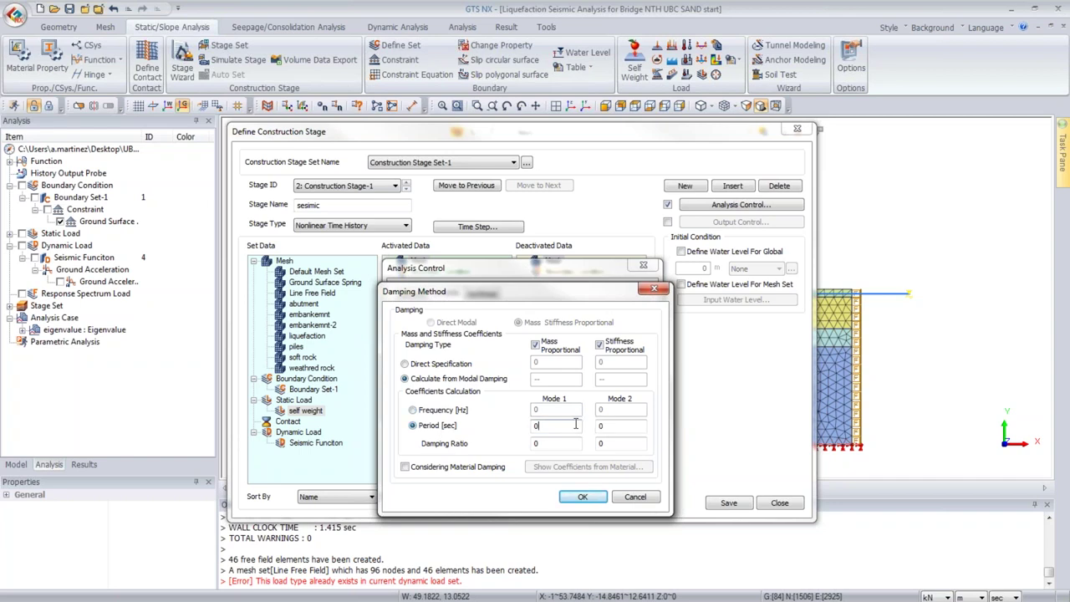
pyautogui.write('.407')
pyautogui.click(566, 445)
pyautogui.click(618, 425)
pyautogui.write('.188')
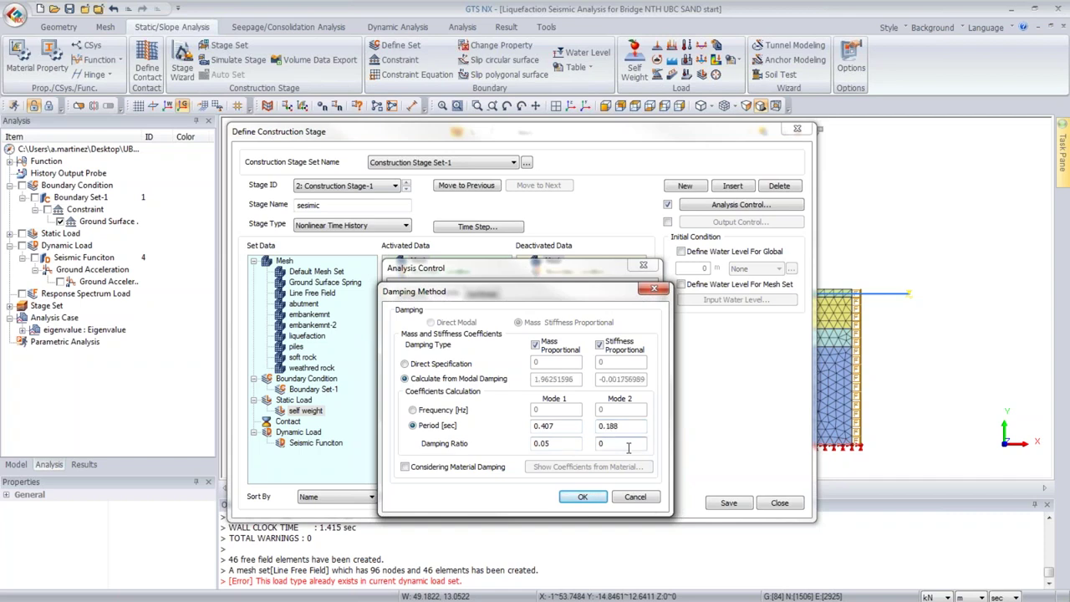
pyautogui.write('5')
pyautogui.click(598, 498)
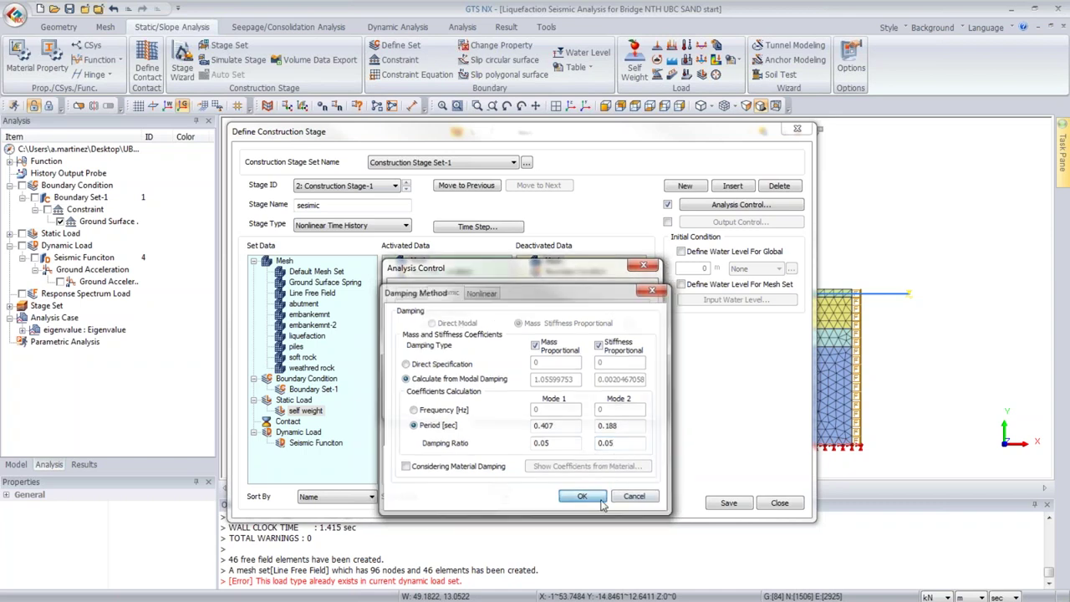
pyautogui.click(568, 403)
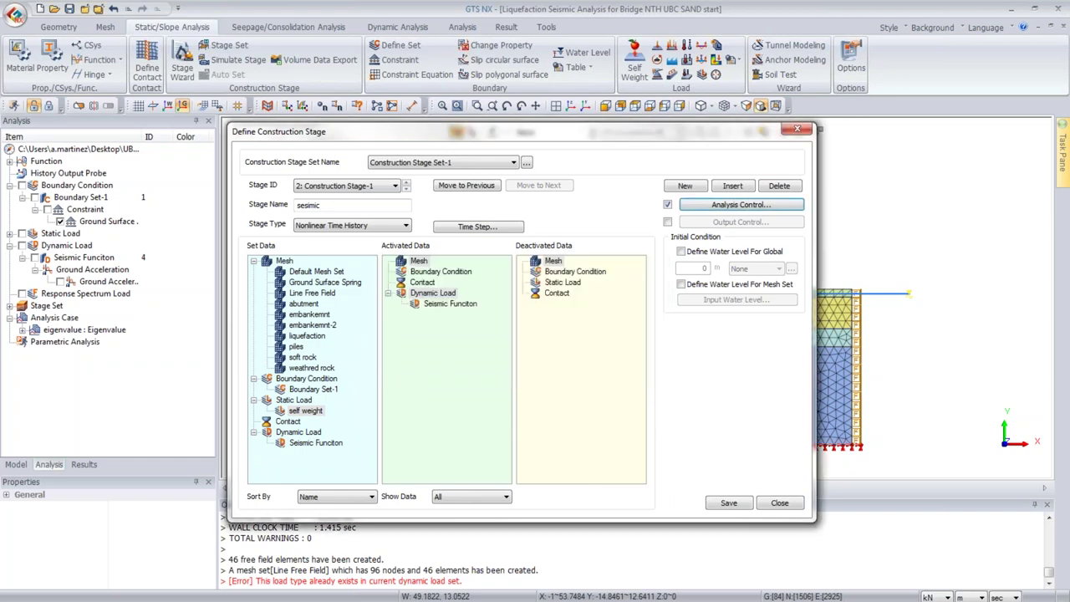
# Step: Save the nonlinear time history stage and close the construction stage definition
pyautogui.click(743, 502)
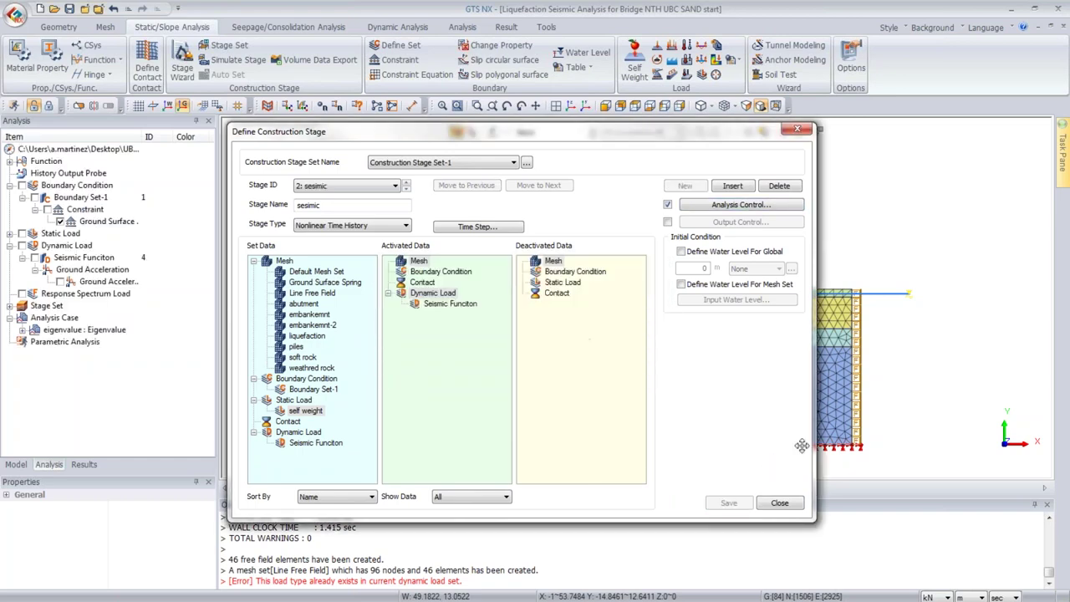
pyautogui.click(779, 502)
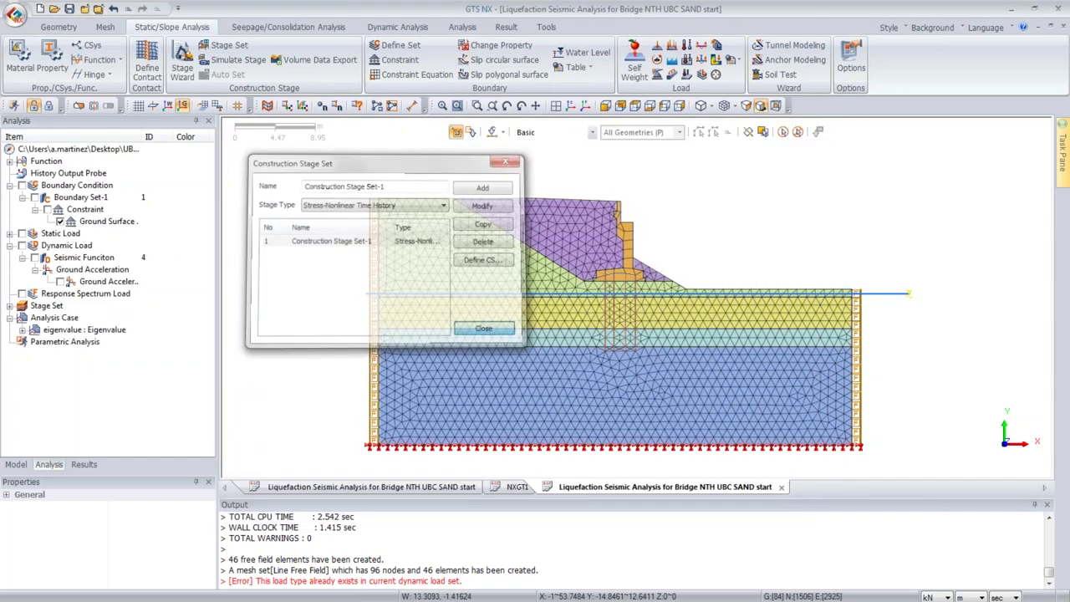
pyautogui.click(485, 330)
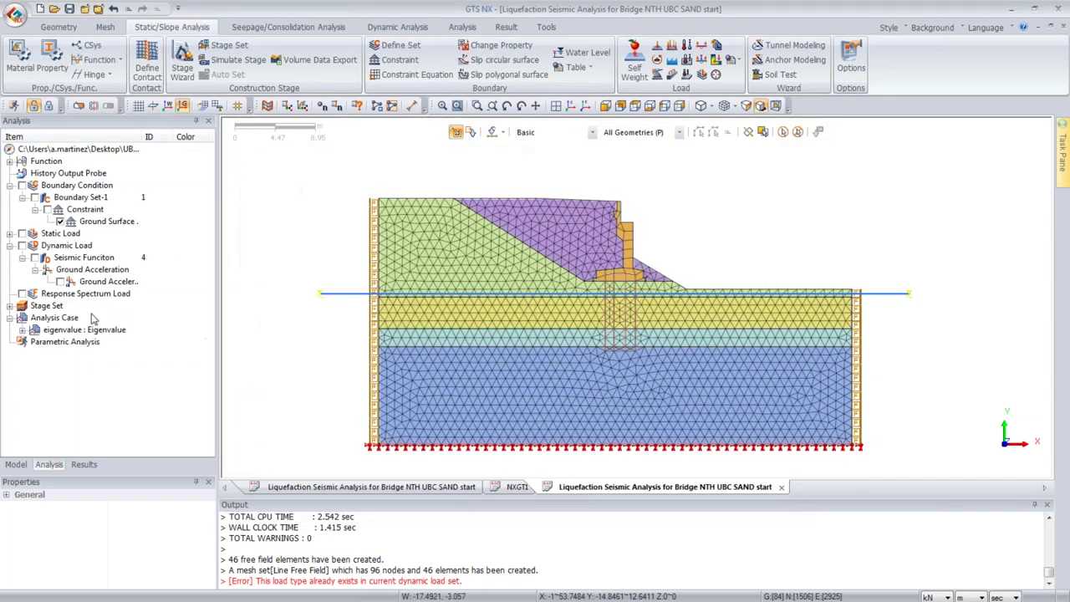
# Step: Start a new general analysis case titled cs with the Construction Stage solution type
pyautogui.click(462, 26)
pyautogui.click(28, 59)
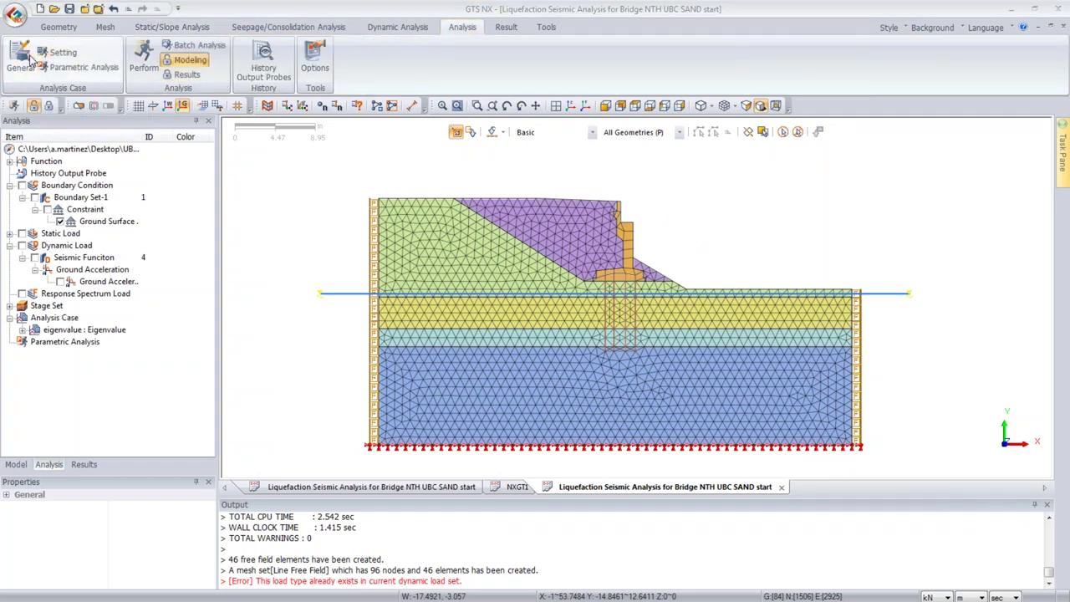
pyautogui.click(422, 164)
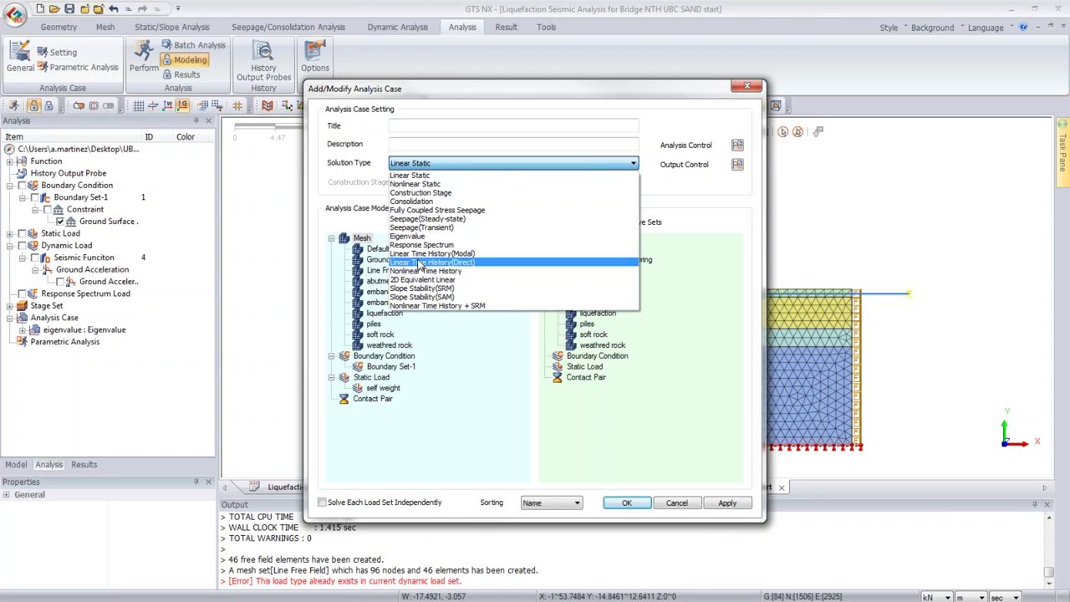
pyautogui.click(413, 195)
pyautogui.click(402, 127)
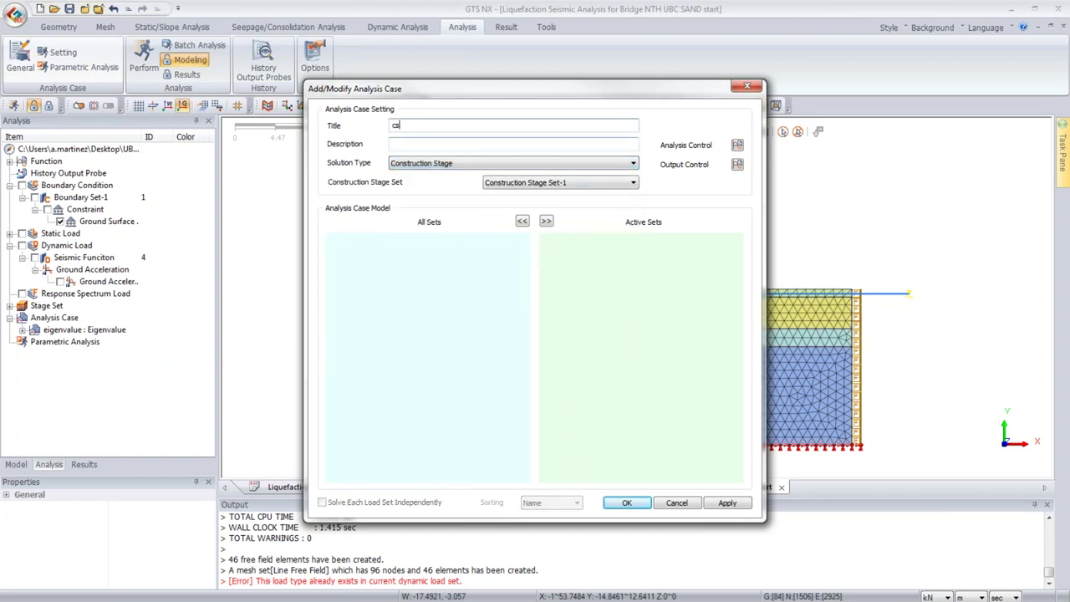
# Step: Set the case to consider water pressure automatically and use initial stress as the initial stage for stress analysis with the K0 condition
pyautogui.click(737, 144)
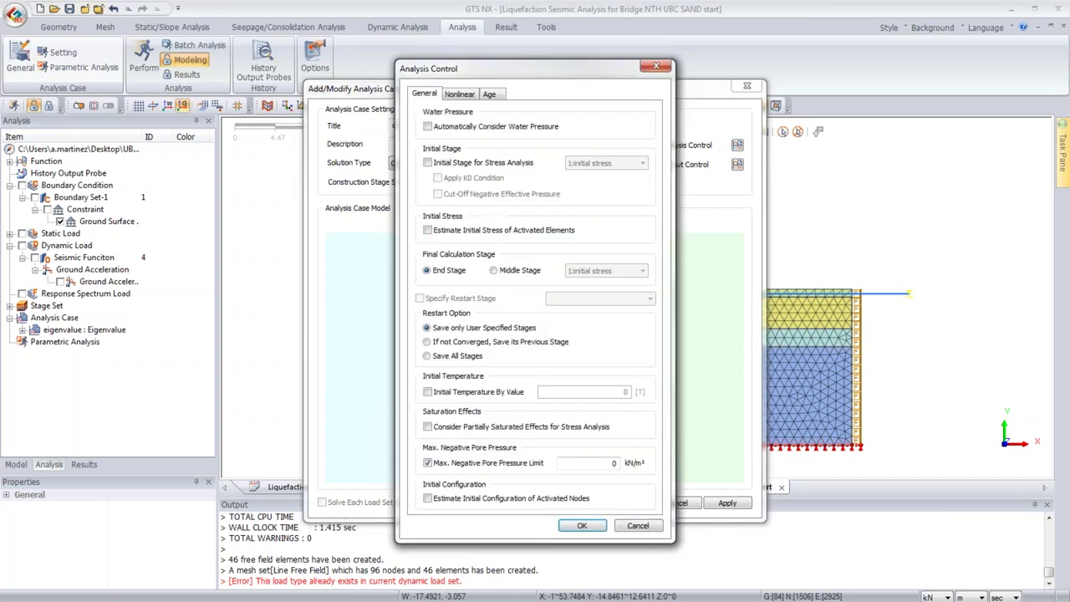
pyautogui.click(508, 129)
pyautogui.click(479, 163)
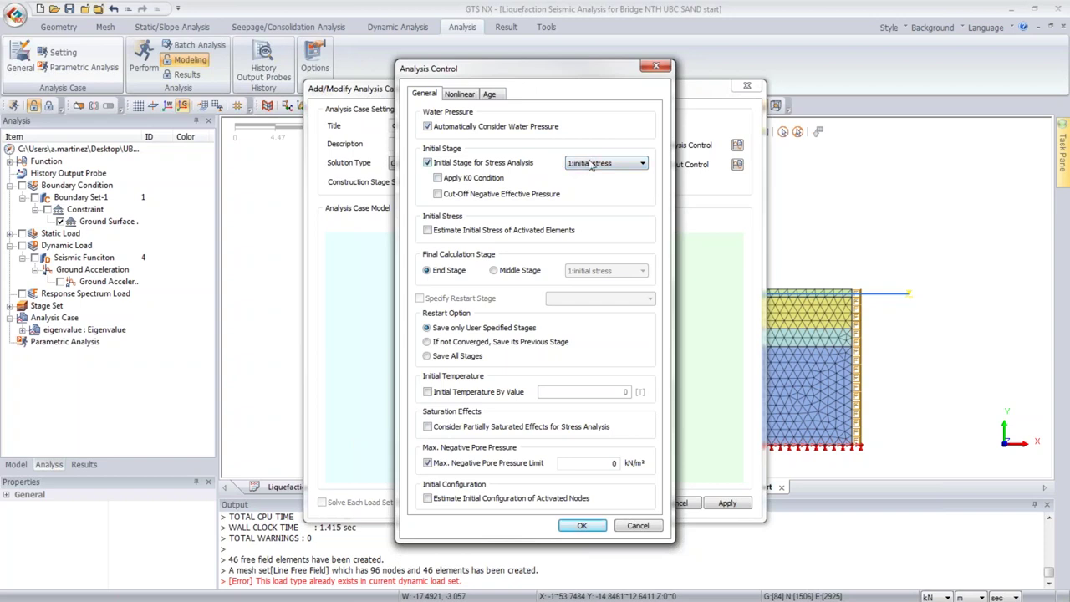
pyautogui.click(492, 179)
pyautogui.click(584, 525)
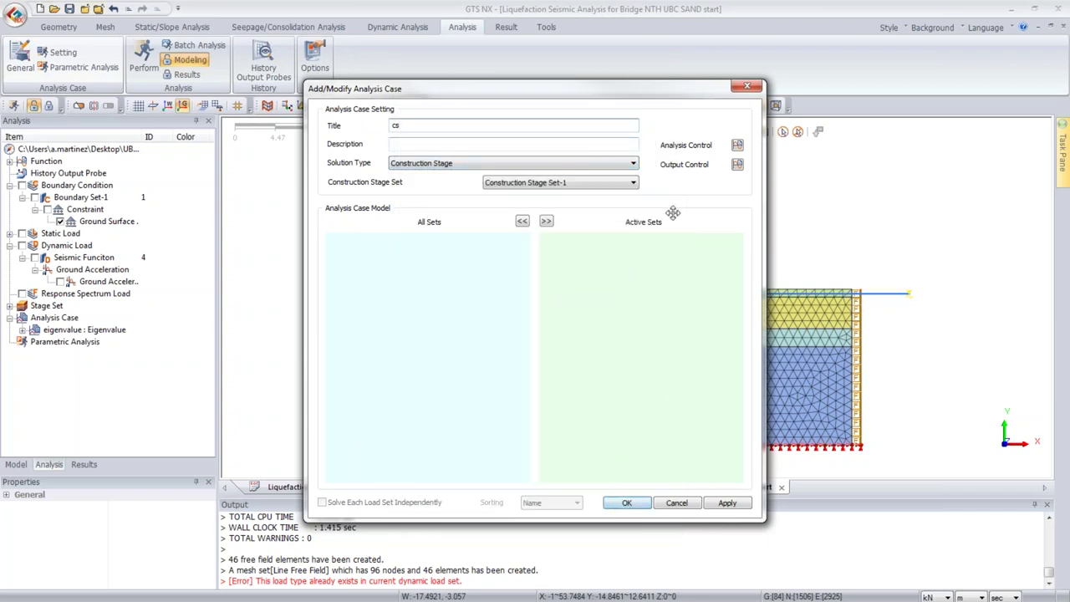
# Step: Include velocity, acceleration and strain in the case's output results and create the analysis case
pyautogui.click(737, 165)
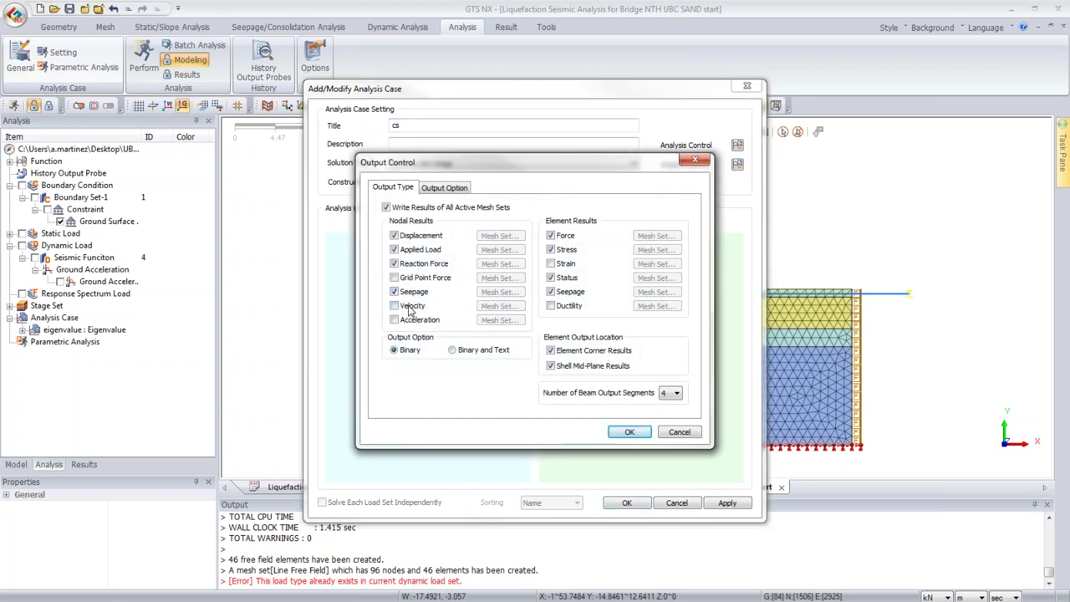
pyautogui.click(398, 306)
pyautogui.click(568, 265)
pyautogui.moveTo(569, 163); pyautogui.dragTo(561, 230)
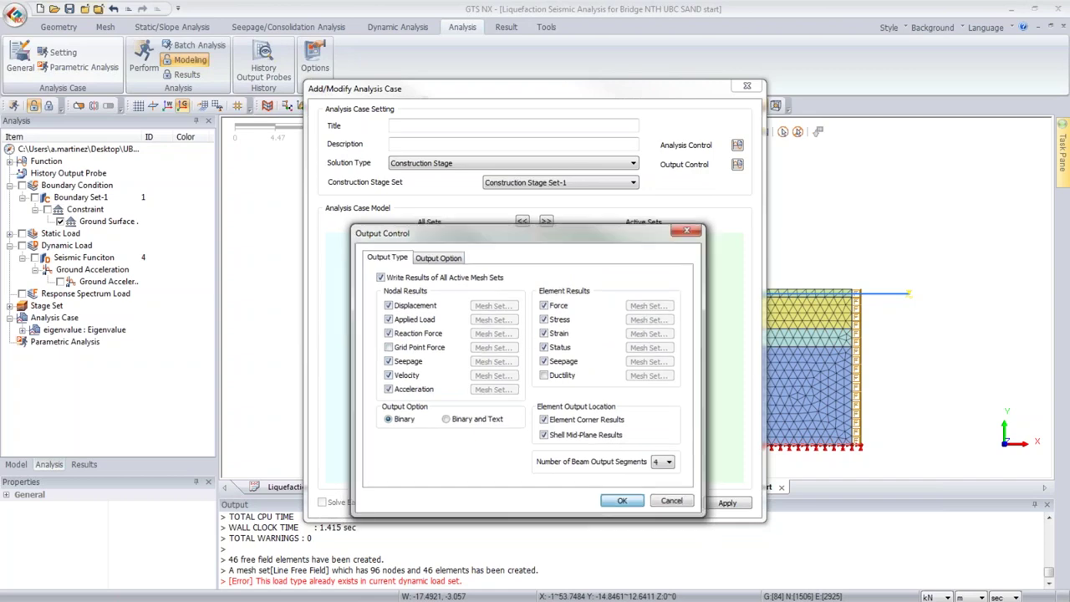
pyautogui.click(623, 502)
pyautogui.click(625, 502)
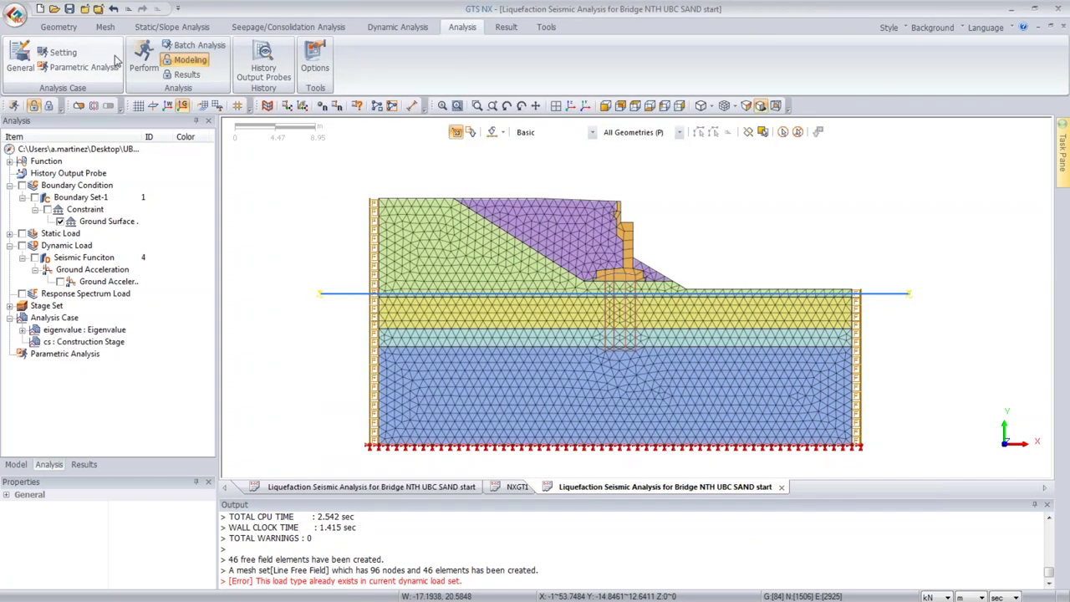
# Step: Run the solver for the cs construction stage case only, leaving out the eigenvalue case
pyautogui.click(144, 59)
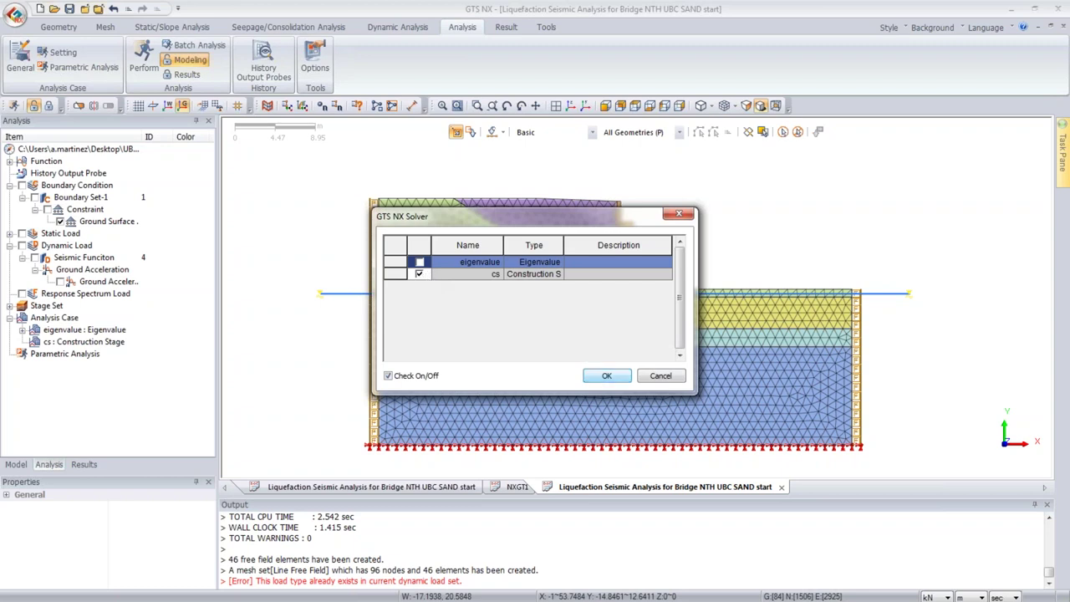
pyautogui.click(607, 375)
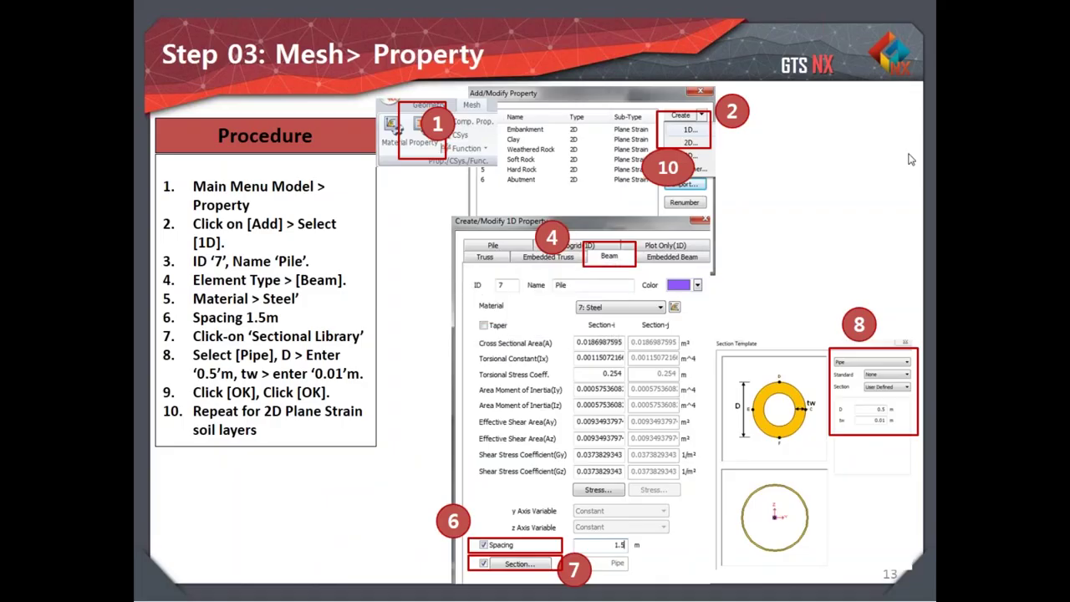
pyautogui.press('Left')
pyautogui.press('Right')
pyautogui.press('Right')
pyautogui.press('Left')
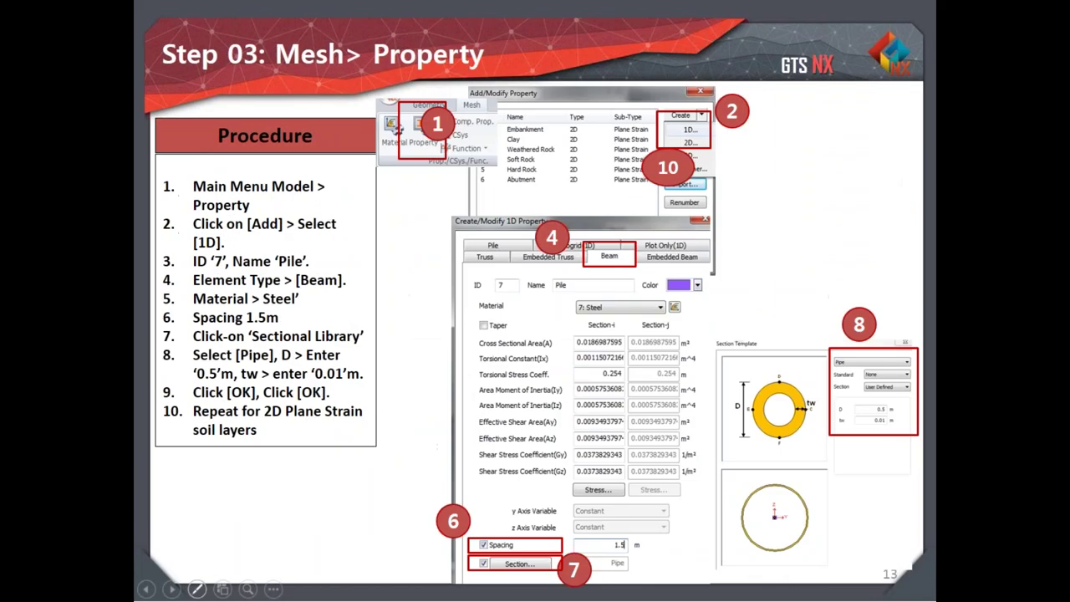
pyautogui.press('Right')
pyautogui.press('Right')
pyautogui.press('Right')
pyautogui.press('Right')
pyautogui.press('Right')
pyautogui.press('Right')
pyautogui.press('Right')
pyautogui.press('Right')
pyautogui.press('Right')
pyautogui.press('Right')
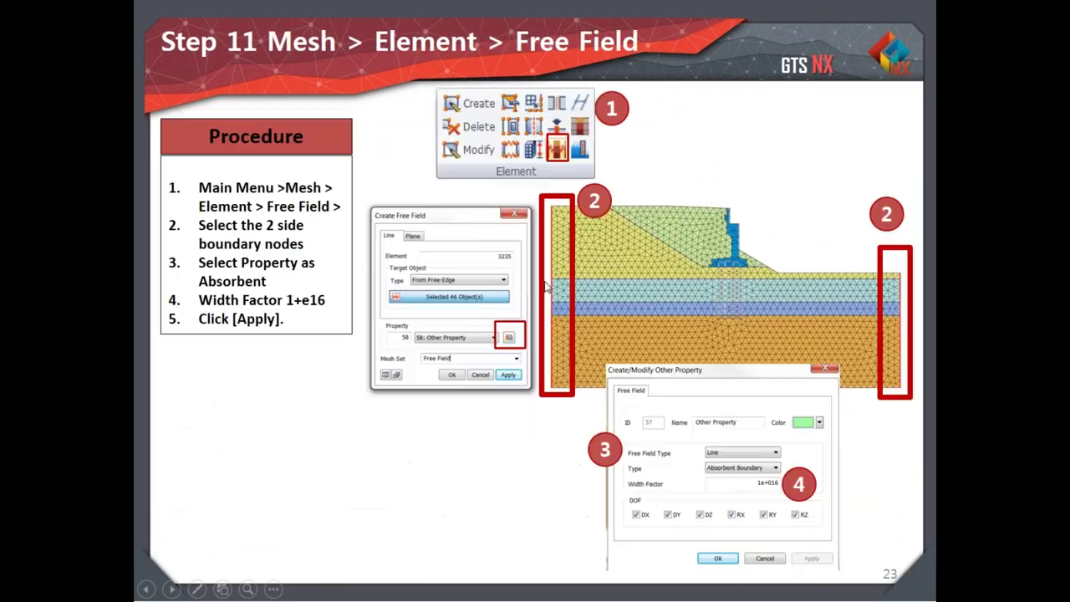
pyautogui.press('Right')
pyautogui.press('Right')
pyautogui.press('Right')
pyautogui.press('Right')
pyautogui.press('Right')
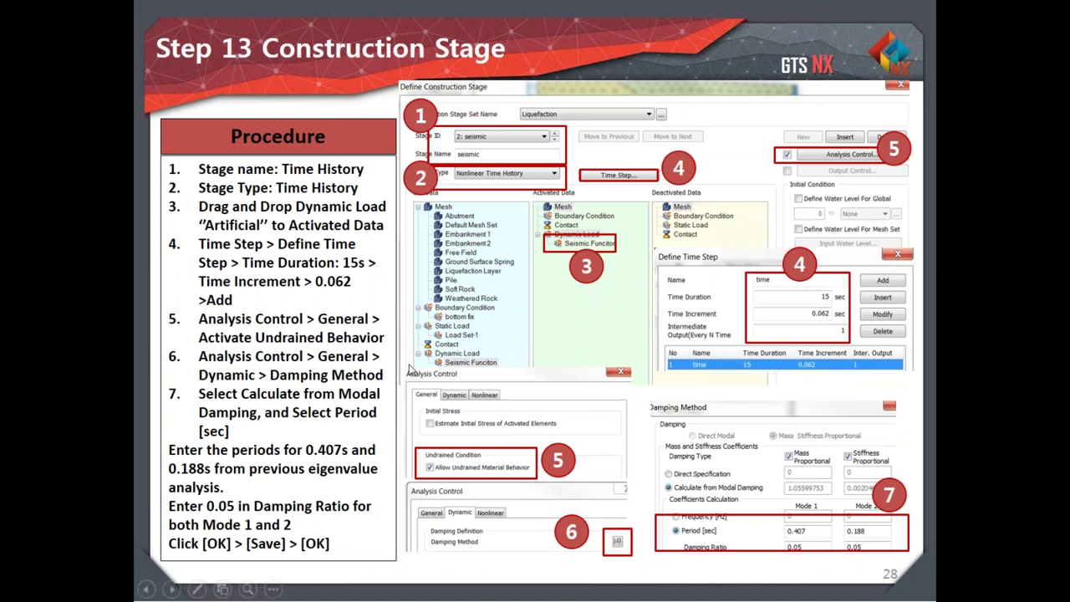
pyautogui.press('Right')
pyautogui.press('Right')
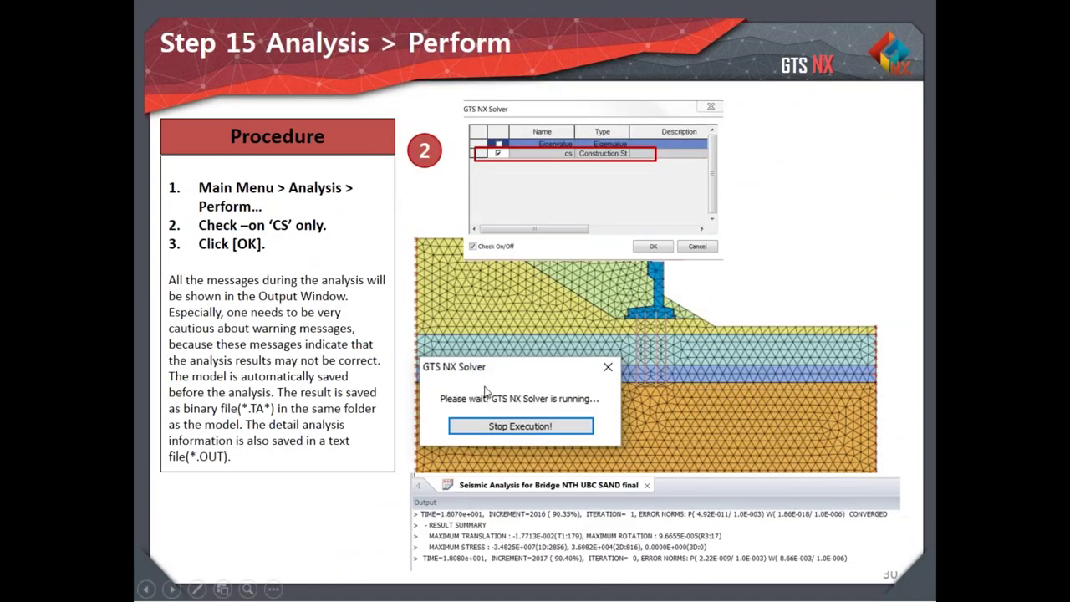
pyautogui.press('Right')
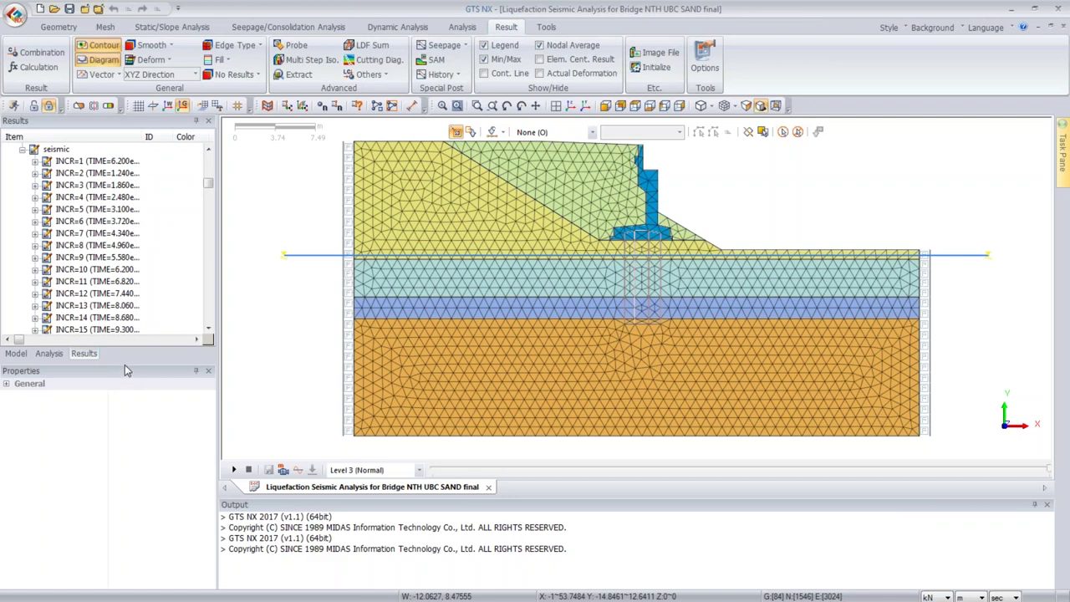
# Step: Enlarge the results tree and collapse its list of eigenvalue modes
pyautogui.moveTo(125, 364); pyautogui.dragTo(125, 502)
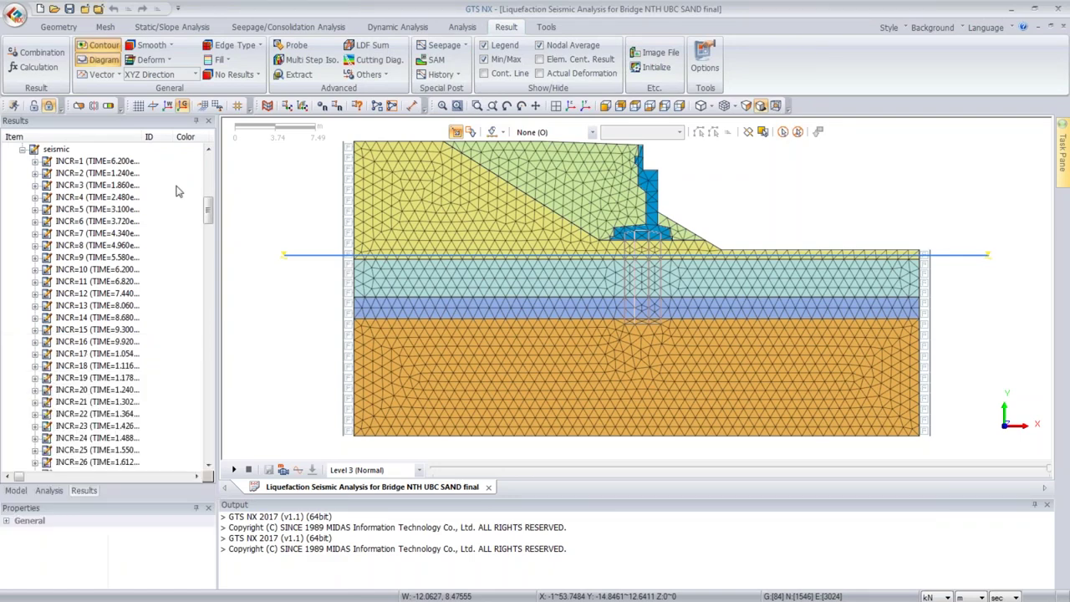
pyautogui.moveTo(205, 211); pyautogui.dragTo(204, 167)
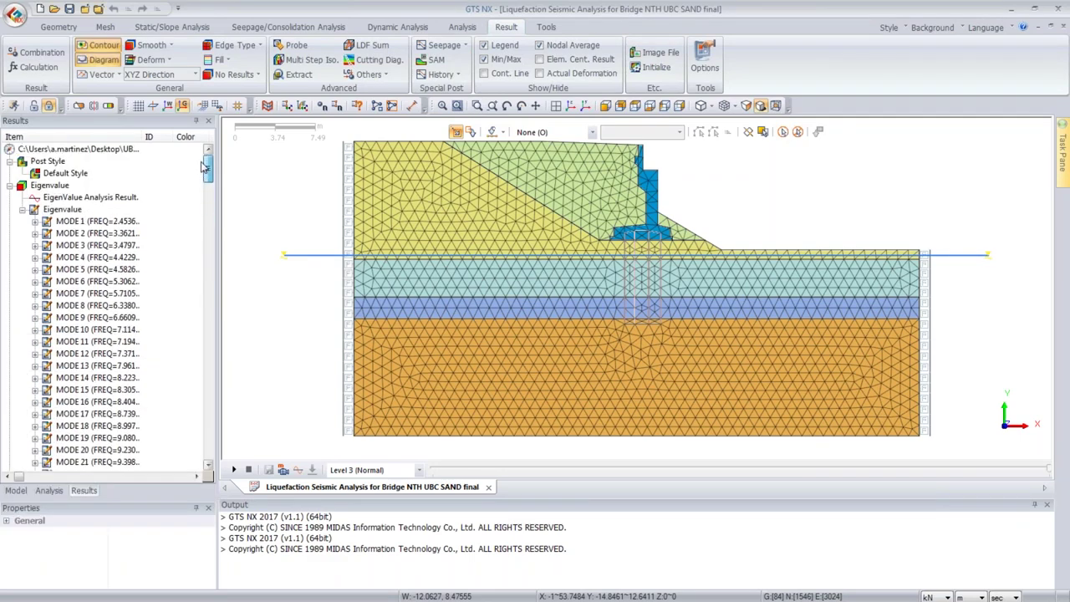
pyautogui.click(23, 209)
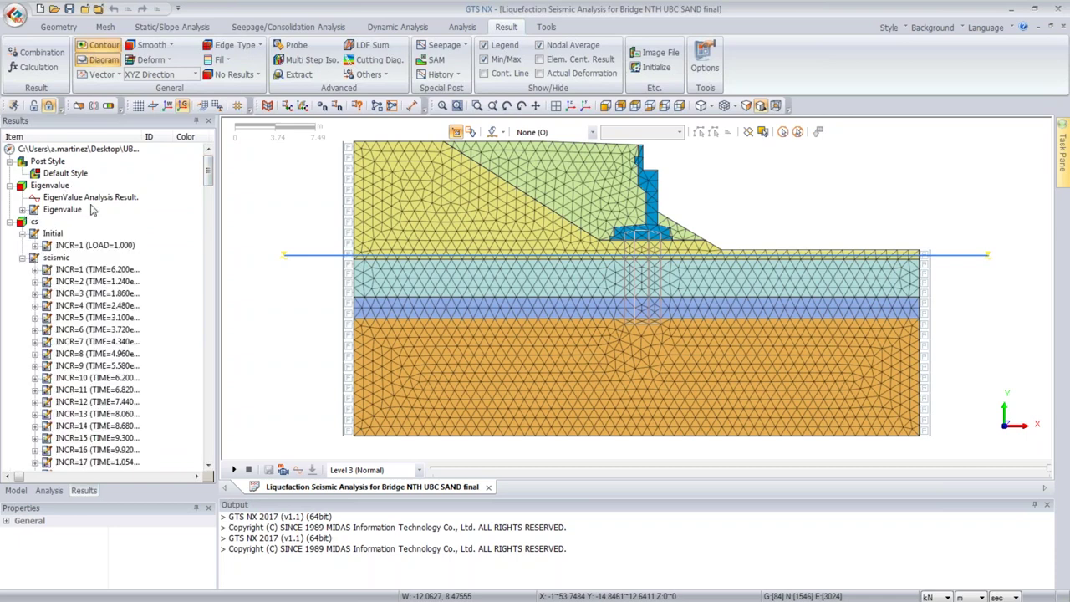
# Step: Examine the result types available for the first seismic increment, including the beam element forces and UBCSAND results
pyautogui.click(35, 269)
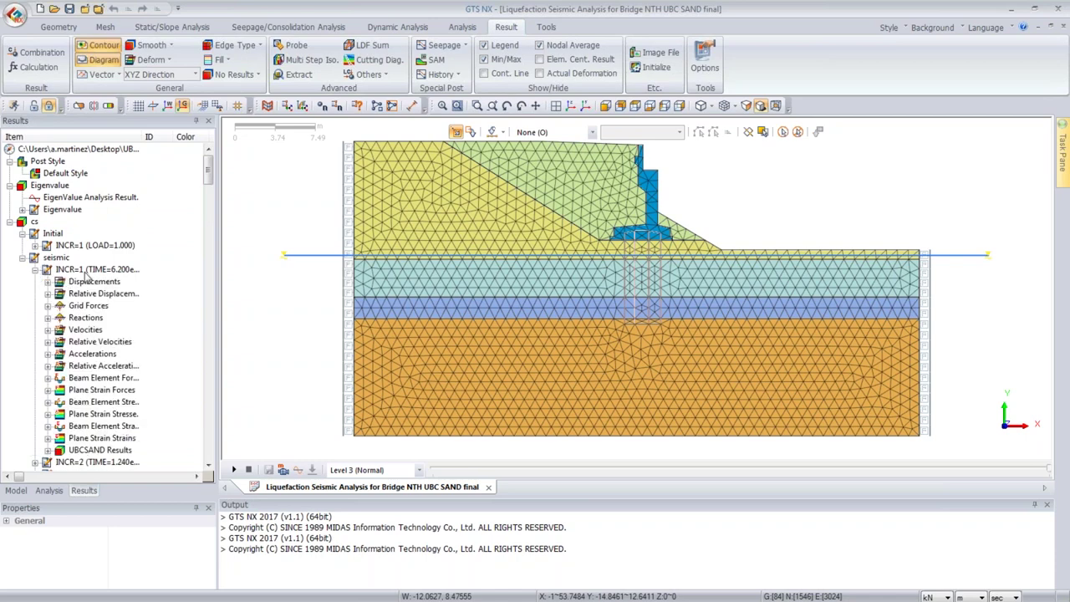
pyautogui.moveTo(207, 173); pyautogui.dragTo(209, 179)
pyautogui.scroll(1, 207, 174)
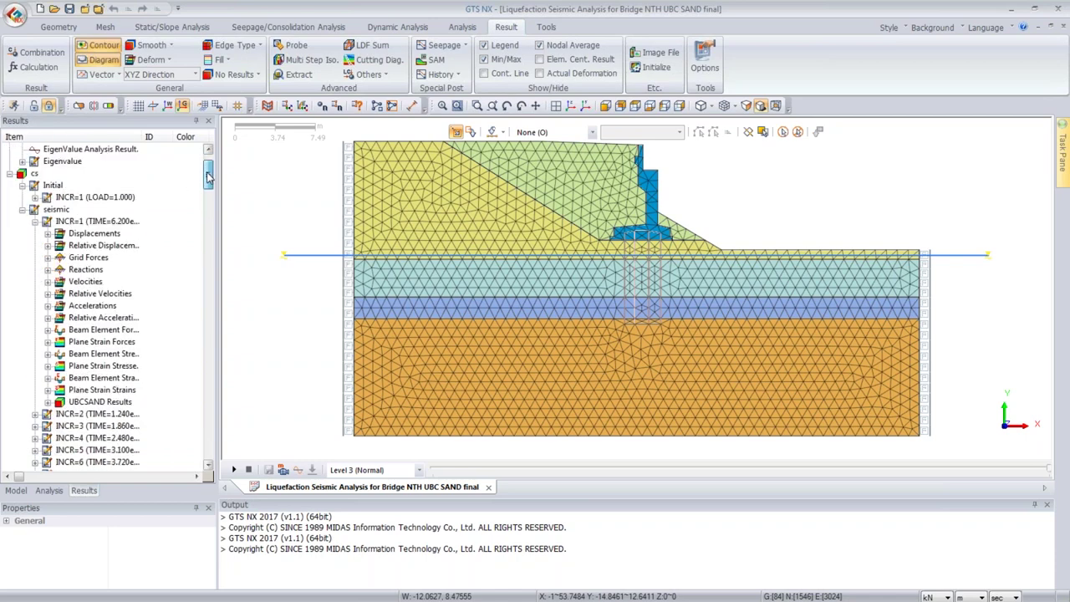
pyautogui.scroll(-3, 208, 173)
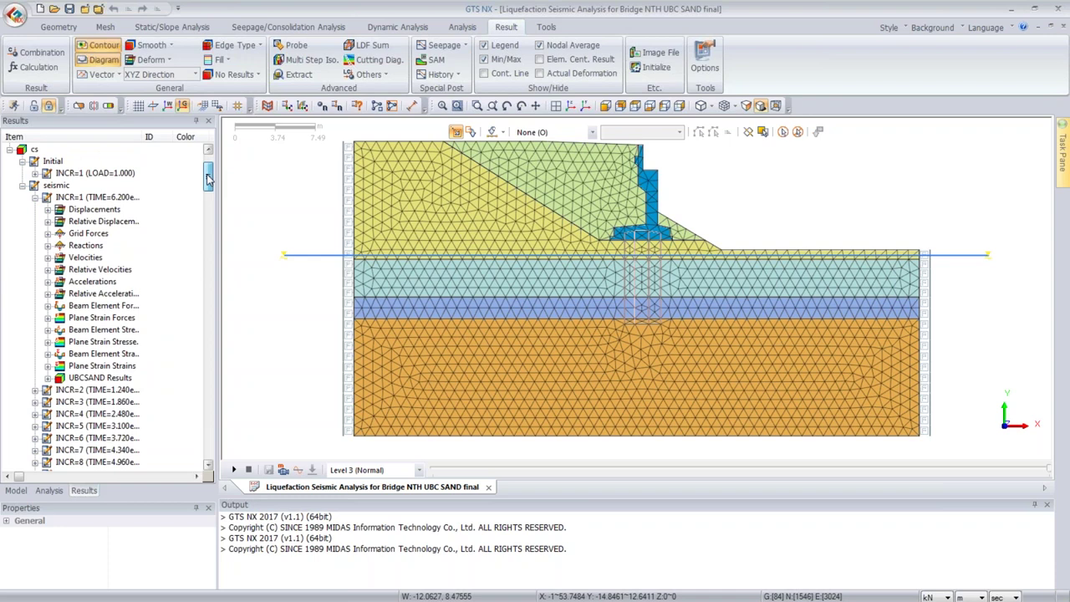
pyautogui.scroll(2, 209, 188)
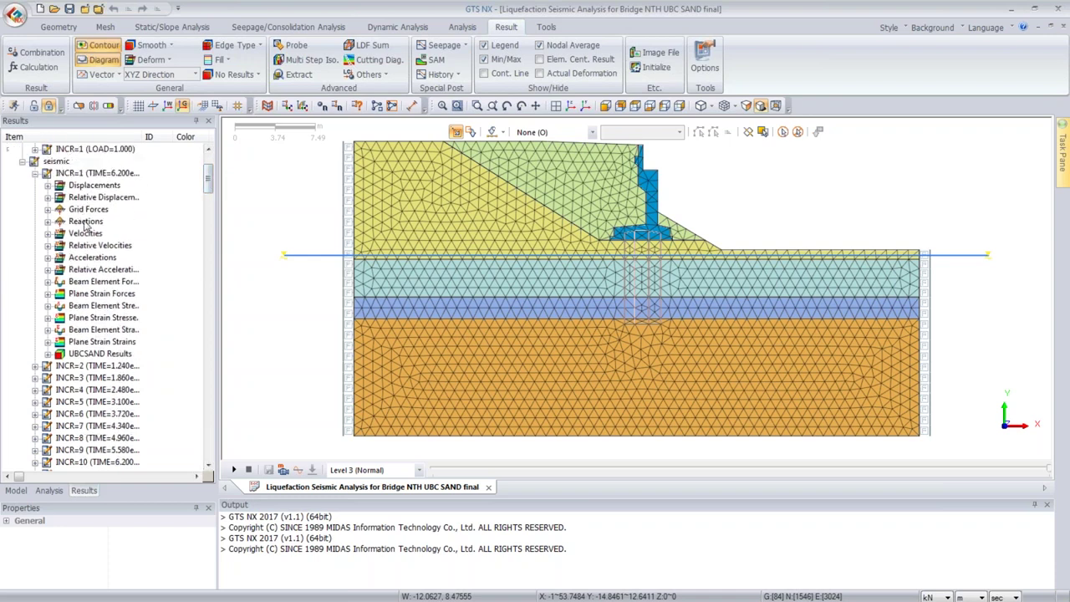
pyautogui.click(50, 283)
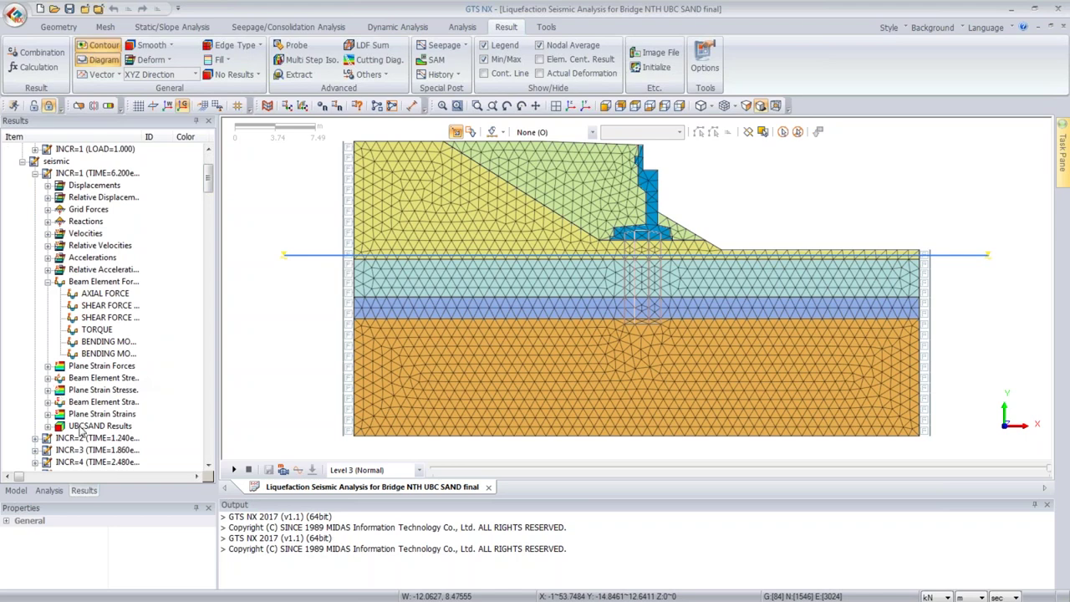
pyautogui.click(48, 427)
# Step: Plot the seismic stage's absolute maximum total relative displacement contour and show it with actual deformation
pyautogui.moveTo(209, 177); pyautogui.dragTo(210, 461)
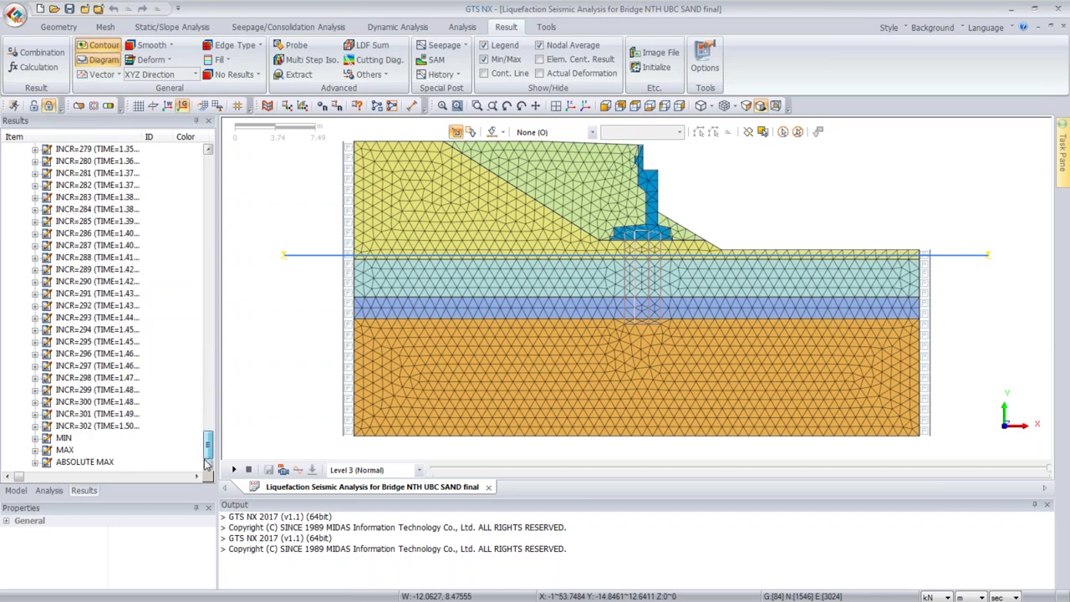
pyautogui.click(36, 461)
pyautogui.click(49, 306)
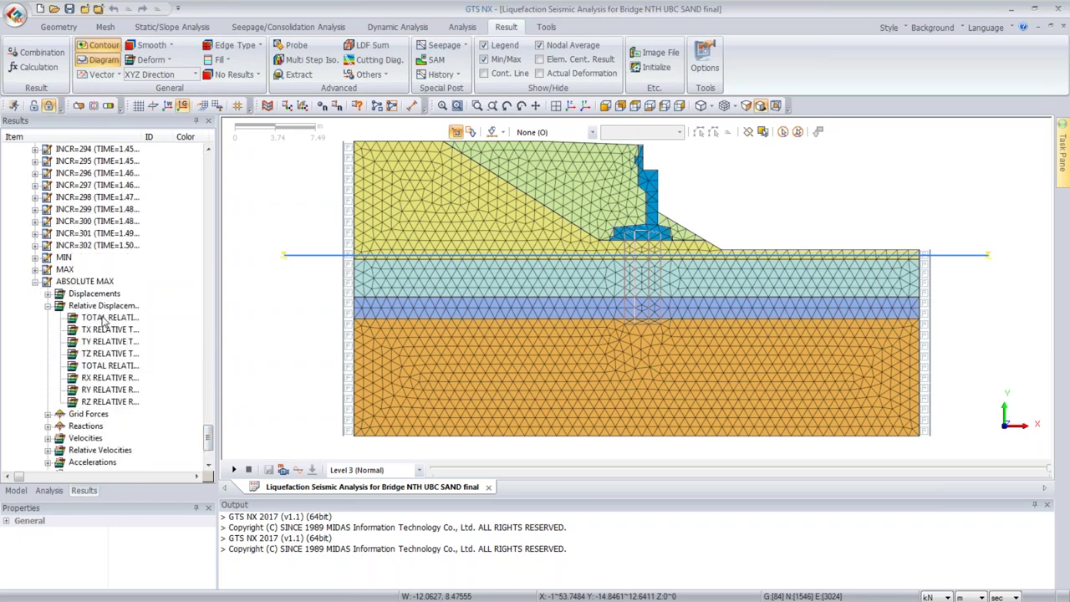
pyautogui.doubleClick(107, 320)
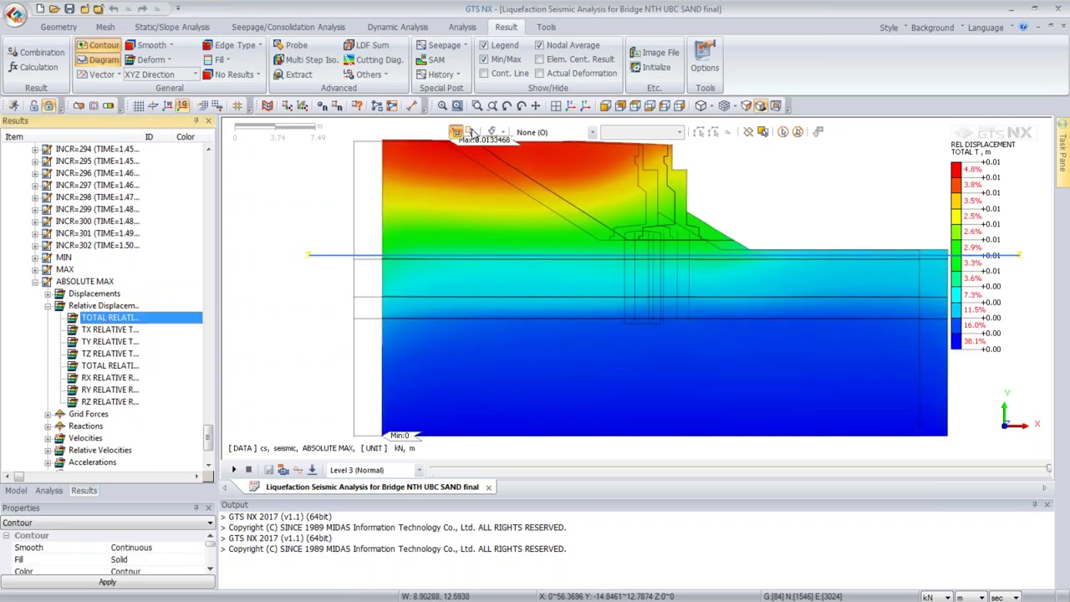
pyautogui.click(550, 75)
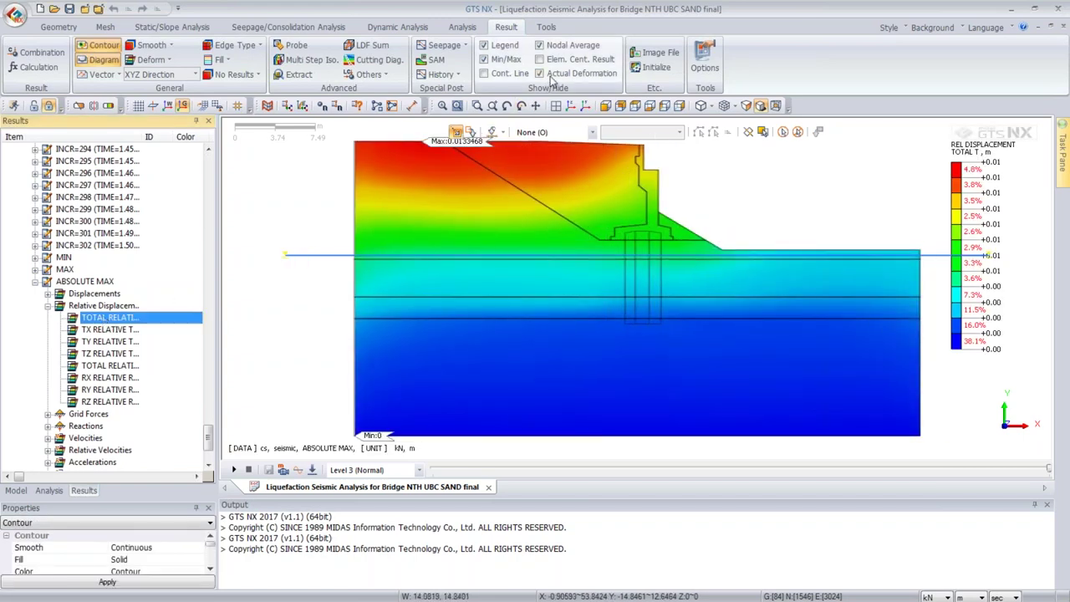
pyautogui.click(545, 27)
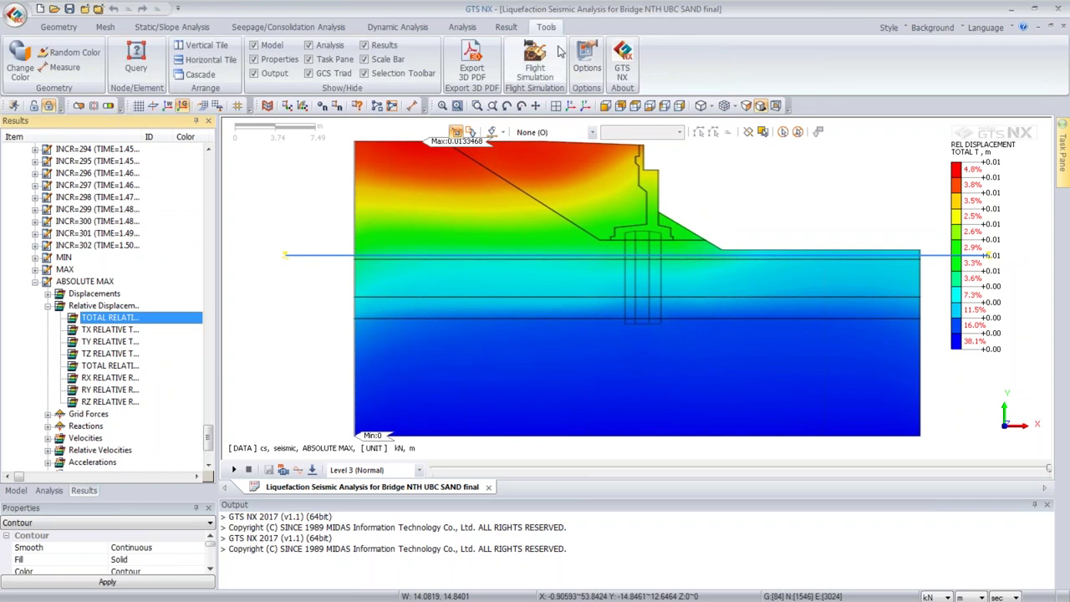
pyautogui.click(506, 27)
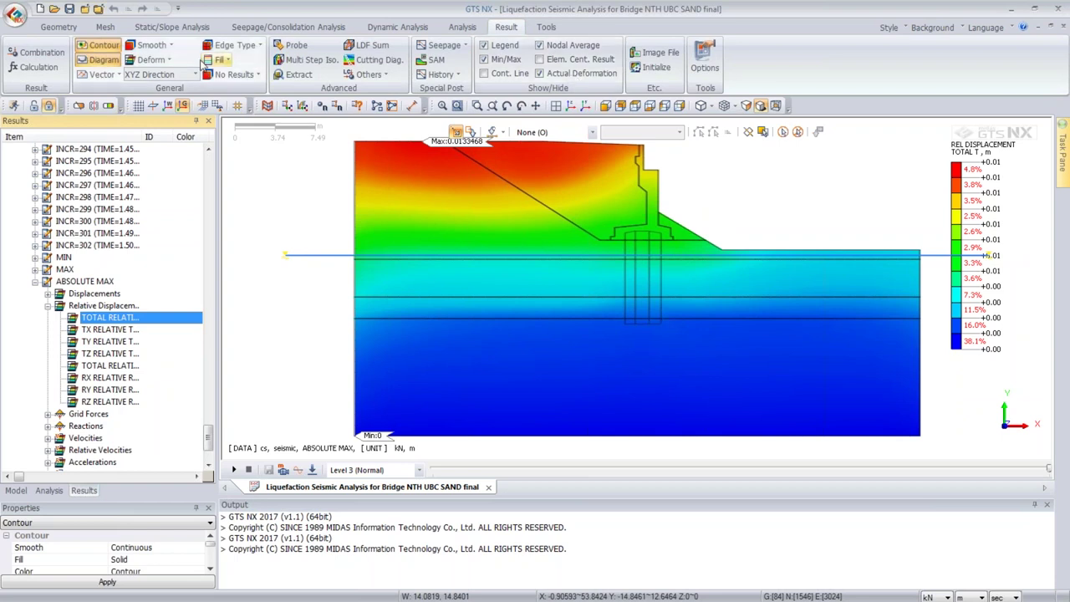
pyautogui.click(152, 60)
pyautogui.click(268, 7)
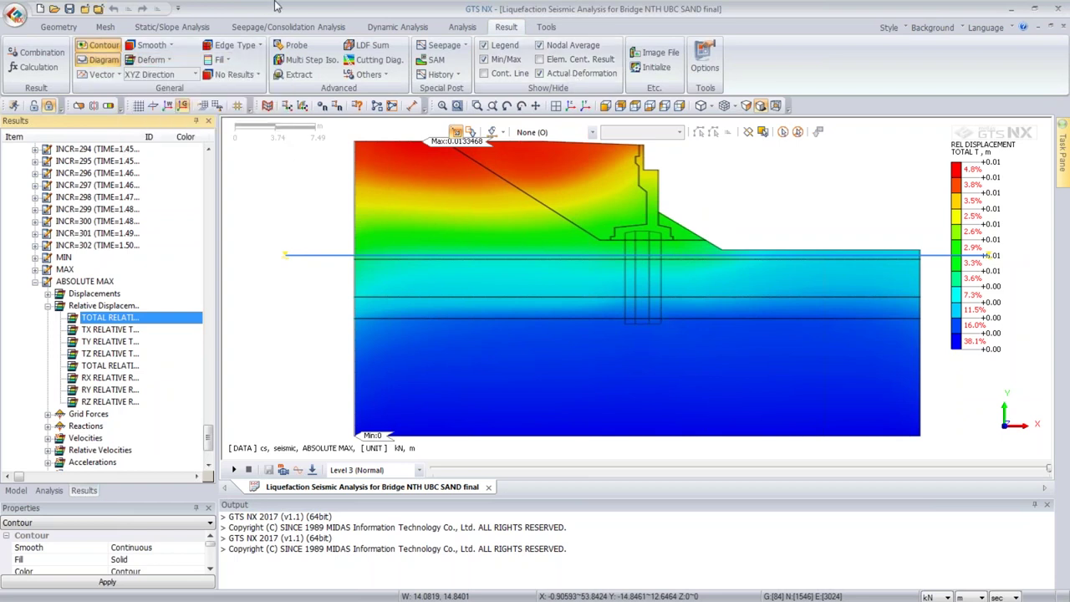